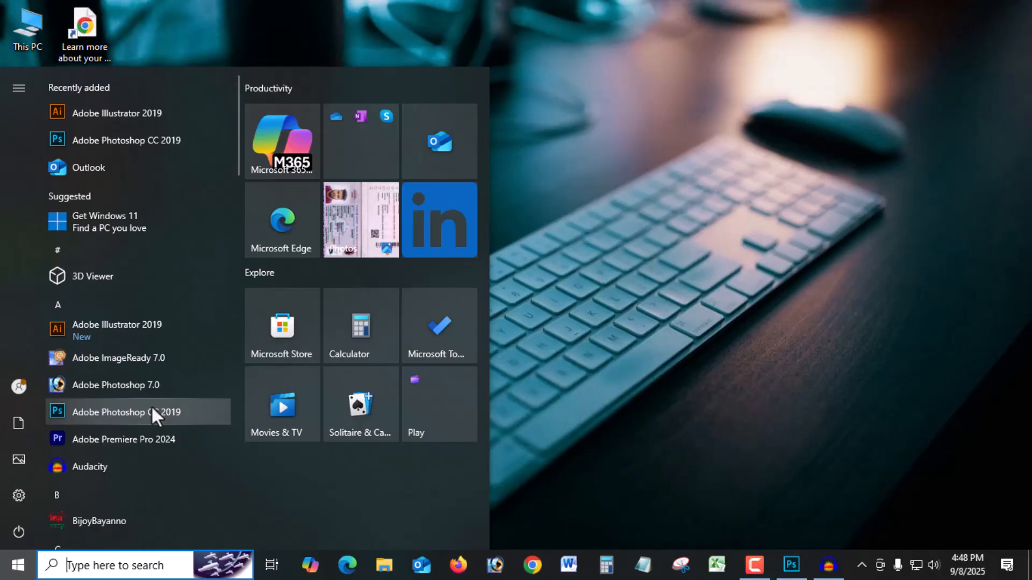
Switch to Photoshop and open the photo IIR.jpg from the Downloads folder
{"action": "left_click", "coordinate": [801, 556]}
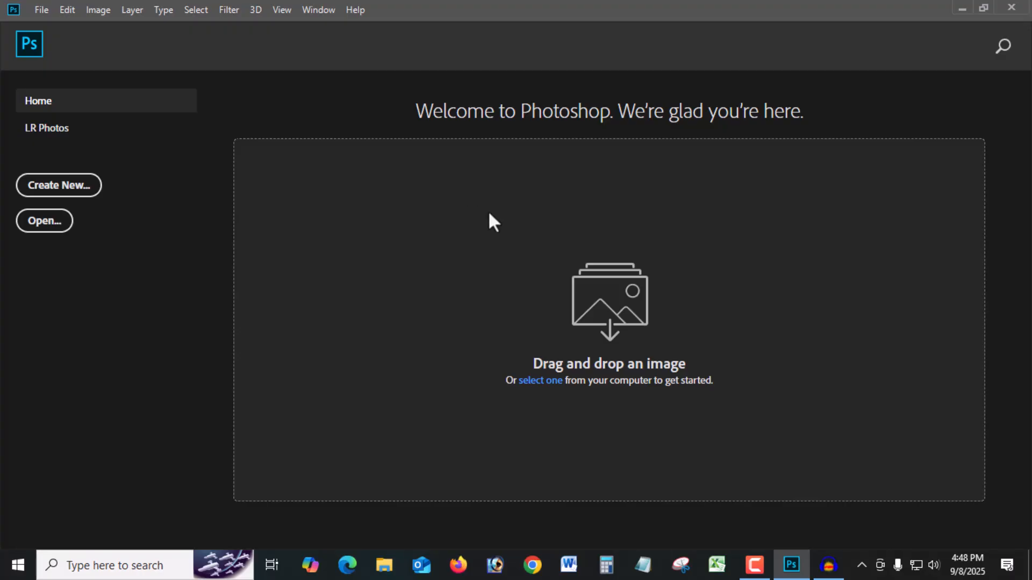
{"action": "left_click", "coordinate": [39, 9]}
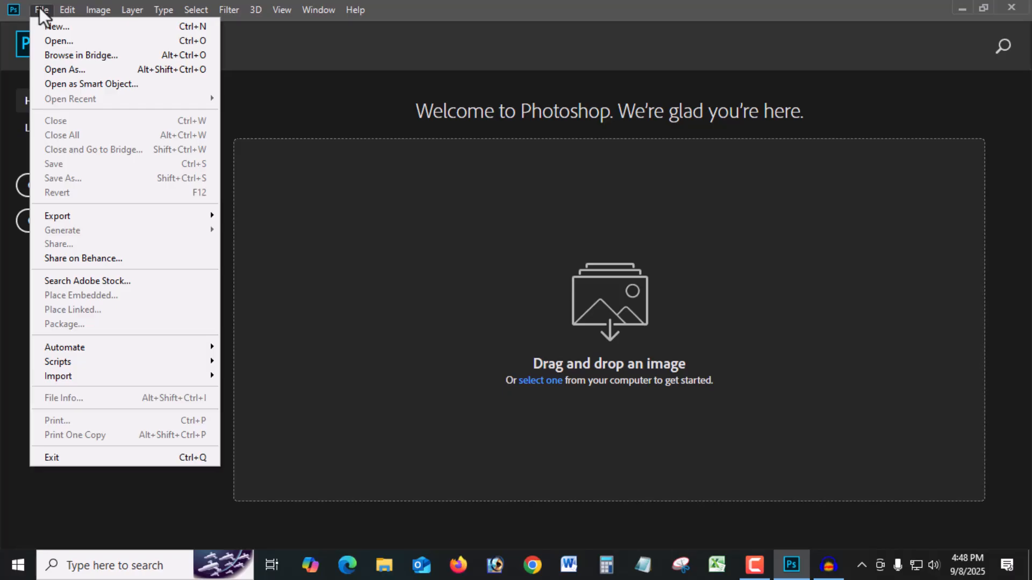
{"action": "left_click", "coordinate": [54, 41]}
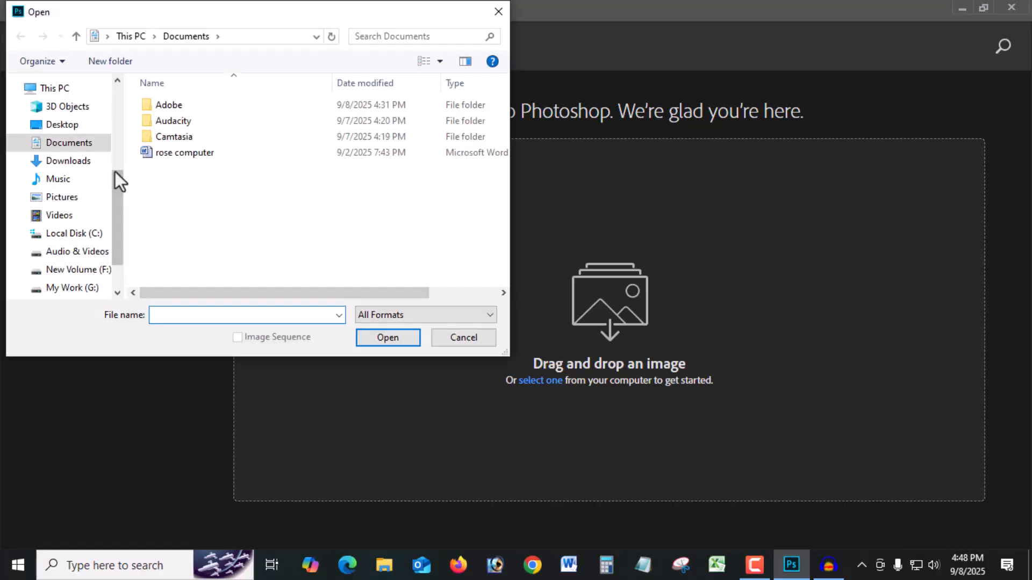
{"action": "scroll", "coordinate": [82, 190], "scroll_direction": "up", "scroll_amount": 1}
{"action": "scroll", "coordinate": [87, 189], "scroll_direction": "down", "scroll_amount": 2}
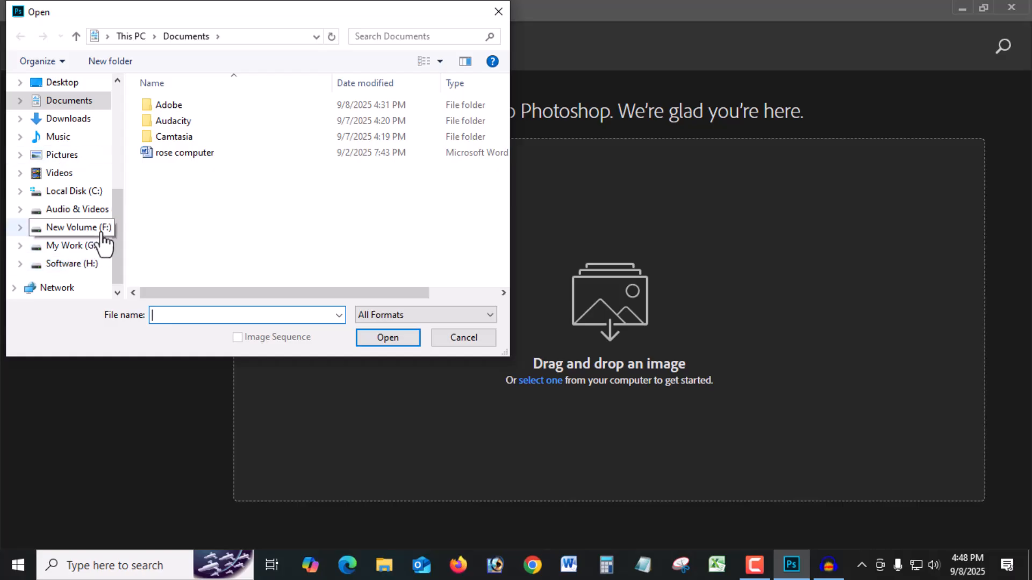
{"action": "scroll", "coordinate": [64, 190], "scroll_direction": "up", "scroll_amount": 2}
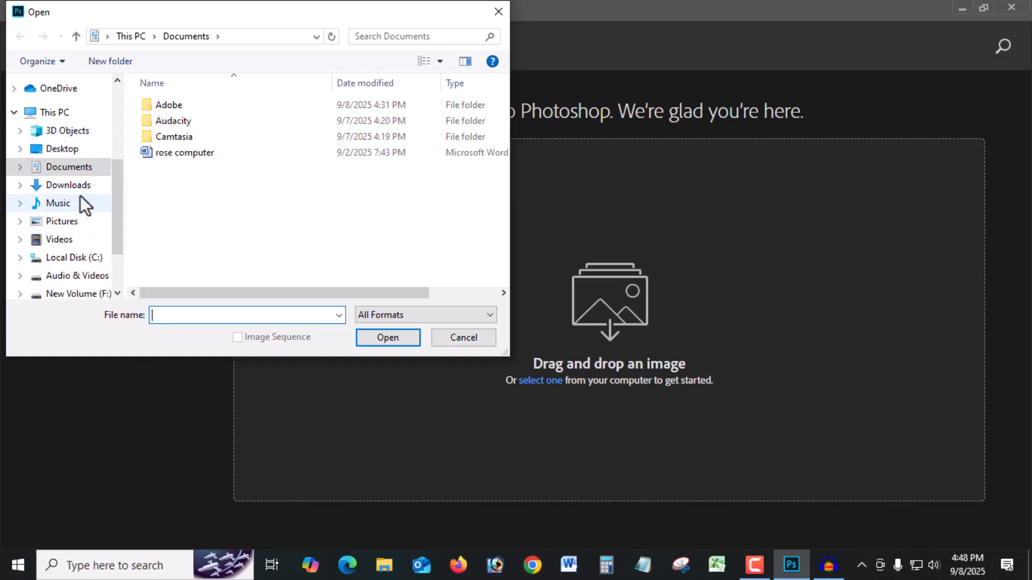
{"action": "left_click", "coordinate": [69, 188]}
{"action": "scroll", "coordinate": [369, 215], "scroll_direction": "down", "scroll_amount": 3}
{"action": "scroll", "coordinate": [368, 215], "scroll_direction": "down", "scroll_amount": 15}
{"action": "scroll", "coordinate": [384, 211], "scroll_direction": "down", "scroll_amount": 20}
{"action": "scroll", "coordinate": [385, 211], "scroll_direction": "down", "scroll_amount": 10}
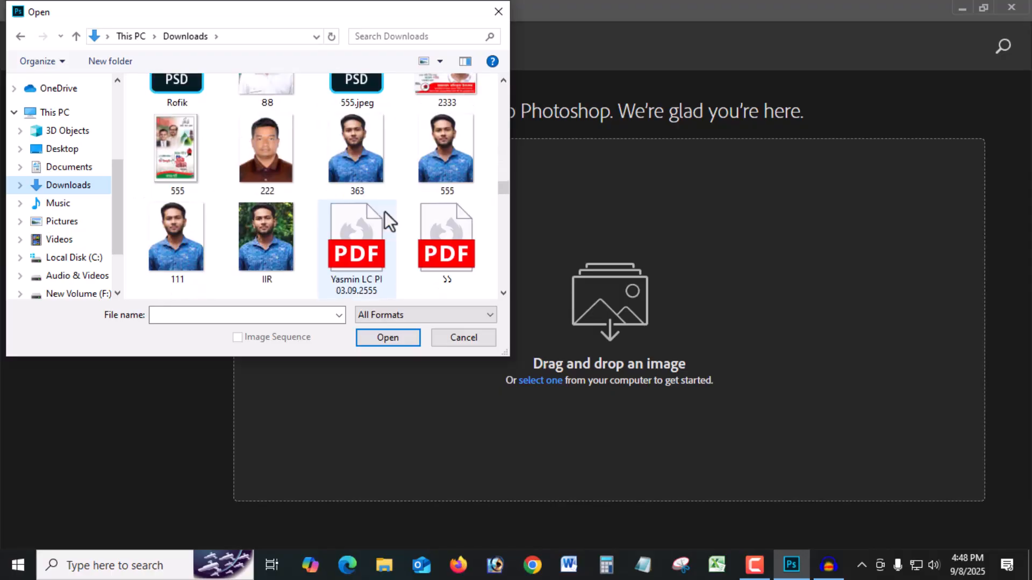
{"action": "left_click", "coordinate": [269, 236]}
{"action": "left_click", "coordinate": [387, 337]}
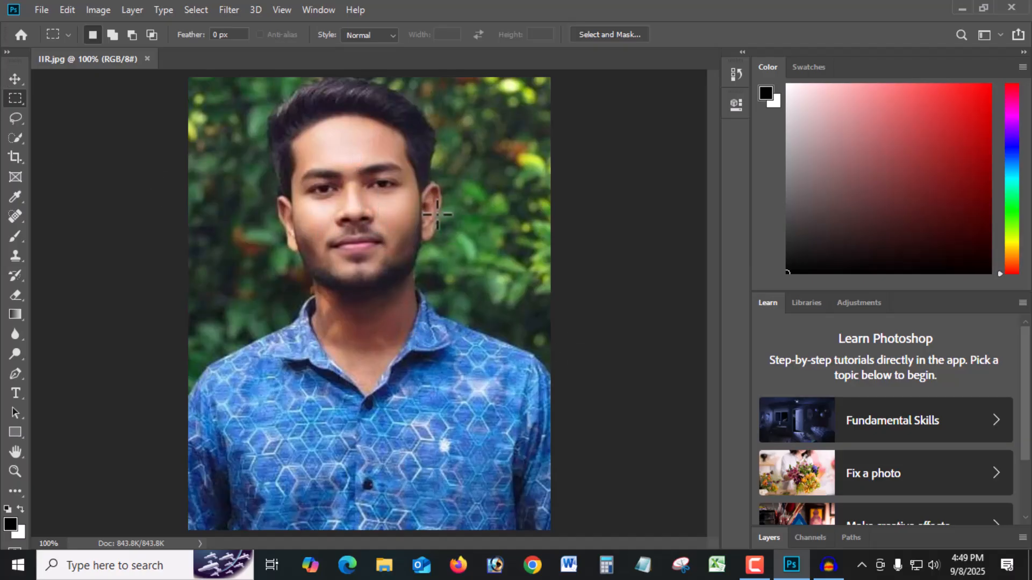
Apply a Levels adjustment to the portrait on the RGB channel with black input 20 and white input 225
{"action": "left_click", "coordinate": [98, 8]}
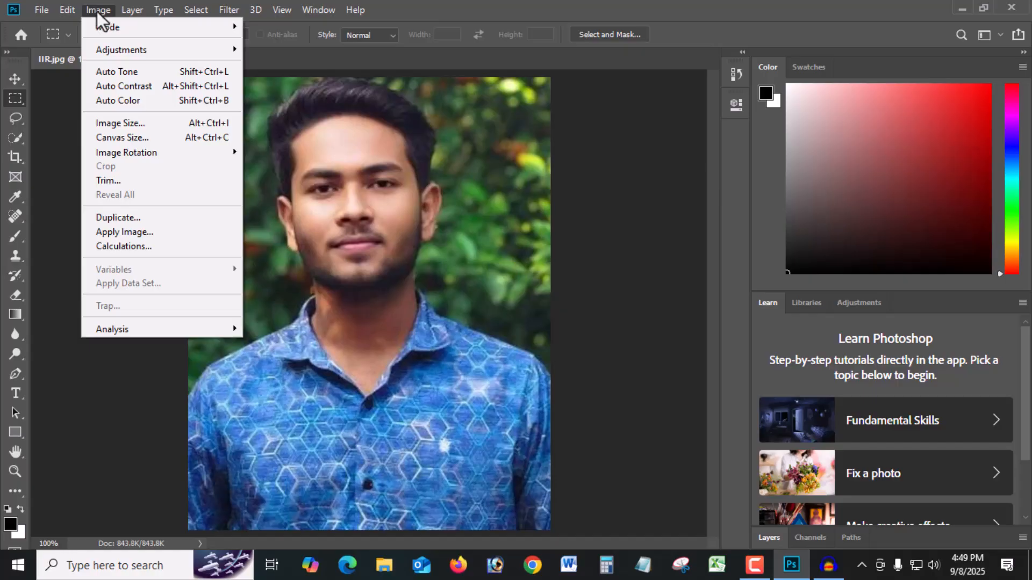
{"action": "mouse_move", "coordinate": [143, 51]}
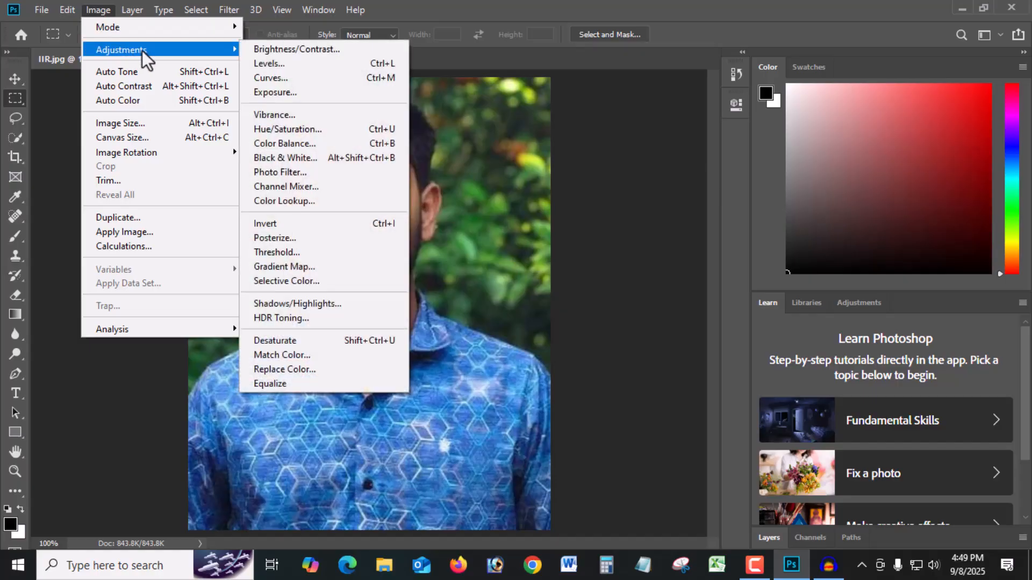
{"action": "left_click", "coordinate": [283, 66]}
{"action": "left_click_drag", "start_coordinate": [454, 72], "coordinate": [579, 79]}
{"action": "left_click_drag", "start_coordinate": [691, 253], "coordinate": [670, 246]}
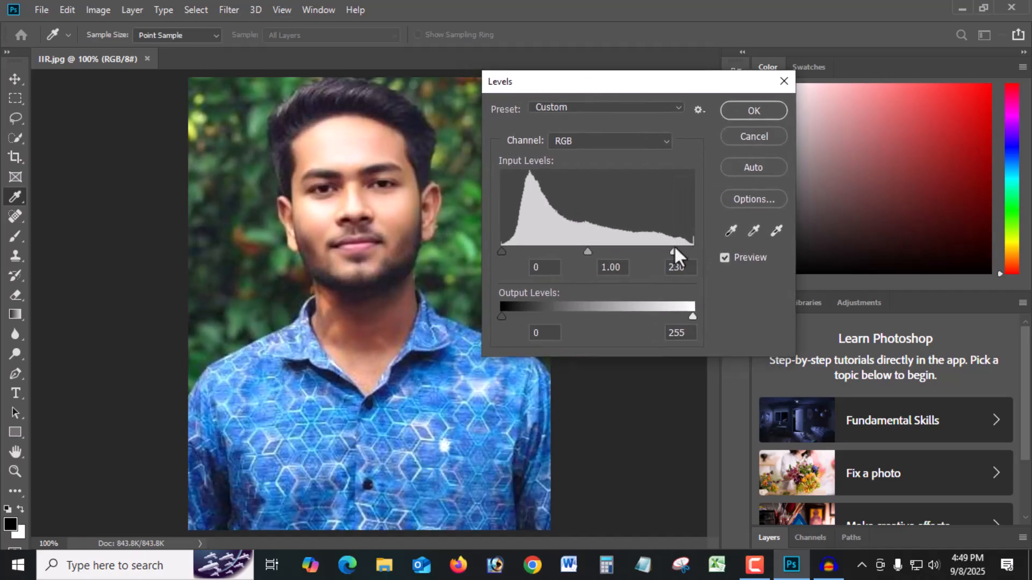
{"action": "left_click_drag", "start_coordinate": [501, 253], "coordinate": [509, 253]}
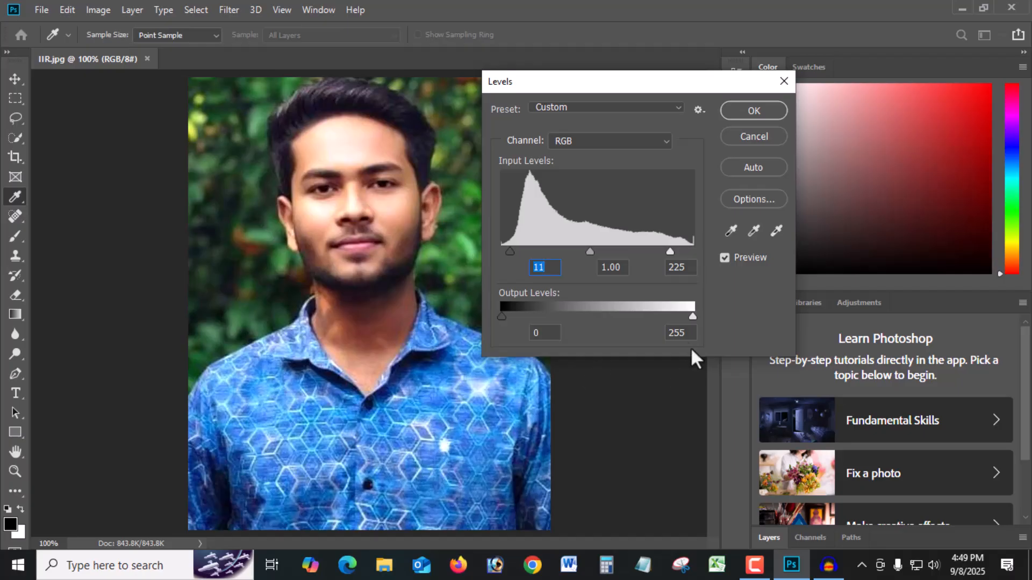
{"action": "mouse_move", "coordinate": [670, 251]}
{"action": "left_mouse_down"}
{"action": "mouse_move", "coordinate": [648, 253]}
{"action": "mouse_move", "coordinate": [670, 250]}
{"action": "left_mouse_up"}
{"action": "left_click_drag", "start_coordinate": [512, 252], "coordinate": [516, 252]}
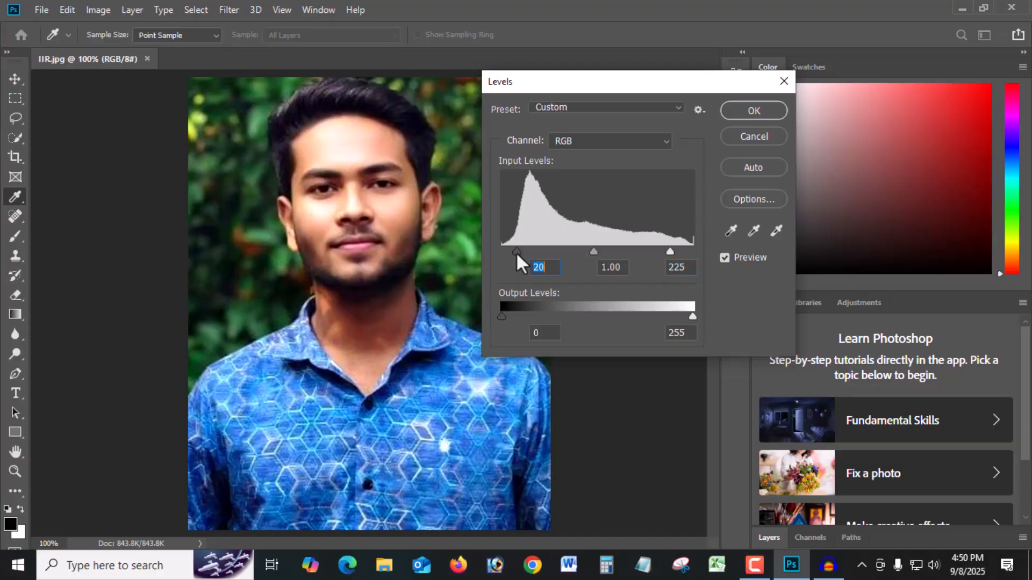
{"action": "left_click", "coordinate": [754, 110]}
{"action": "key", "text": "m"}
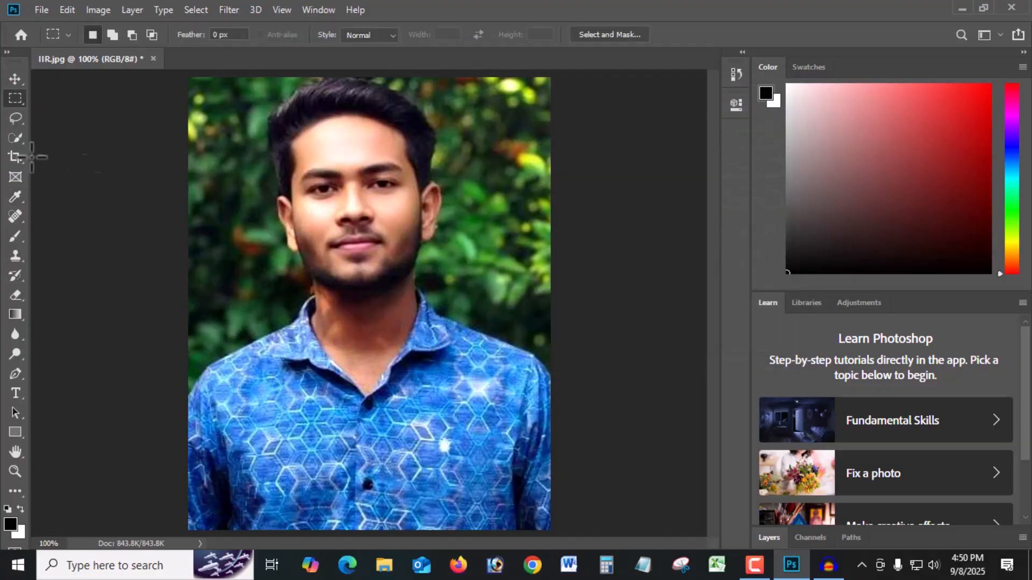
Try brightening the portrait with Curves by raising the RGB curve to output 131 at input 114
{"action": "left_click", "coordinate": [97, 11]}
{"action": "mouse_move", "coordinate": [116, 47]}
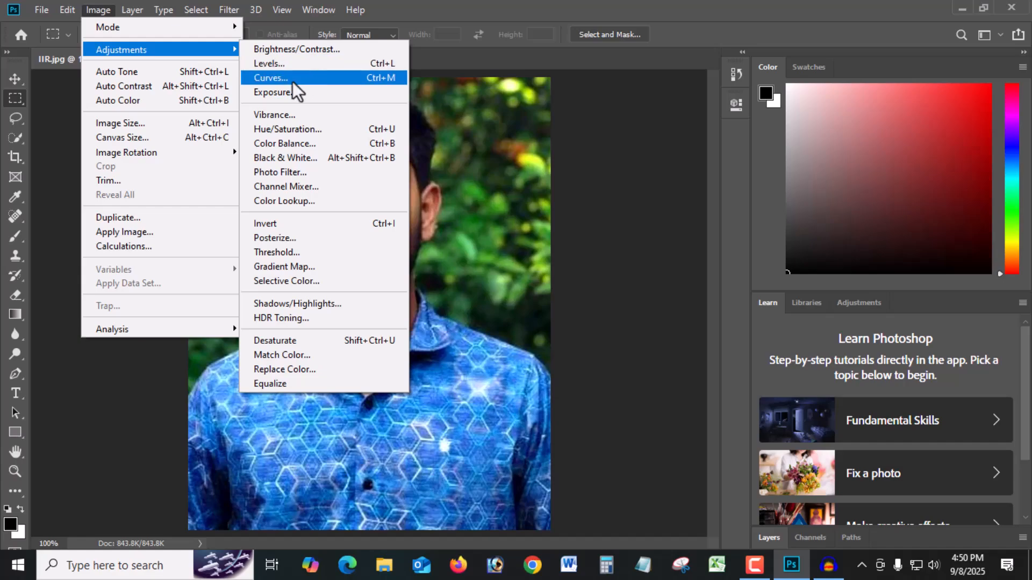
{"action": "left_click", "coordinate": [276, 80]}
{"action": "left_click_drag", "start_coordinate": [488, 57], "coordinate": [770, 134]}
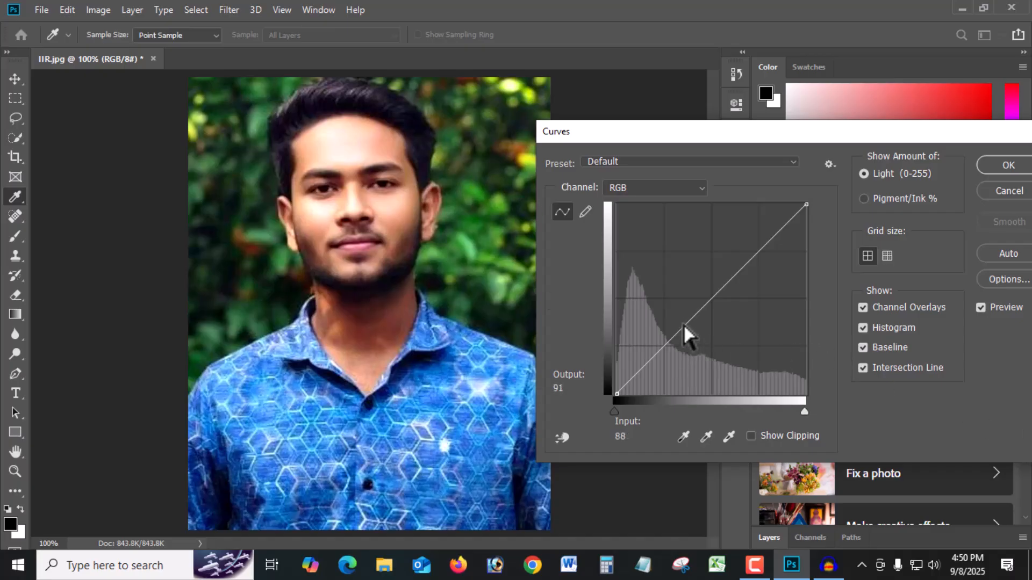
{"action": "left_click_drag", "start_coordinate": [705, 310], "coordinate": [697, 303]}
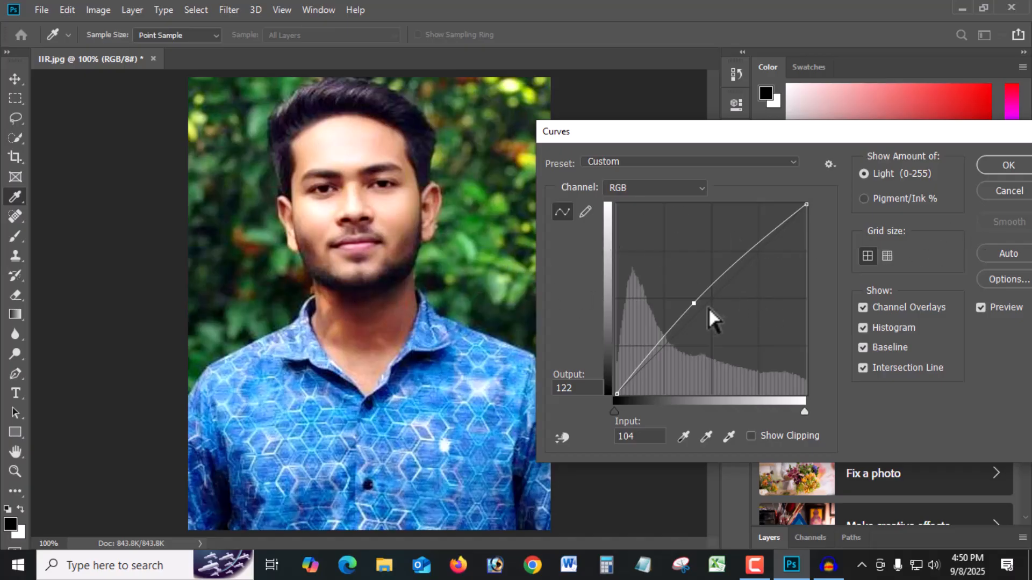
{"action": "left_click_drag", "start_coordinate": [693, 303], "coordinate": [704, 311]}
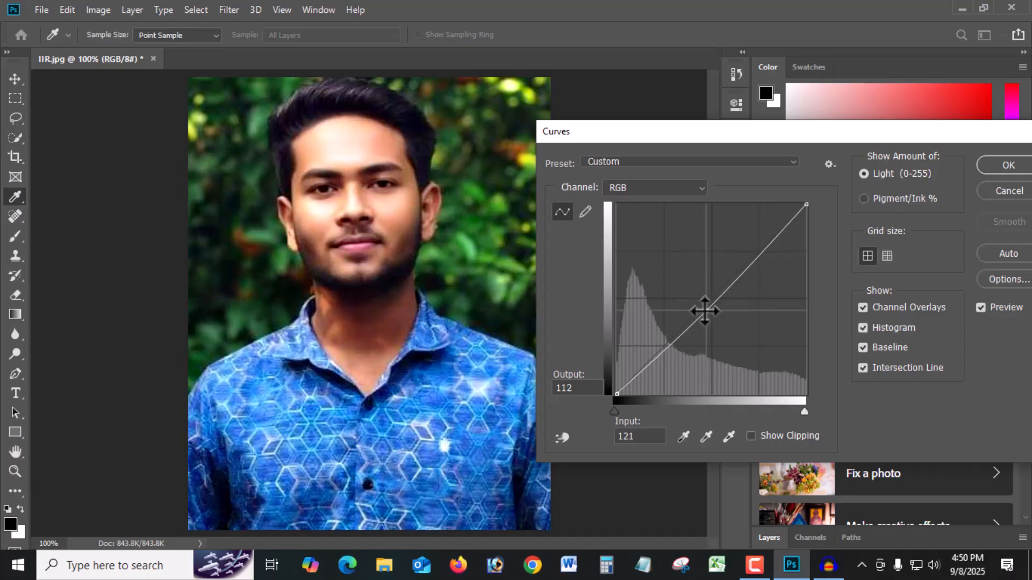
{"action": "left_click_drag", "start_coordinate": [705, 311], "coordinate": [697, 302]}
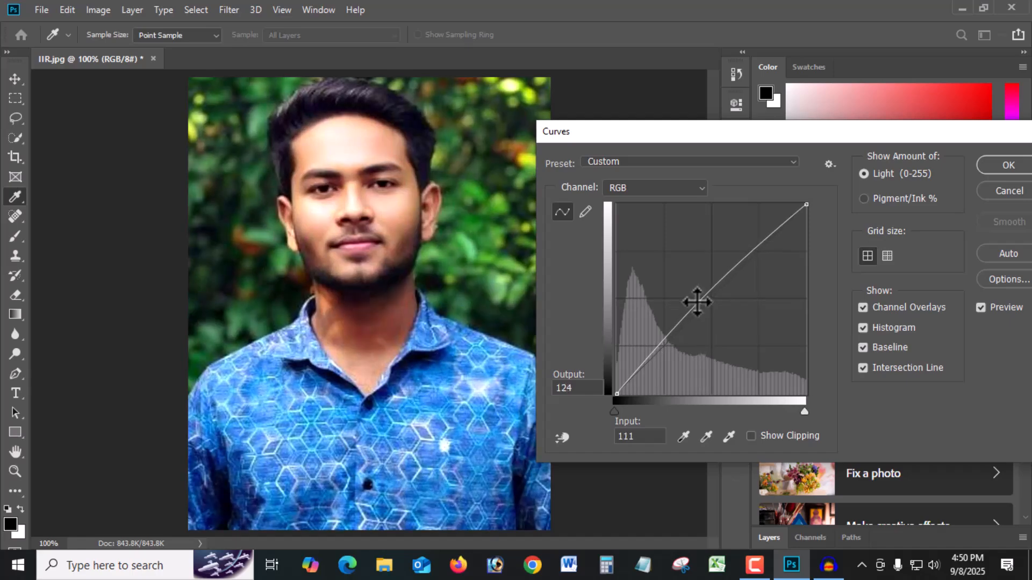
{"action": "left_click", "coordinate": [669, 188]}
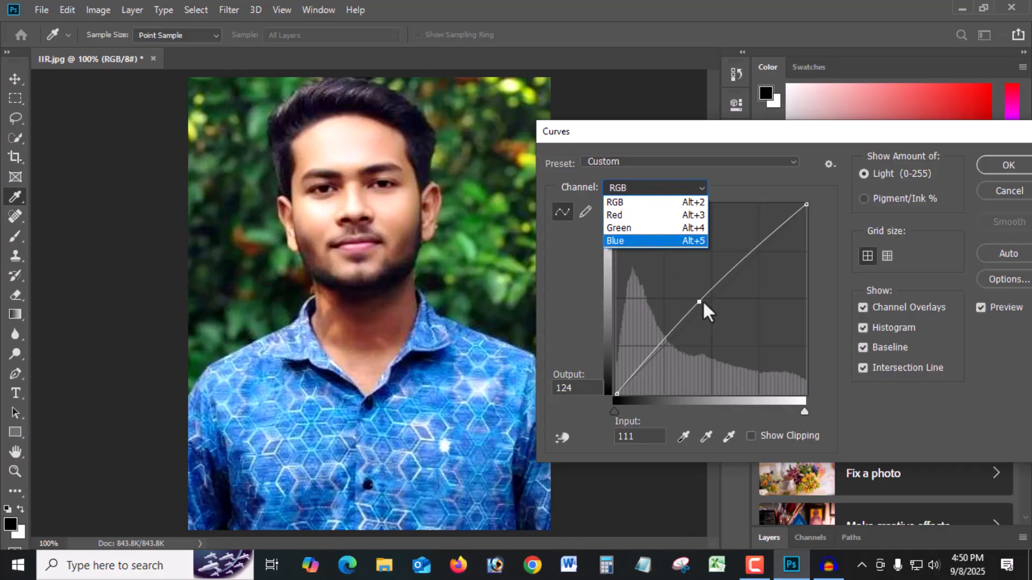
{"action": "left_click", "coordinate": [756, 205]}
{"action": "mouse_move", "coordinate": [700, 301]}
{"action": "left_mouse_down"}
{"action": "mouse_move", "coordinate": [681, 288]}
{"action": "mouse_move", "coordinate": [717, 306]}
{"action": "mouse_move", "coordinate": [702, 296]}
{"action": "left_mouse_up"}
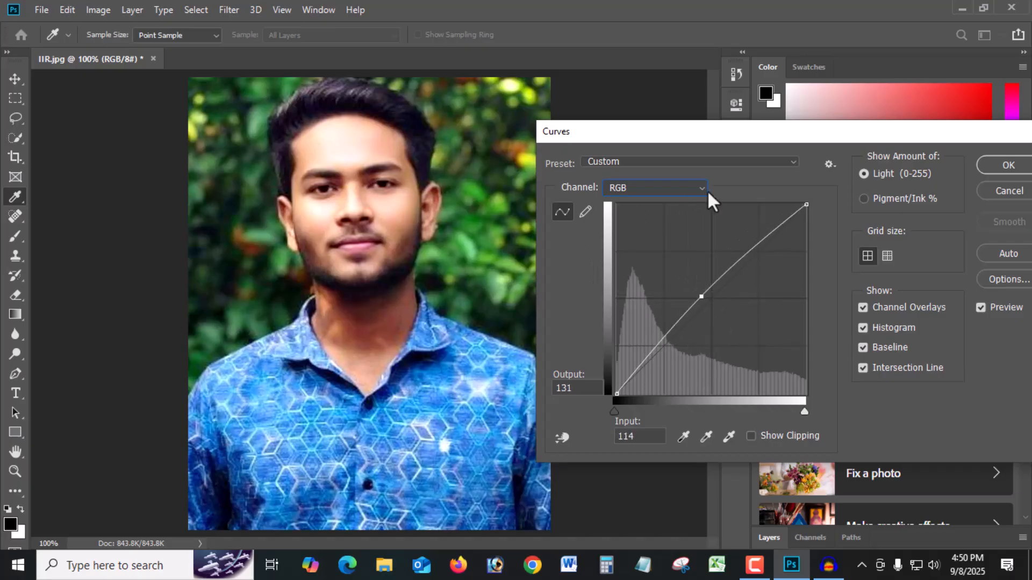
Try raising the Red channel curve to output 132 at input 125, and discard the Curves adjustment
{"action": "left_click", "coordinate": [666, 187]}
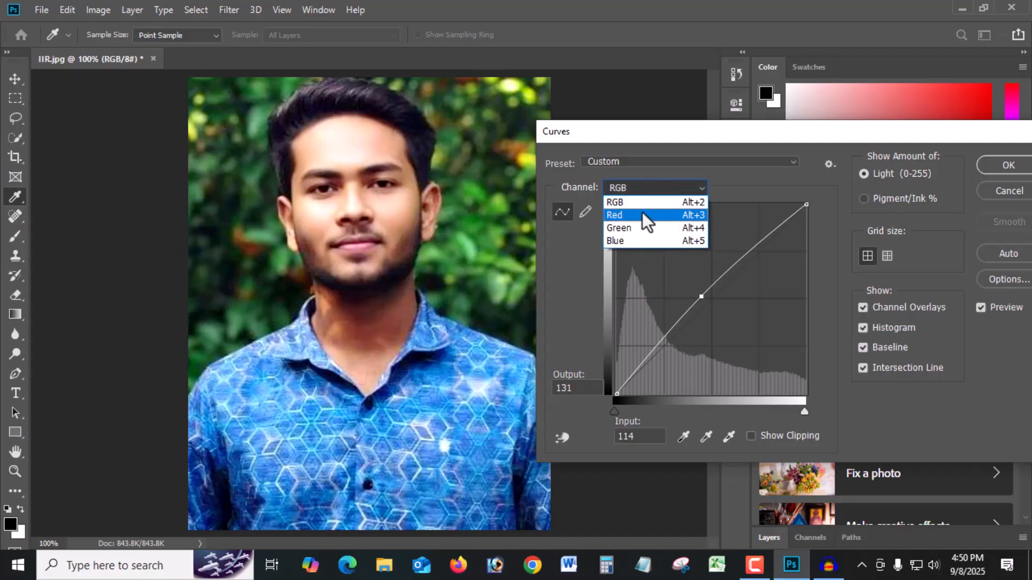
{"action": "left_click", "coordinate": [621, 214]}
{"action": "mouse_move", "coordinate": [712, 297]}
{"action": "left_mouse_down"}
{"action": "mouse_move", "coordinate": [678, 281]}
{"action": "mouse_move", "coordinate": [725, 310]}
{"action": "mouse_move", "coordinate": [710, 295]}
{"action": "left_mouse_up"}
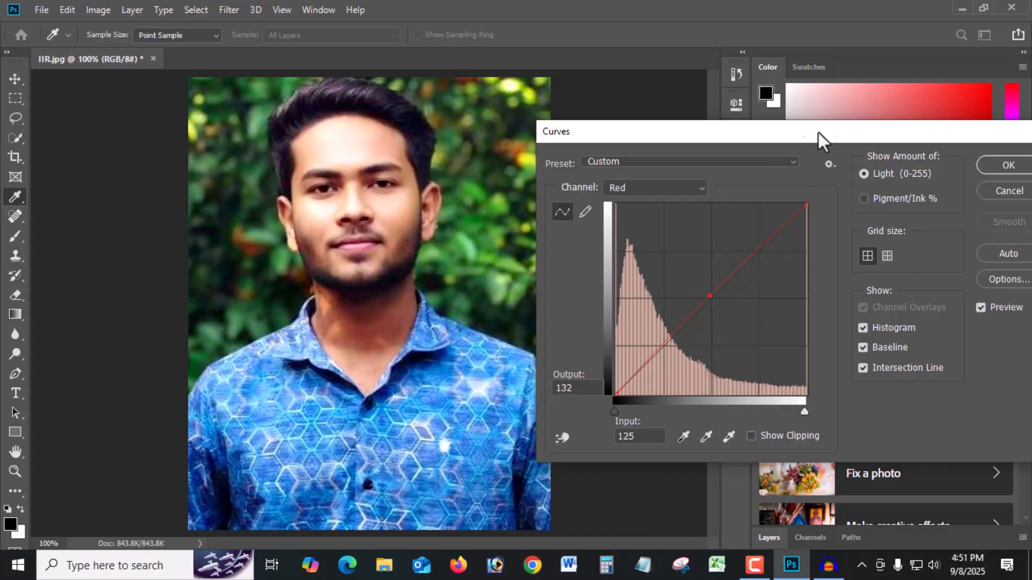
{"action": "left_click_drag", "start_coordinate": [805, 134], "coordinate": [702, 138]}
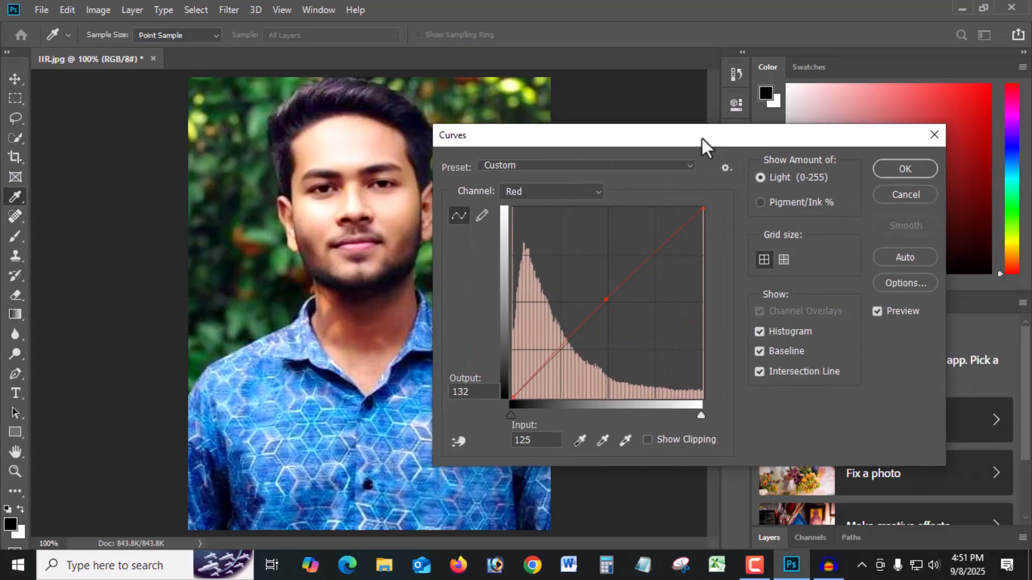
{"action": "left_click", "coordinate": [913, 195]}
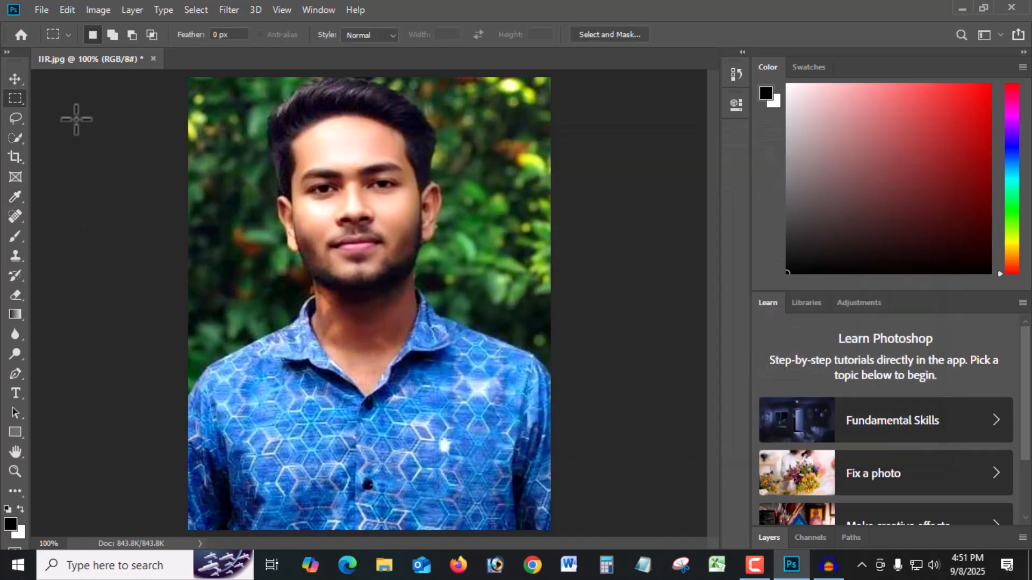
{"action": "left_click", "coordinate": [98, 10]}
{"action": "mouse_move", "coordinate": [115, 45]}
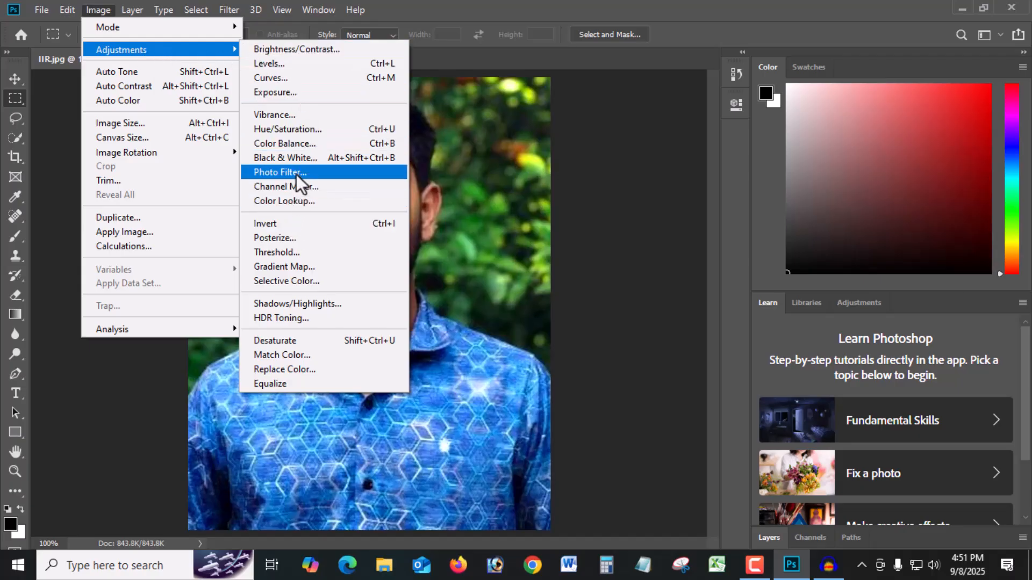
{"action": "left_click", "coordinate": [321, 50]}
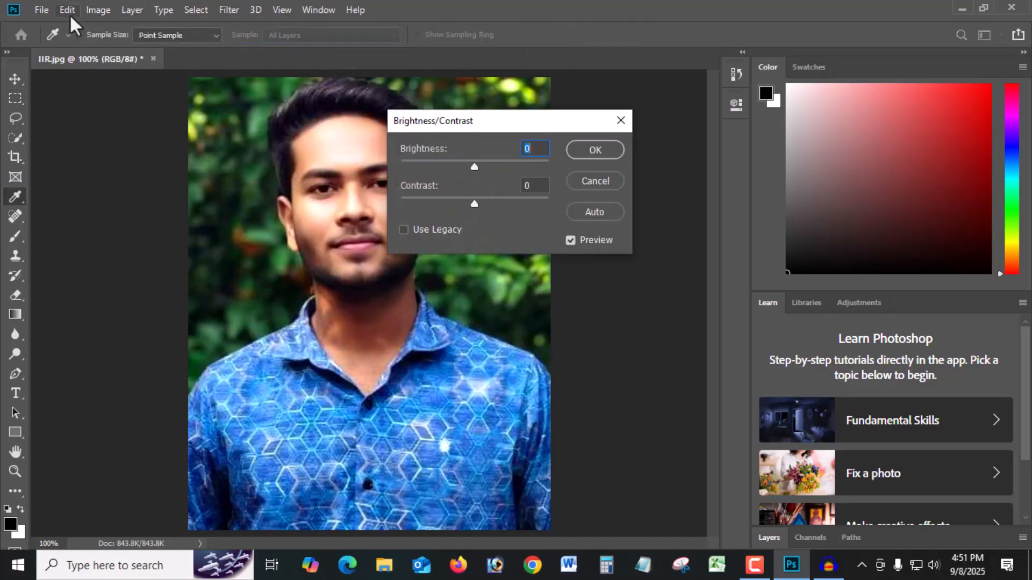
{"action": "left_click", "coordinate": [595, 181]}
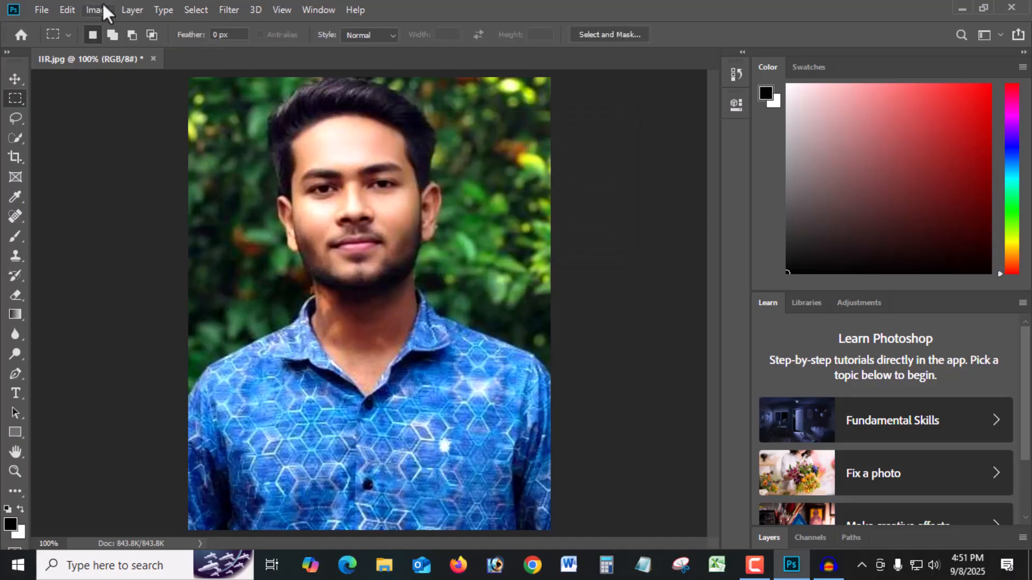
Apply a Brightness/Contrast adjustment to the portrait with brightness 24 and contrast -7
{"action": "left_click", "coordinate": [104, 9]}
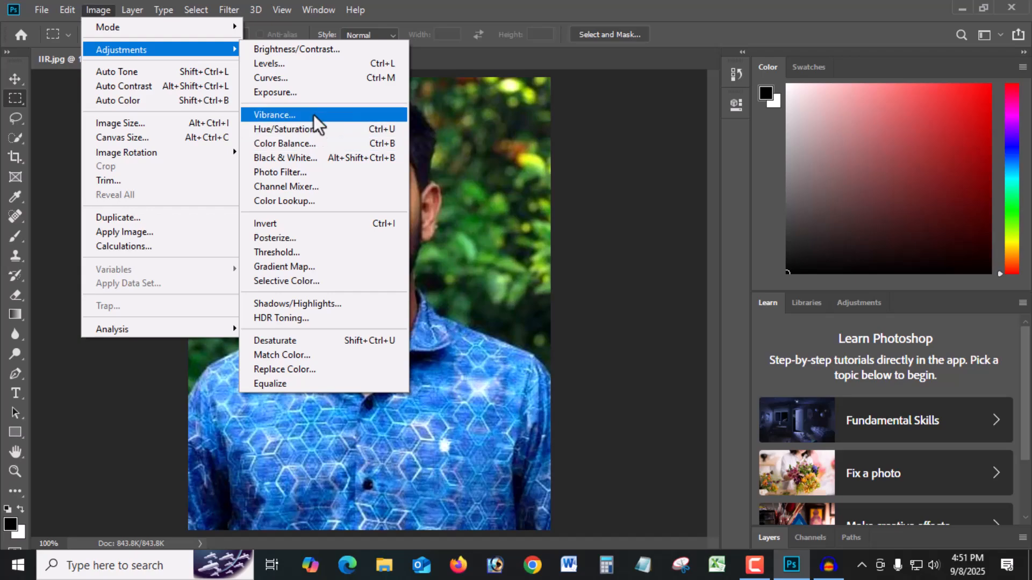
{"action": "left_click", "coordinate": [301, 50]}
{"action": "left_click_drag", "start_coordinate": [482, 134], "coordinate": [607, 153]}
{"action": "left_click_drag", "start_coordinate": [598, 222], "coordinate": [609, 186]}
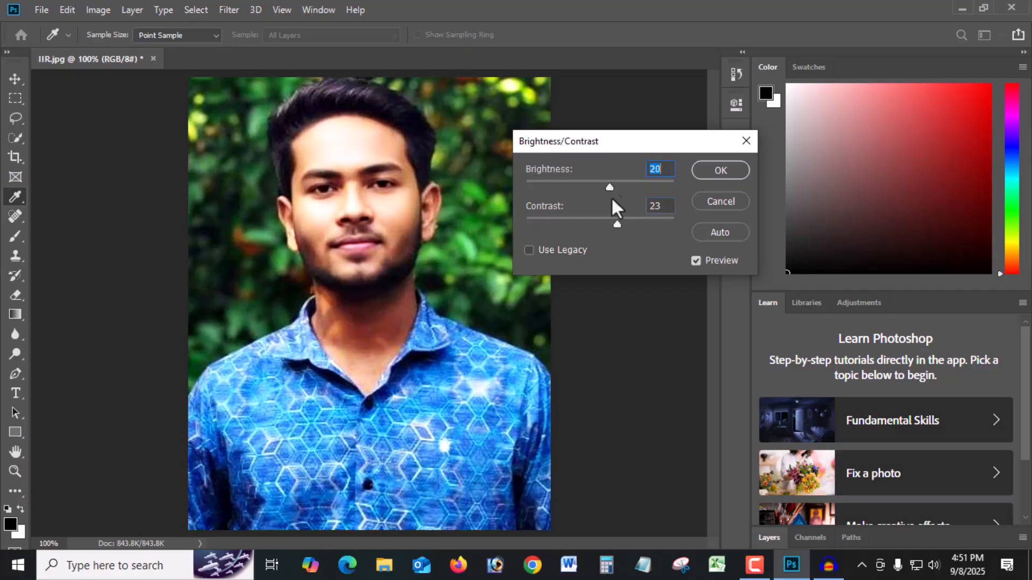
{"action": "left_click_drag", "start_coordinate": [617, 224], "coordinate": [611, 186]}
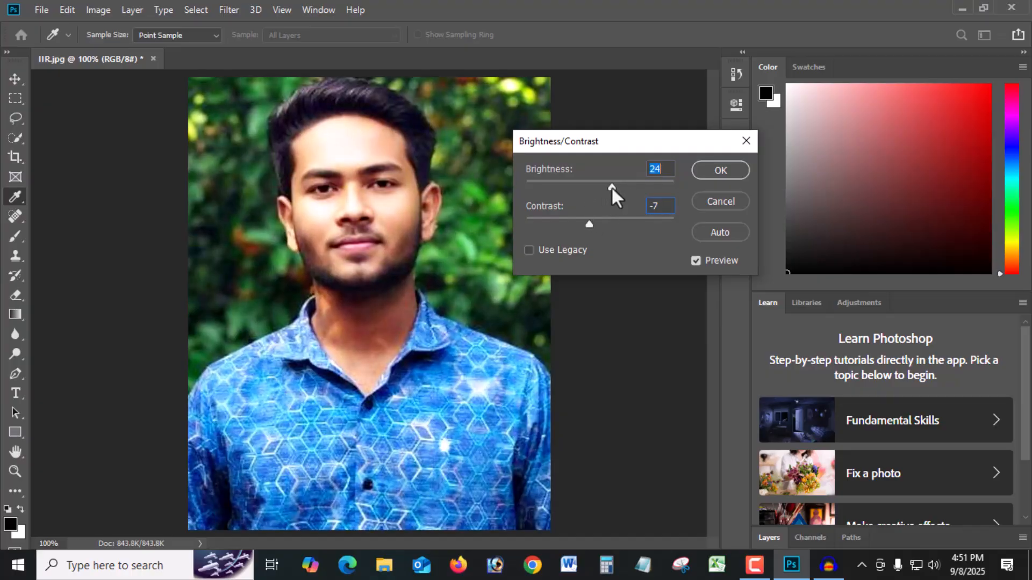
{"action": "left_click", "coordinate": [731, 168]}
{"action": "key", "text": "m"}
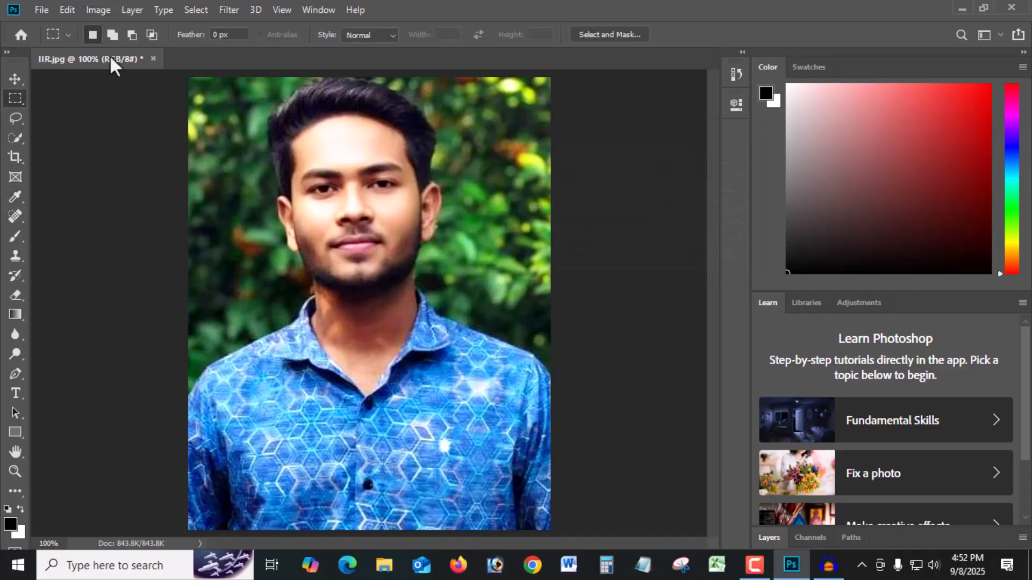
Apply a Color Balance adjustment to the portrait's midtones with color levels -7, 0 and -32, preserving luminosity
{"action": "left_click", "coordinate": [101, 9]}
{"action": "mouse_move", "coordinate": [115, 46]}
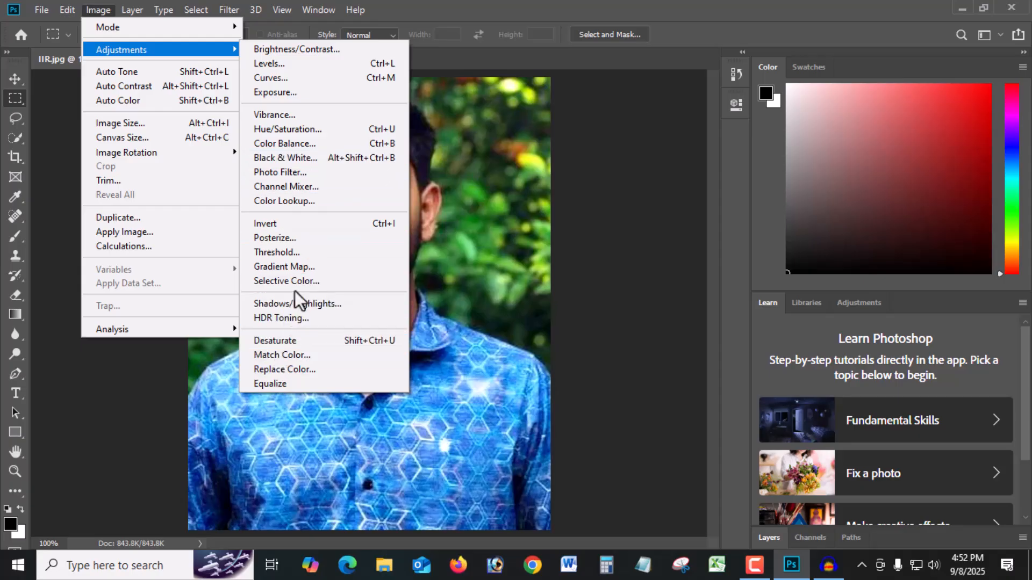
{"action": "left_click", "coordinate": [303, 144]}
{"action": "left_click_drag", "start_coordinate": [457, 98], "coordinate": [642, 110]}
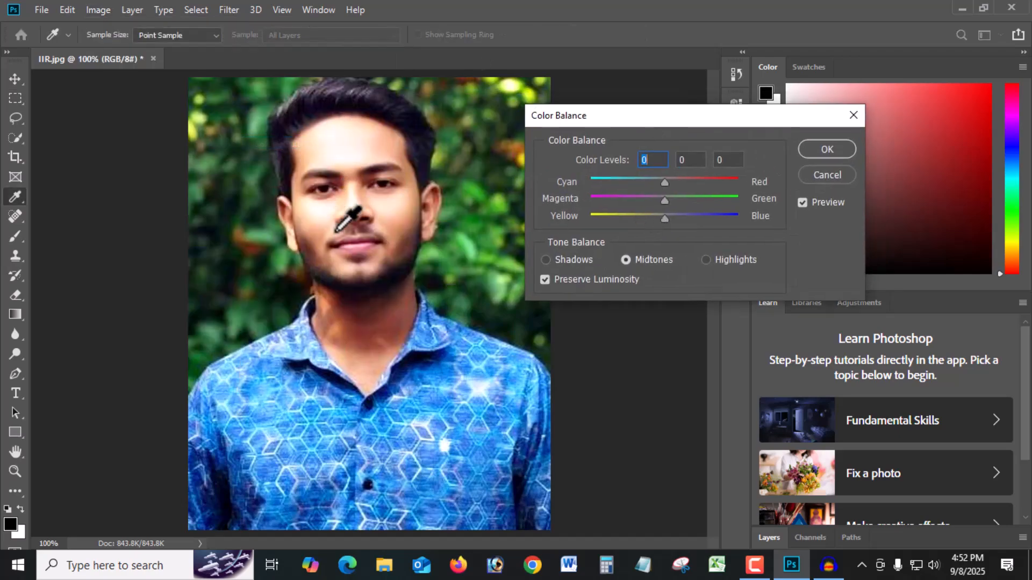
{"action": "left_click_drag", "start_coordinate": [663, 218], "coordinate": [647, 224]}
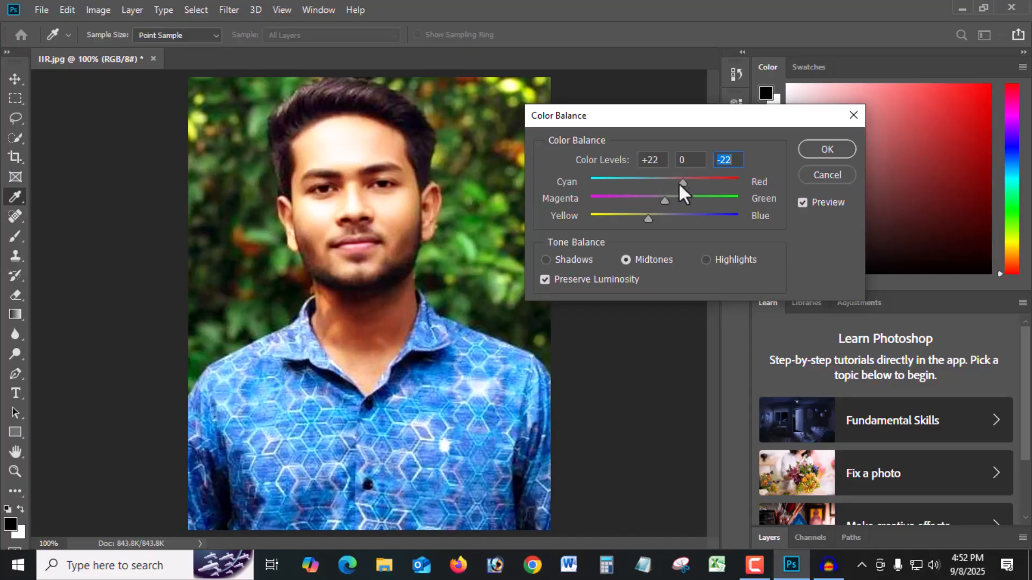
{"action": "left_click_drag", "start_coordinate": [640, 187], "coordinate": [643, 187]}
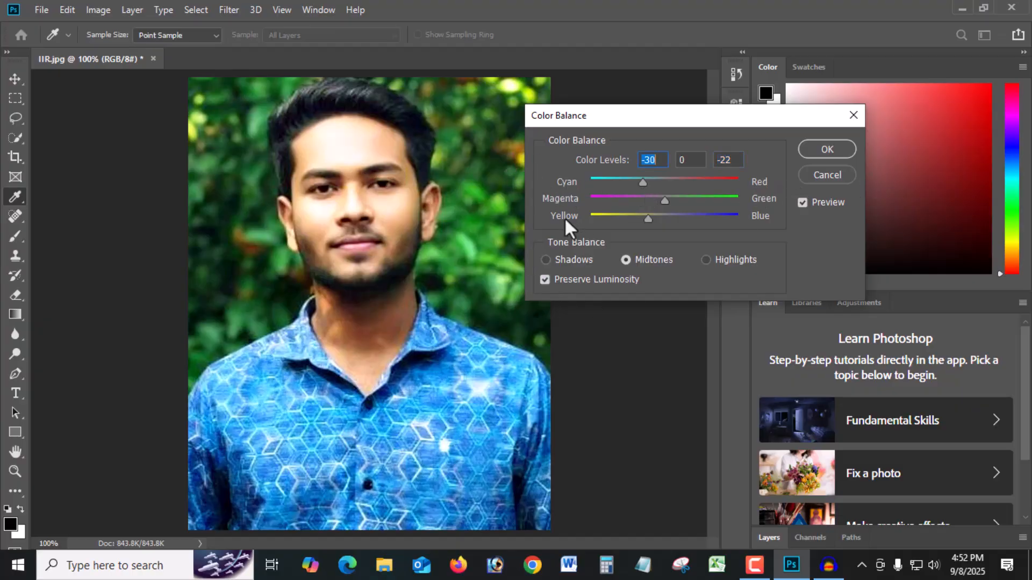
{"action": "mouse_move", "coordinate": [649, 217]}
{"action": "left_mouse_down"}
{"action": "mouse_move", "coordinate": [695, 217]}
{"action": "mouse_move", "coordinate": [633, 221]}
{"action": "left_mouse_up"}
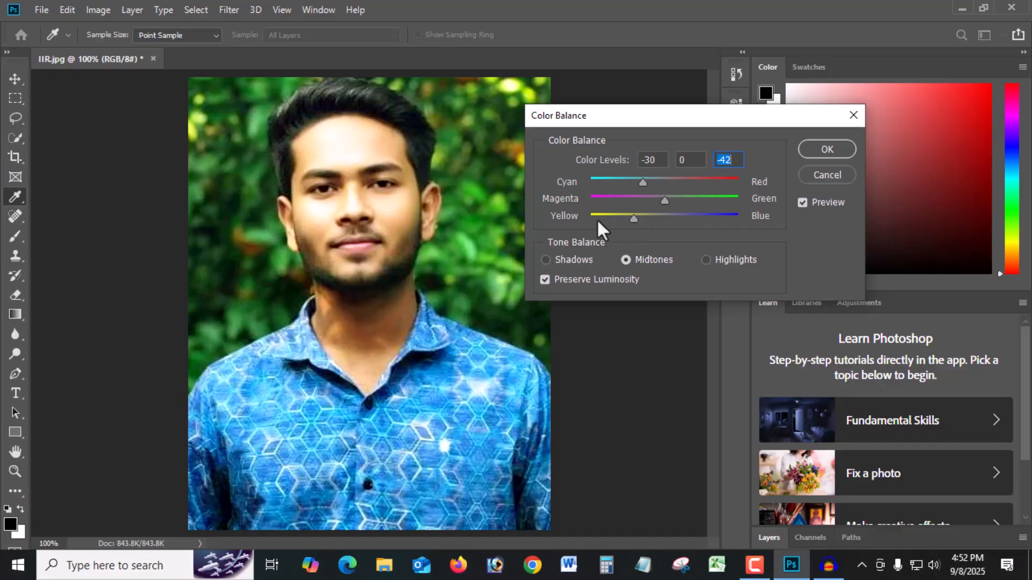
{"action": "left_click_drag", "start_coordinate": [637, 218], "coordinate": [641, 217]}
{"action": "left_click", "coordinate": [659, 182]}
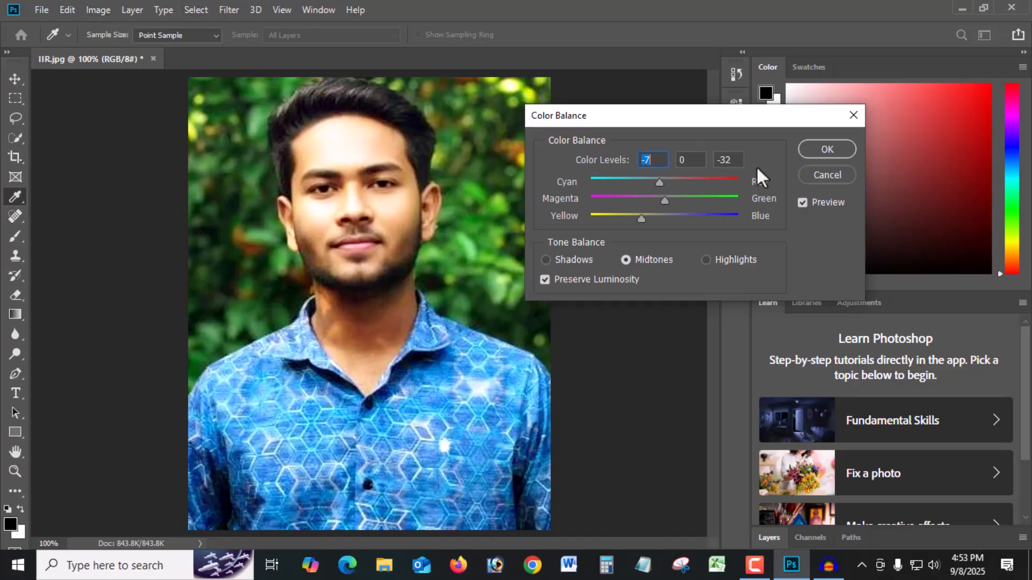
{"action": "left_click", "coordinate": [825, 152]}
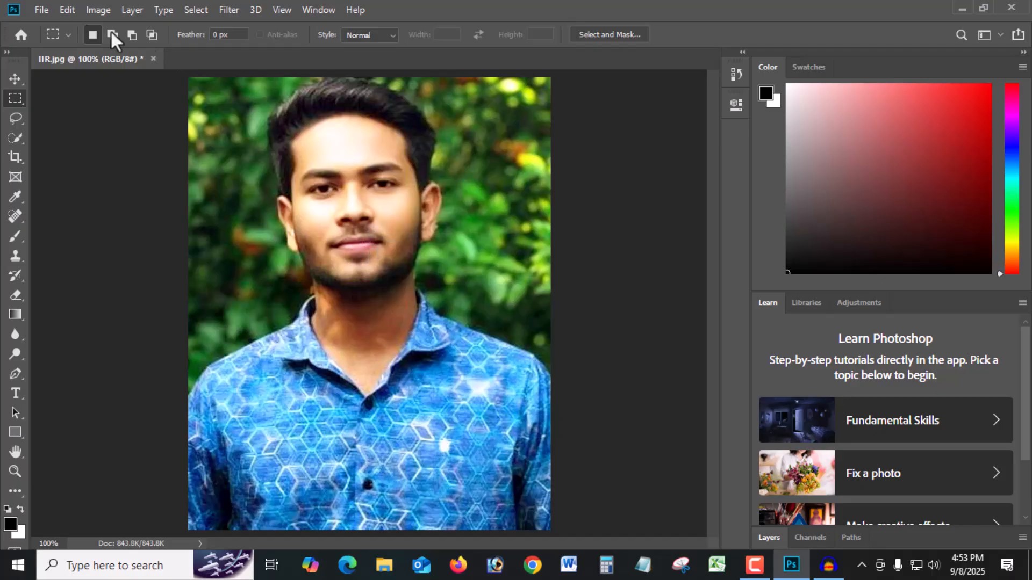
Apply a relative Selective Color adjustment to the portrait's Blacks, trying Black at +9% and lowering it to near zero
{"action": "left_click", "coordinate": [96, 13]}
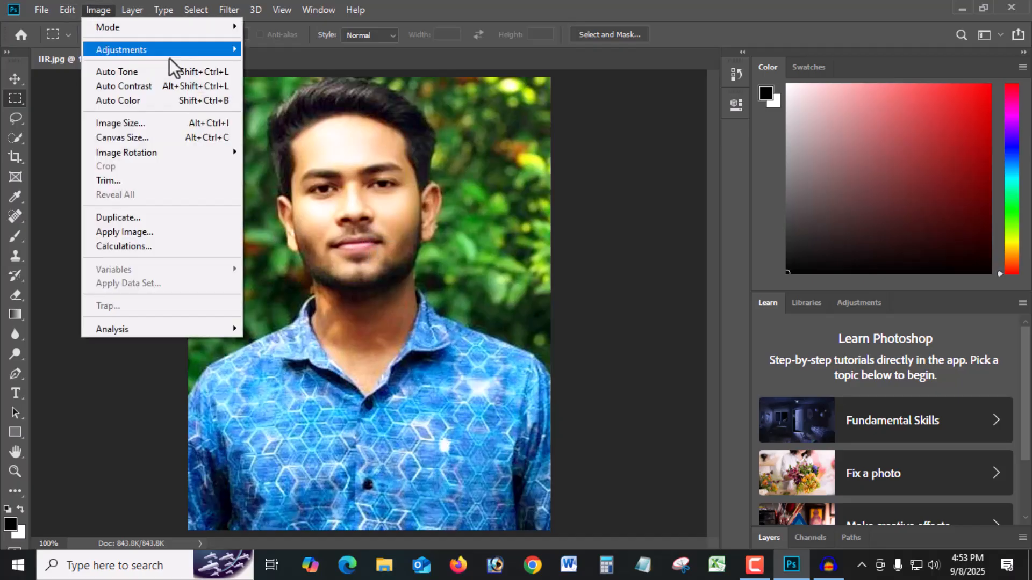
{"action": "mouse_move", "coordinate": [156, 56]}
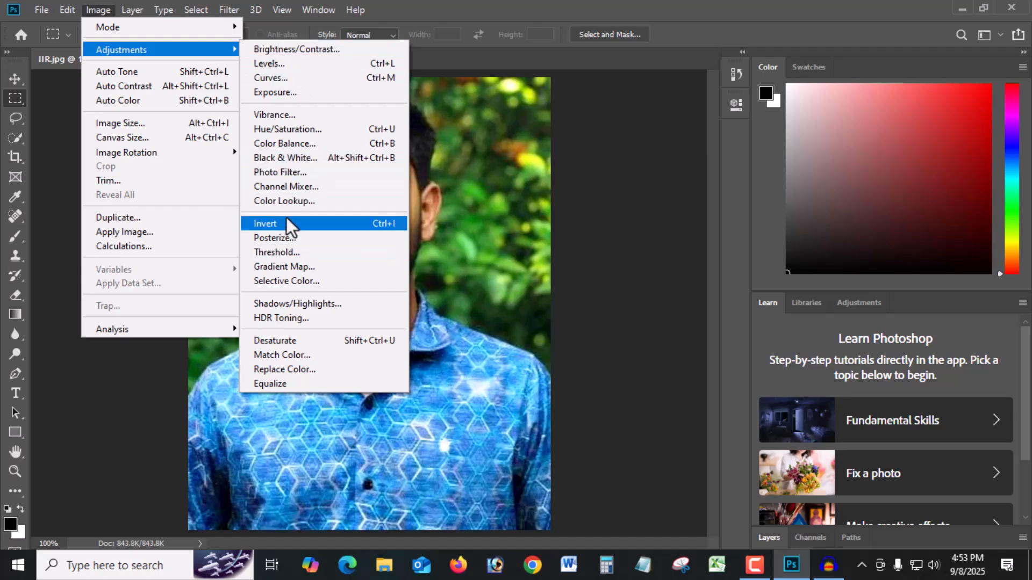
{"action": "left_click", "coordinate": [295, 282]}
{"action": "left_click_drag", "start_coordinate": [473, 88], "coordinate": [600, 125]}
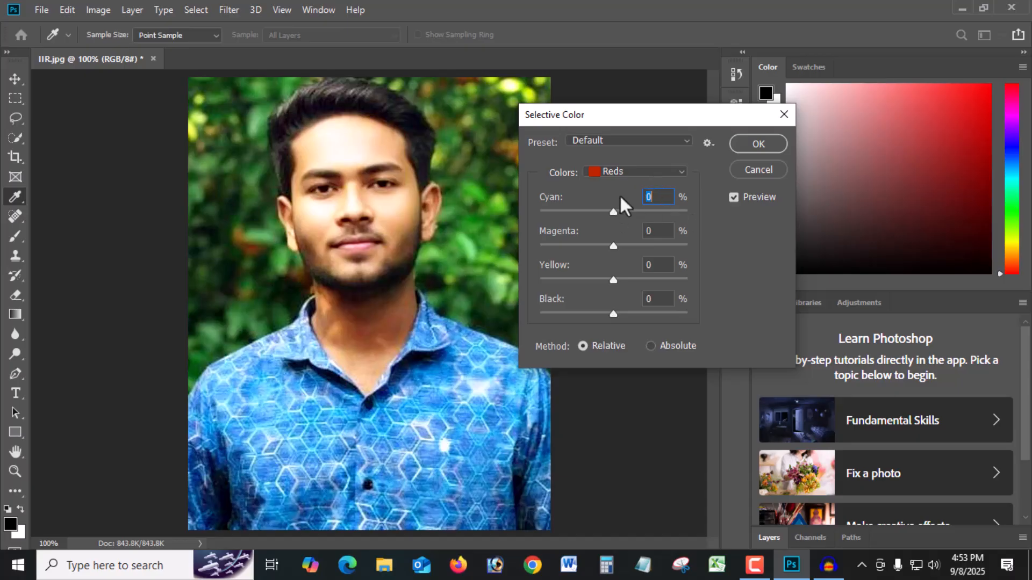
{"action": "left_click", "coordinate": [619, 170]}
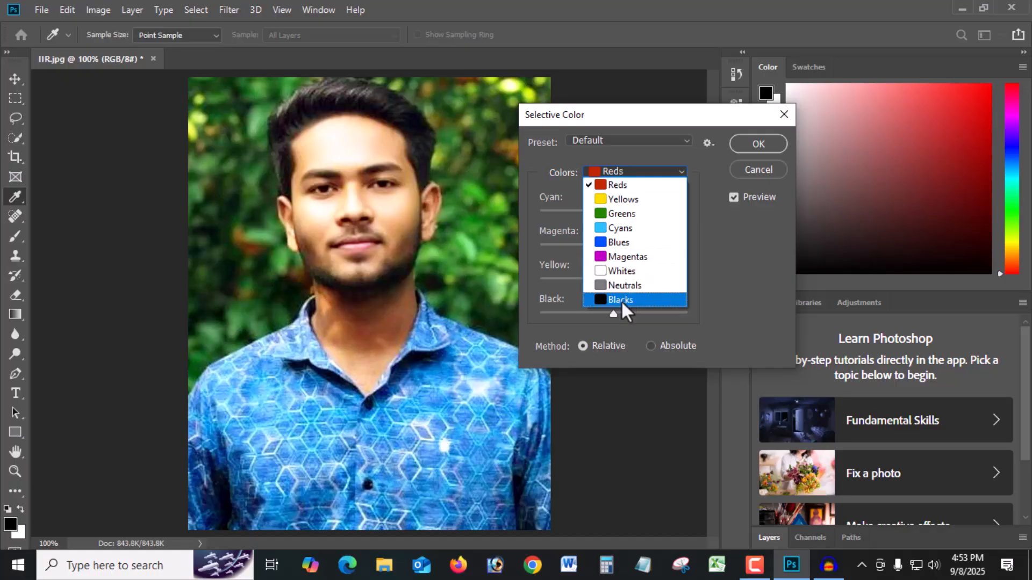
{"action": "left_click", "coordinate": [628, 299]}
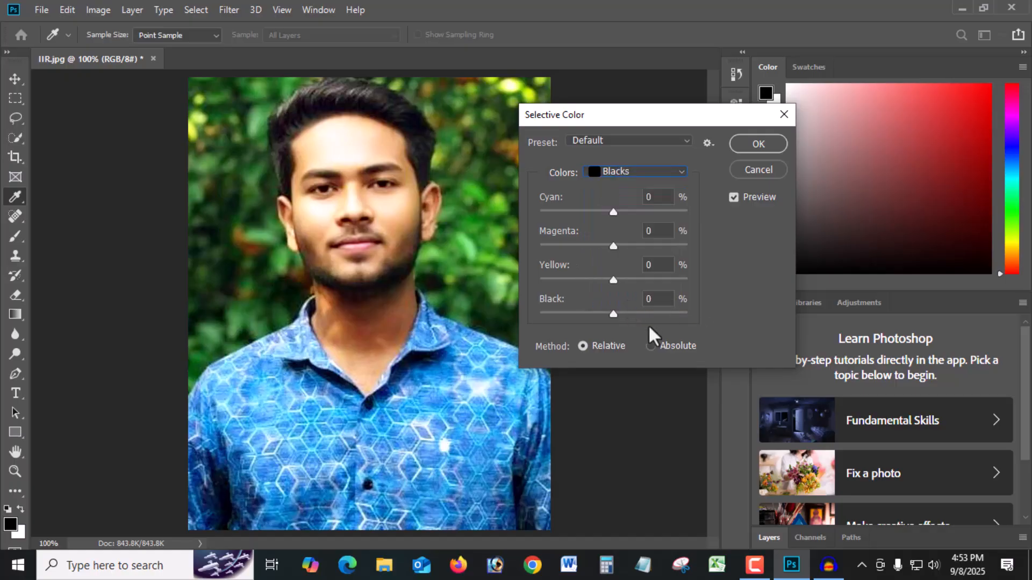
{"action": "mouse_move", "coordinate": [615, 313]}
{"action": "left_mouse_down"}
{"action": "mouse_move", "coordinate": [682, 297]}
{"action": "mouse_move", "coordinate": [619, 312]}
{"action": "left_mouse_up"}
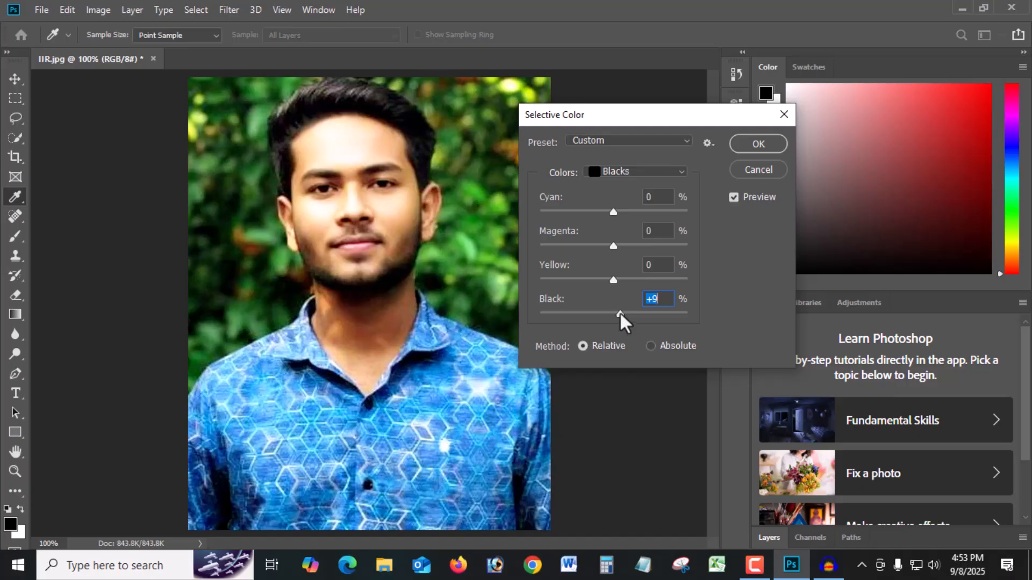
{"action": "left_click_drag", "start_coordinate": [620, 312], "coordinate": [610, 313]}
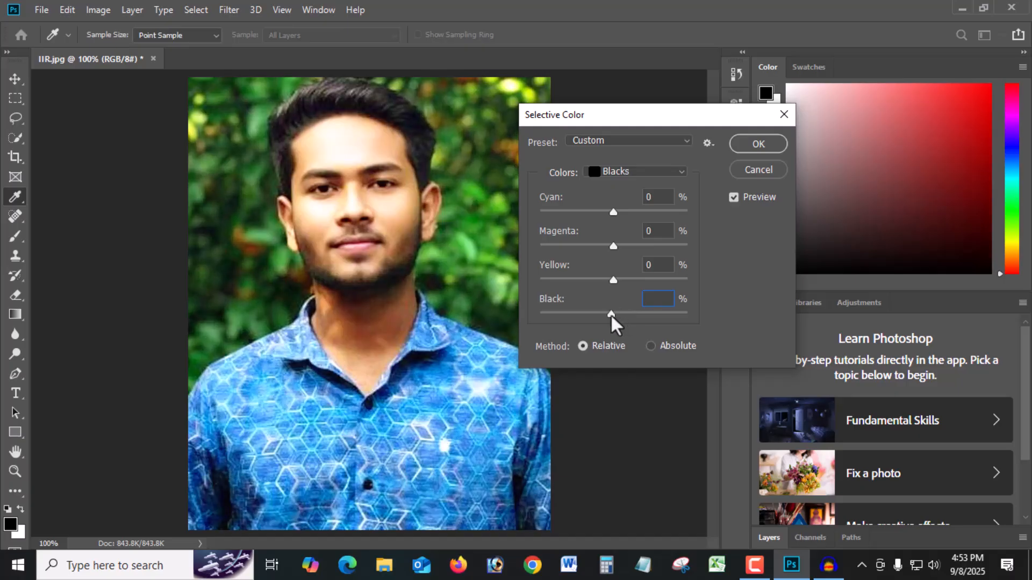
{"action": "left_click", "coordinate": [758, 144]}
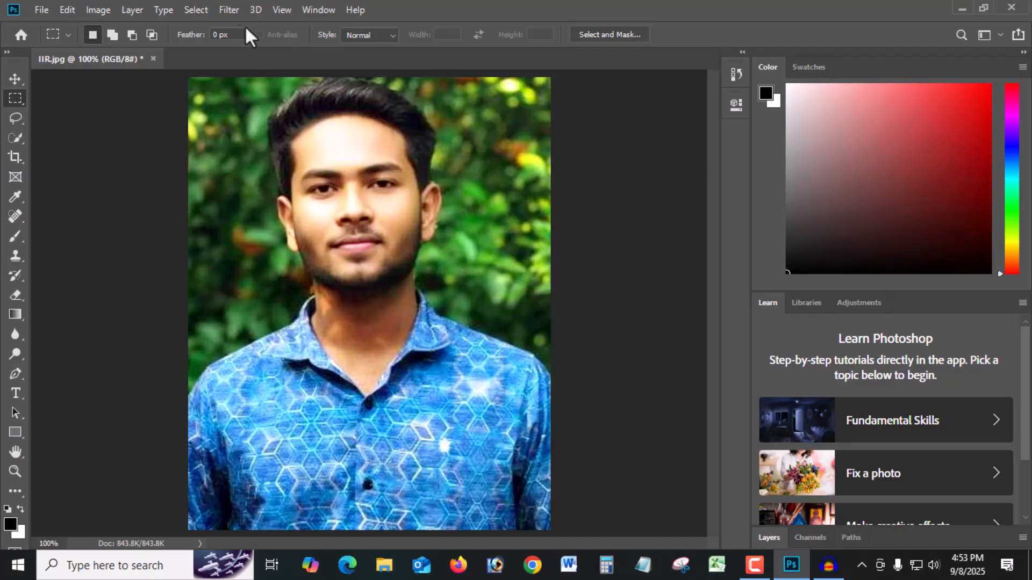
Apply another relative Selective Color adjustment to the Blacks with the Black amount raised to about +6%
{"action": "left_click", "coordinate": [98, 11]}
{"action": "mouse_move", "coordinate": [124, 49]}
{"action": "left_click", "coordinate": [322, 282]}
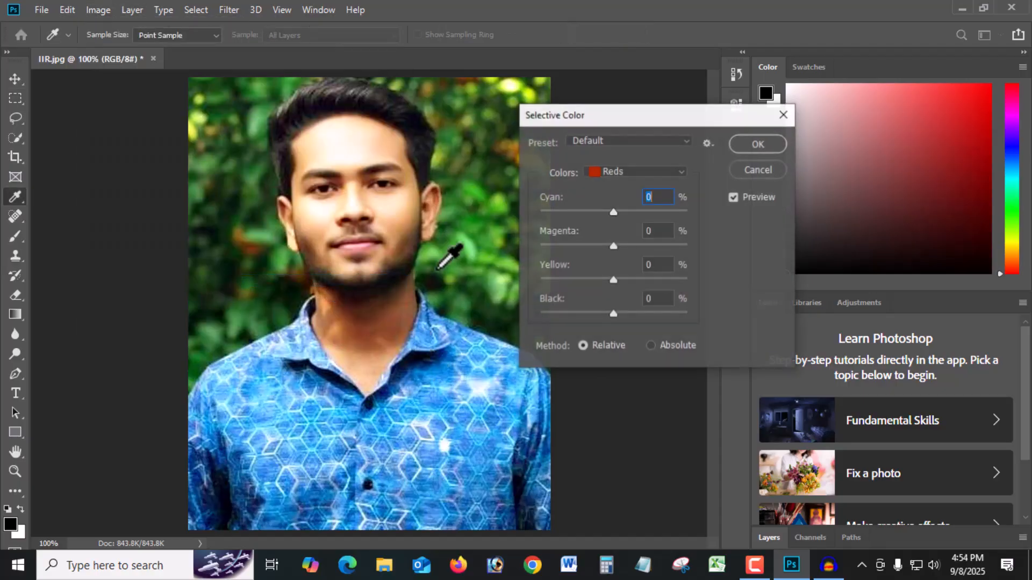
{"action": "left_click", "coordinate": [608, 172]}
{"action": "left_click", "coordinate": [608, 296]}
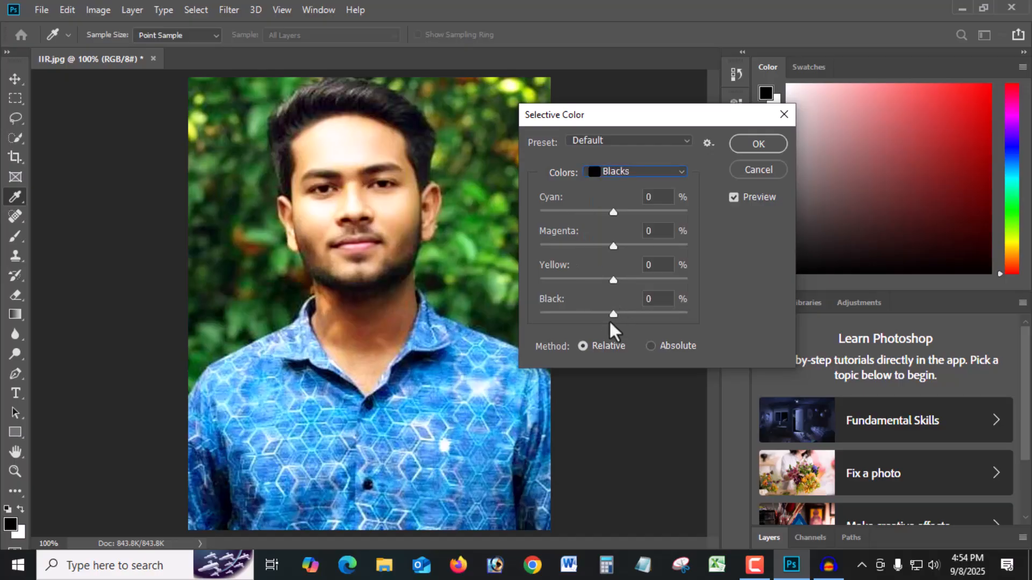
{"action": "left_click_drag", "start_coordinate": [612, 314], "coordinate": [617, 312]}
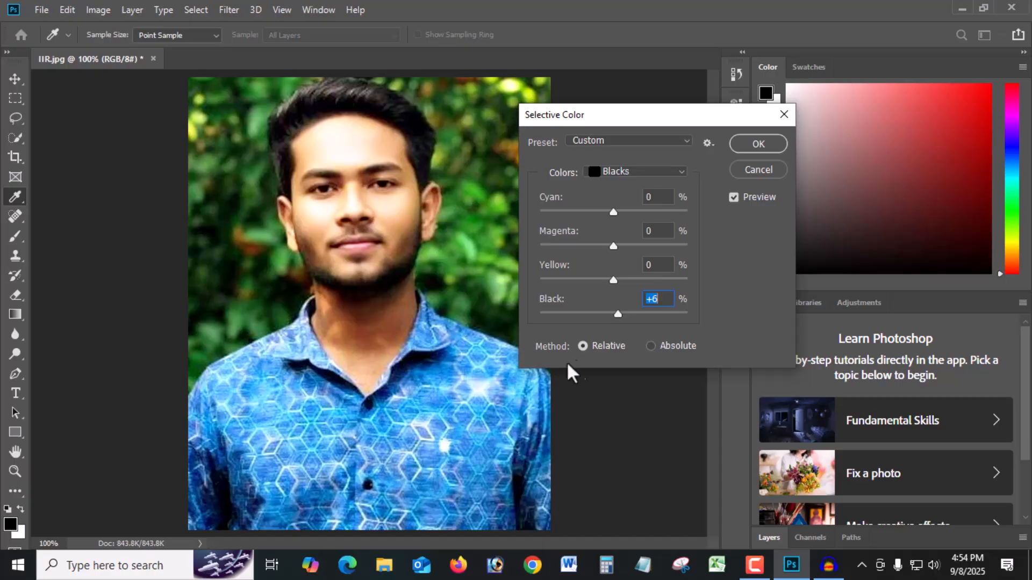
{"action": "left_click", "coordinate": [655, 300]}
{"action": "double_click", "coordinate": [650, 300]}
{"action": "key", "text": "Down"}
{"action": "left_click", "coordinate": [759, 142]}
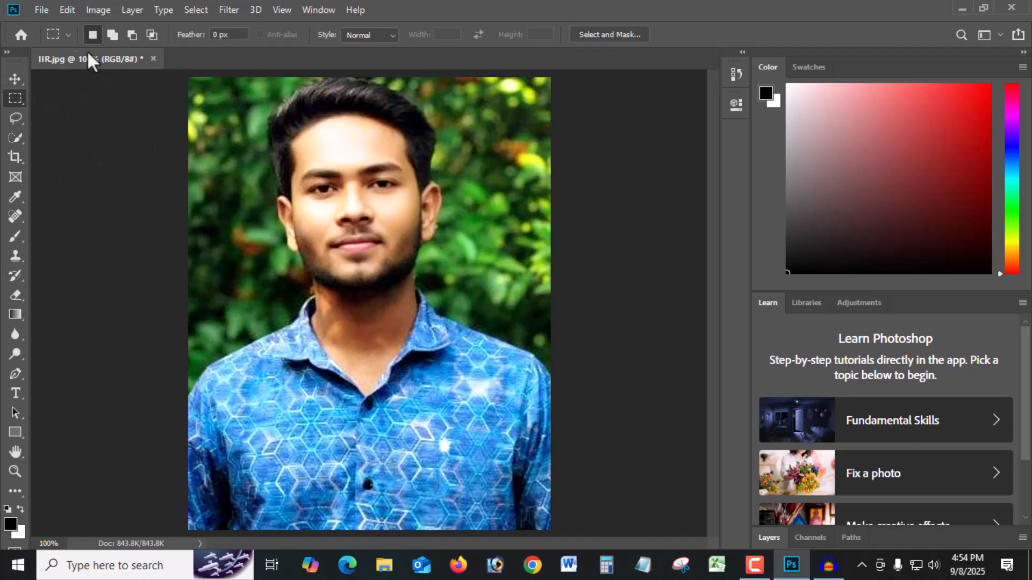
Check the portrait's width, height and resolution in the Image Size settings
{"action": "left_click", "coordinate": [102, 11]}
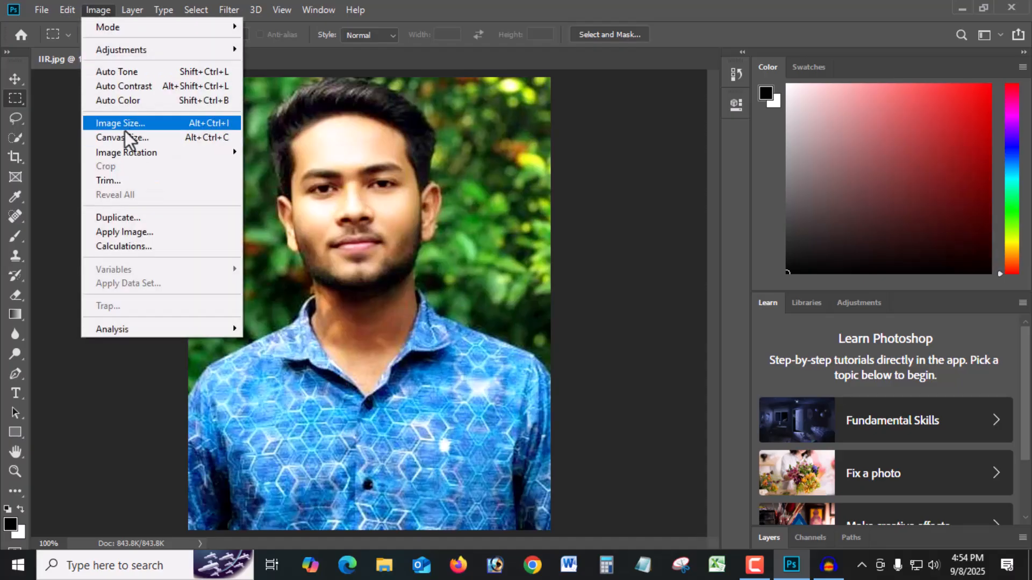
{"action": "mouse_move", "coordinate": [56, 4]}
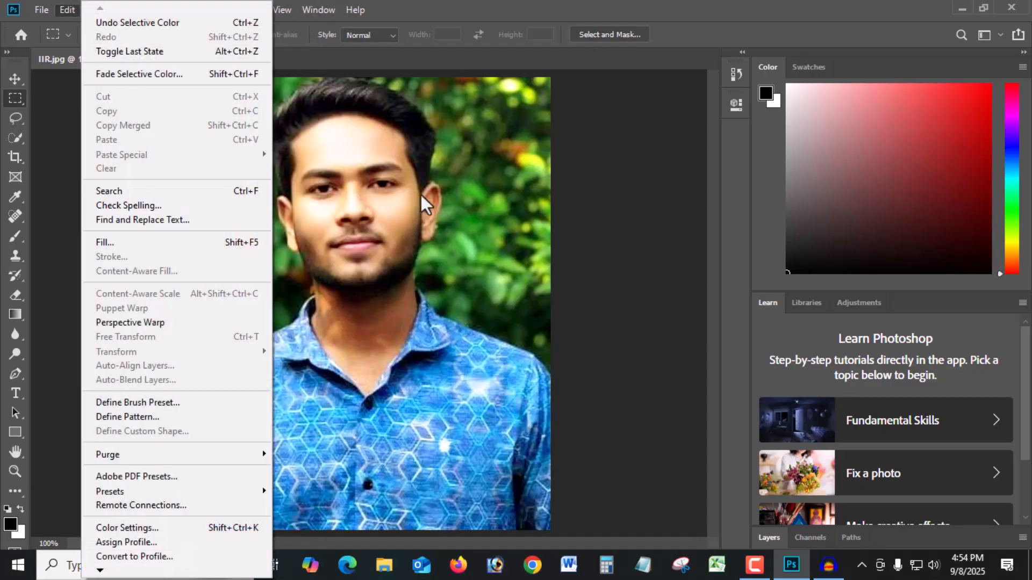
{"action": "left_click", "coordinate": [414, 198]}
{"action": "left_click", "coordinate": [98, 8]}
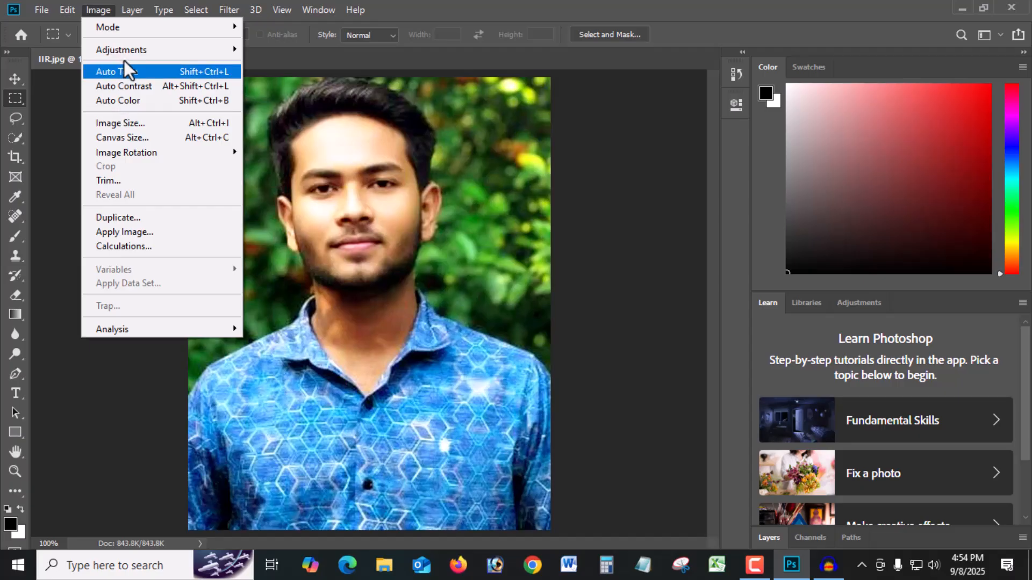
{"action": "left_click", "coordinate": [121, 123]}
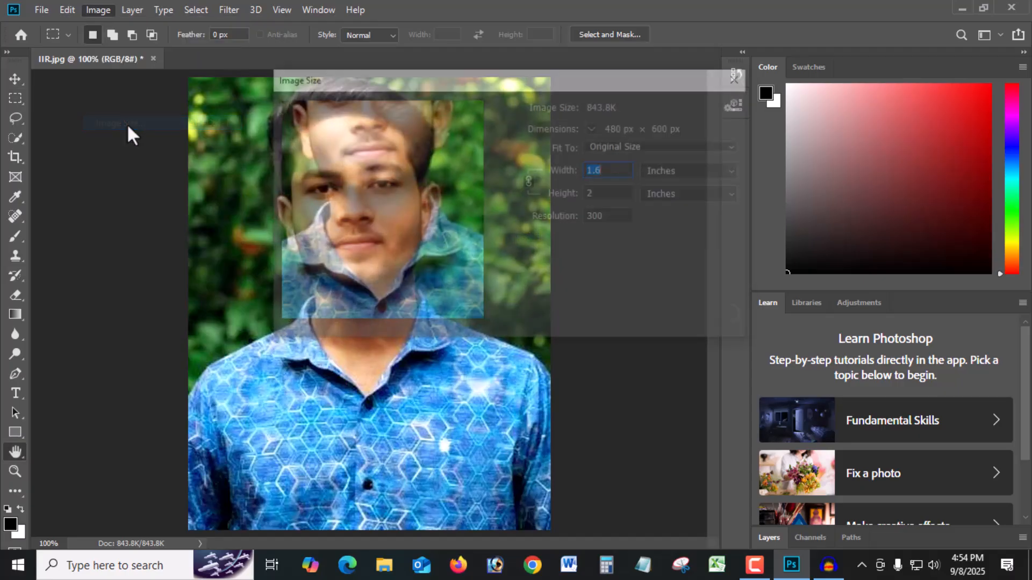
{"action": "left_click", "coordinate": [601, 194]}
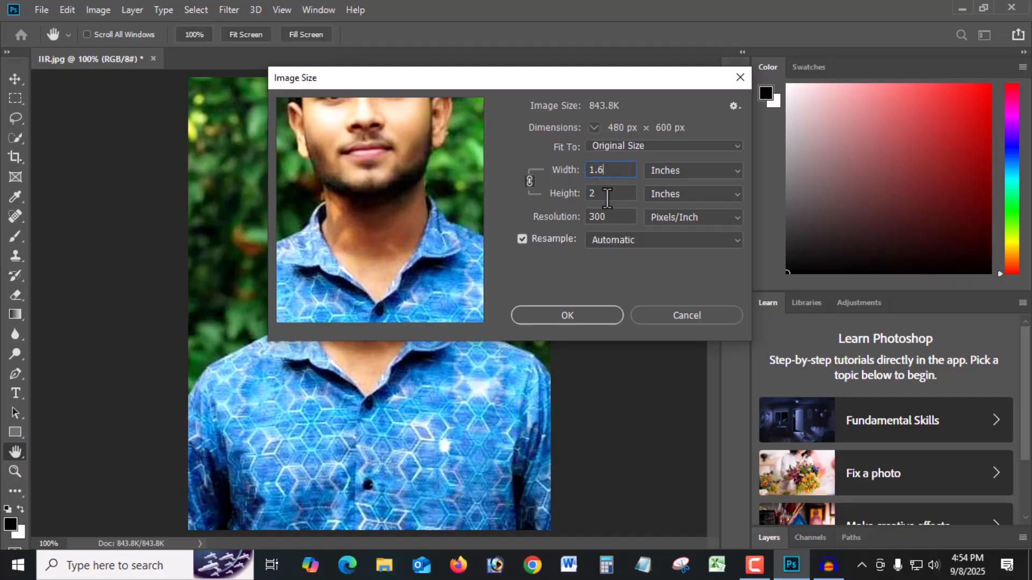
{"action": "double_click", "coordinate": [612, 191]}
{"action": "left_click", "coordinate": [613, 171]}
{"action": "left_click_drag", "start_coordinate": [589, 175], "coordinate": [602, 176]}
{"action": "key", "text": "Tab"}
{"action": "double_click", "coordinate": [611, 218]}
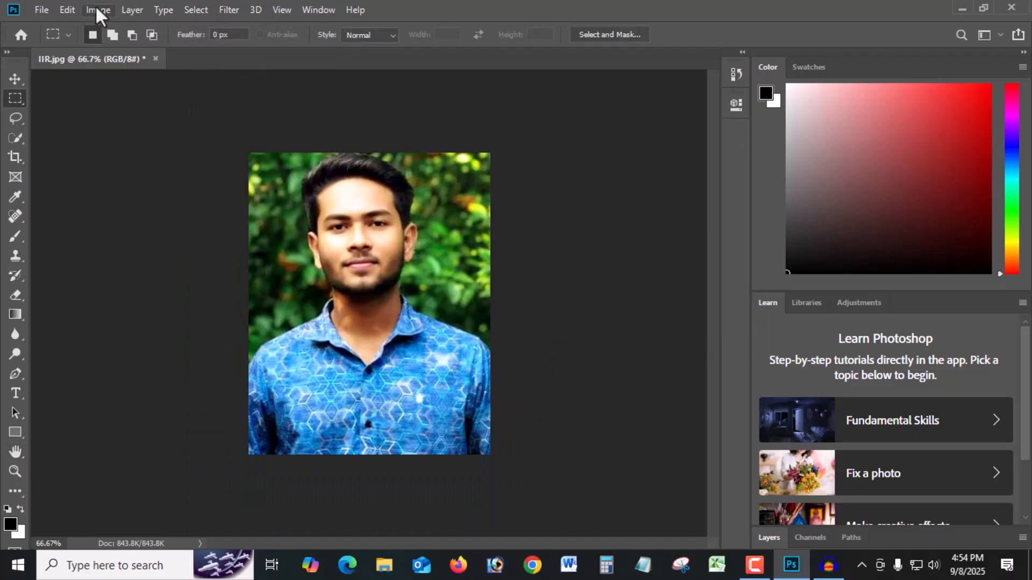
{"action": "left_click", "coordinate": [98, 10]}
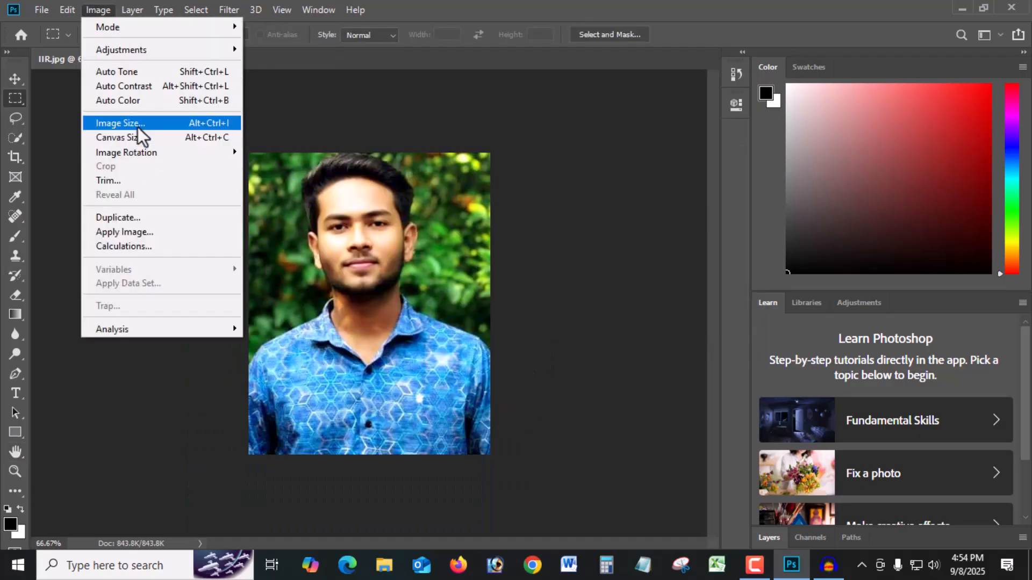
{"action": "left_click", "coordinate": [318, 115]}
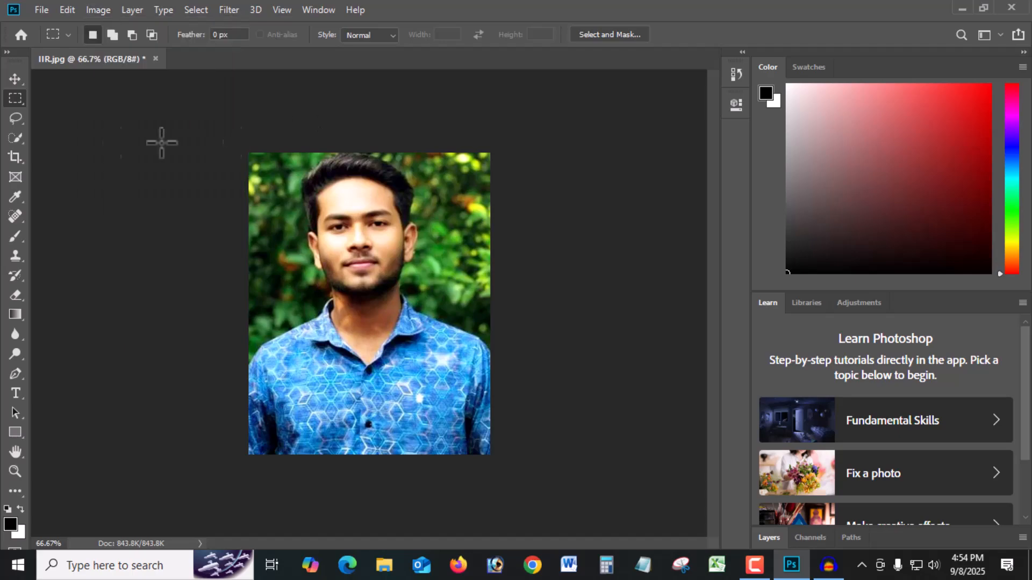
Set the Crop tool to a width of 1.6 in and a height of 2 in at 300 px/in
{"action": "left_click", "coordinate": [14, 157]}
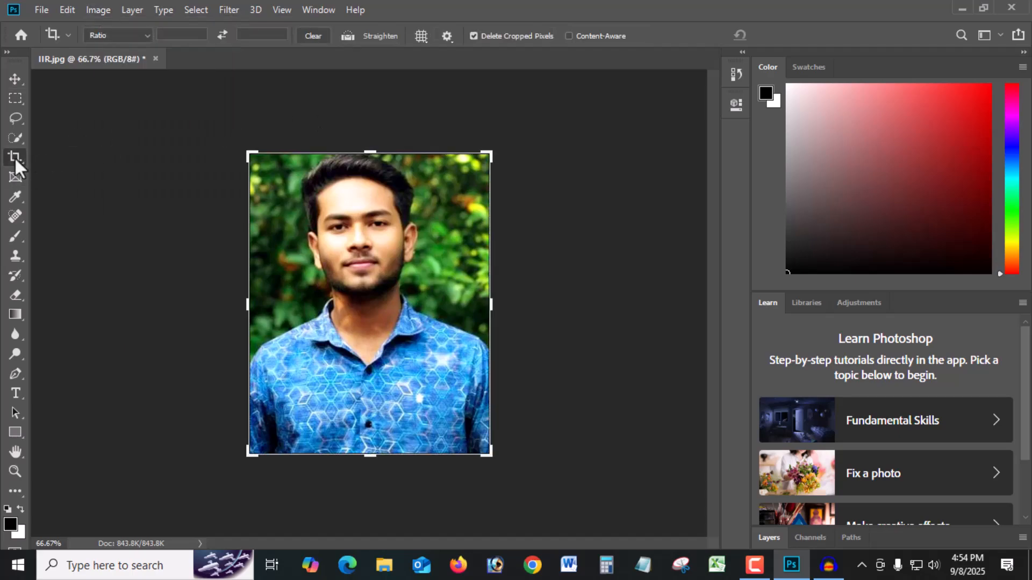
{"action": "left_click", "coordinate": [182, 34]}
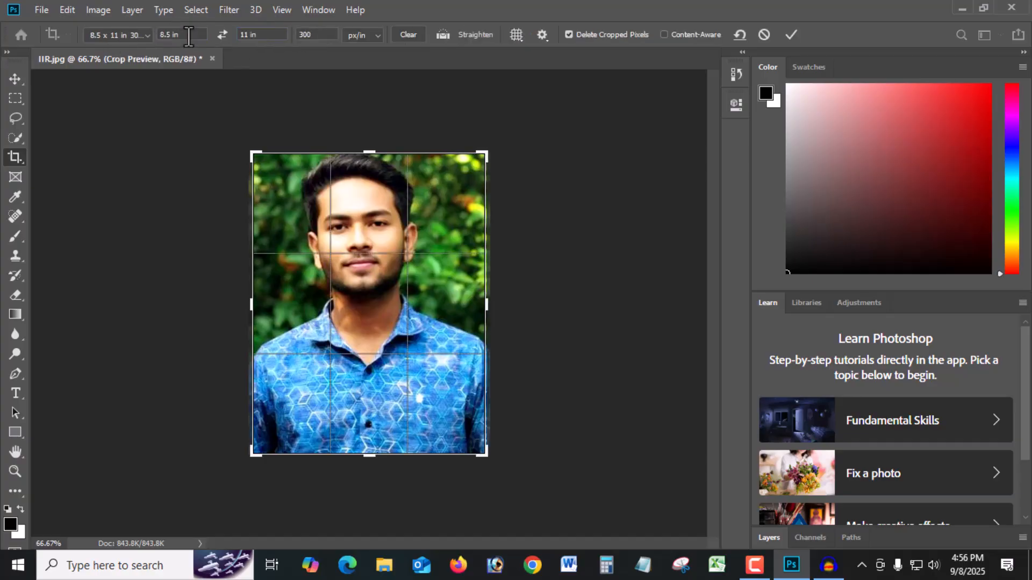
{"action": "left_click", "coordinate": [189, 37]}
{"action": "left_click", "coordinate": [146, 34]}
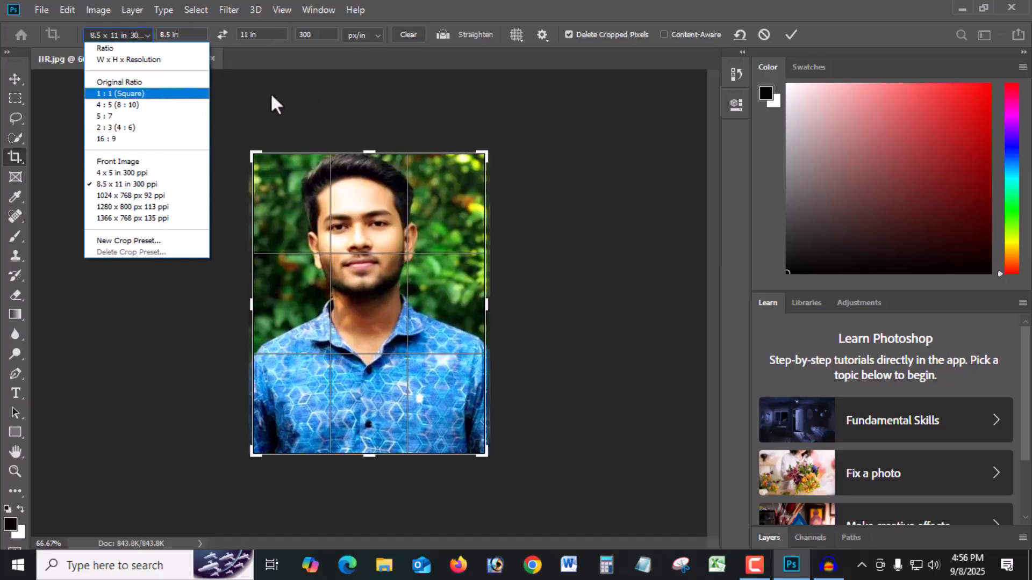
{"action": "left_click", "coordinate": [311, 69]}
{"action": "double_click", "coordinate": [170, 36]}
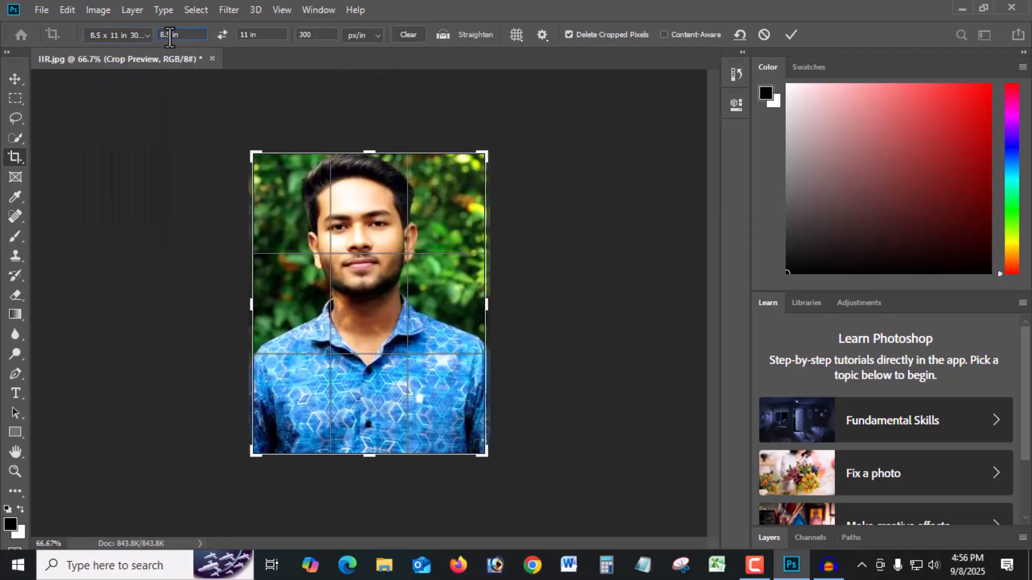
{"action": "type", "text": "1.6"}
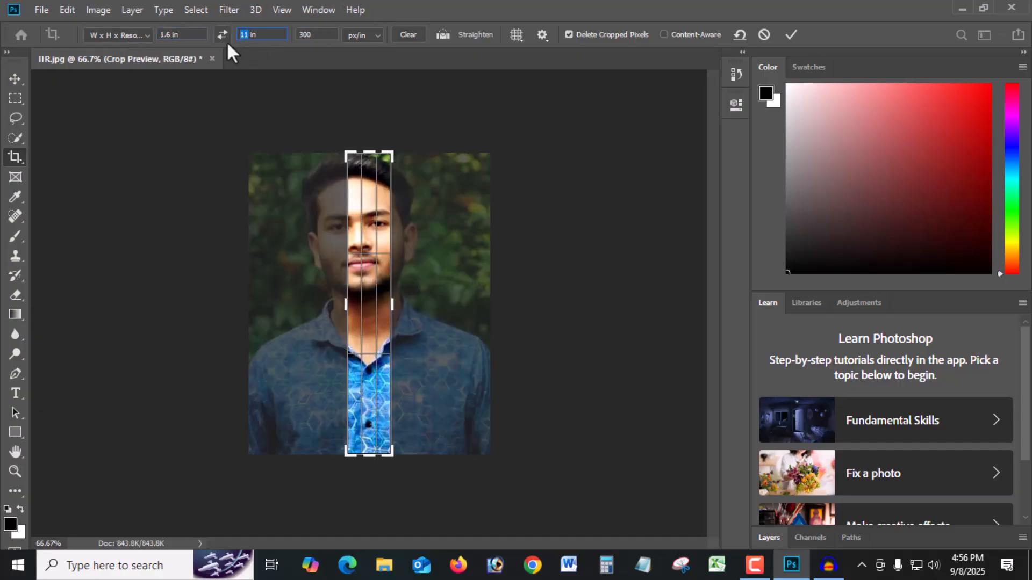
{"action": "type", "text": "2"}
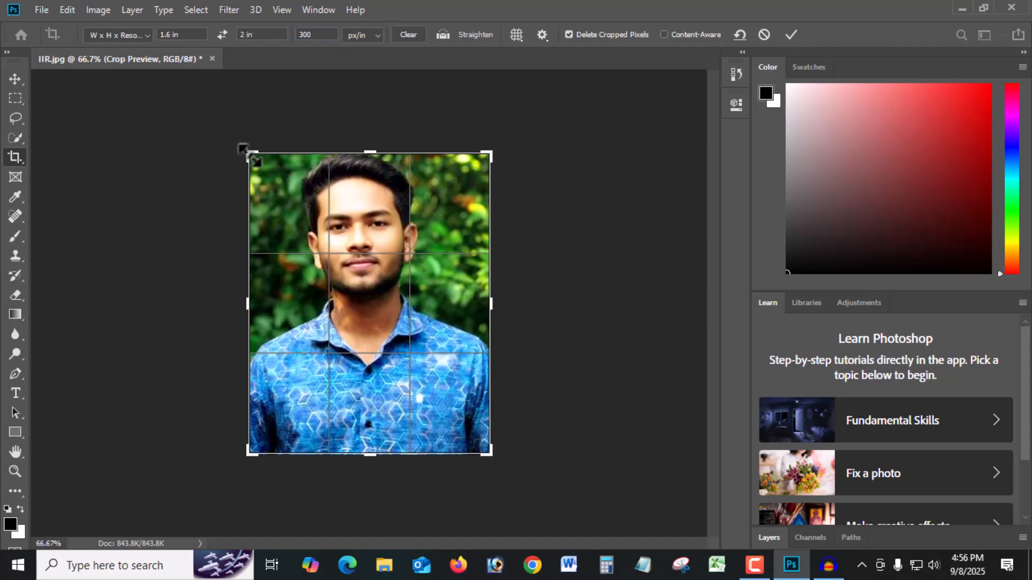
Tighten the crop frame around the man's head and upper chest, and apply the crop
{"action": "left_click_drag", "start_coordinate": [488, 450], "coordinate": [465, 442]}
{"action": "left_click_drag", "start_coordinate": [246, 449], "coordinate": [262, 435]}
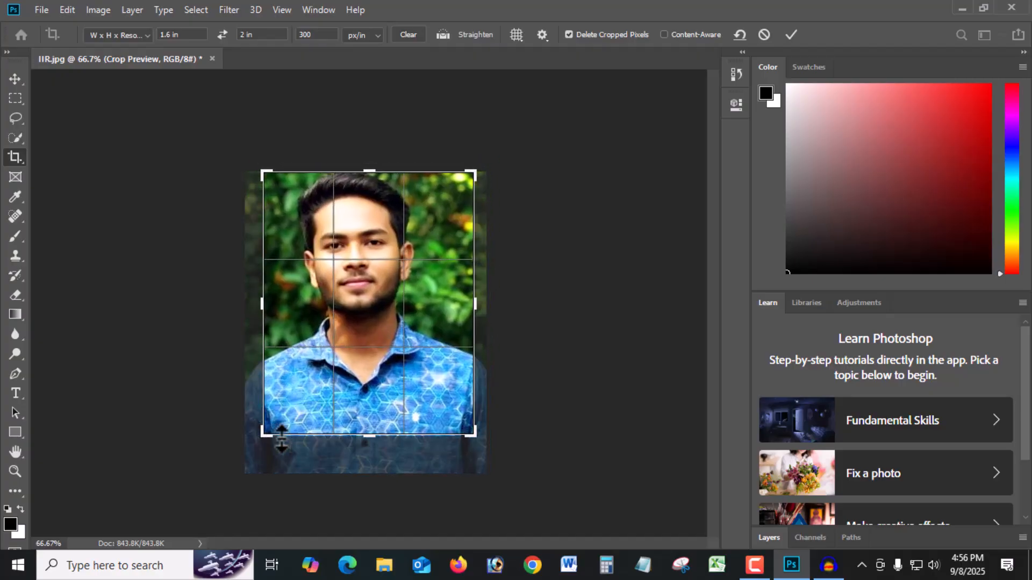
{"action": "key", "text": "Return"}
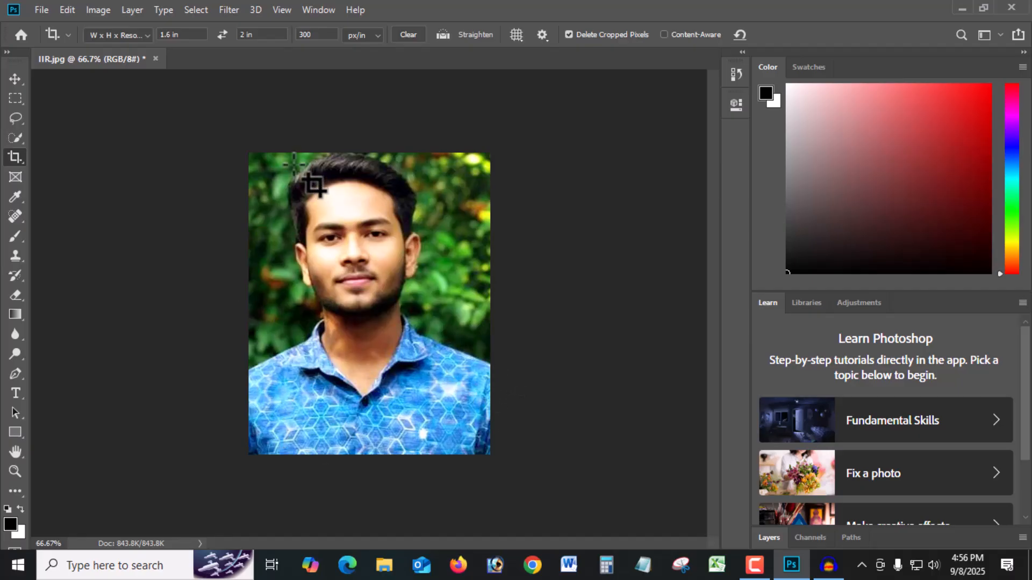
Crop the portrait slightly tighter around the man's head and upper chest at 1.6 x 2 in and 300 px/in
{"action": "left_click_drag", "start_coordinate": [237, 140], "coordinate": [483, 452]}
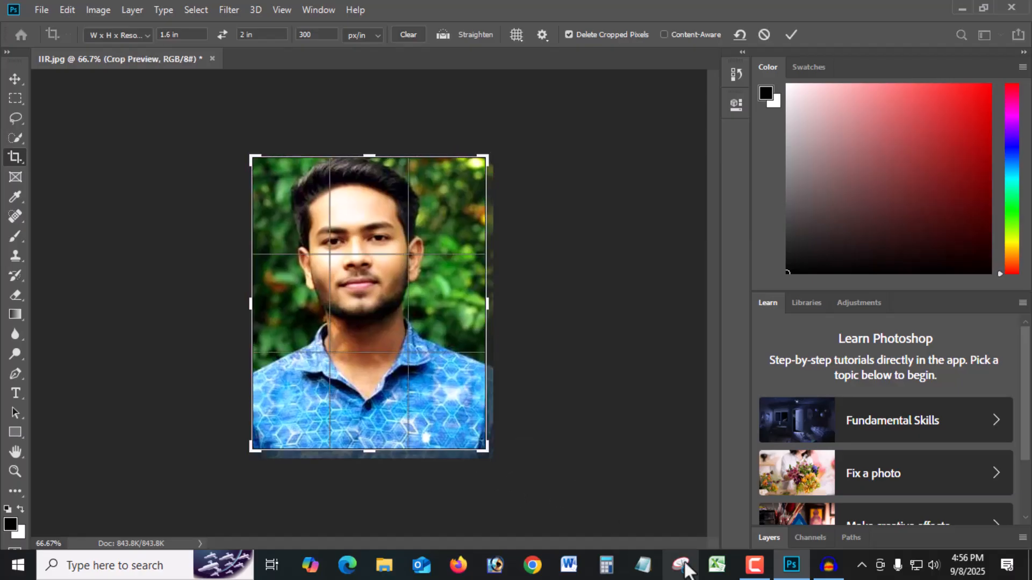
{"action": "key", "text": "Return"}
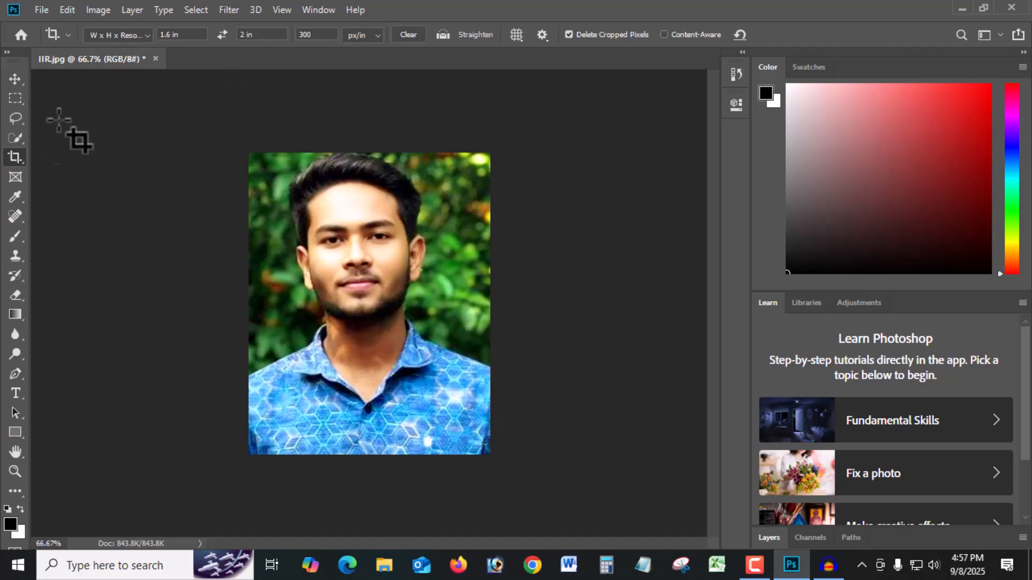
Rotate the portrait 90° clockwise and then back 90° counterclockwise
{"action": "left_click", "coordinate": [95, 10]}
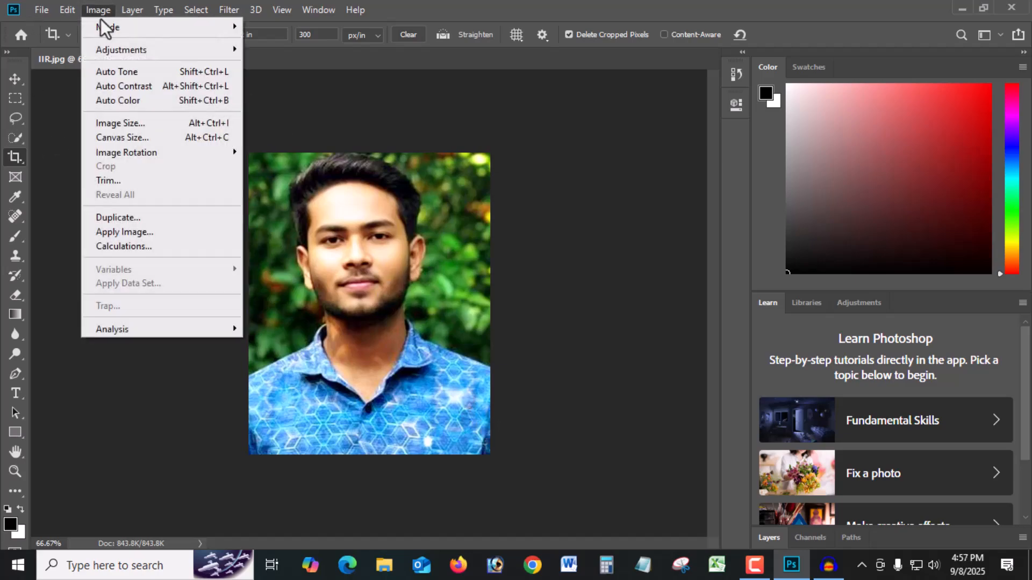
{"action": "left_click", "coordinate": [138, 125]}
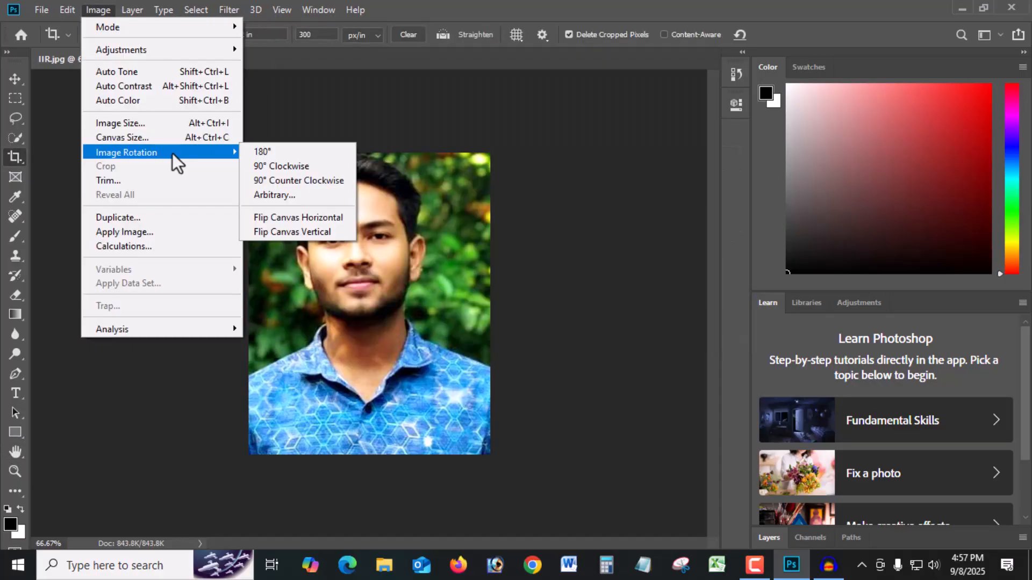
{"action": "left_click", "coordinate": [309, 165]}
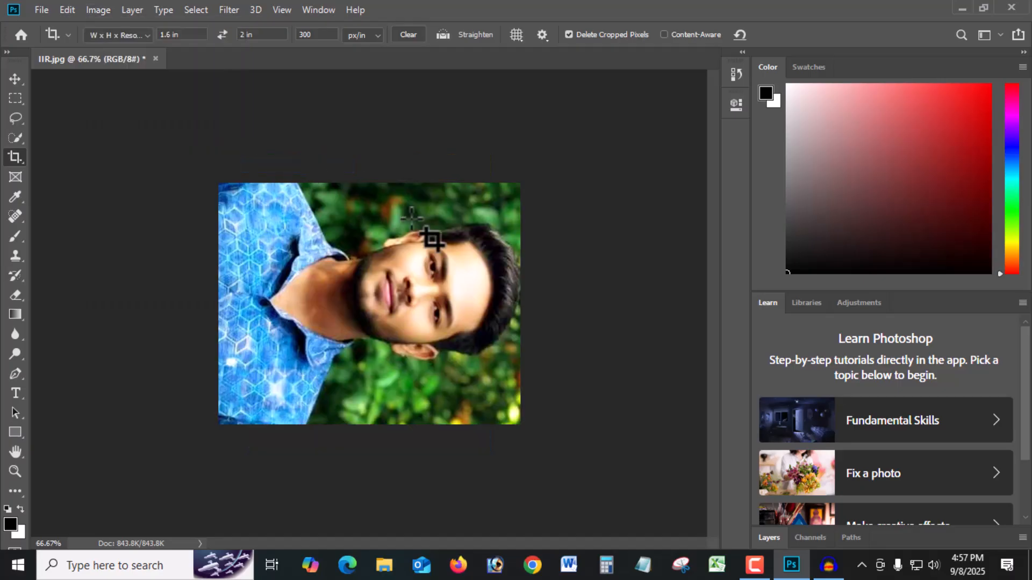
{"action": "left_click", "coordinate": [101, 7]}
{"action": "mouse_move", "coordinate": [147, 156]}
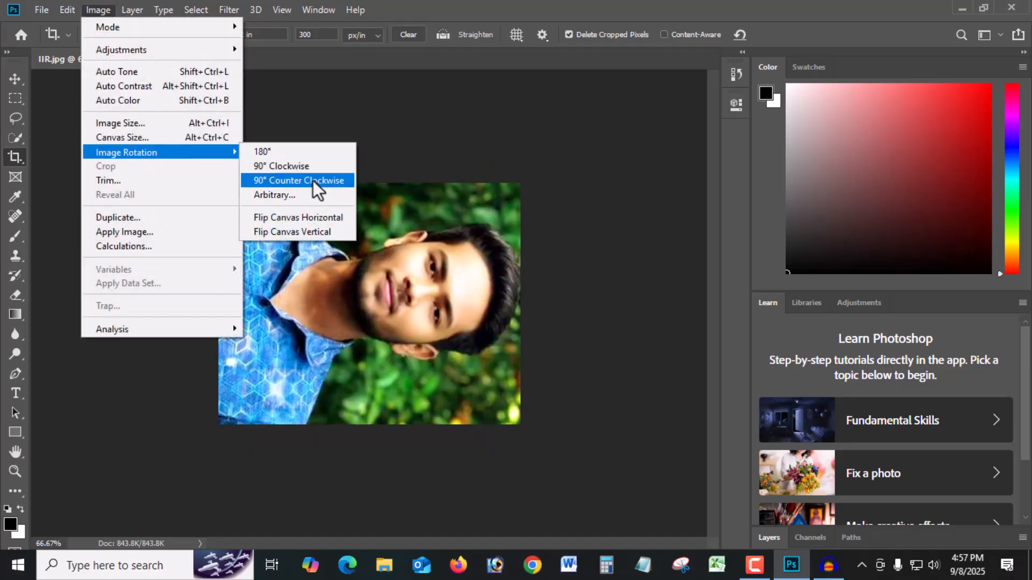
{"action": "left_click", "coordinate": [313, 180]}
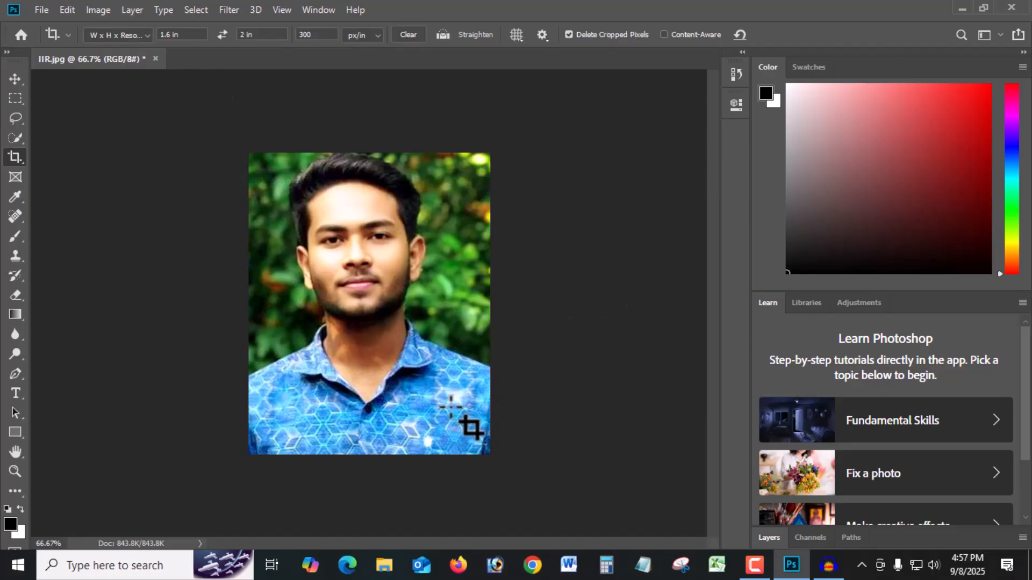
Rotate the portrait through a full turn in four 90° clockwise rotations
{"action": "left_click", "coordinate": [106, 9]}
{"action": "mouse_move", "coordinate": [173, 152]}
{"action": "left_click", "coordinate": [336, 166]}
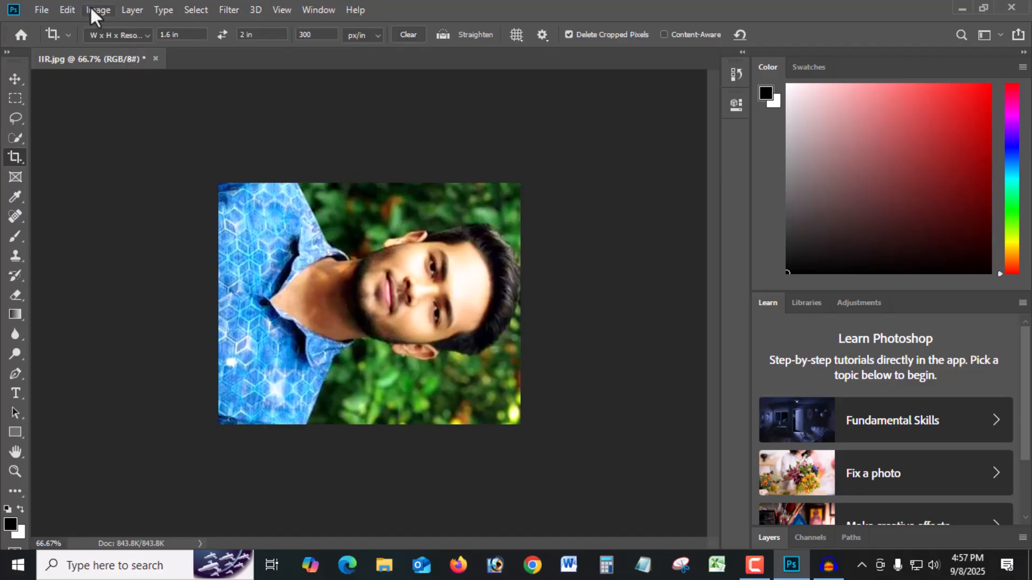
{"action": "left_click", "coordinate": [92, 9]}
{"action": "left_click", "coordinate": [335, 166]}
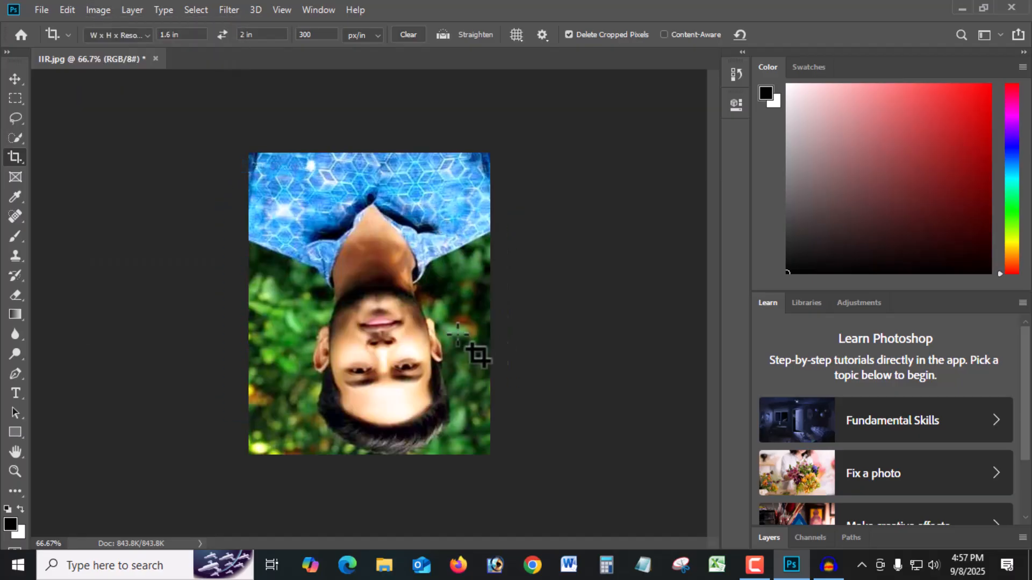
{"action": "left_click", "coordinate": [94, 8]}
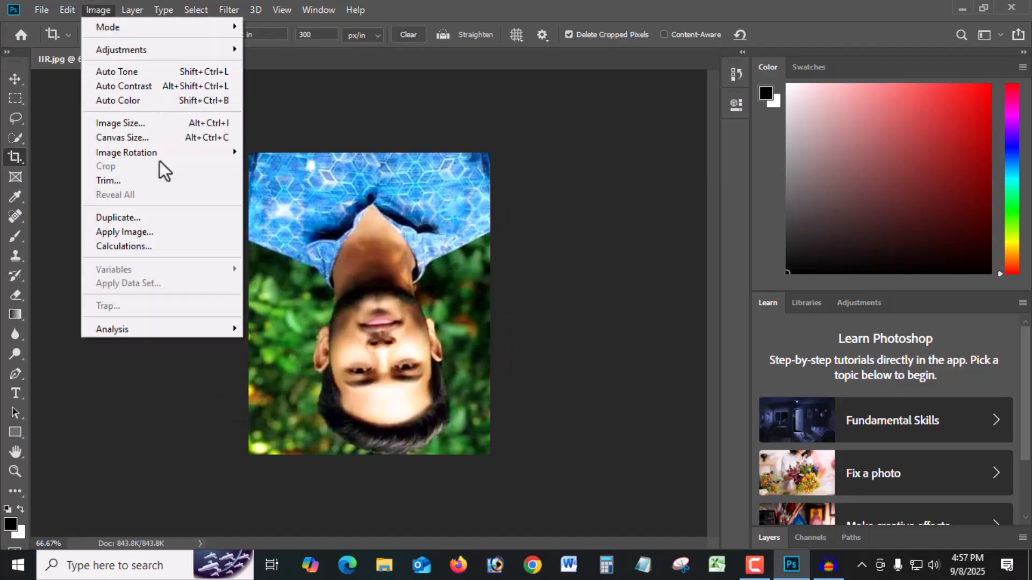
{"action": "mouse_move", "coordinate": [160, 156]}
{"action": "left_click", "coordinate": [276, 168]}
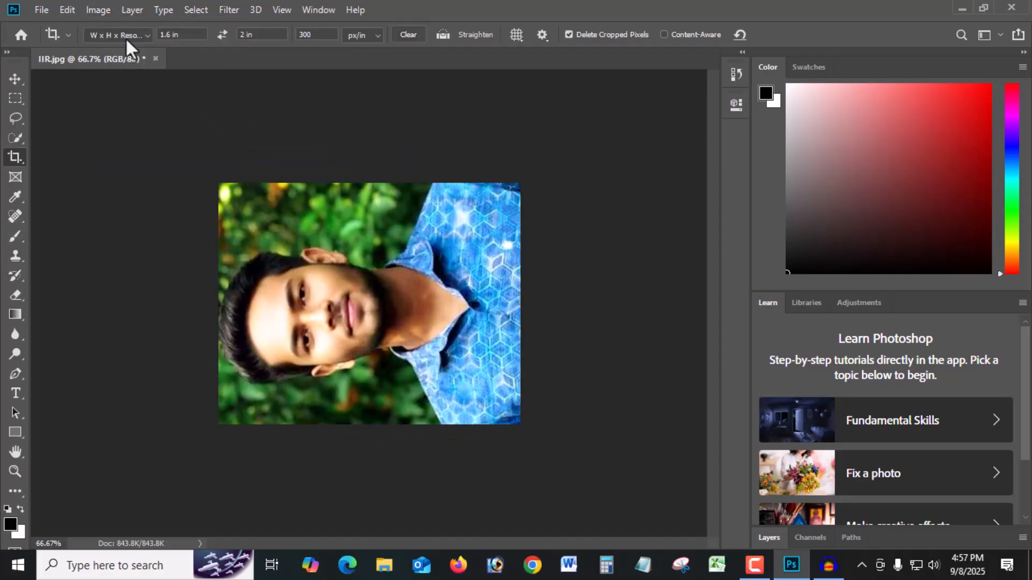
{"action": "left_click", "coordinate": [104, 9]}
{"action": "mouse_move", "coordinate": [145, 152]}
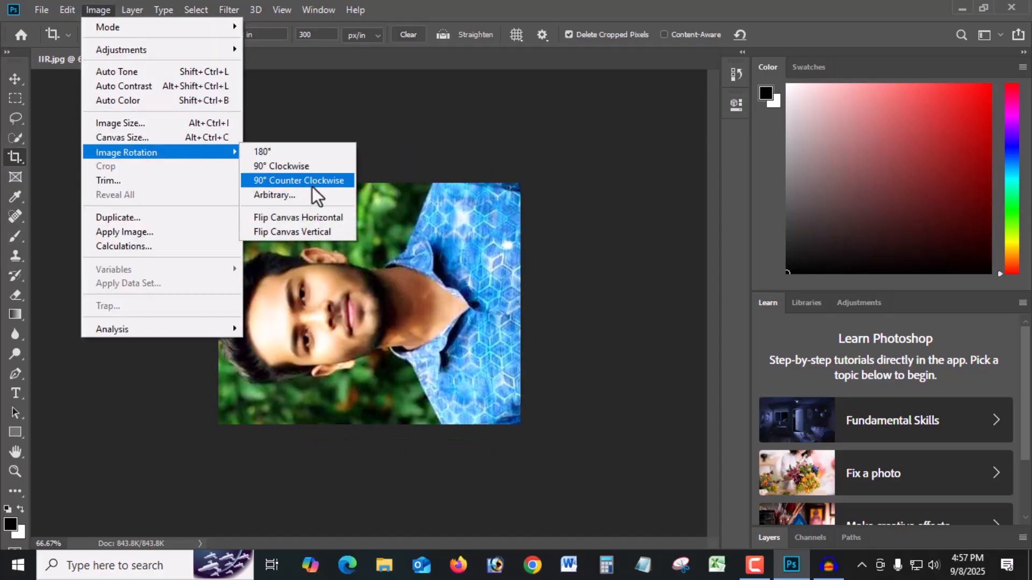
{"action": "left_click", "coordinate": [301, 170]}
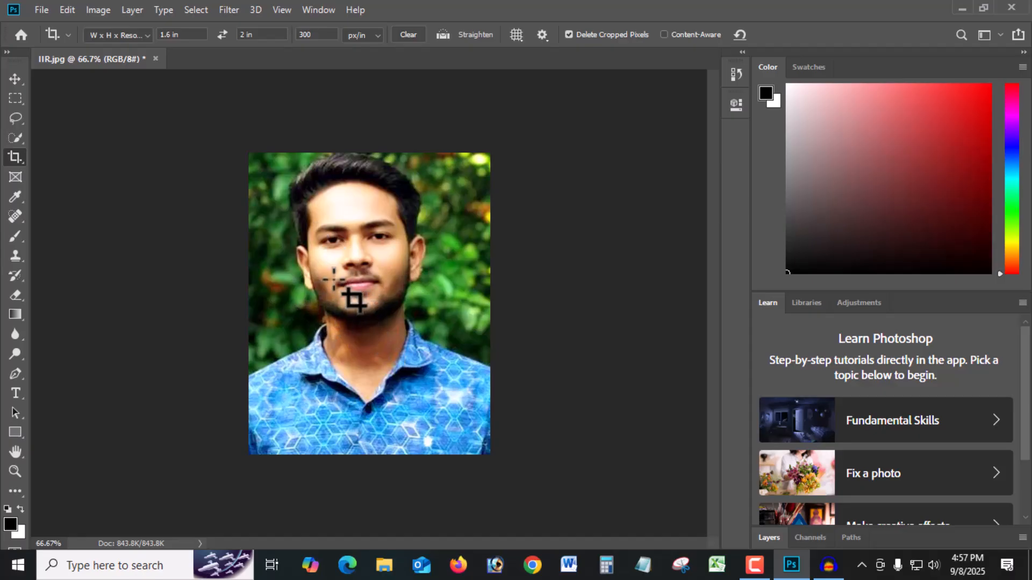
Switch from the Crop tool to the Move tool
{"action": "left_click", "coordinate": [94, 10]}
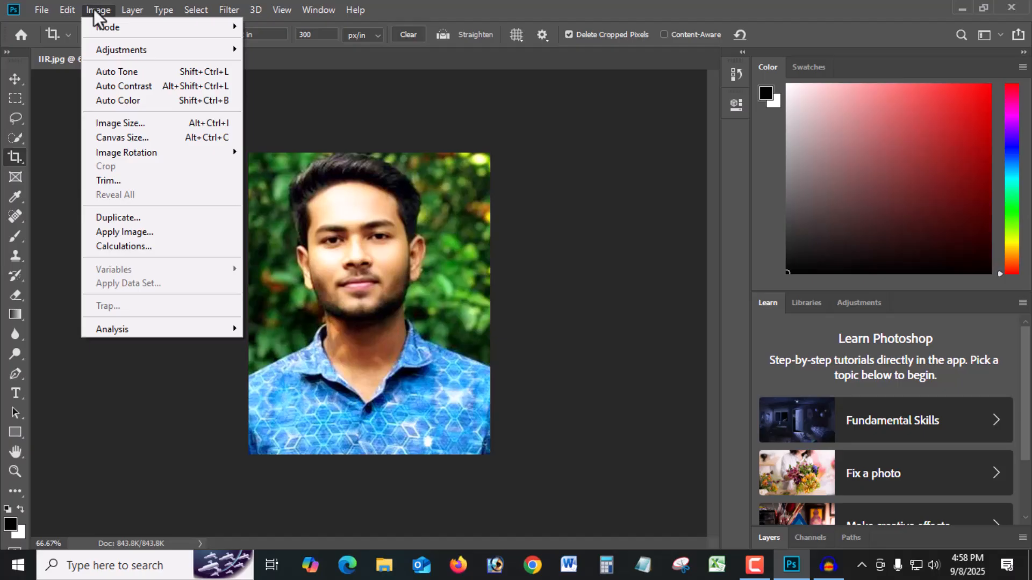
{"action": "mouse_move", "coordinate": [120, 49]}
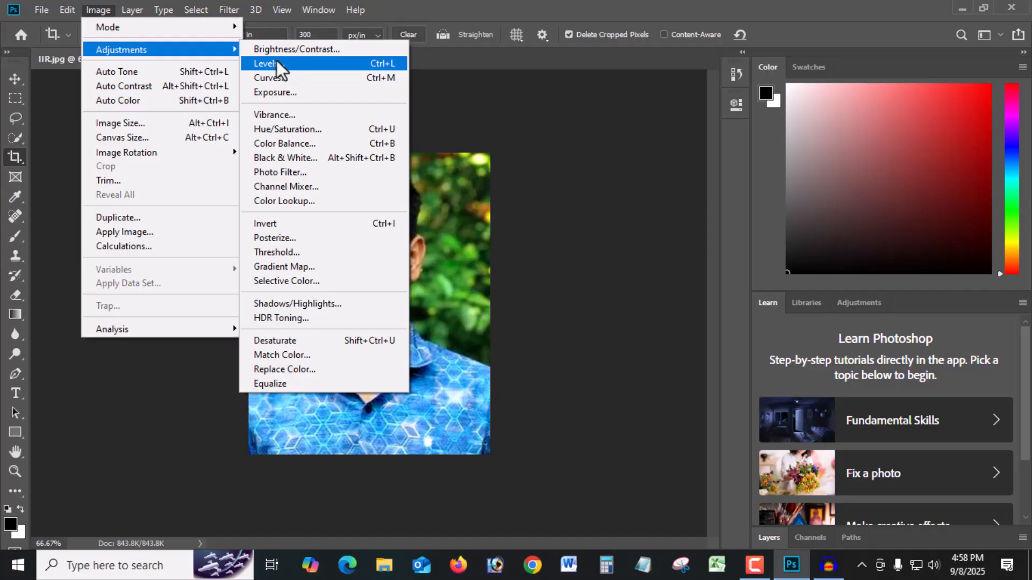
{"action": "left_click", "coordinate": [22, 73]}
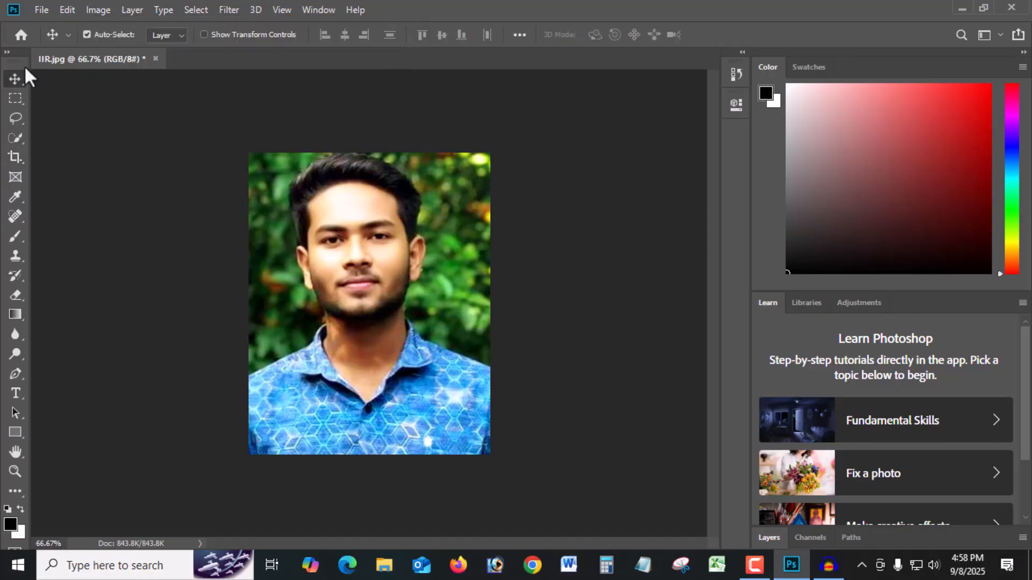
Start a new document from the Photo presets with its dimensions in inches
{"action": "left_click", "coordinate": [41, 10]}
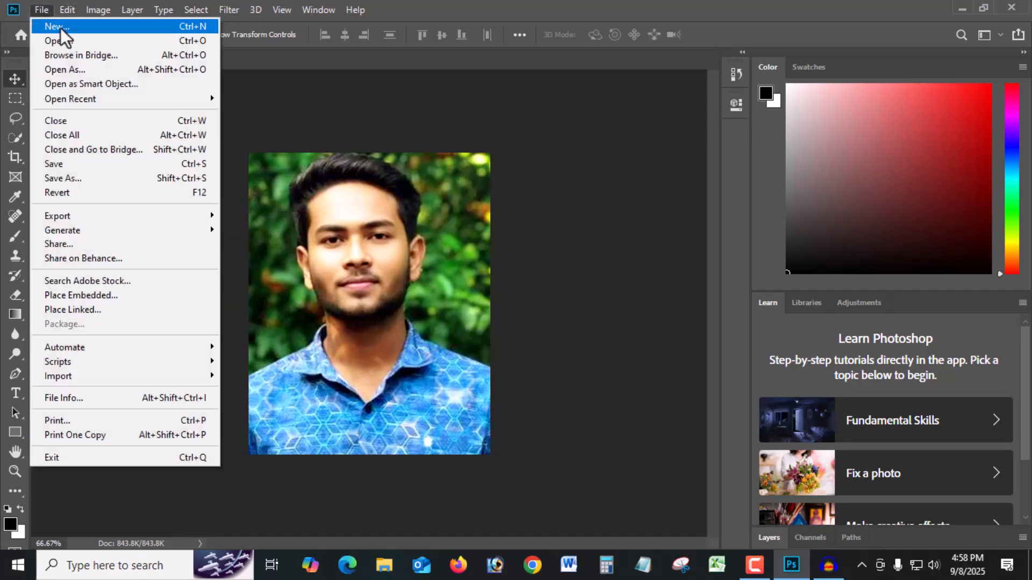
{"action": "left_click", "coordinate": [58, 26]}
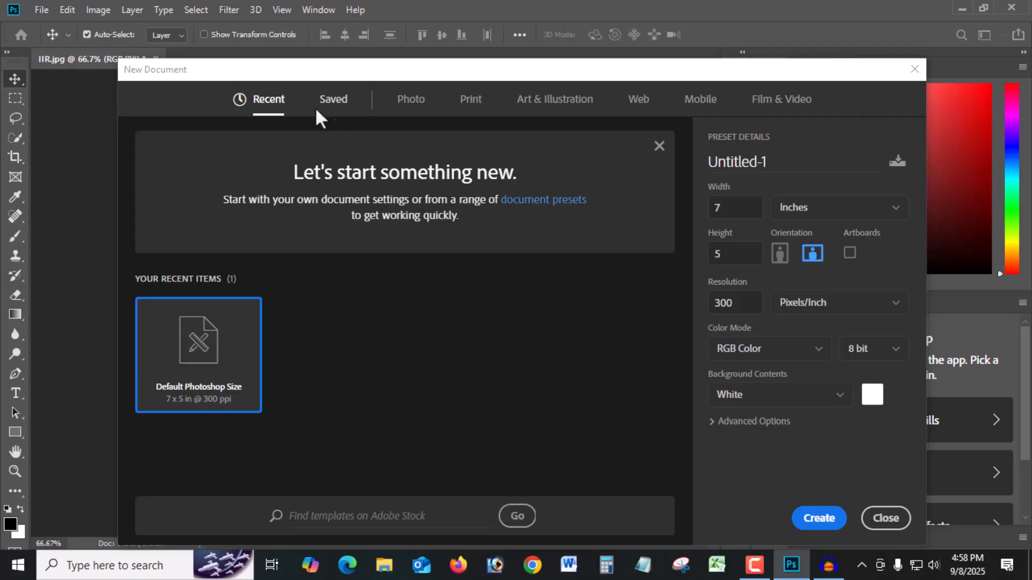
{"action": "left_click", "coordinate": [414, 111]}
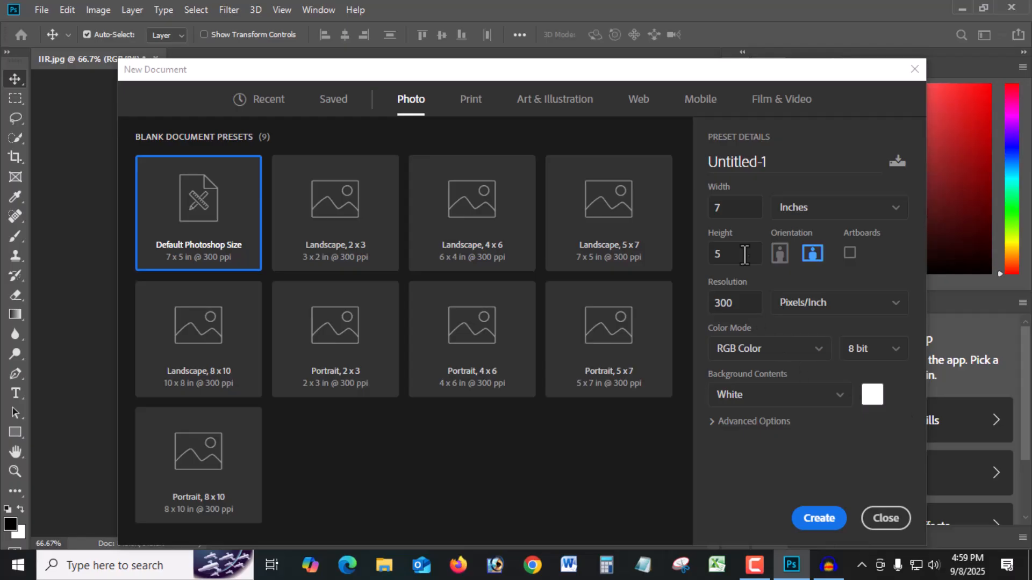
{"action": "left_click", "coordinate": [729, 207]}
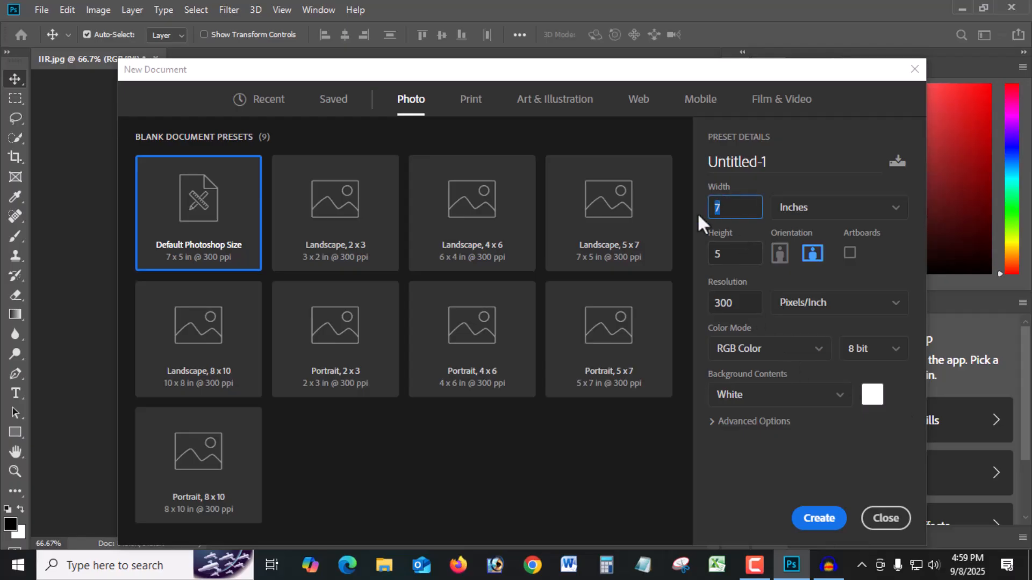
{"action": "left_click", "coordinate": [828, 215]}
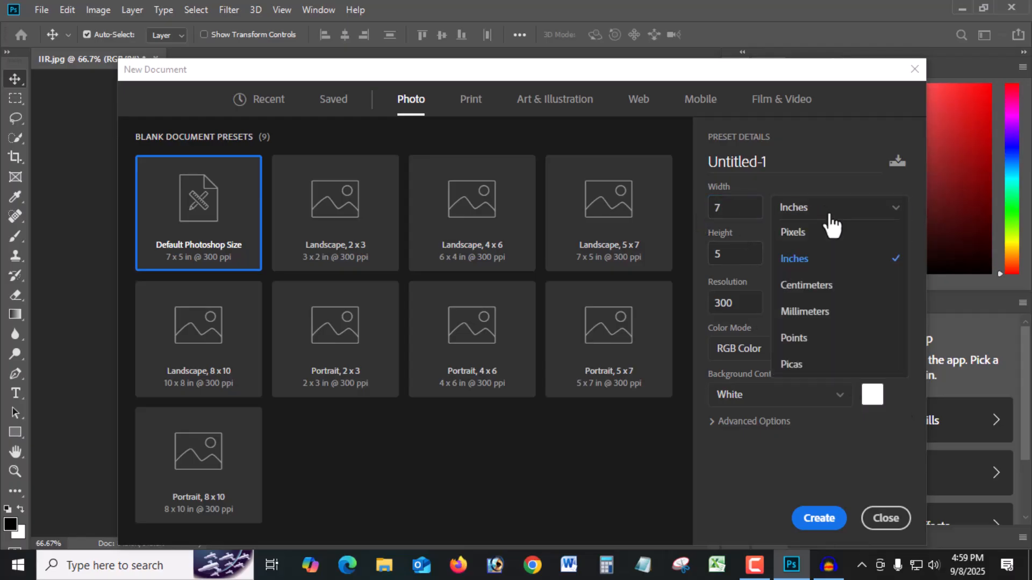
{"action": "left_click", "coordinate": [817, 268]}
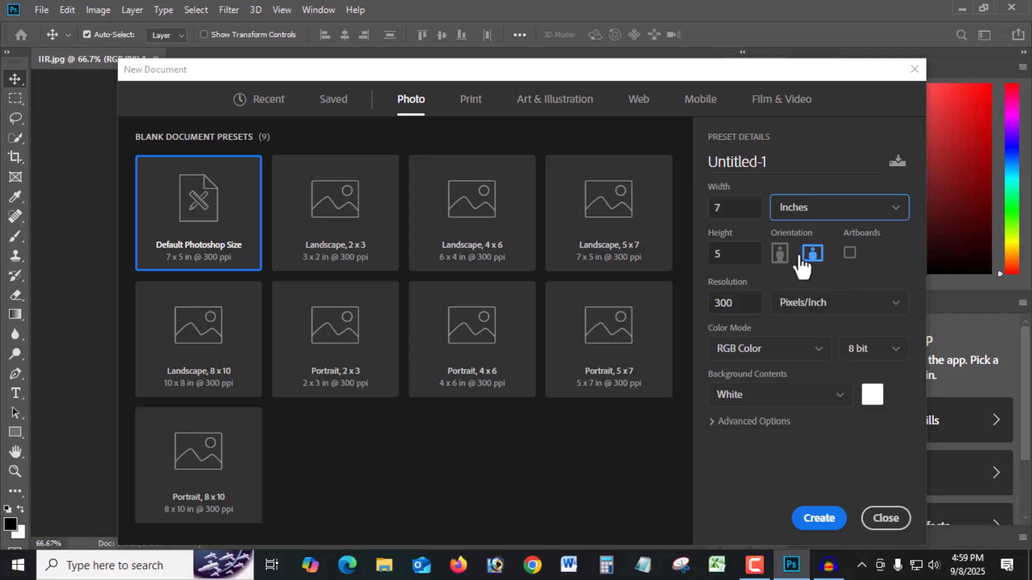
Create the new document in portrait orientation, 6 in wide and 8 in high, and close it again
{"action": "left_click", "coordinate": [781, 256]}
{"action": "left_click", "coordinate": [780, 256]}
{"action": "left_click", "coordinate": [730, 211]}
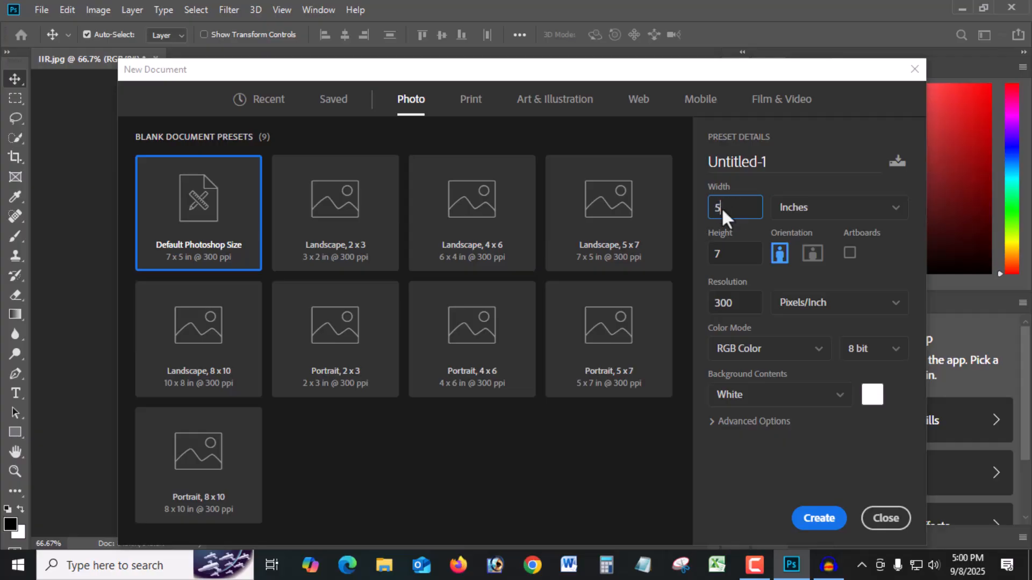
{"action": "double_click", "coordinate": [726, 256]}
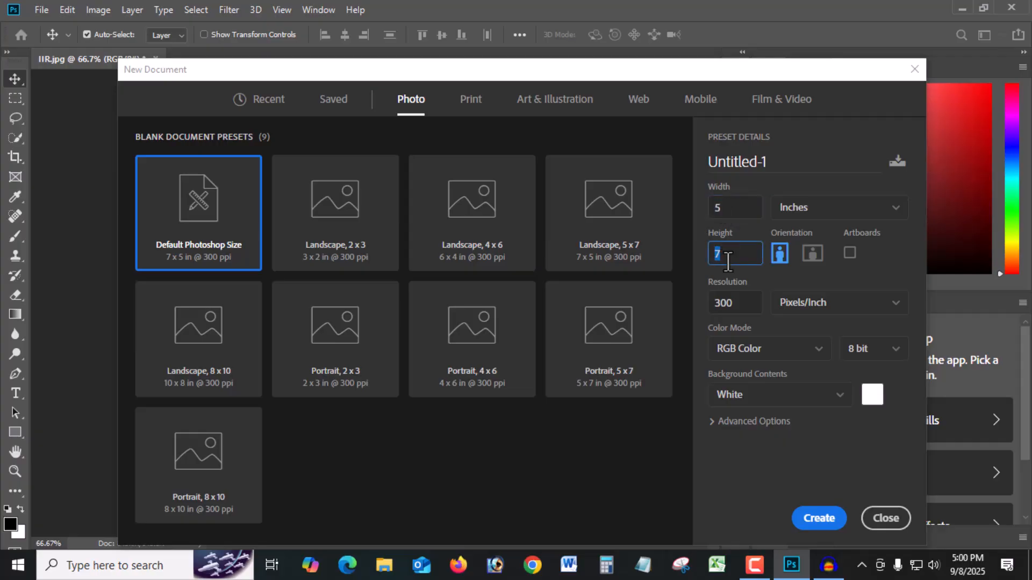
{"action": "double_click", "coordinate": [718, 210]}
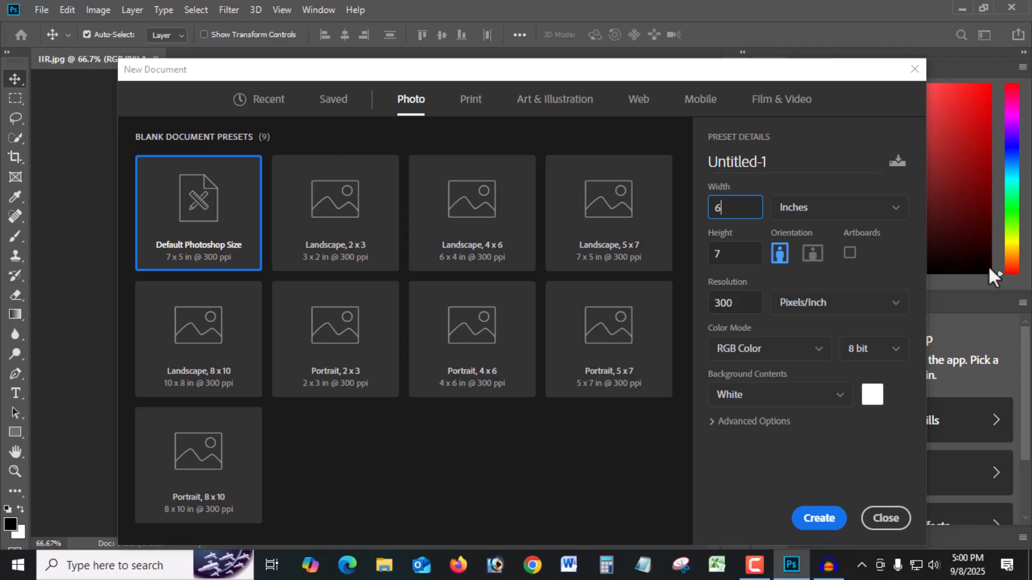
{"action": "double_click", "coordinate": [729, 260]}
{"action": "type", "text": "8"}
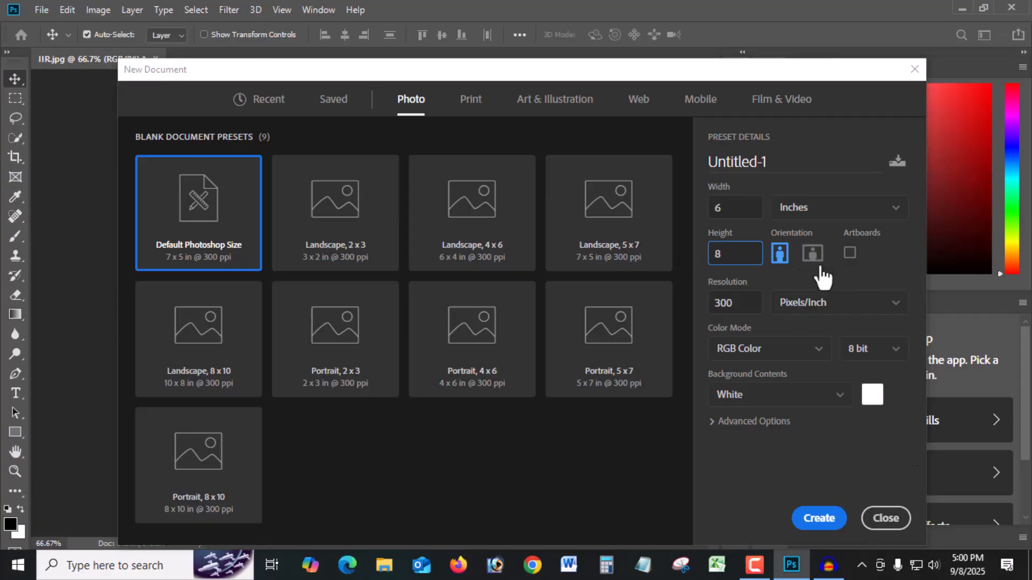
{"action": "left_click", "coordinate": [822, 517]}
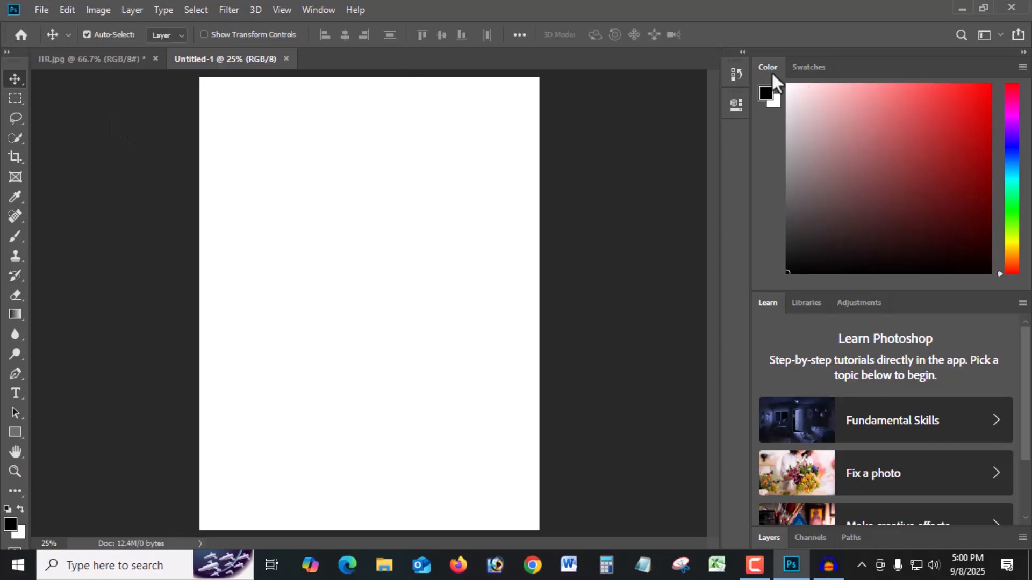
{"action": "left_click", "coordinate": [285, 58]}
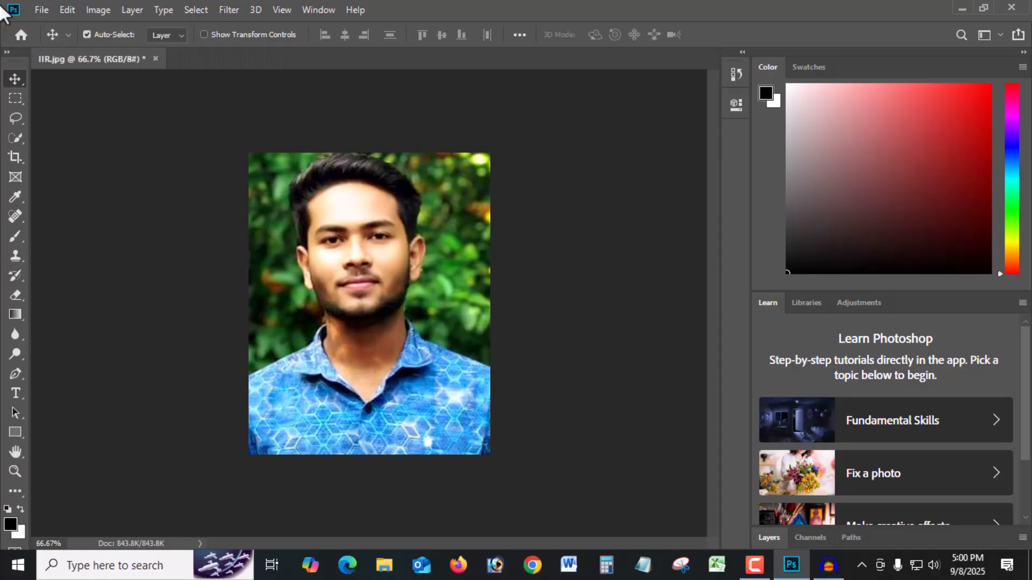
Create a new document from the A4 print preset at 300 ppi in portrait orientation, with its dimensions in inches
{"action": "left_click", "coordinate": [43, 10]}
{"action": "left_click", "coordinate": [56, 25]}
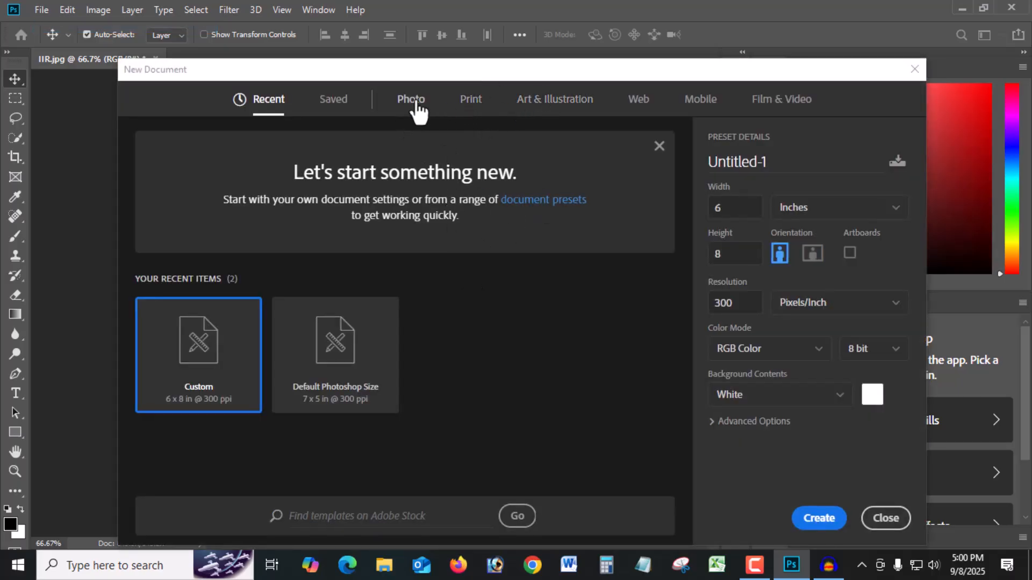
{"action": "left_click", "coordinate": [414, 102]}
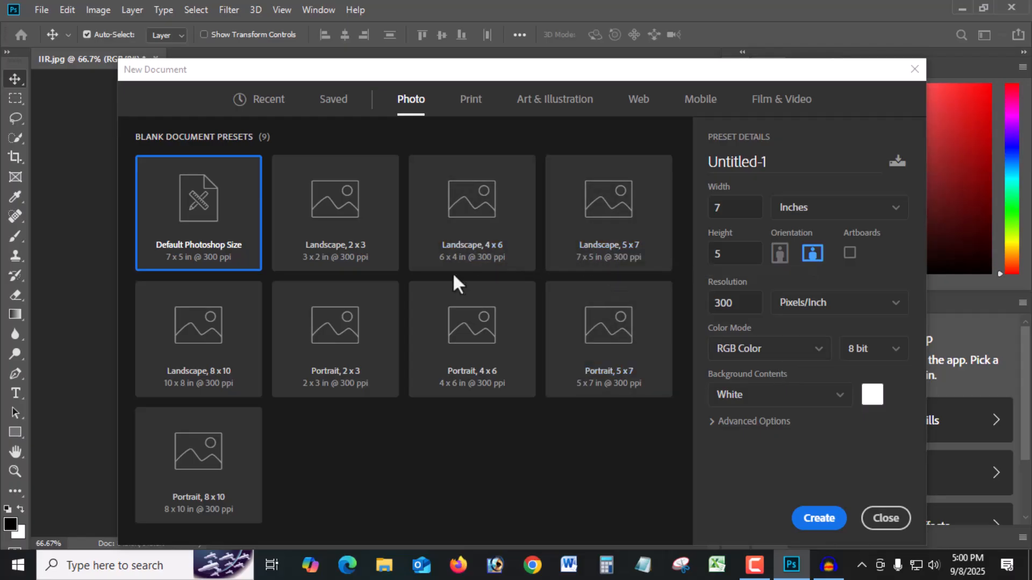
{"action": "left_click", "coordinate": [475, 102]}
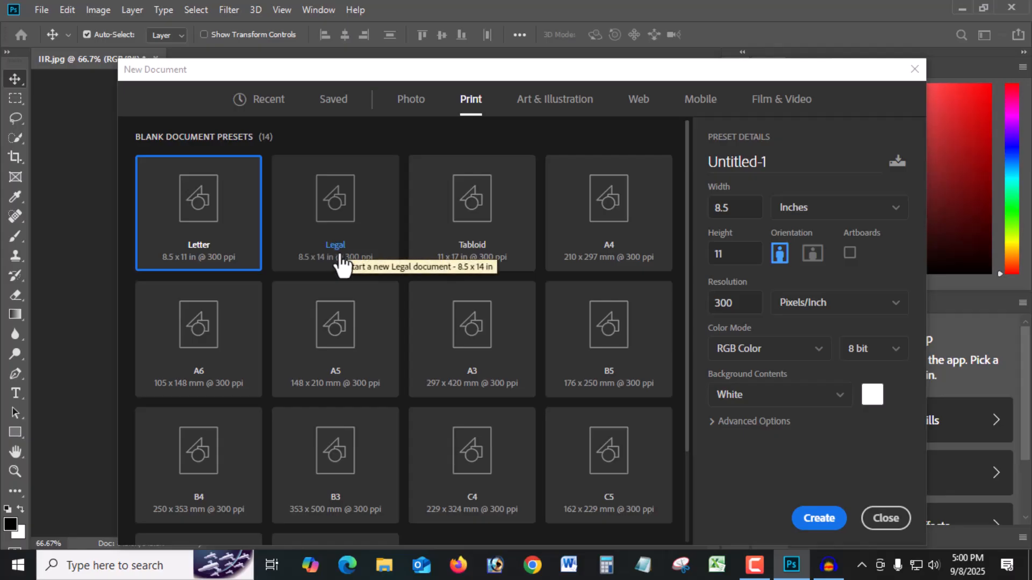
{"action": "left_click", "coordinate": [615, 221]}
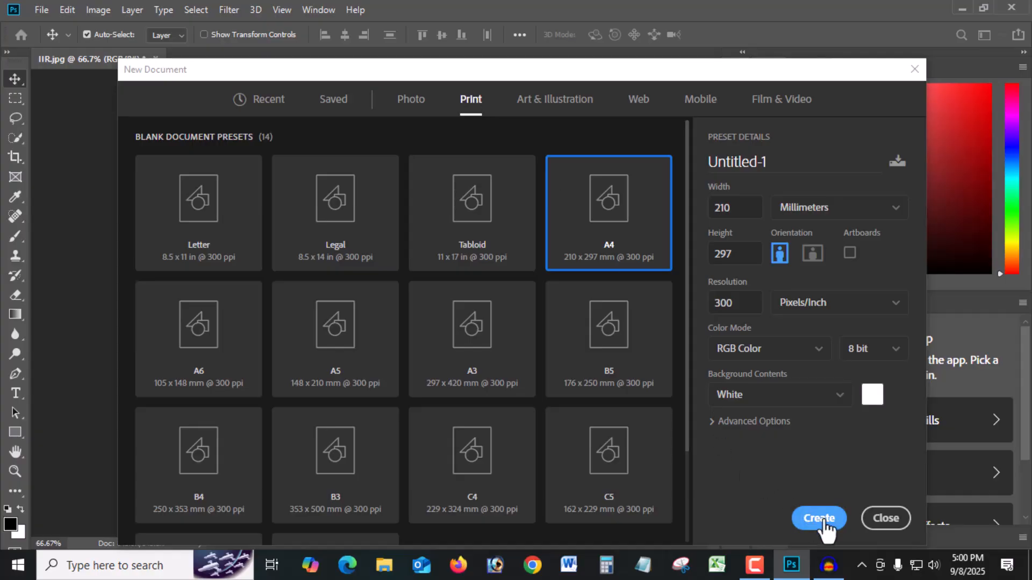
{"action": "left_click", "coordinate": [851, 217]}
{"action": "left_click", "coordinate": [794, 274]}
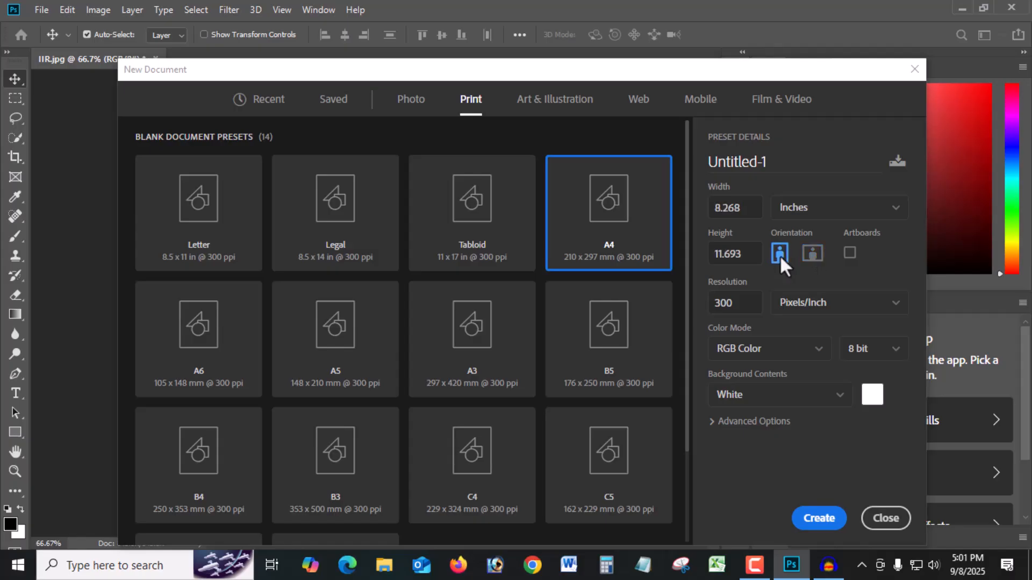
{"action": "left_click", "coordinate": [818, 523]}
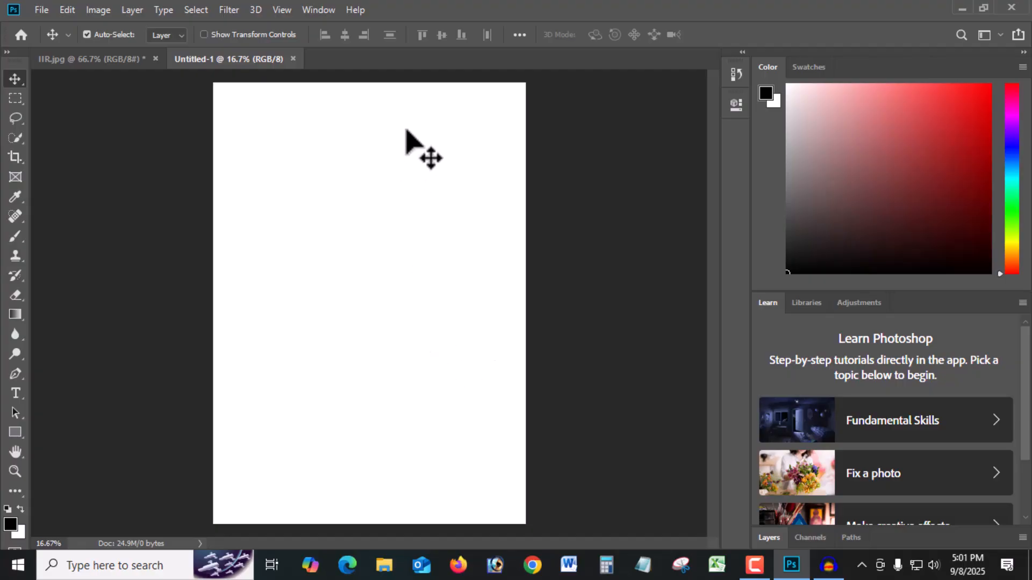
Copy the portrait from IIR.jpg into the A4 document with the Move tool and place it near the page's upper-left corner
{"action": "left_click", "coordinate": [33, 10]}
{"action": "left_click", "coordinate": [134, 60]}
{"action": "left_click", "coordinate": [134, 60]}
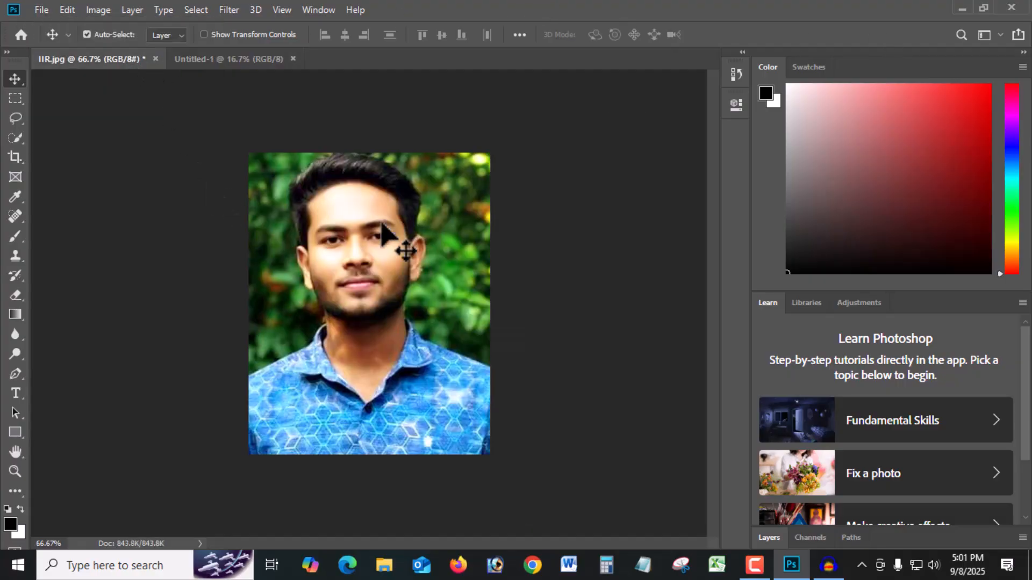
{"action": "left_click_drag", "start_coordinate": [334, 270], "coordinate": [338, 258]}
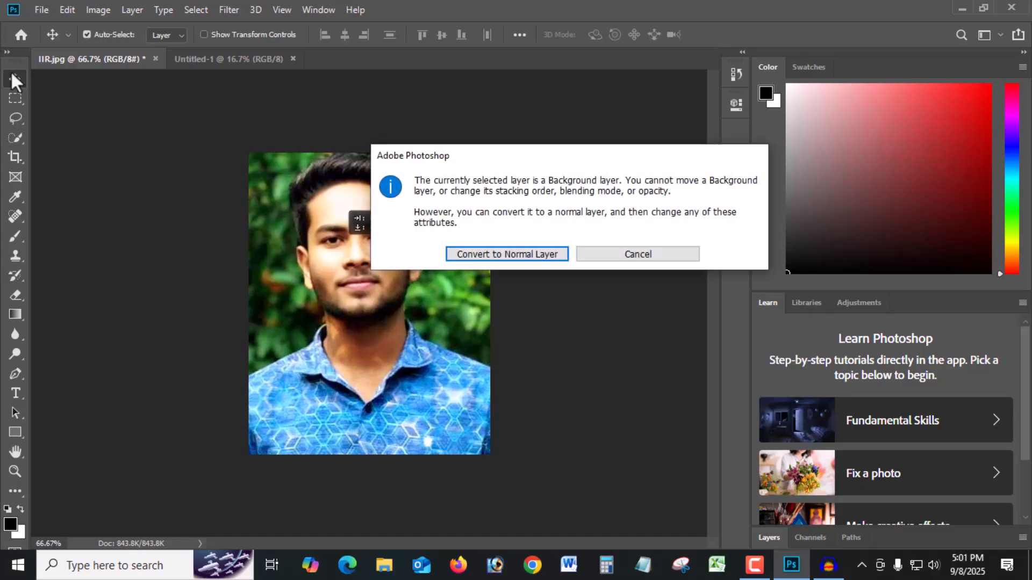
{"action": "left_click", "coordinate": [675, 255]}
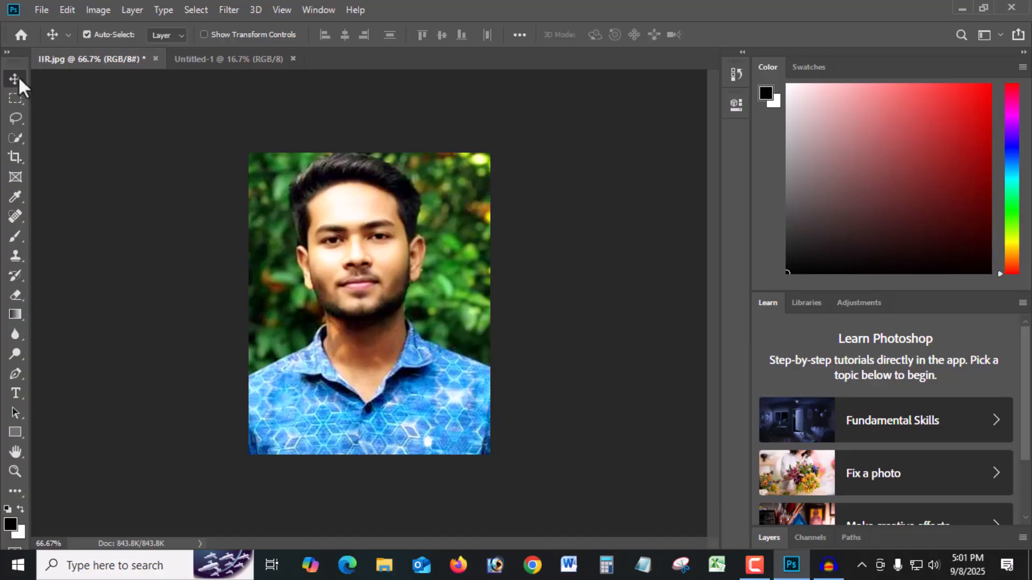
{"action": "left_click_drag", "start_coordinate": [341, 290], "coordinate": [276, 148]}
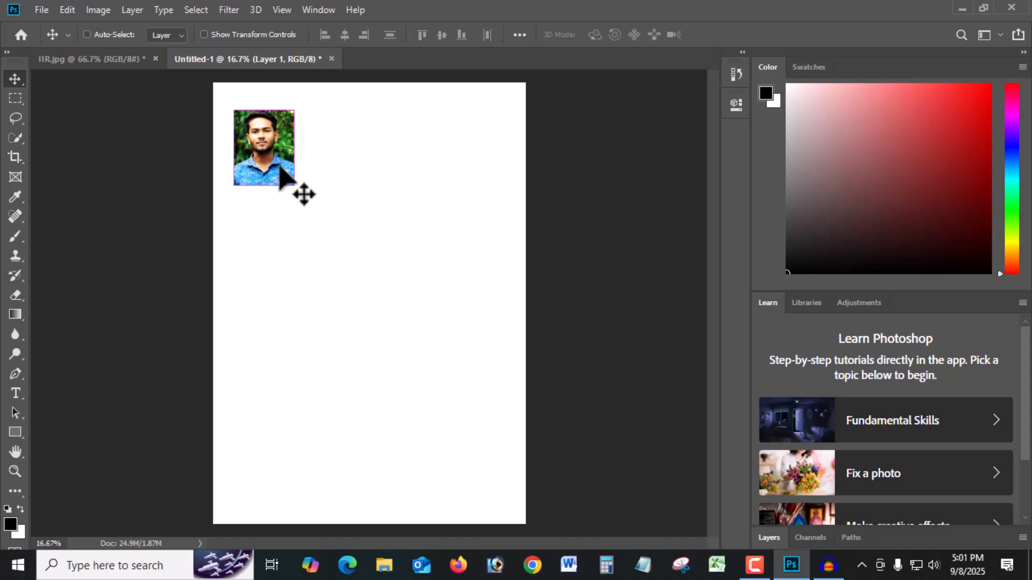
Duplicate the photo beside the first one, merge the pair into one layer, and duplicate it to form a row of four photos
{"action": "left_click_drag", "start_coordinate": [280, 171], "coordinate": [346, 172]}
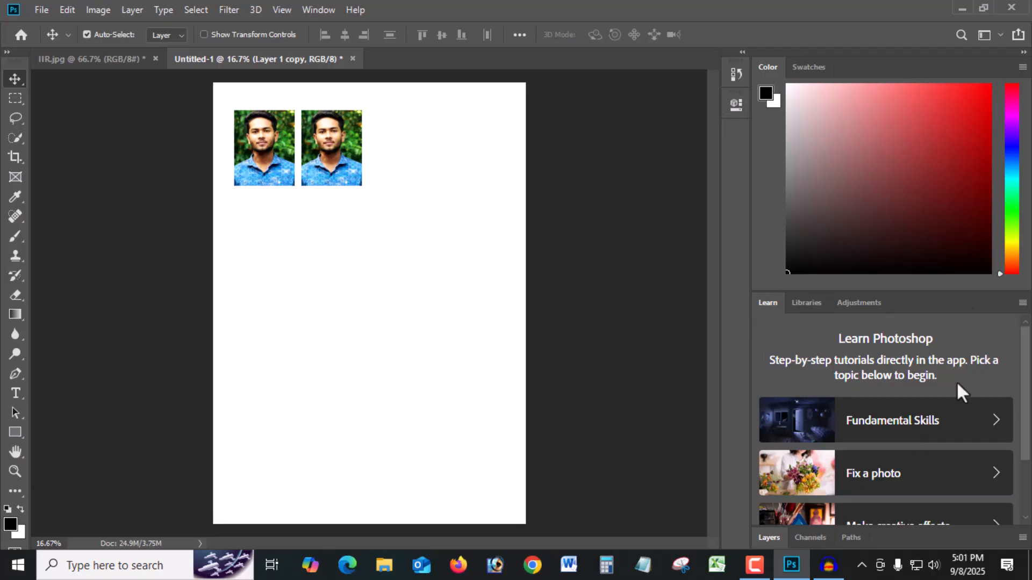
{"action": "scroll", "coordinate": [905, 408], "scroll_direction": "down", "scroll_amount": 5}
{"action": "left_click", "coordinate": [768, 537]}
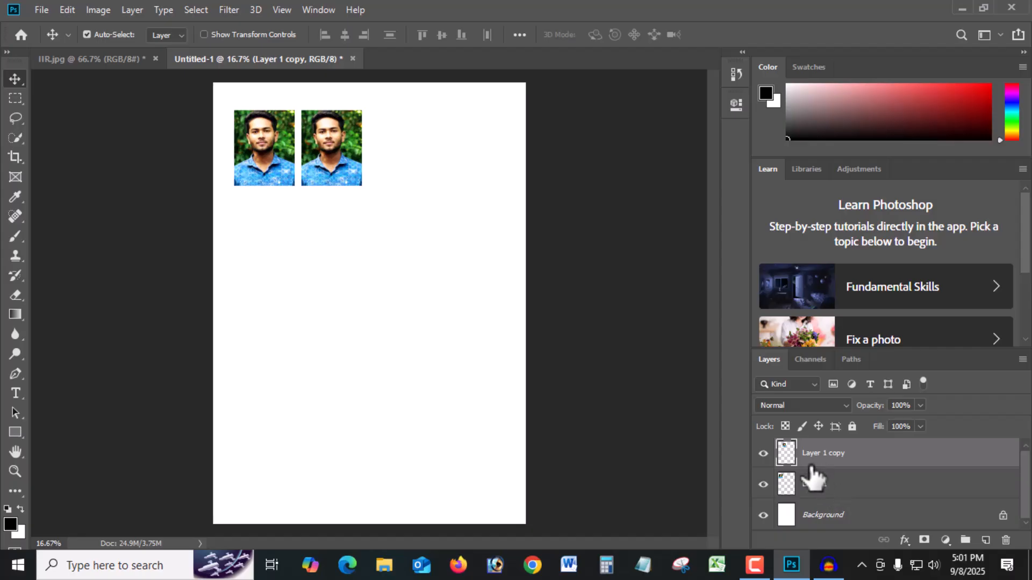
{"action": "key", "text": "ctrl+e"}
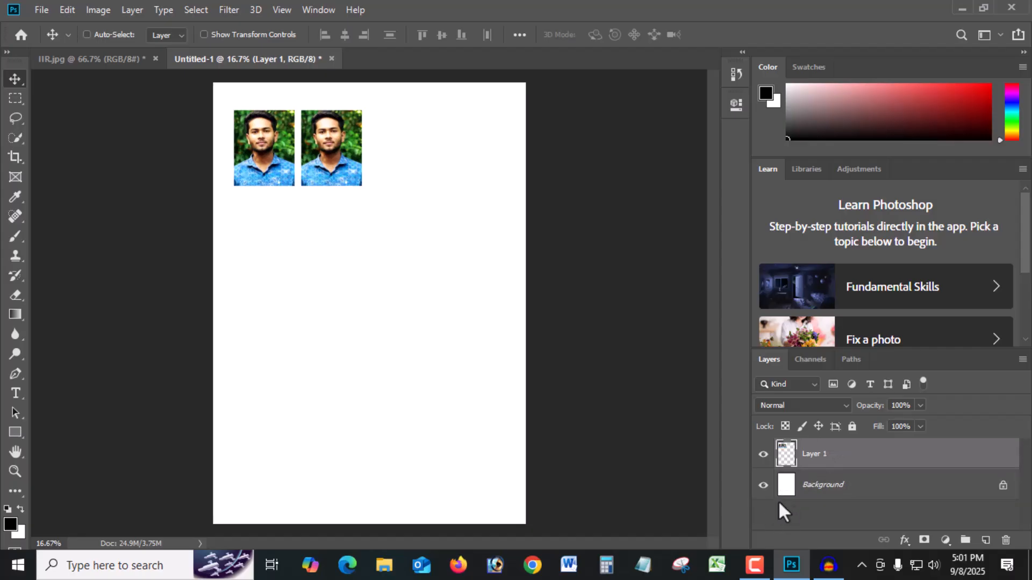
{"action": "left_click_drag", "start_coordinate": [267, 170], "coordinate": [402, 171]}
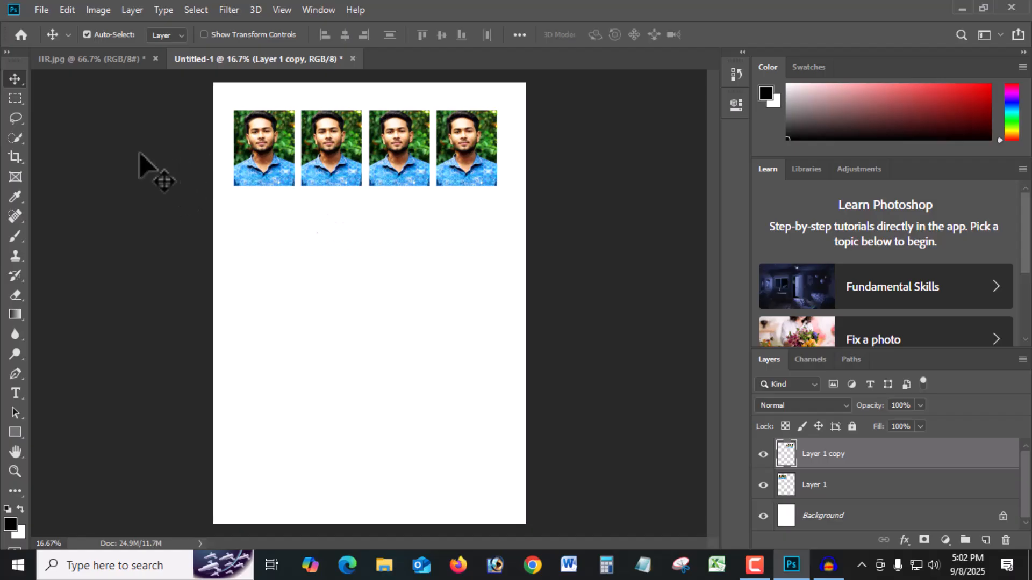
Crop the A4 page to a rectangular marquee selection around the row of four photos
{"action": "left_click", "coordinate": [15, 98]}
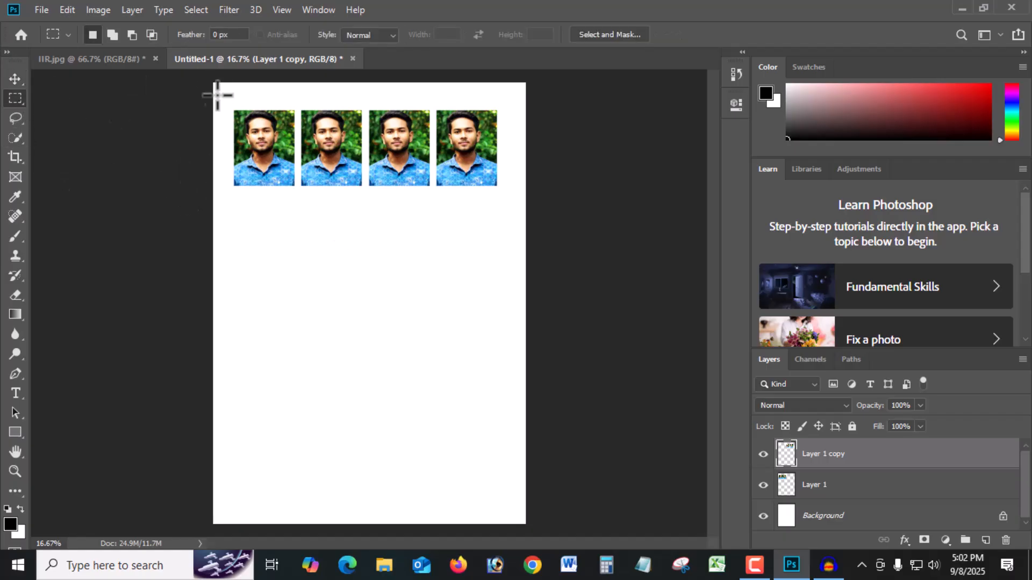
{"action": "left_click_drag", "start_coordinate": [223, 103], "coordinate": [509, 194]}
{"action": "left_click", "coordinate": [67, 10]}
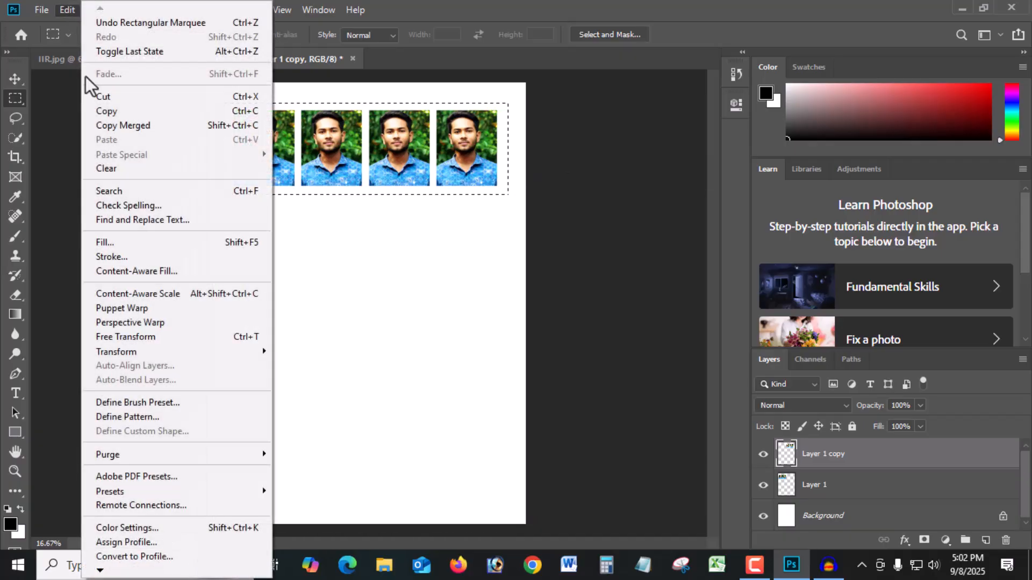
{"action": "left_click", "coordinate": [68, 9]}
{"action": "left_click", "coordinate": [98, 10]}
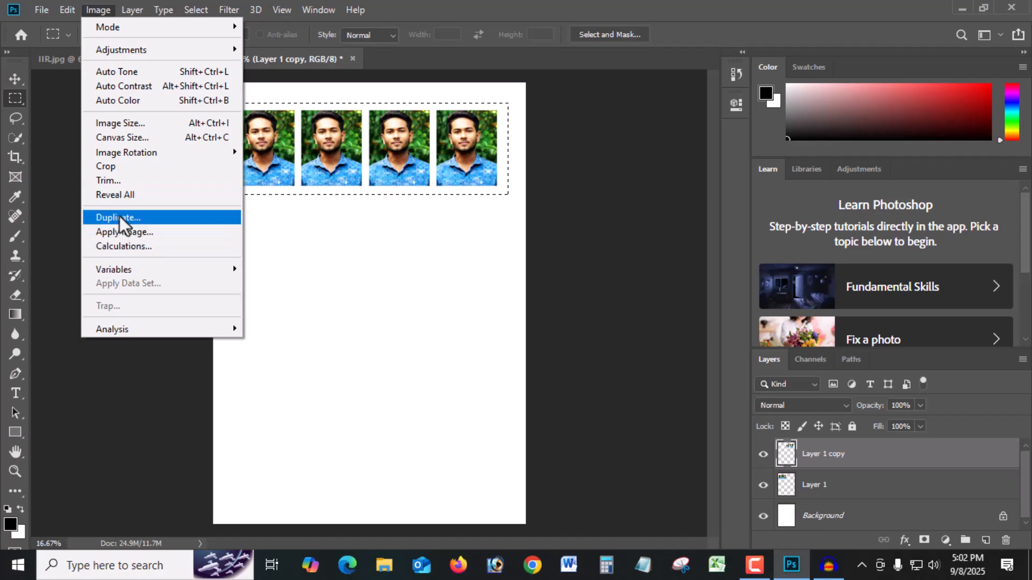
{"action": "left_click", "coordinate": [158, 167]}
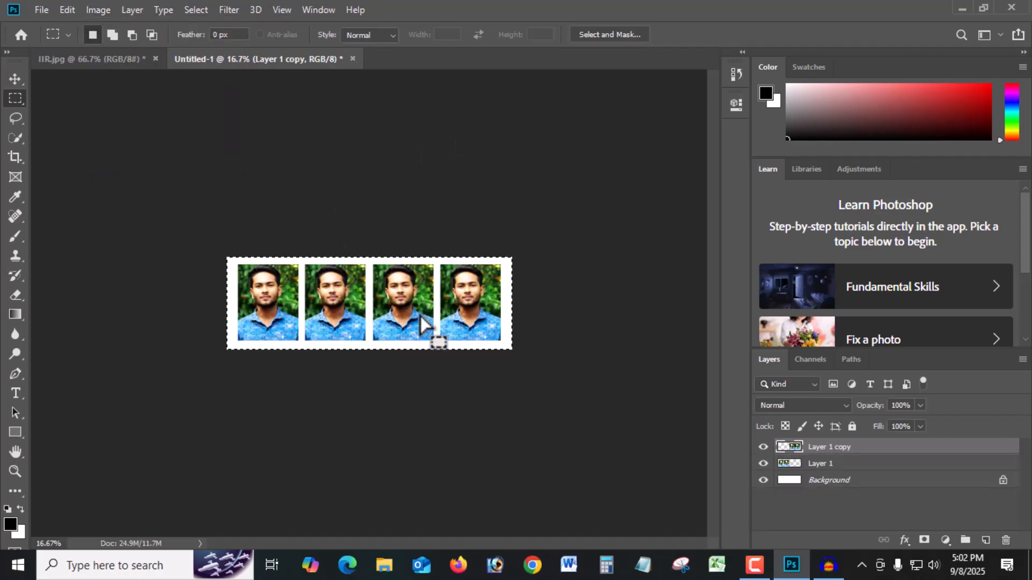
Return to IIR.jpg and draw a freehand Lasso selection around the man's head
{"action": "left_click", "coordinate": [64, 59]}
{"action": "left_click", "coordinate": [12, 77]}
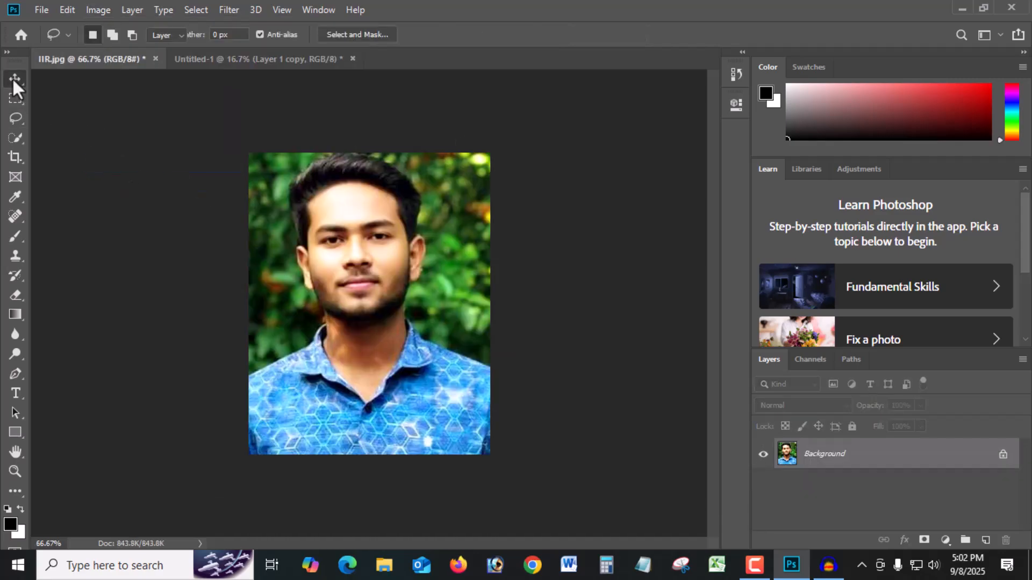
{"action": "left_click", "coordinate": [15, 96]}
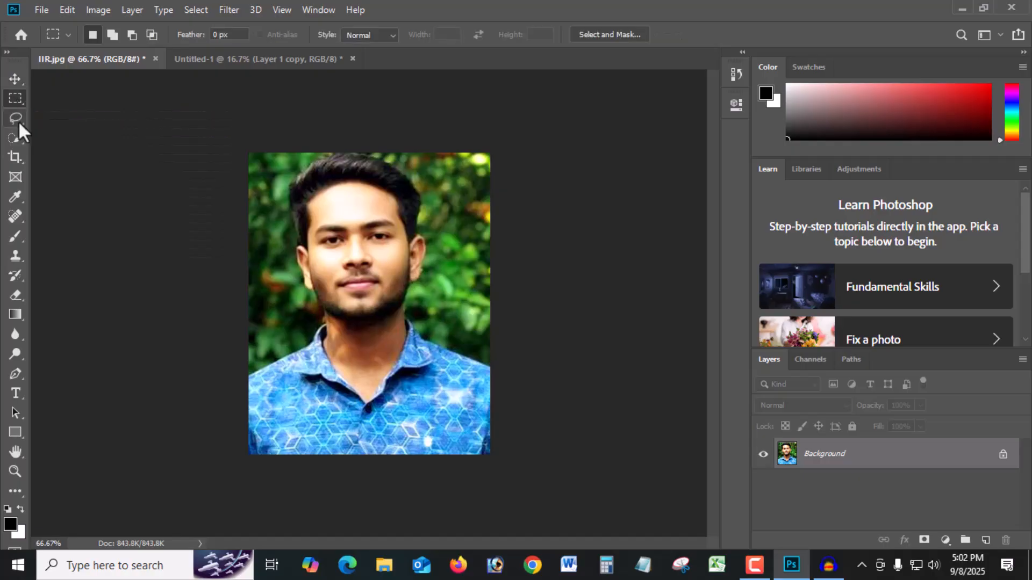
{"action": "left_click", "coordinate": [17, 117]}
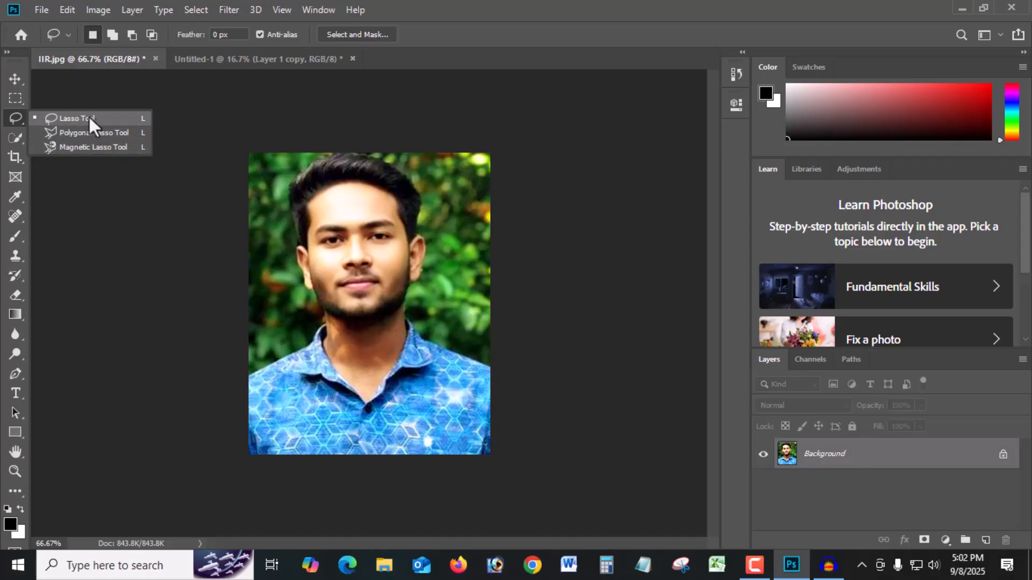
{"action": "left_click", "coordinate": [295, 261]}
{"action": "mouse_move", "coordinate": [291, 253]}
{"action": "left_mouse_down"}
{"action": "mouse_move", "coordinate": [278, 198]}
{"action": "mouse_move", "coordinate": [287, 180]}
{"action": "mouse_move", "coordinate": [305, 163]}
{"action": "mouse_move", "coordinate": [362, 150]}
{"action": "mouse_move", "coordinate": [394, 163]}
{"action": "mouse_move", "coordinate": [427, 199]}
{"action": "mouse_move", "coordinate": [444, 274]}
{"action": "mouse_move", "coordinate": [435, 311]}
{"action": "mouse_move", "coordinate": [388, 340]}
{"action": "mouse_move", "coordinate": [347, 338]}
{"action": "mouse_move", "coordinate": [302, 304]}
{"action": "mouse_move", "coordinate": [292, 251]}
{"action": "left_mouse_up"}
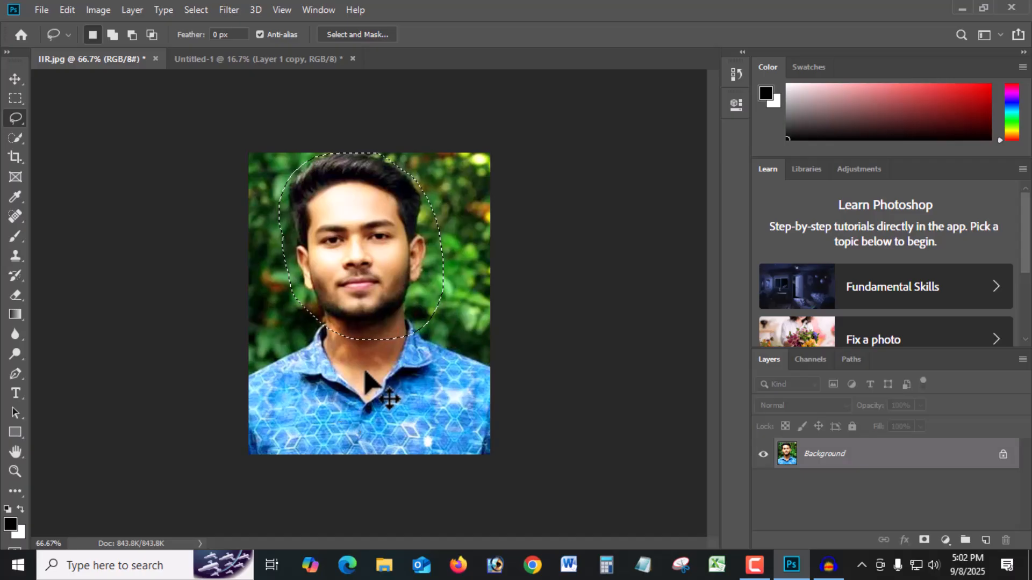
Paste the lassoed head into the A4 document and move it to the blank area below the row of photos
{"action": "left_click", "coordinate": [229, 59]}
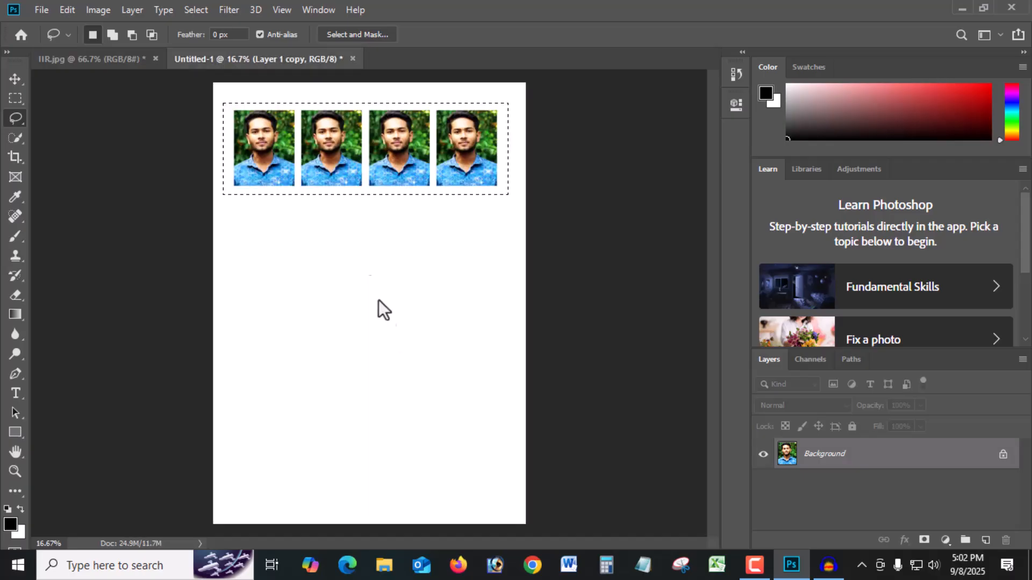
{"action": "key", "text": "ctrl+v"}
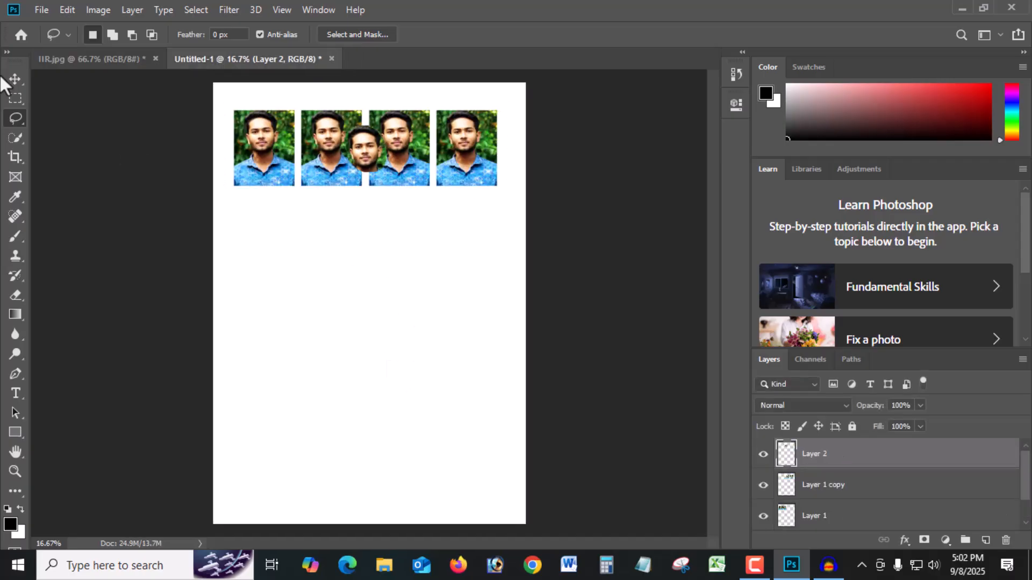
{"action": "left_click", "coordinate": [23, 81]}
{"action": "left_click_drag", "start_coordinate": [371, 154], "coordinate": [397, 295]}
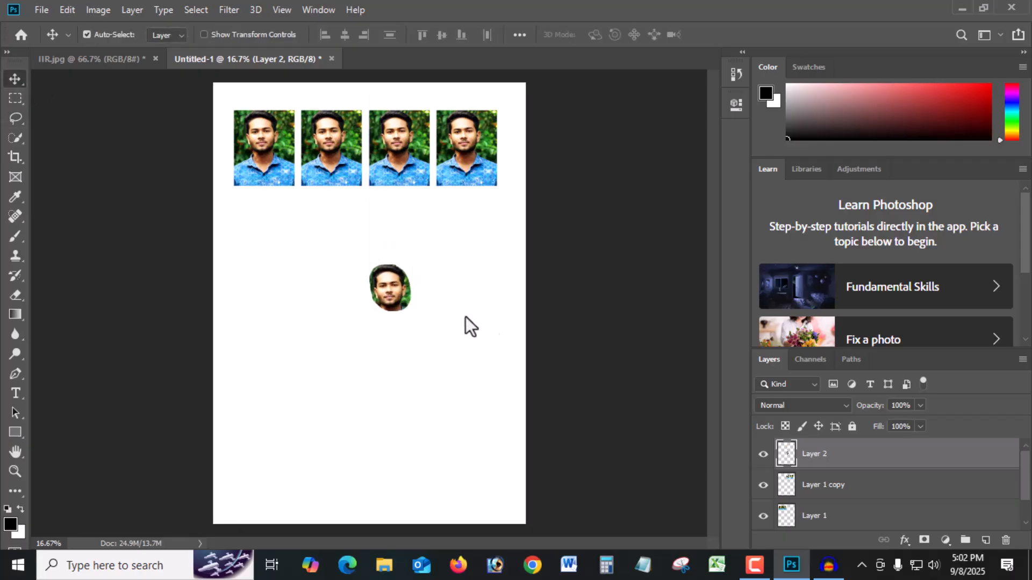
Return to IIR.jpg and clear the Lasso selection around the head
{"action": "left_click", "coordinate": [134, 60]}
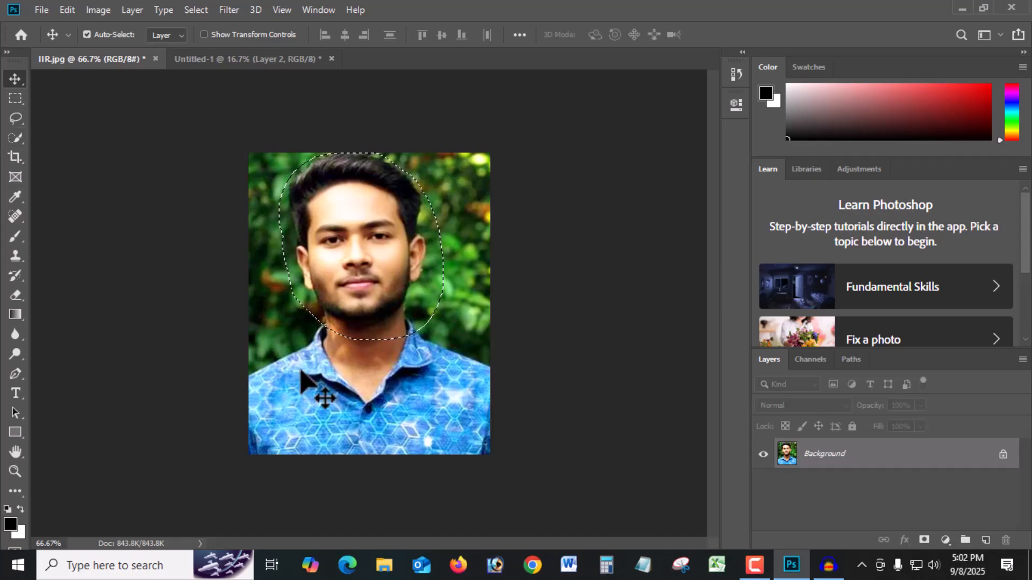
{"action": "left_click", "coordinate": [15, 120]}
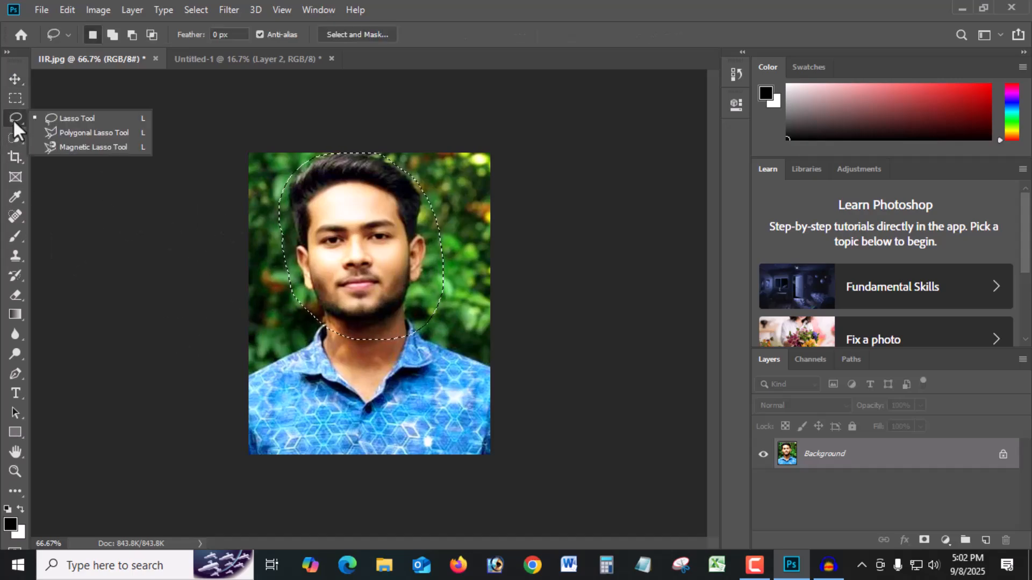
{"action": "left_click", "coordinate": [14, 119]}
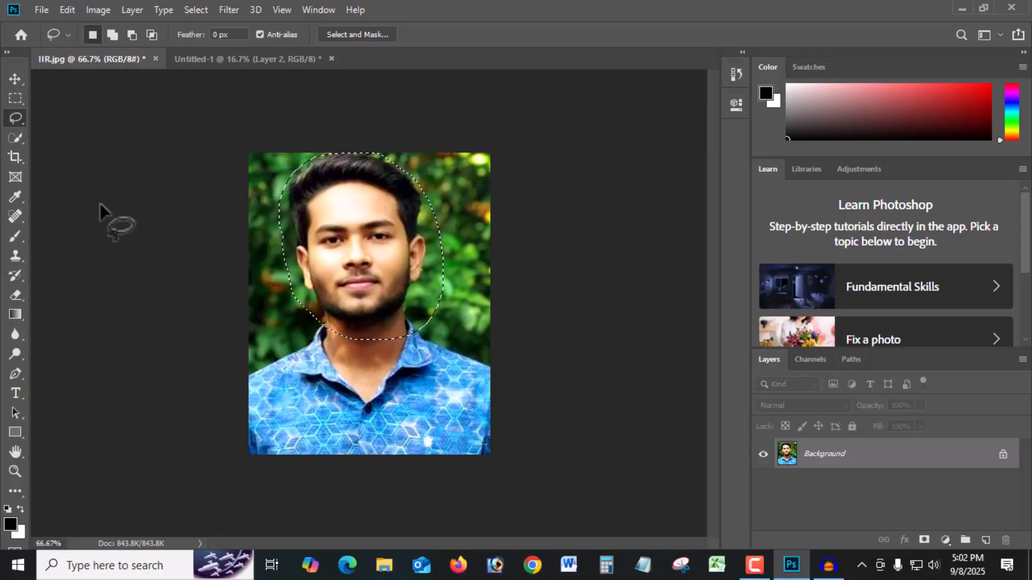
{"action": "left_click", "coordinate": [15, 157]}
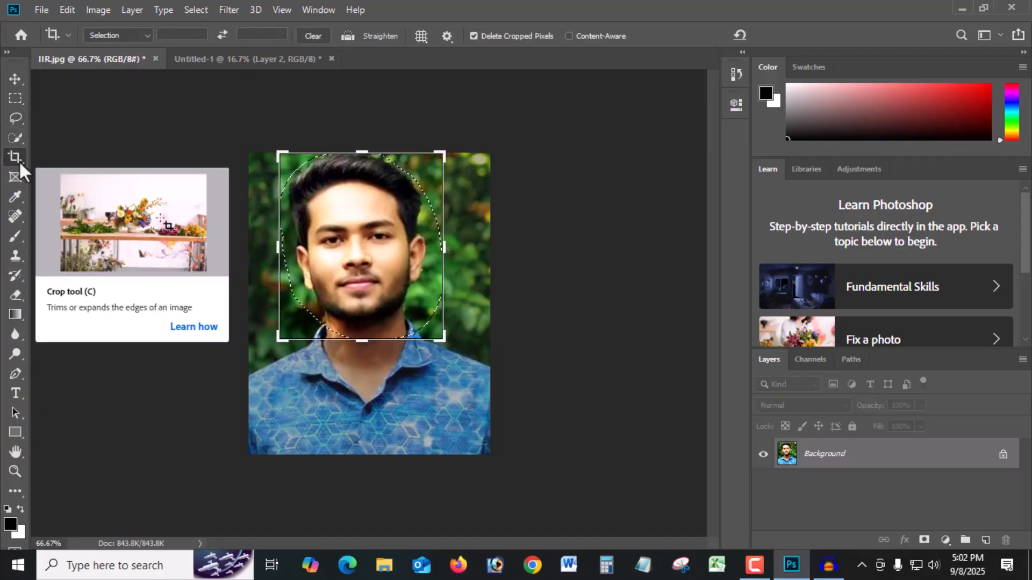
{"action": "left_click", "coordinate": [13, 140]}
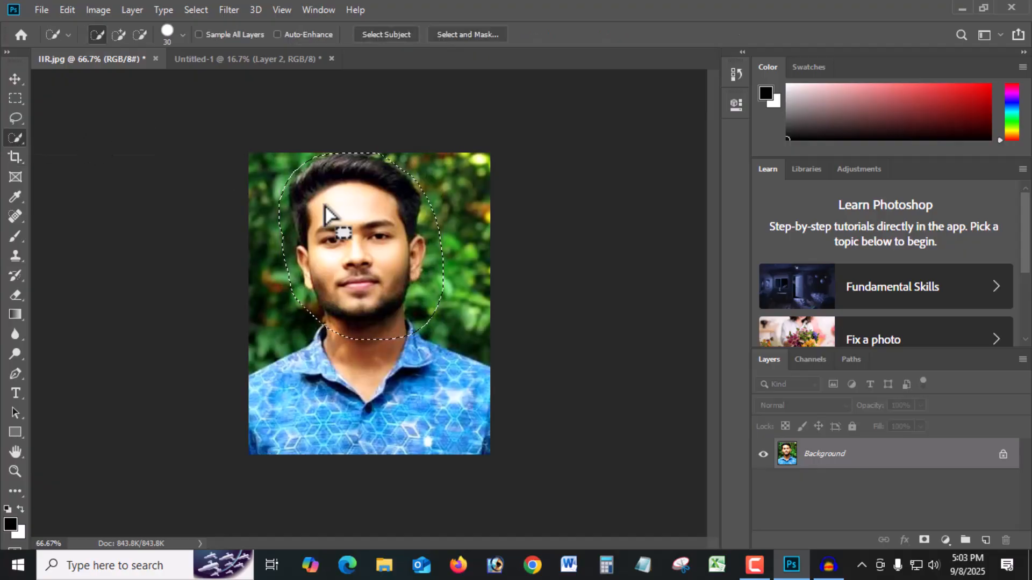
{"action": "left_click", "coordinate": [15, 98]}
{"action": "left_click", "coordinate": [247, 170]}
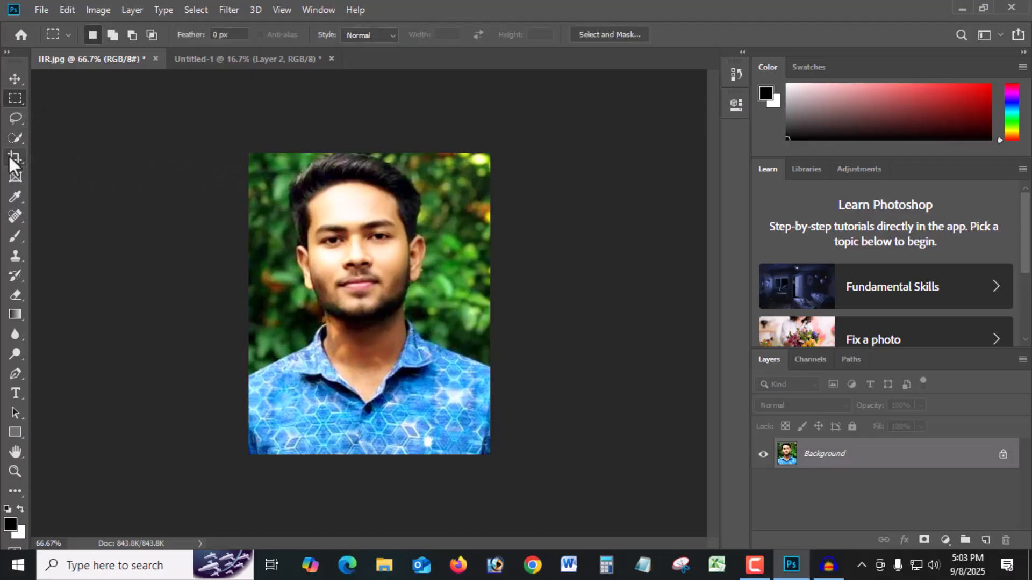
Try selecting the green background around the man with the Quick Selection tool, and clear the selection again
{"action": "left_click", "coordinate": [14, 140]}
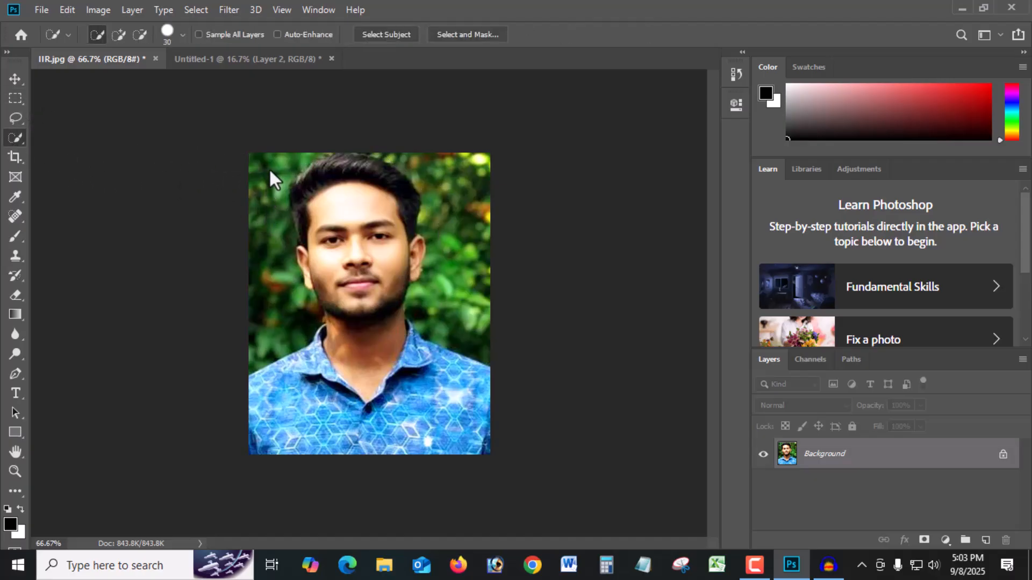
{"action": "mouse_move", "coordinate": [281, 304]}
{"action": "left_mouse_down"}
{"action": "mouse_move", "coordinate": [288, 200]}
{"action": "mouse_move", "coordinate": [313, 164]}
{"action": "mouse_move", "coordinate": [359, 155]}
{"action": "left_mouse_up"}
{"action": "left_click_drag", "start_coordinate": [488, 308], "coordinate": [485, 337]}
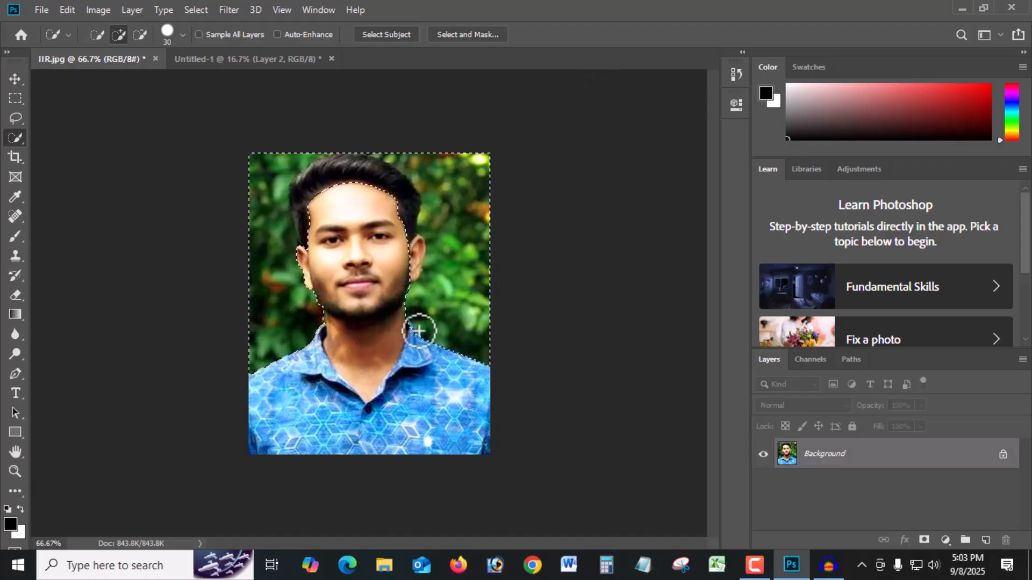
{"action": "key", "text": "ctrl+d"}
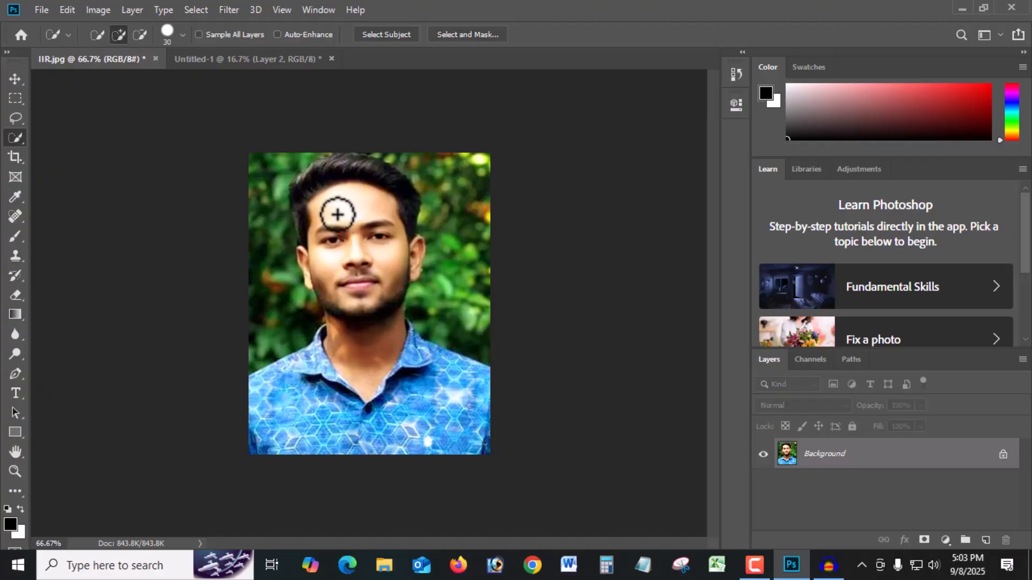
Select the man's face and neck skin with the Quick Selection tool
{"action": "left_click_drag", "start_coordinate": [330, 209], "coordinate": [344, 202]}
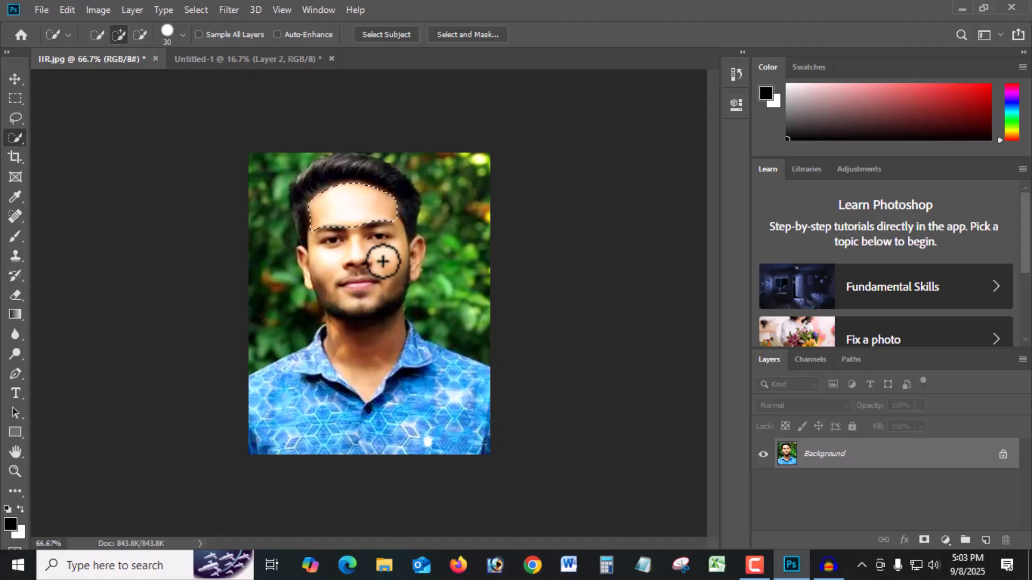
{"action": "mouse_move", "coordinate": [352, 284]}
{"action": "left_mouse_down"}
{"action": "mouse_move", "coordinate": [334, 272]}
{"action": "mouse_move", "coordinate": [352, 306]}
{"action": "mouse_move", "coordinate": [359, 252]}
{"action": "left_mouse_up"}
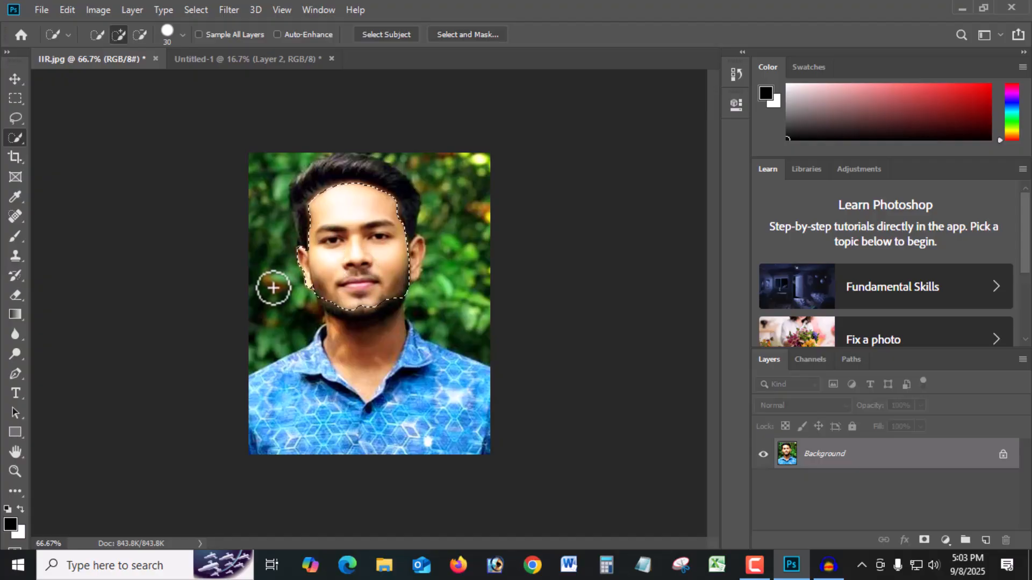
{"action": "left_click", "coordinate": [367, 338]}
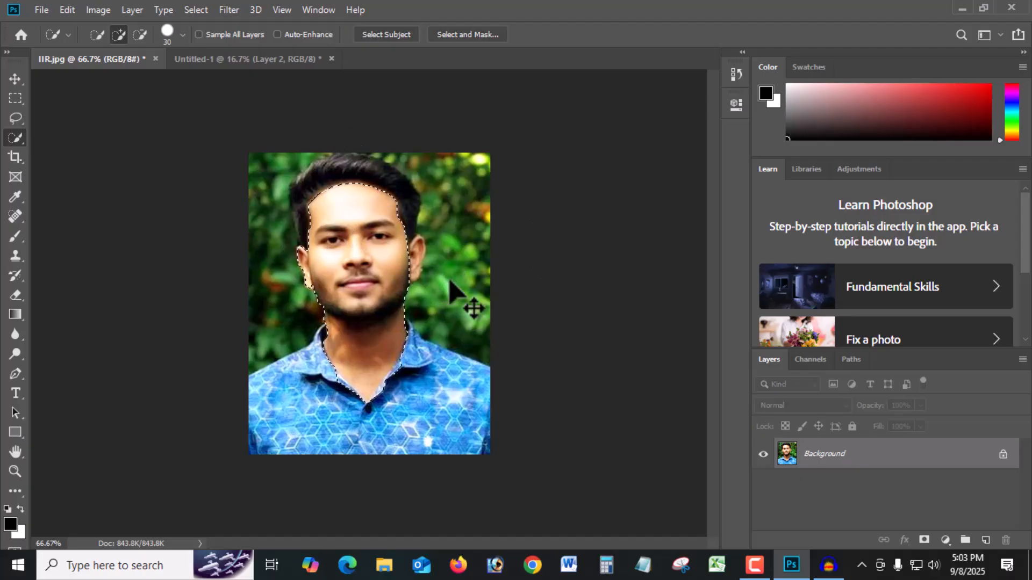
{"action": "key", "text": "i"}
{"action": "key", "text": "ctrl+l"}
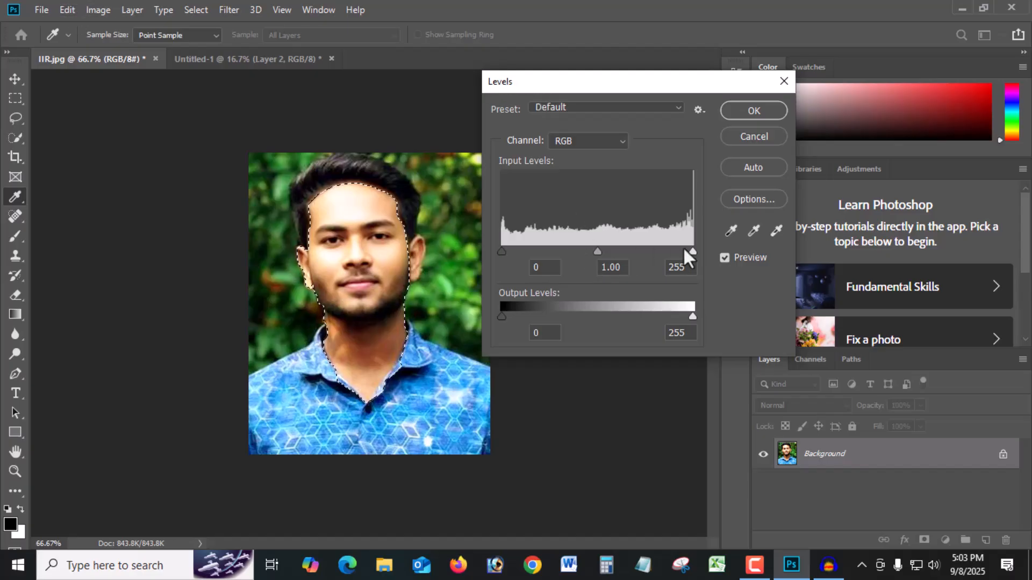
{"action": "mouse_move", "coordinate": [693, 251]}
{"action": "left_mouse_down"}
{"action": "mouse_move", "coordinate": [631, 251]}
{"action": "mouse_move", "coordinate": [680, 252]}
{"action": "left_mouse_up"}
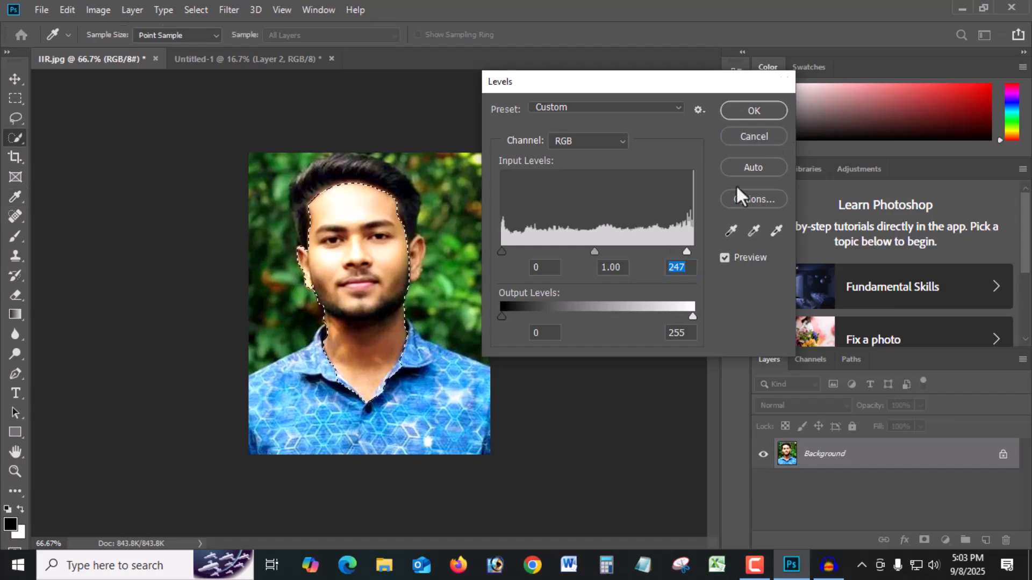
{"action": "left_click", "coordinate": [768, 137]}
{"action": "key", "text": "w"}
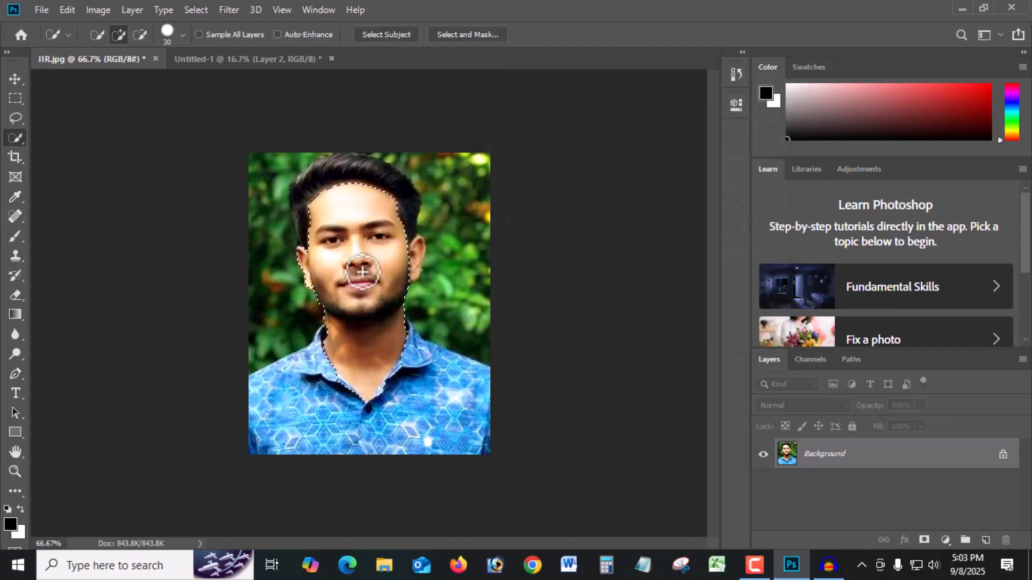
Feather the face and neck selection by a radius of 2 pixels
{"action": "key", "text": "shift+F6"}
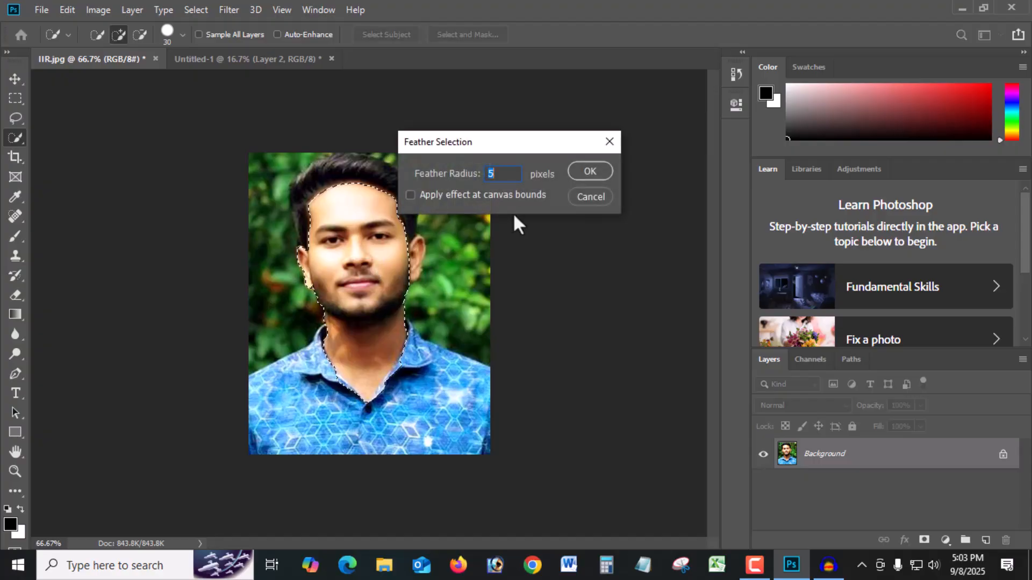
{"action": "left_click", "coordinate": [499, 173]}
{"action": "key", "text": "BackSpace"}
{"action": "type", "text": "2"}
{"action": "left_click", "coordinate": [591, 170]}
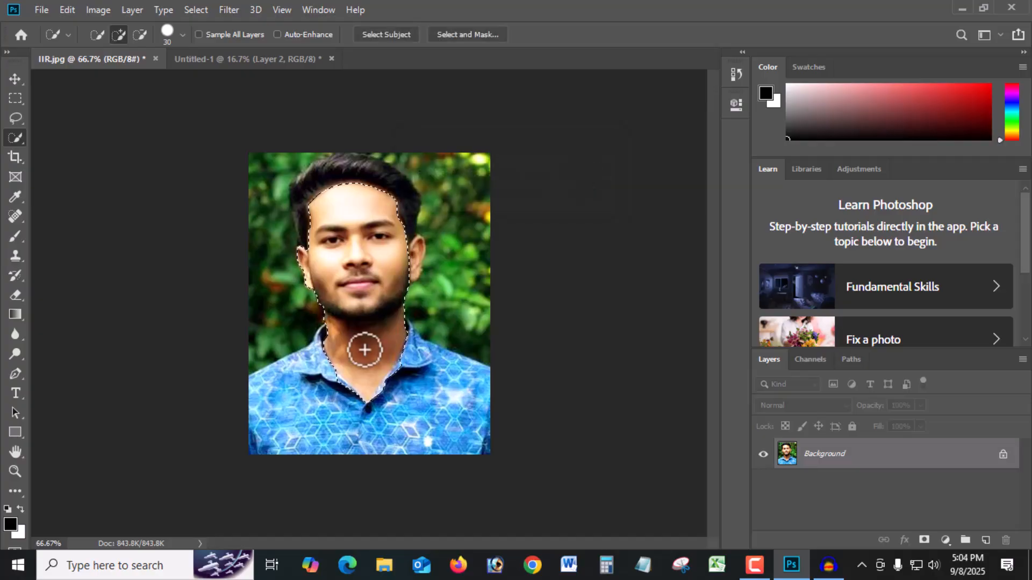
Brighten the selected skin slightly with Levels by lowering the white input level, and clear the selection
{"action": "key", "text": "ctrl+l"}
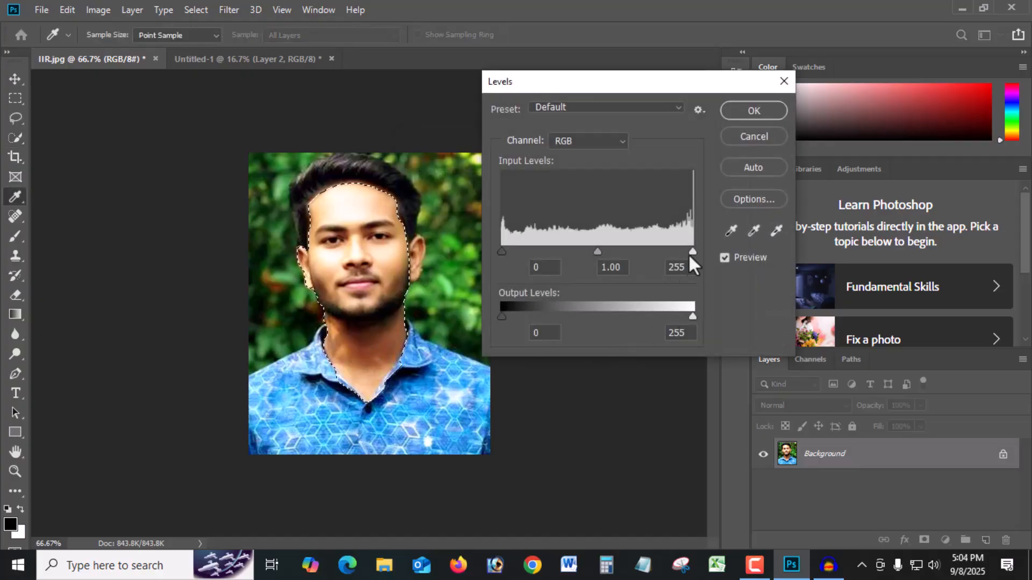
{"action": "left_click_drag", "start_coordinate": [692, 250], "coordinate": [685, 250]}
{"action": "left_click", "coordinate": [758, 112]}
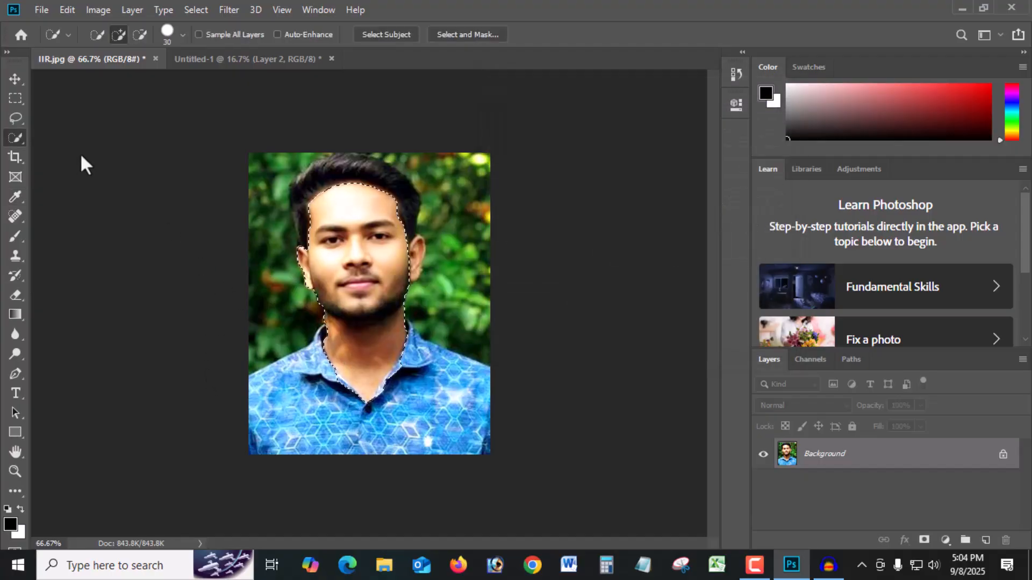
{"action": "left_click", "coordinate": [15, 99]}
{"action": "left_click", "coordinate": [184, 144]}
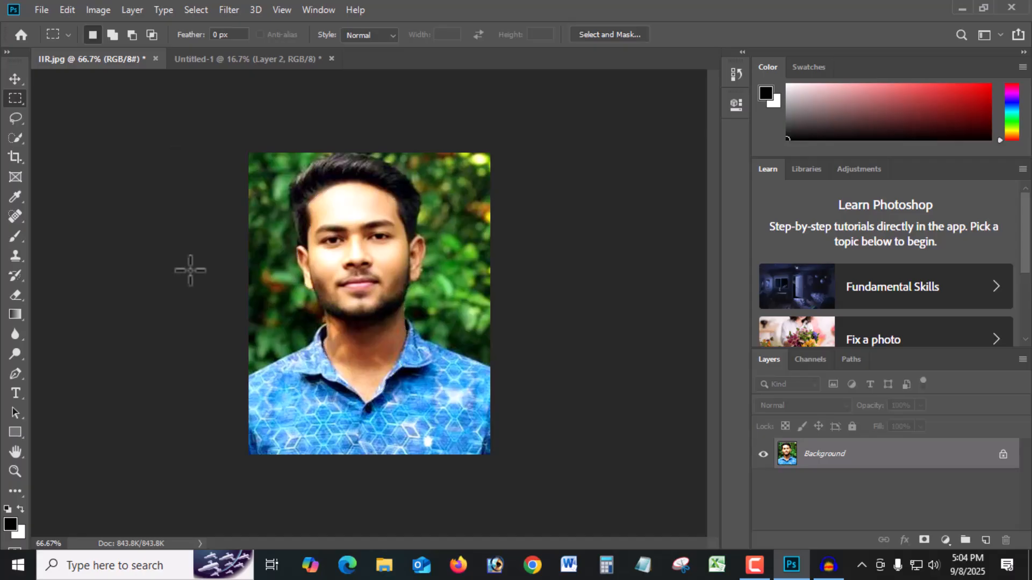
Try selecting the green background and the blue shirt with the Quick Selection tool, and clear the selection
{"action": "left_click", "coordinate": [17, 137]}
{"action": "left_click_drag", "start_coordinate": [269, 244], "coordinate": [266, 199]}
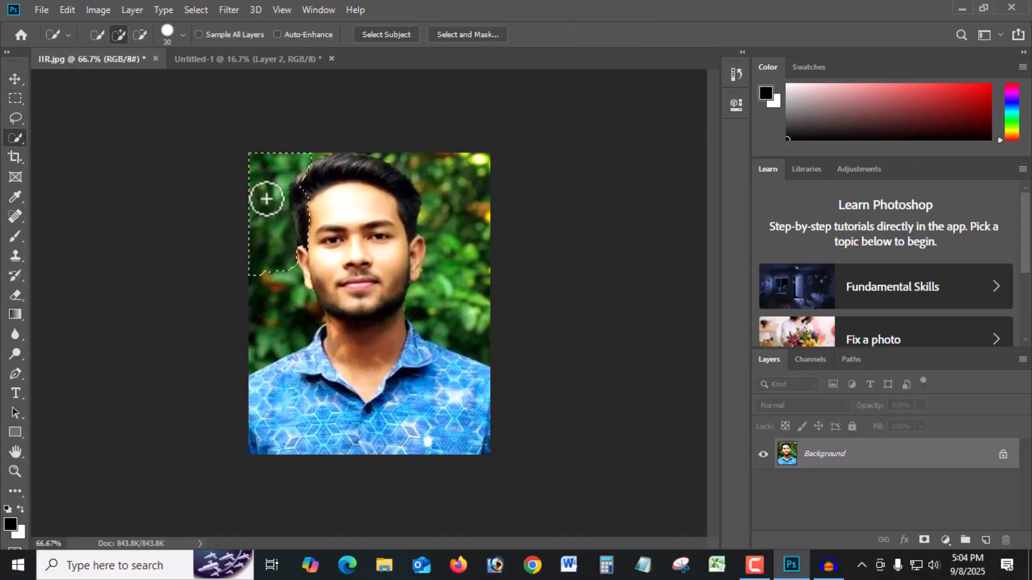
{"action": "left_click", "coordinate": [479, 211]}
{"action": "mouse_move", "coordinate": [474, 293]}
{"action": "left_mouse_down"}
{"action": "mouse_move", "coordinate": [497, 329]}
{"action": "mouse_move", "coordinate": [476, 347]}
{"action": "left_mouse_up"}
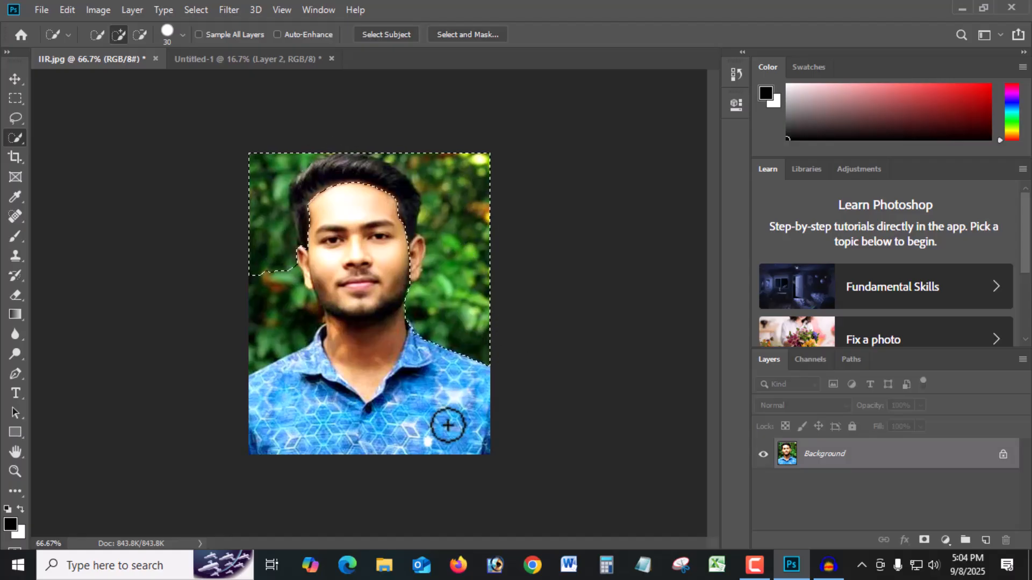
{"action": "mouse_move", "coordinate": [453, 385]}
{"action": "left_mouse_down"}
{"action": "mouse_move", "coordinate": [457, 464]}
{"action": "mouse_move", "coordinate": [444, 413]}
{"action": "mouse_move", "coordinate": [226, 488]}
{"action": "left_mouse_up"}
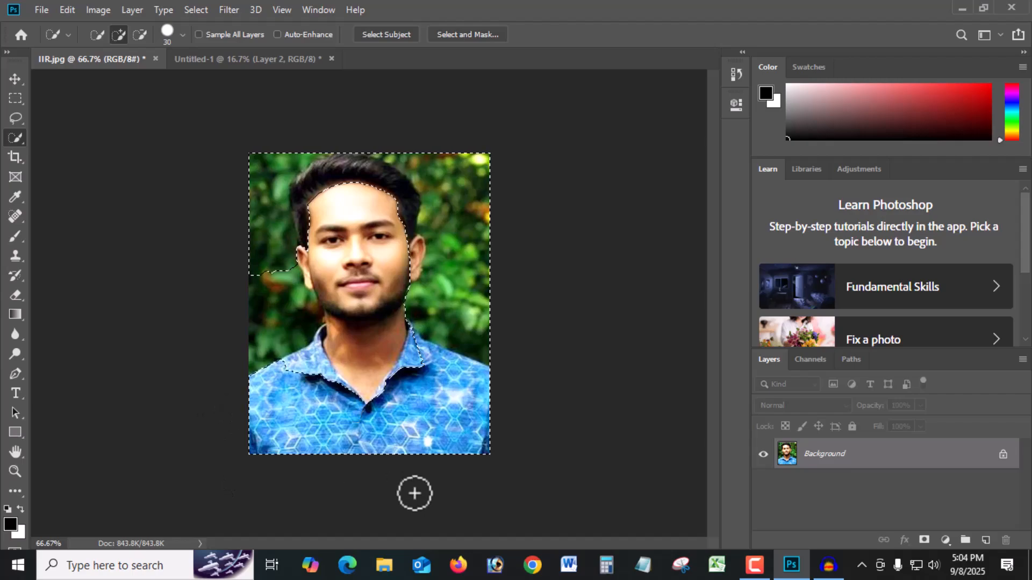
{"action": "key", "text": "ctrl+d"}
Draw a rectangular frame with the Frame tool in the A4 document's blank area, just below the pasted head
{"action": "left_click", "coordinate": [14, 158]}
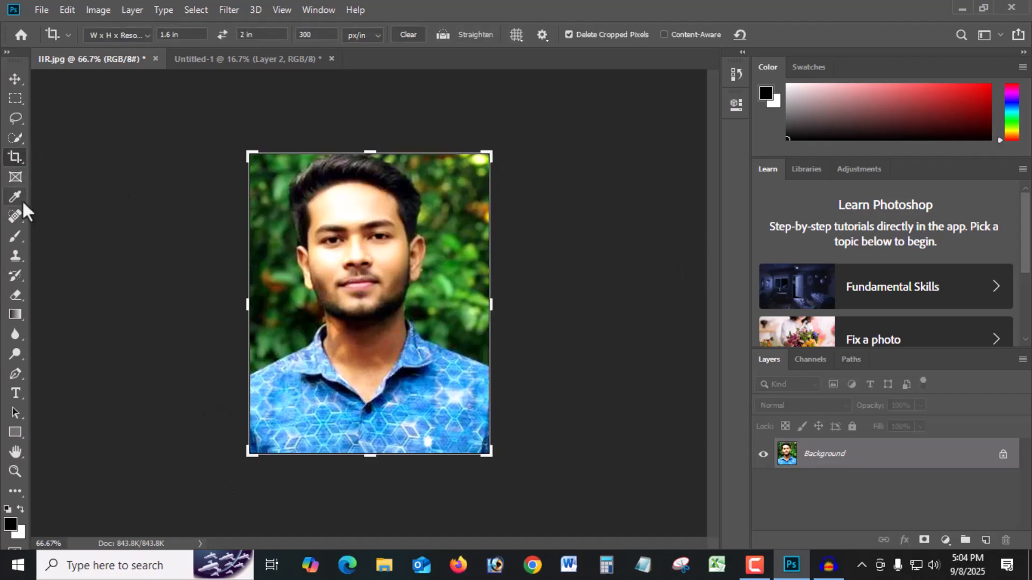
{"action": "left_click", "coordinate": [14, 177]}
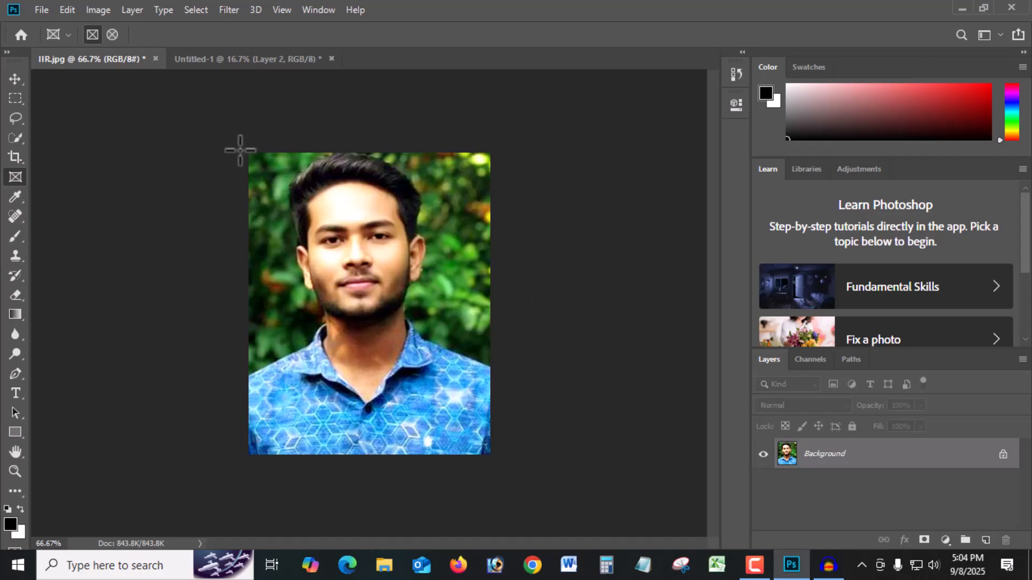
{"action": "left_click", "coordinate": [217, 64]}
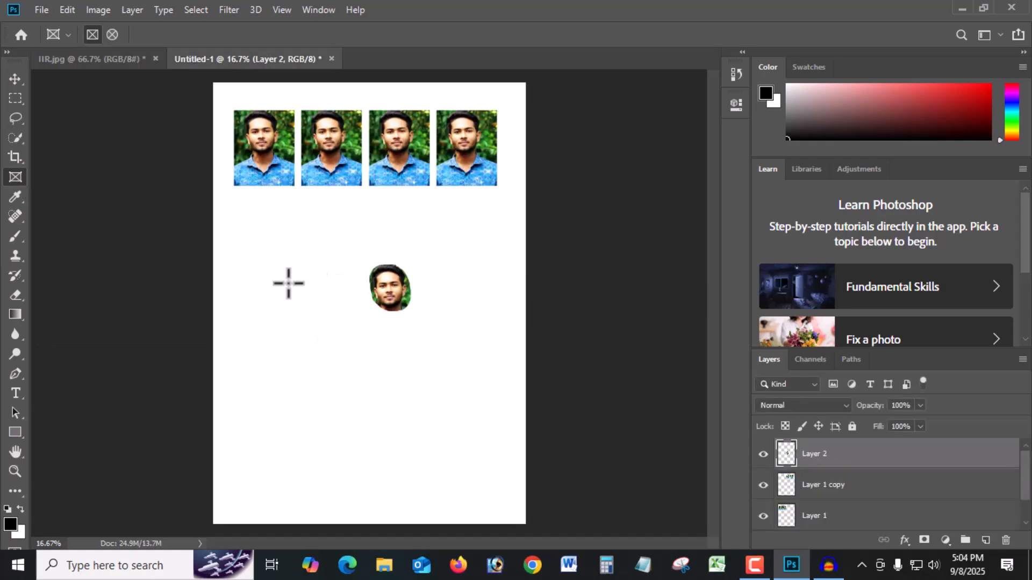
{"action": "left_click_drag", "start_coordinate": [255, 333], "coordinate": [411, 449]}
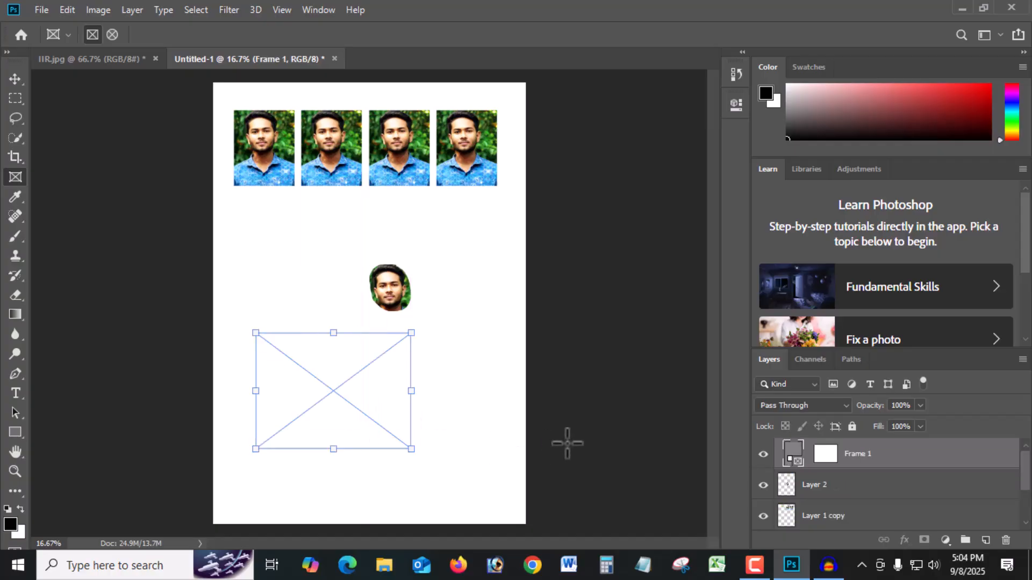
Move a copy of the IIR.jpg portrait into the new frame in the A4 document
{"action": "left_click", "coordinate": [99, 60]}
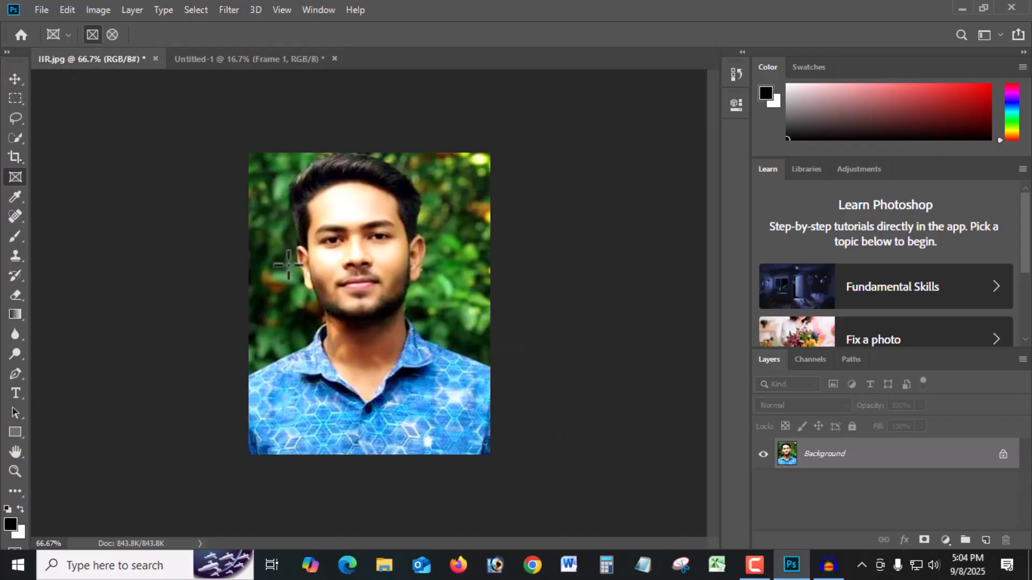
{"action": "left_click", "coordinate": [13, 82]}
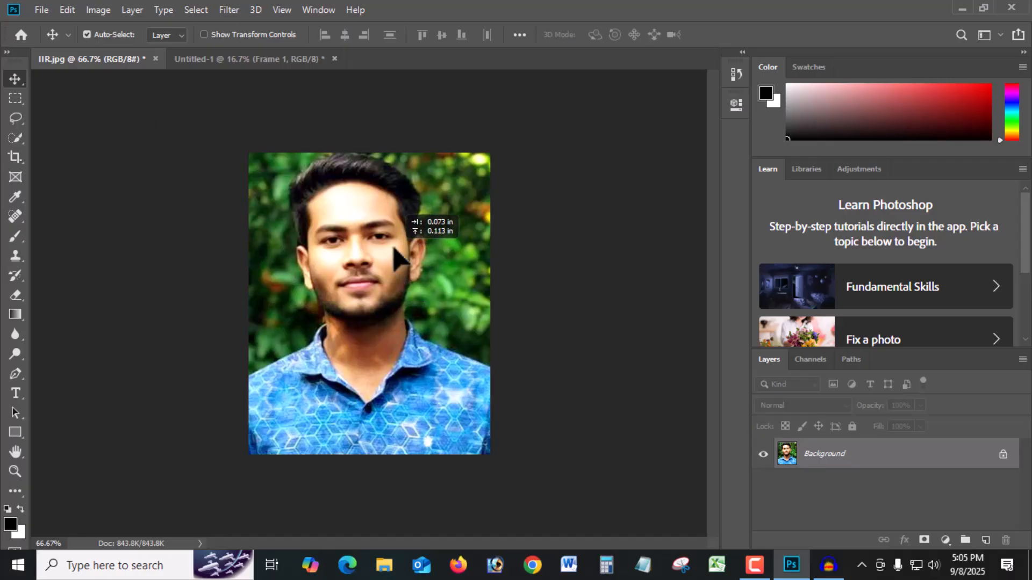
{"action": "left_click_drag", "start_coordinate": [290, 64], "coordinate": [286, 368]}
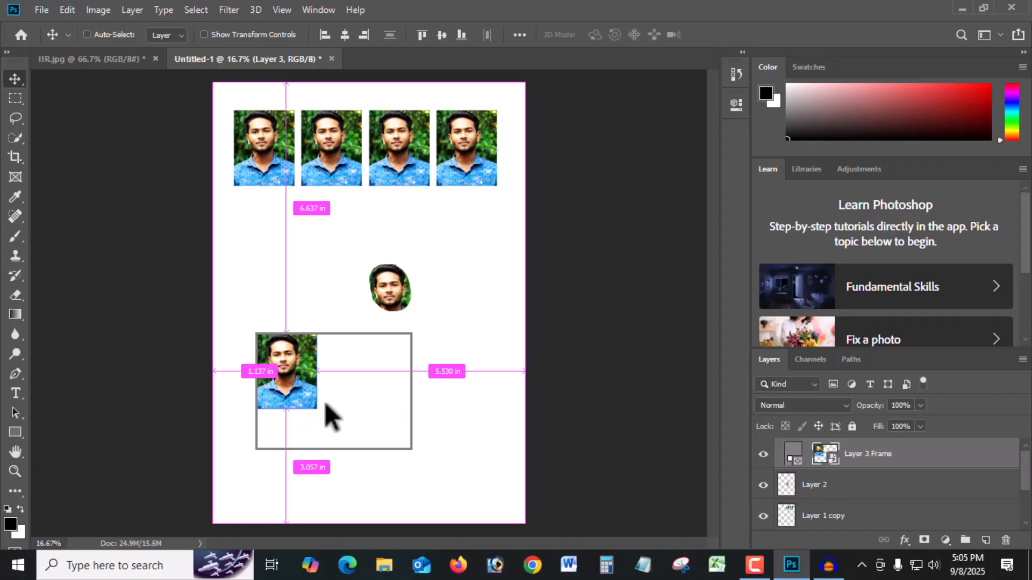
Enlarge the framed portrait with Free Transform to fill the frame's width and reposition it so the face shows inside
{"action": "key", "text": "ctrl+t"}
{"action": "left_click_drag", "start_coordinate": [318, 410], "coordinate": [426, 512]}
{"action": "left_click_drag", "start_coordinate": [329, 409], "coordinate": [366, 407]}
{"action": "key", "text": "Return"}
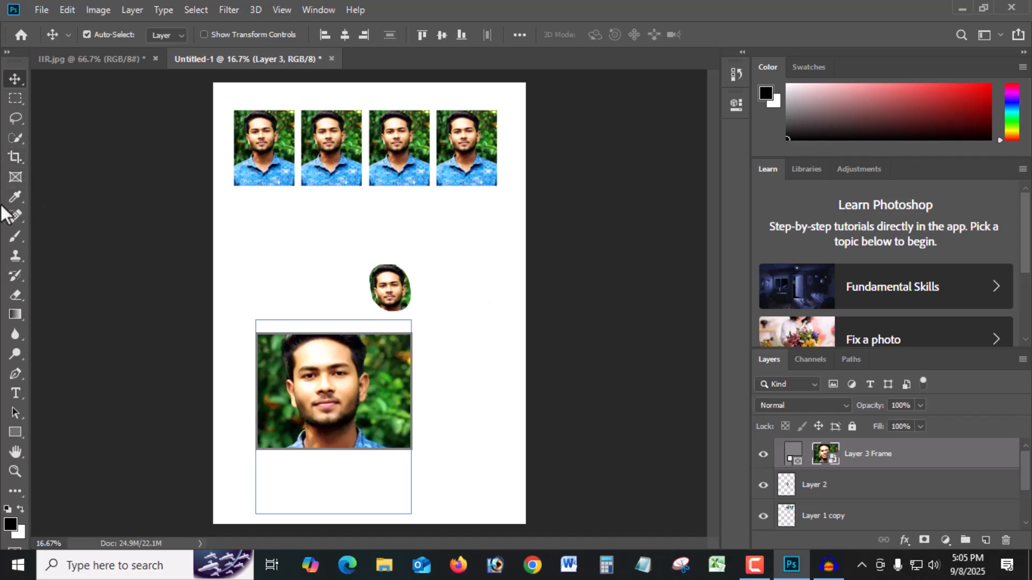
Sample the green background and the light blue shirt of the first photo with the Eyedropper tool
{"action": "left_click", "coordinate": [16, 196]}
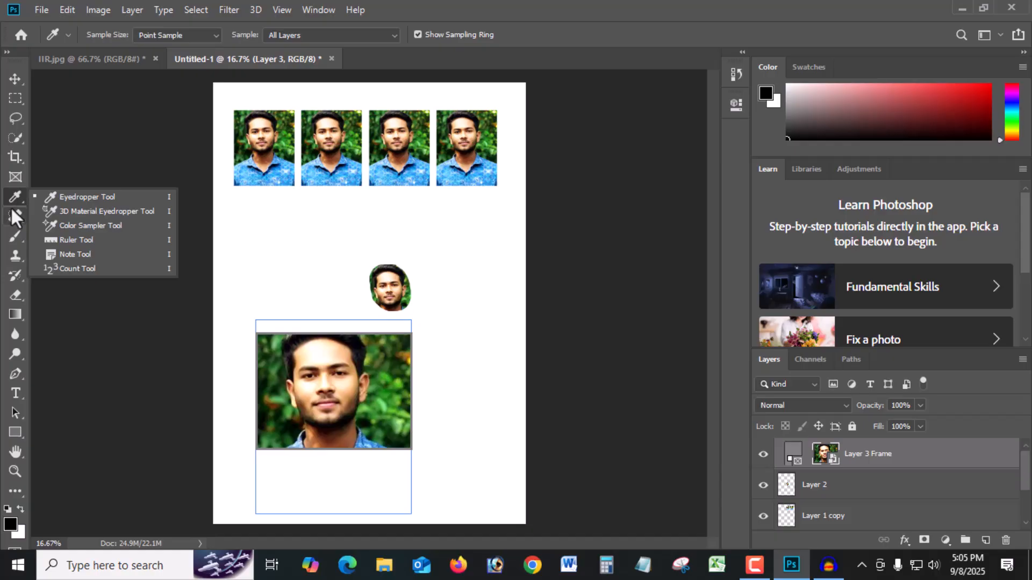
{"action": "left_click", "coordinate": [10, 202]}
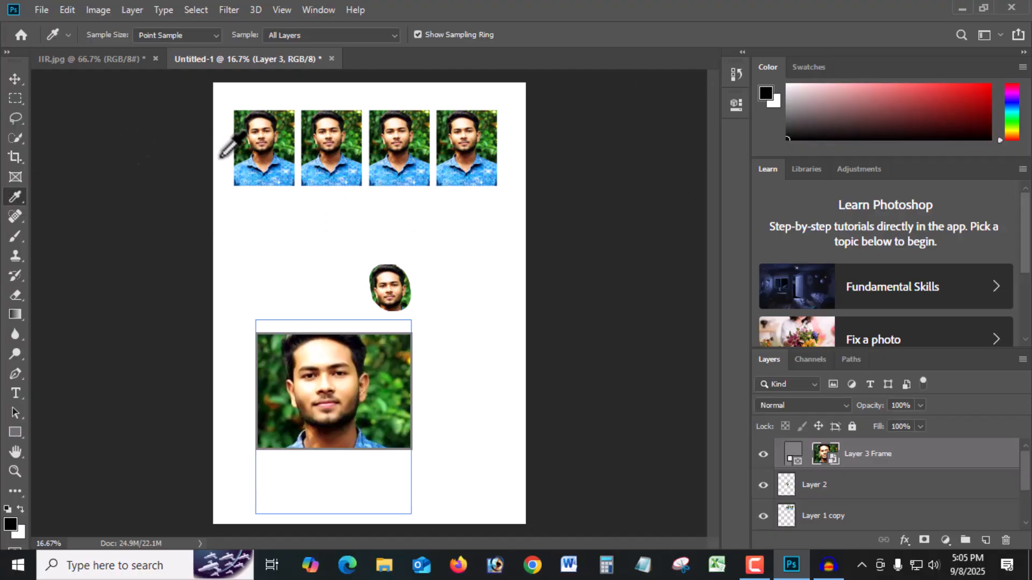
{"action": "left_click", "coordinate": [297, 140]}
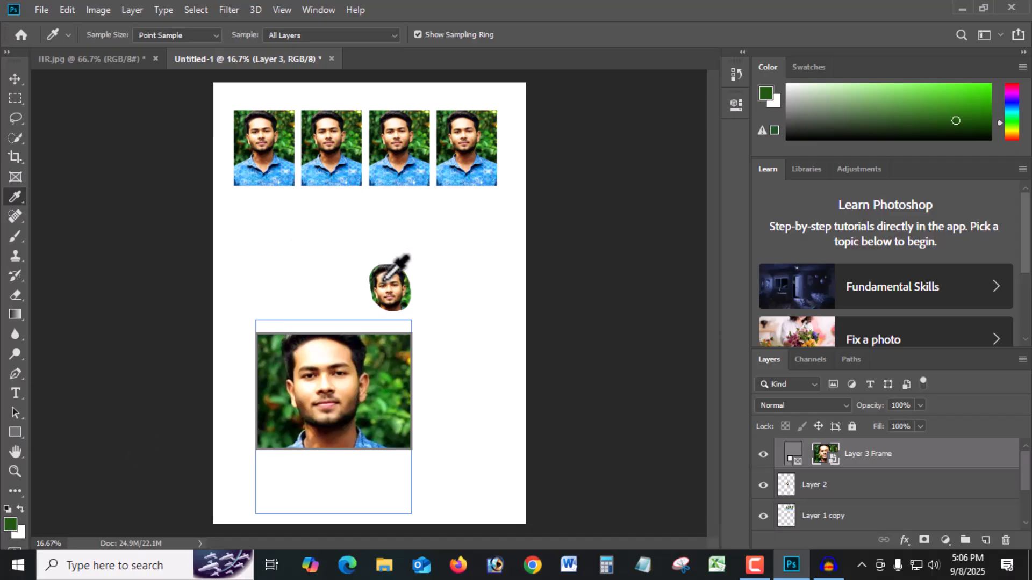
{"action": "left_click", "coordinate": [276, 180]}
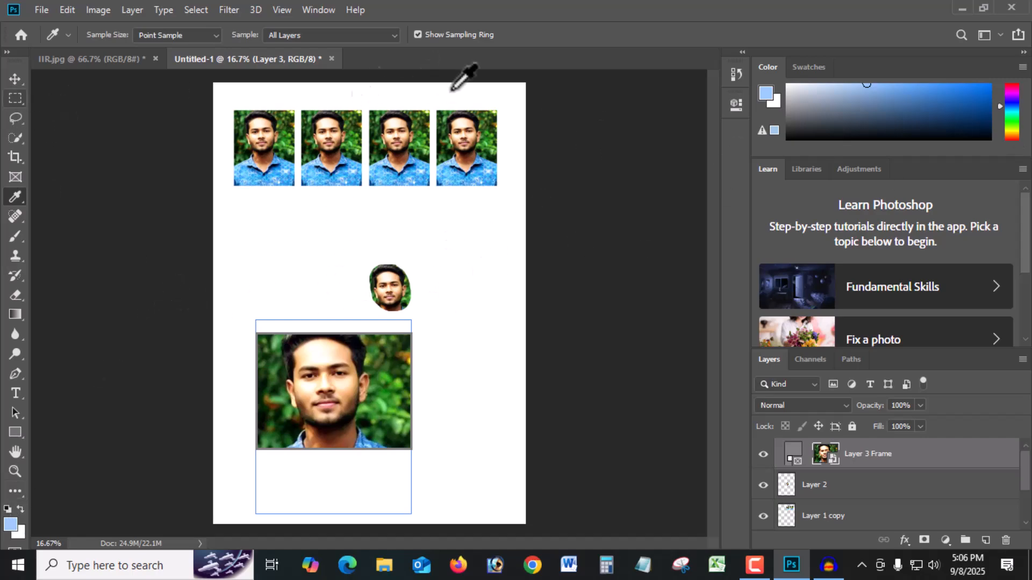
Try marking a wide strip below the row of photos with the Rectangular Marquee tool
{"action": "left_click", "coordinate": [15, 98]}
{"action": "left_click_drag", "start_coordinate": [227, 208], "coordinate": [529, 245]}
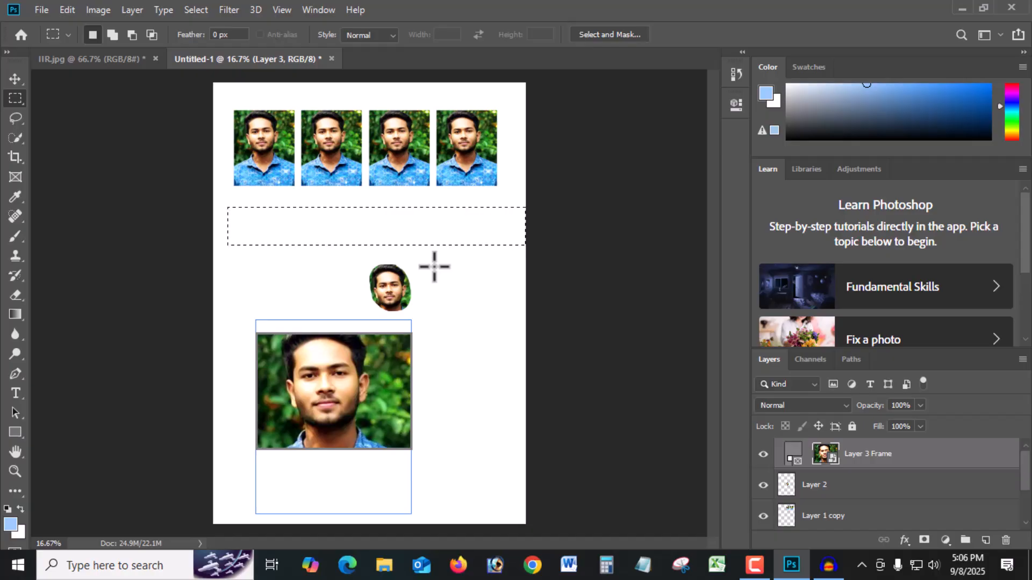
{"action": "left_click", "coordinate": [436, 231]}
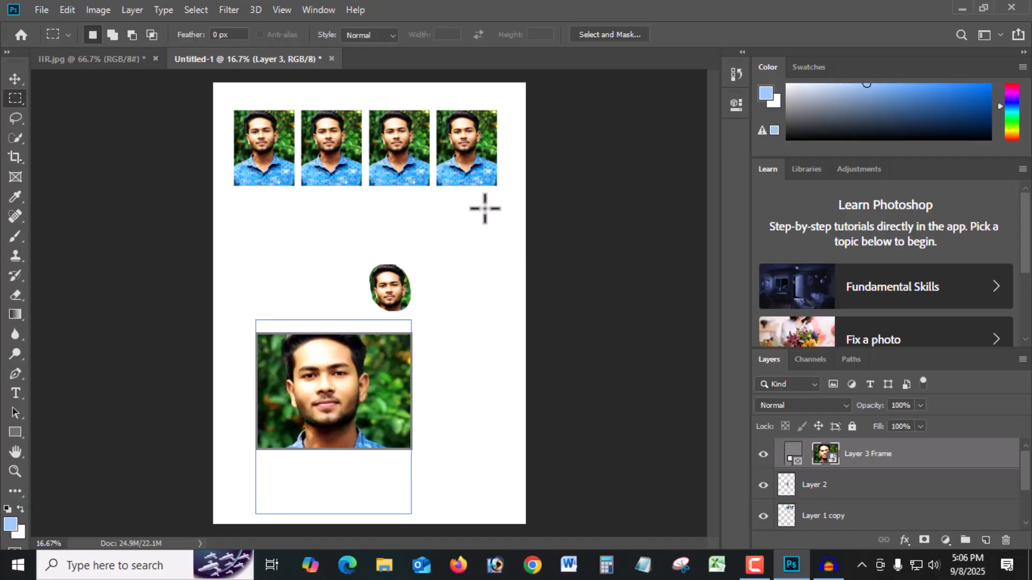
{"action": "left_click_drag", "start_coordinate": [210, 186], "coordinate": [533, 215]}
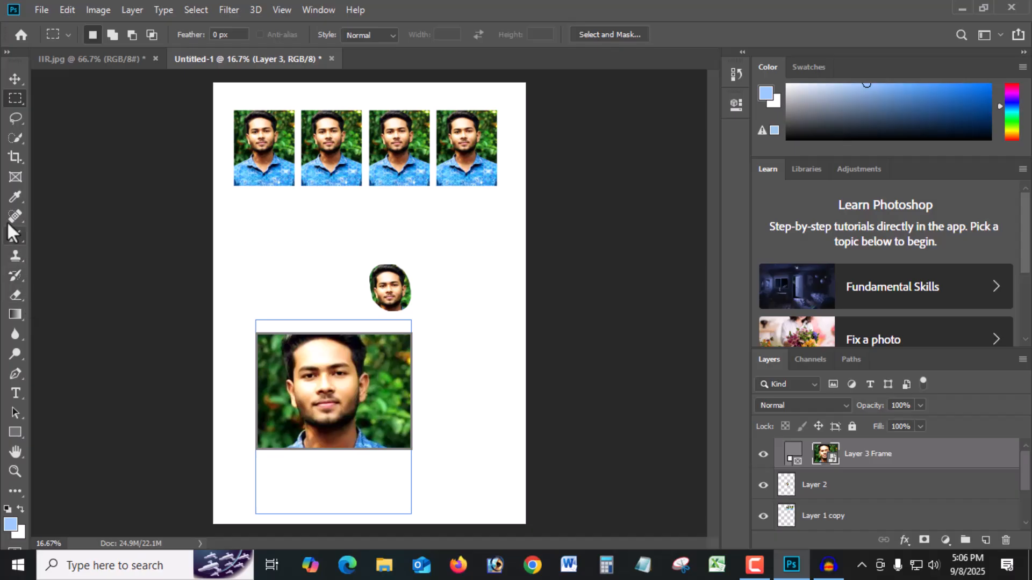
Sample the first photo's blue shirt again, and finish with its dark green background as the foreground colour
{"action": "left_click", "coordinate": [15, 198]}
{"action": "left_click", "coordinate": [270, 174]}
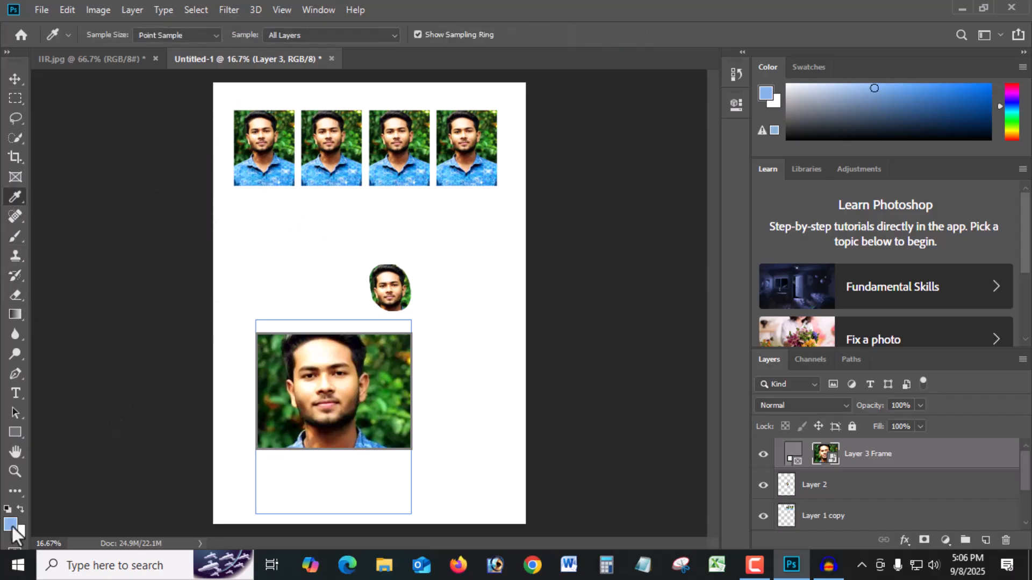
{"action": "left_click", "coordinate": [285, 143]}
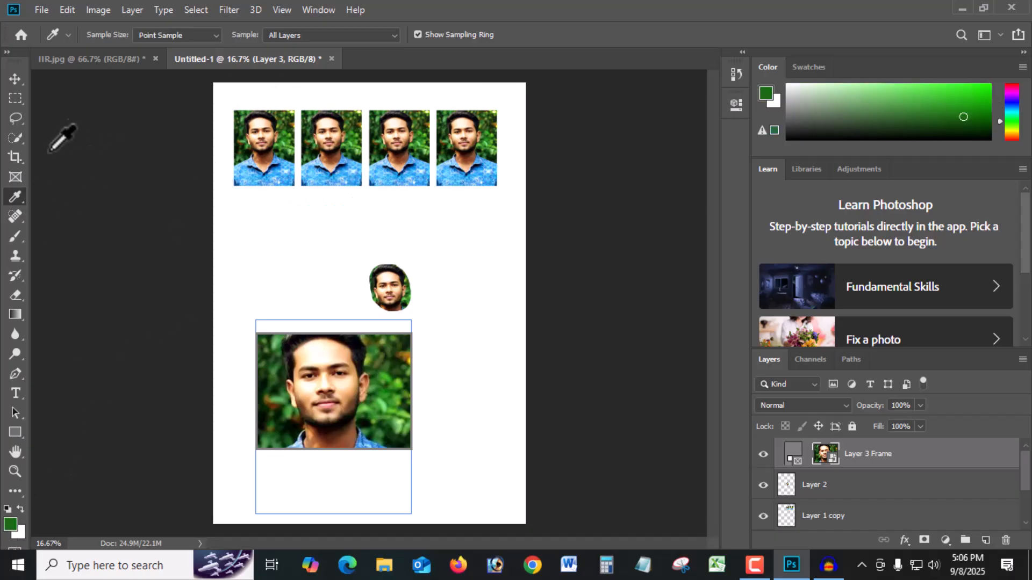
Fill a full-width strip below the row of photos with the green foreground colour on a new layer, and clear the selection
{"action": "left_click", "coordinate": [15, 98]}
{"action": "left_click_drag", "start_coordinate": [207, 195], "coordinate": [537, 228]}
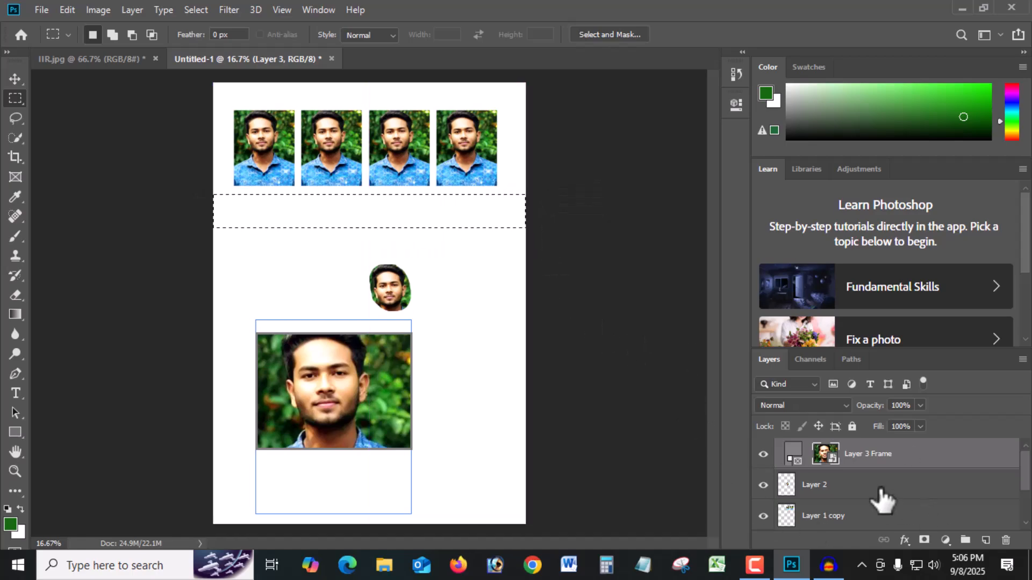
{"action": "left_click", "coordinate": [986, 541]}
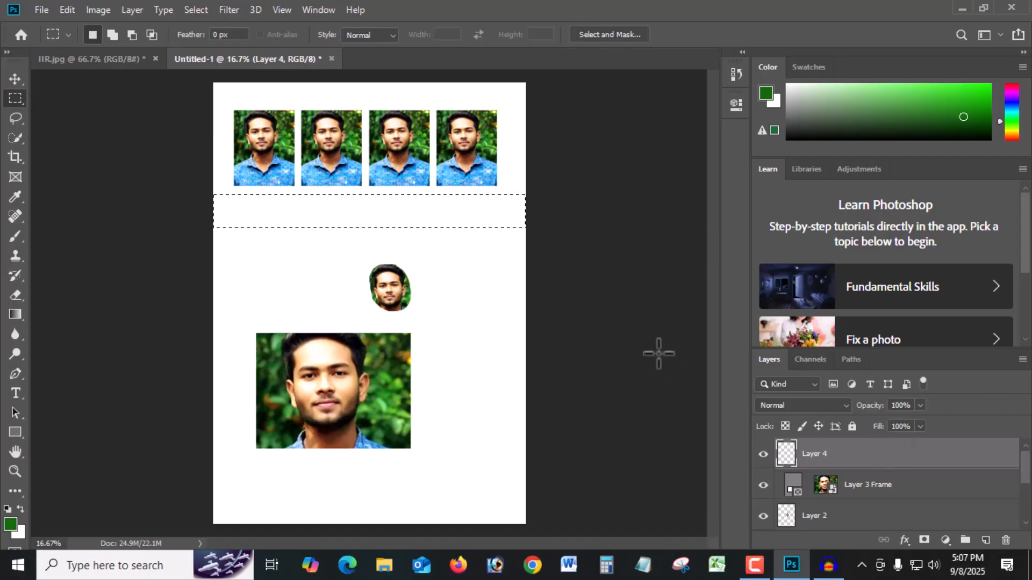
{"action": "key", "text": "alt+BackSpace"}
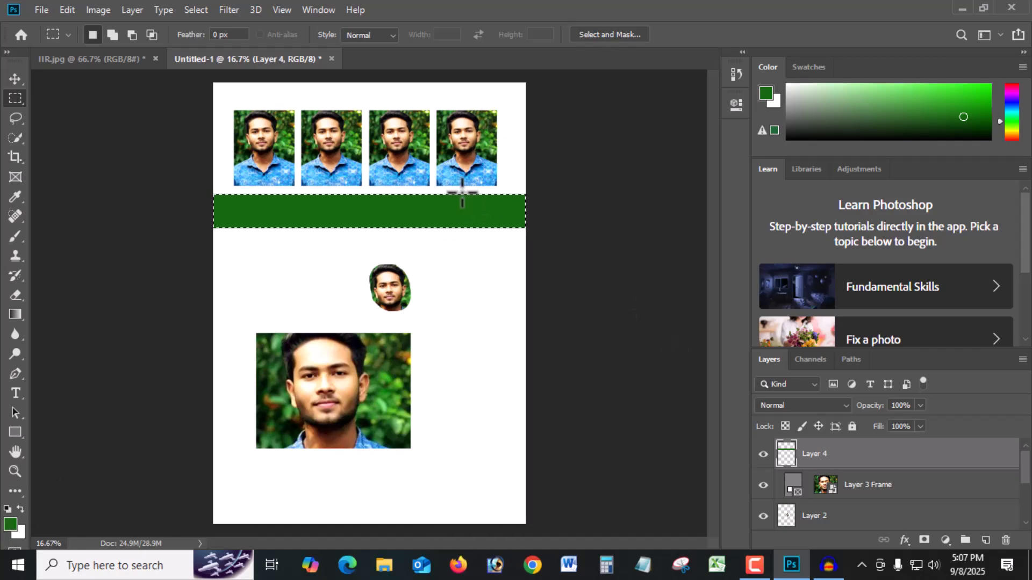
{"action": "left_click", "coordinate": [464, 209]}
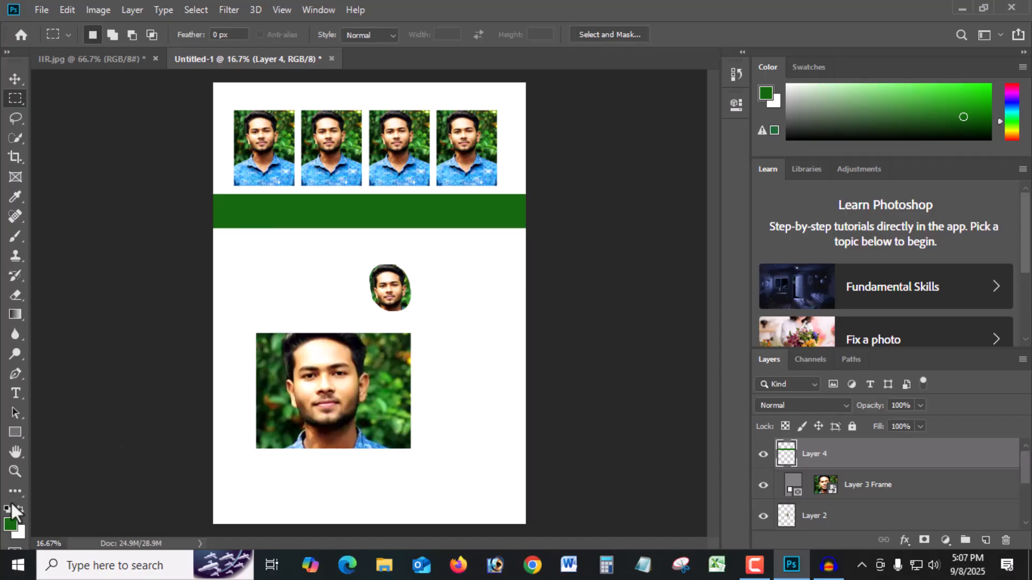
Retouch the moustache above the lips in IIR.jpg with Content-Aware strokes of the Spot Healing Brush
{"action": "left_click", "coordinate": [13, 218]}
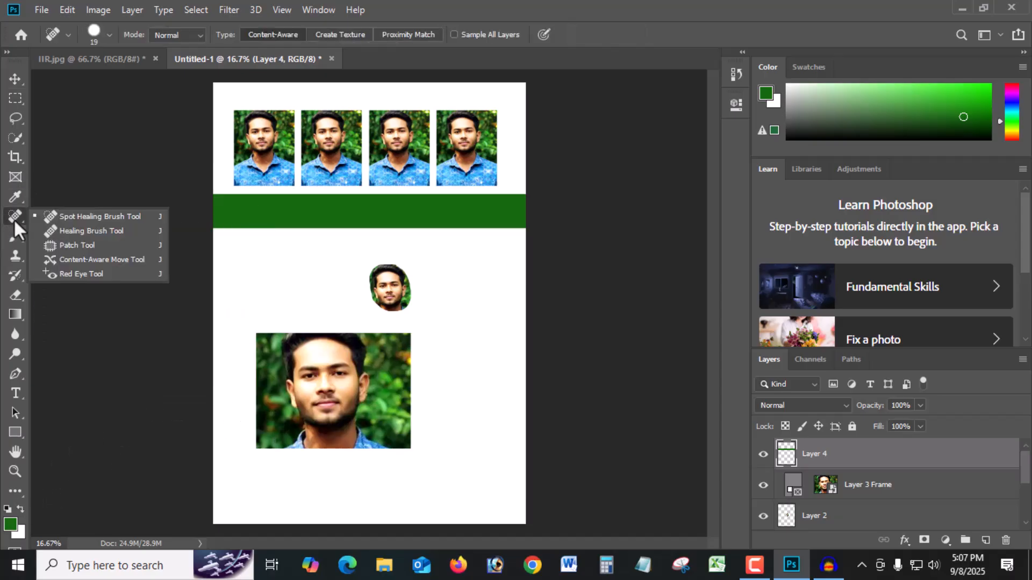
{"action": "left_click", "coordinate": [14, 217]}
{"action": "right_click", "coordinate": [14, 217]}
{"action": "left_click", "coordinate": [16, 218]}
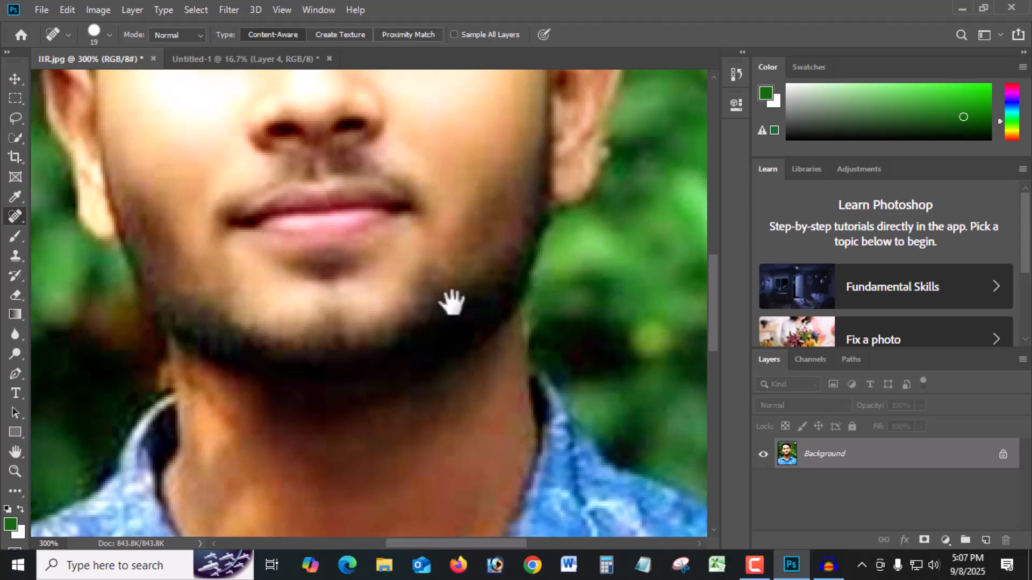
{"action": "left_click_drag", "start_coordinate": [454, 299], "coordinate": [437, 453]}
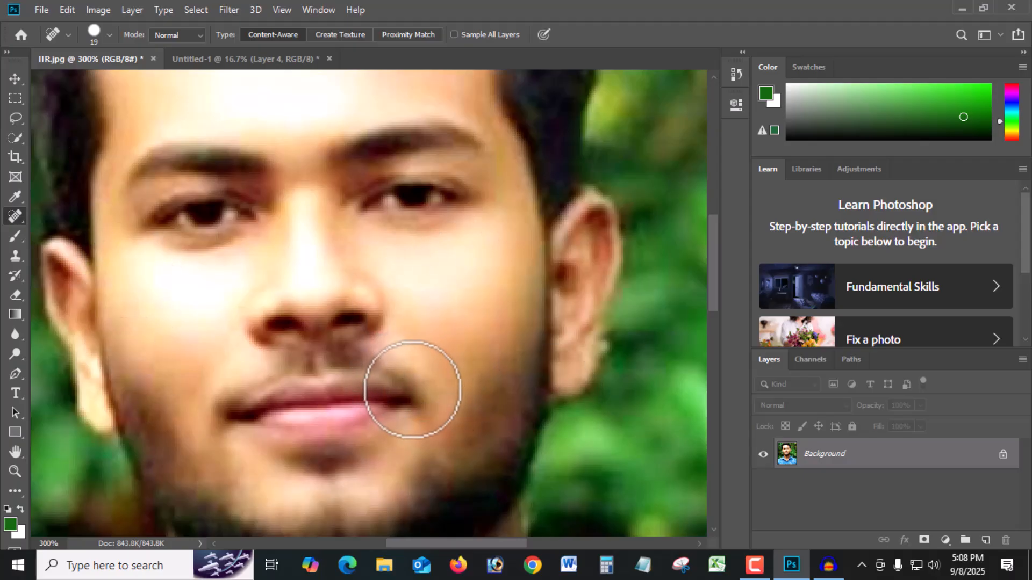
{"action": "left_click_drag", "start_coordinate": [394, 363], "coordinate": [436, 403]}
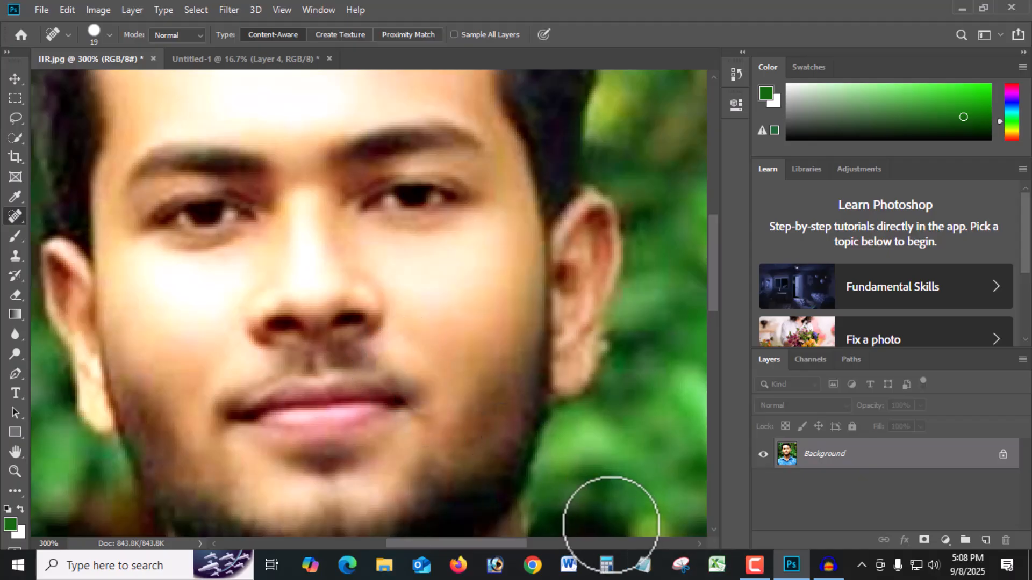
{"action": "left_click_drag", "start_coordinate": [392, 361], "coordinate": [309, 358]}
{"action": "left_click_drag", "start_coordinate": [220, 409], "coordinate": [255, 374]}
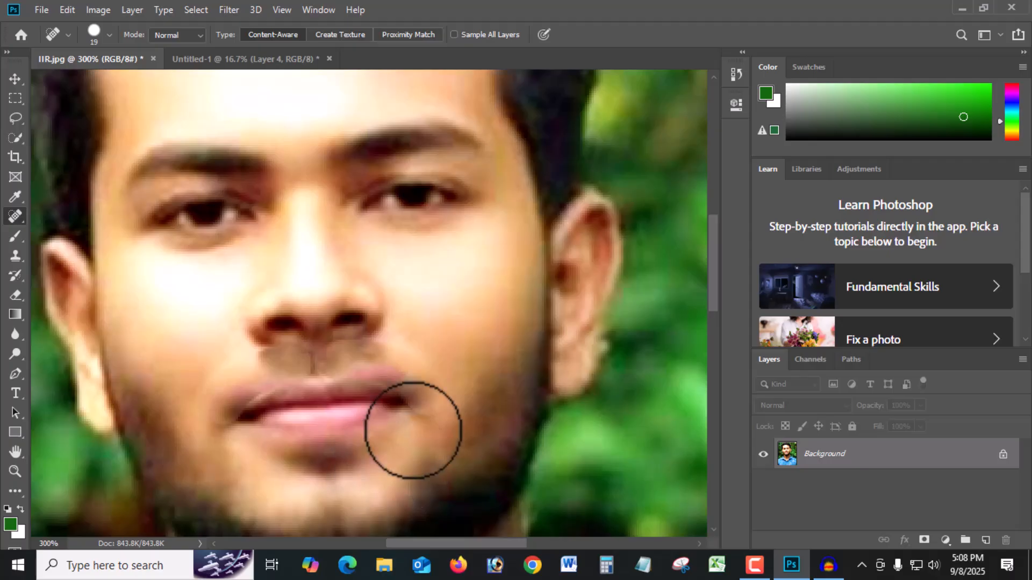
{"action": "key", "text": "ctrl+minus"}
{"action": "key", "text": "ctrl+minus"}
{"action": "key", "text": "XF86AudioLowerVolume"}
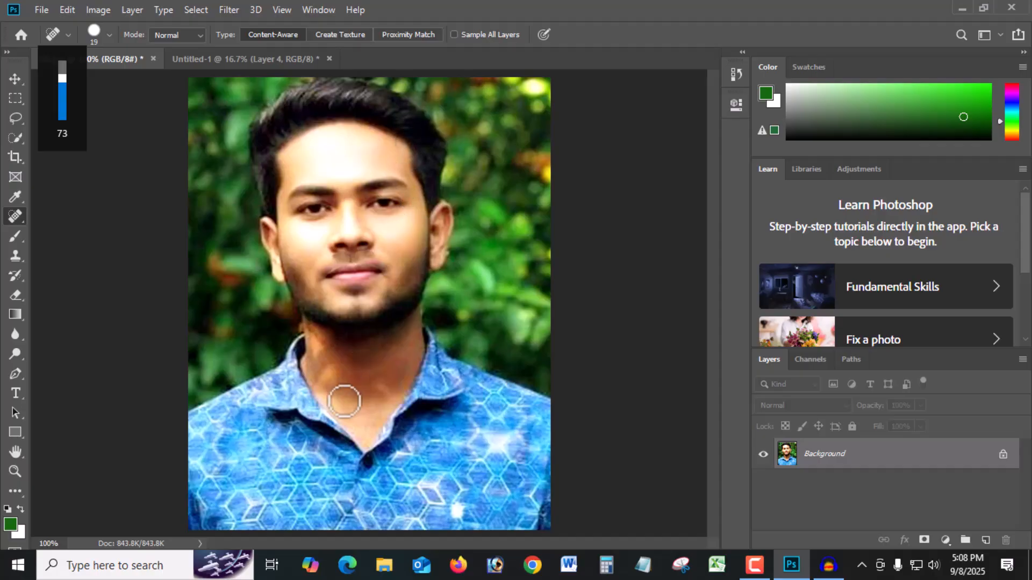
{"action": "left_click_drag", "start_coordinate": [419, 249], "coordinate": [395, 306]}
{"action": "left_click_drag", "start_coordinate": [427, 264], "coordinate": [403, 299]}
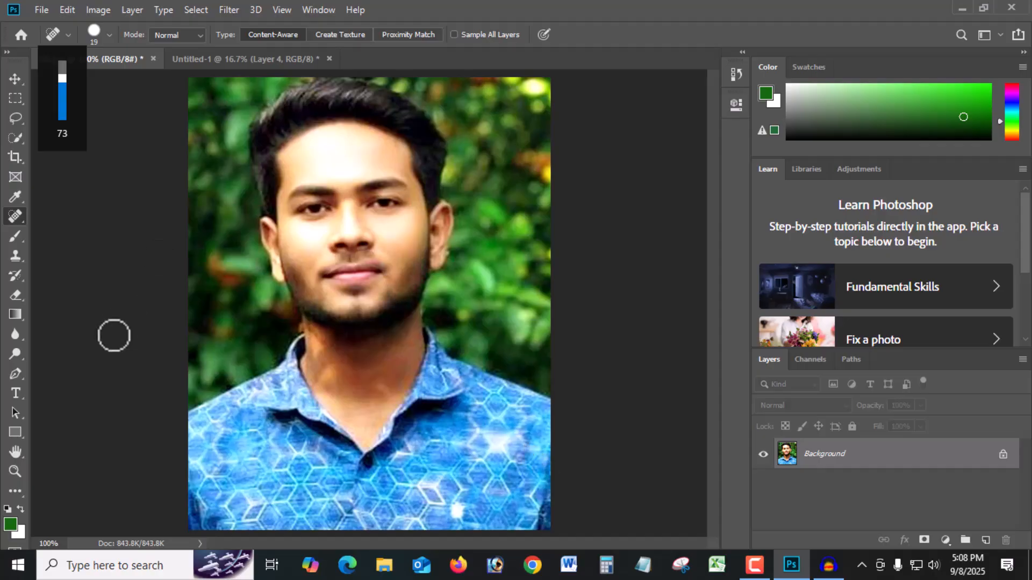
Paint broad soft green strokes over the lower part of the Untitled-1 page on Layer 4 with a 600 px Brush
{"action": "left_click", "coordinate": [14, 237]}
{"action": "left_click", "coordinate": [225, 59]}
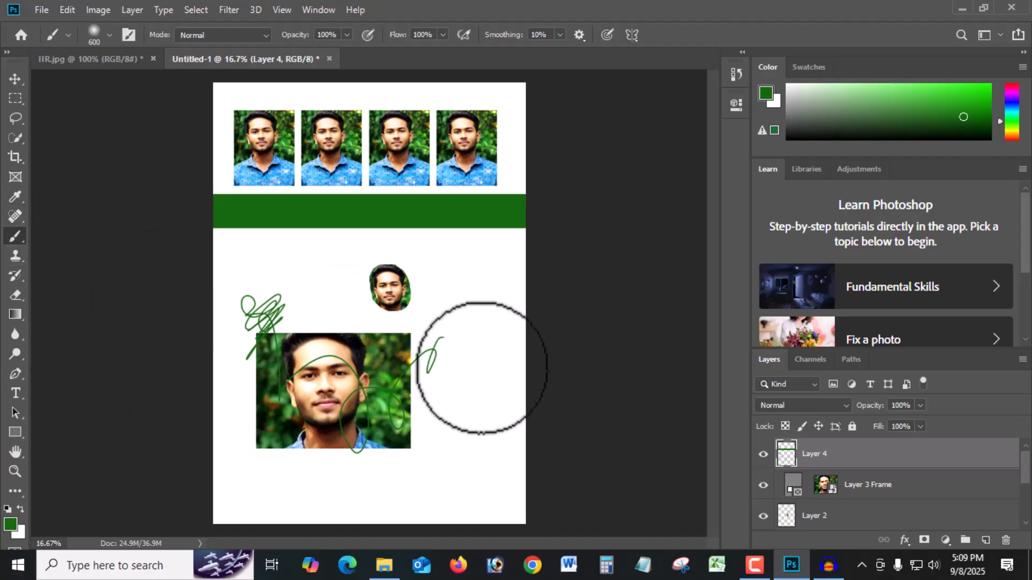
{"action": "mouse_move", "coordinate": [481, 366]}
{"action": "left_mouse_down"}
{"action": "mouse_move", "coordinate": [466, 383]}
{"action": "mouse_move", "coordinate": [467, 407]}
{"action": "mouse_move", "coordinate": [455, 376]}
{"action": "mouse_move", "coordinate": [462, 511]}
{"action": "left_mouse_up"}
{"action": "mouse_move", "coordinate": [215, 526]}
{"action": "left_mouse_down"}
{"action": "mouse_move", "coordinate": [265, 454]}
{"action": "mouse_move", "coordinate": [237, 441]}
{"action": "mouse_move", "coordinate": [231, 425]}
{"action": "left_mouse_up"}
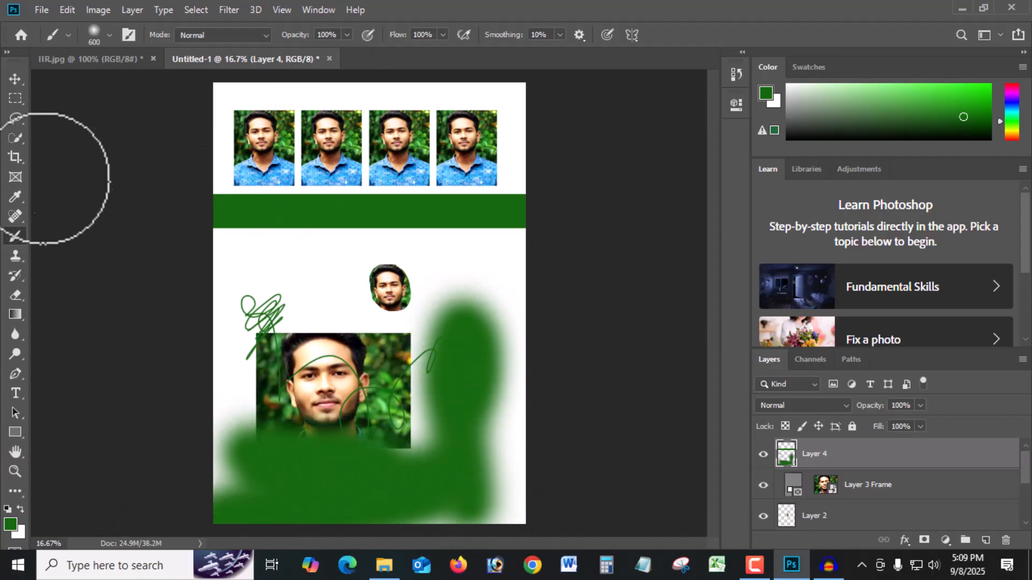
Sample light blue from the first photo's shirt and brush a wide soft band across the page over the green strip's lower edge
{"action": "left_click", "coordinate": [14, 197]}
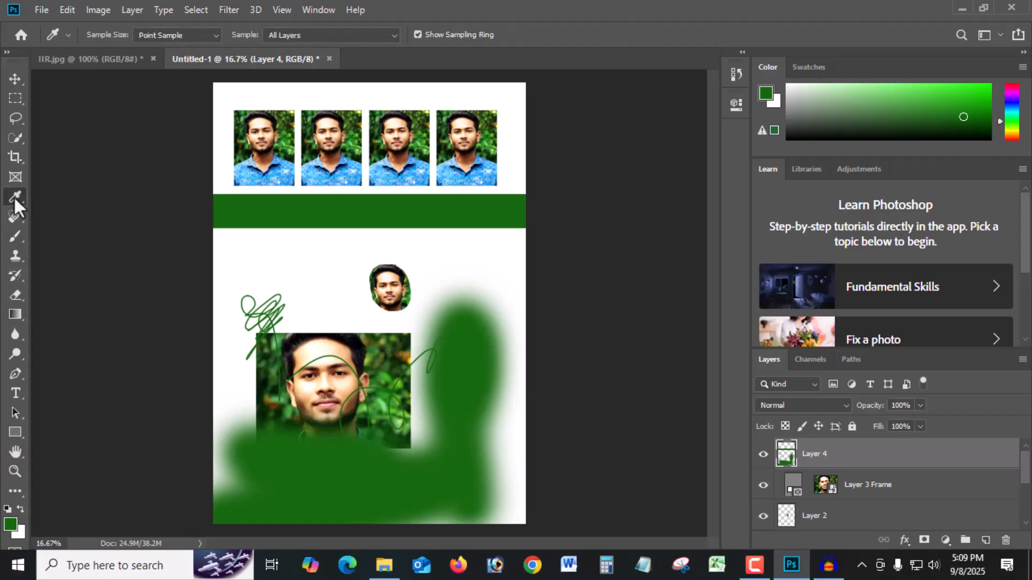
{"action": "left_click", "coordinate": [278, 172]}
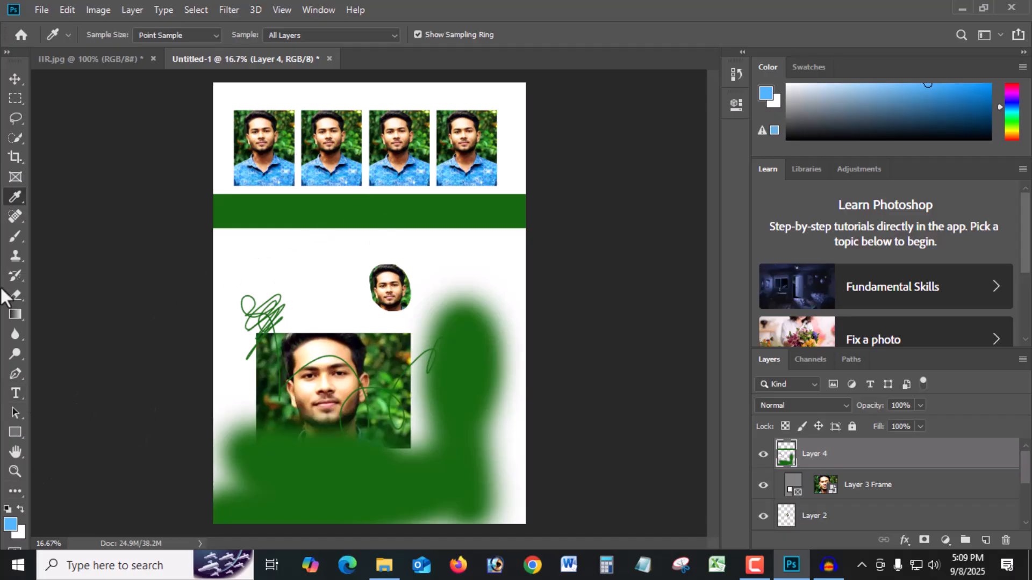
{"action": "left_click", "coordinate": [14, 237]}
{"action": "mouse_move", "coordinate": [276, 230]}
{"action": "left_mouse_down"}
{"action": "mouse_move", "coordinate": [293, 219]}
{"action": "mouse_move", "coordinate": [489, 248]}
{"action": "mouse_move", "coordinate": [504, 266]}
{"action": "mouse_move", "coordinate": [208, 269]}
{"action": "mouse_move", "coordinate": [288, 219]}
{"action": "left_mouse_up"}
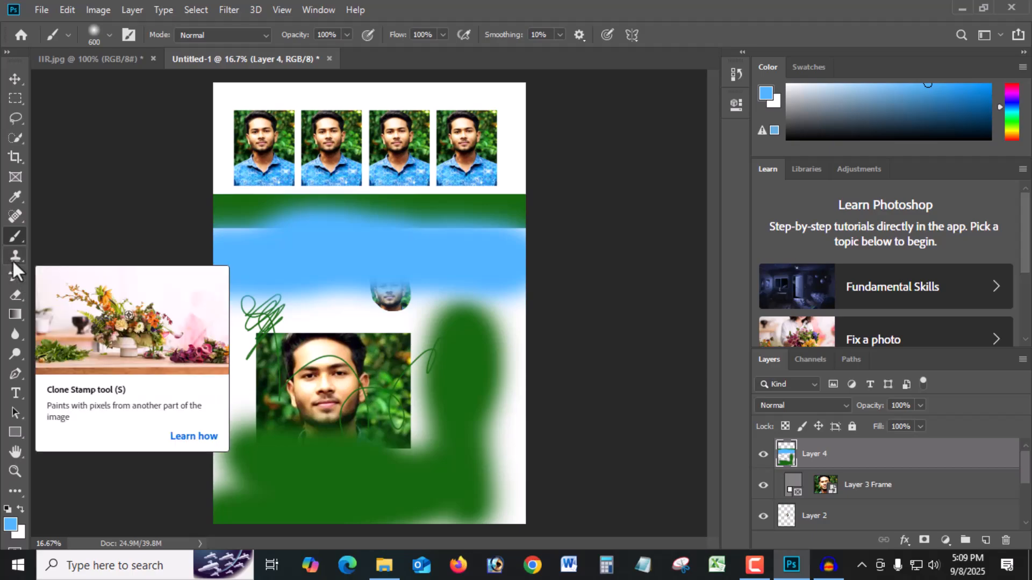
In IIR.jpg, clone dark hair from the sideburn onto the cheek below the eye as a single spot with the Clone Stamp
{"action": "left_click", "coordinate": [14, 259]}
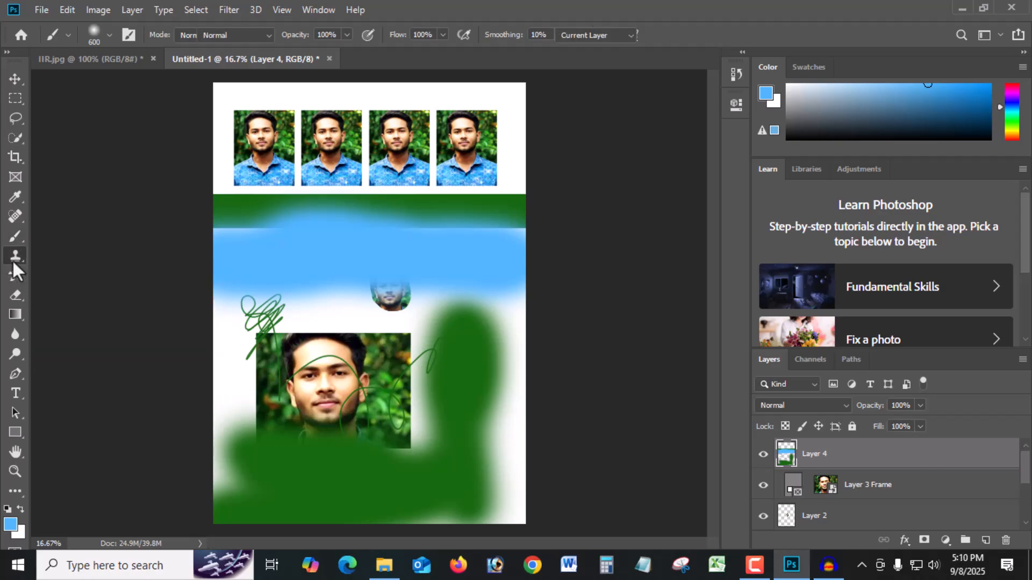
{"action": "left_click", "coordinate": [110, 59]}
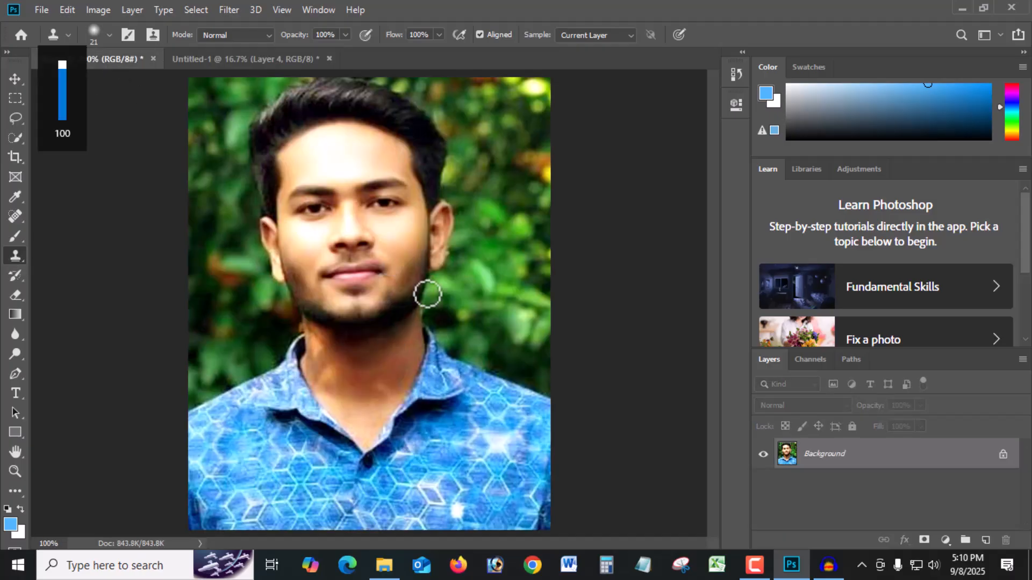
{"action": "key", "text": "ctrl+plus"}
{"action": "key", "text": "ctrl+plus"}
{"action": "key", "text": "space"}
{"action": "mouse_move", "coordinate": [262, 99]}
{"action": "left_mouse_down"}
{"action": "mouse_move", "coordinate": [440, 258]}
{"action": "mouse_move", "coordinate": [438, 325]}
{"action": "mouse_move", "coordinate": [475, 325]}
{"action": "left_mouse_up"}
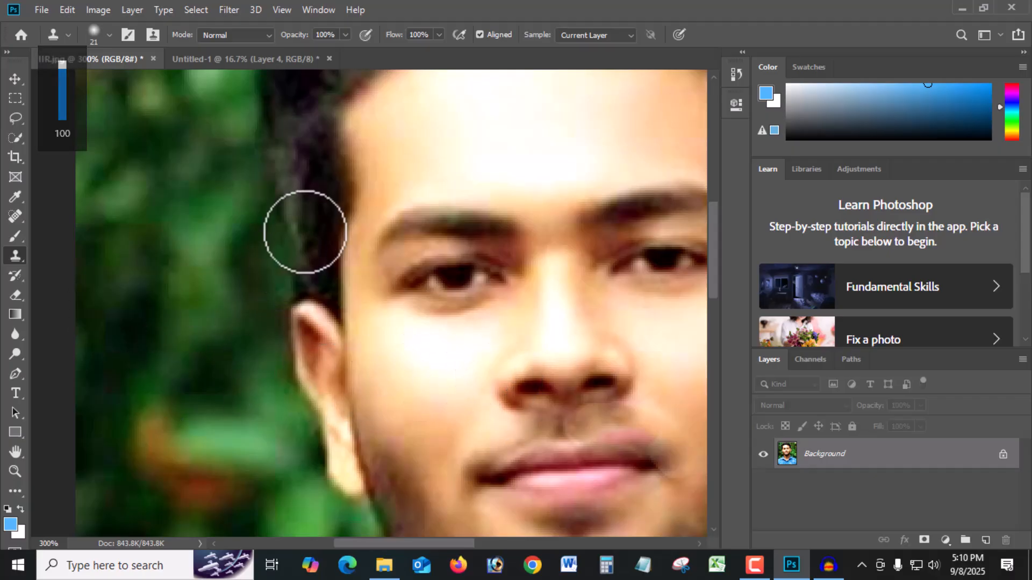
{"action": "key", "text": "alt"}
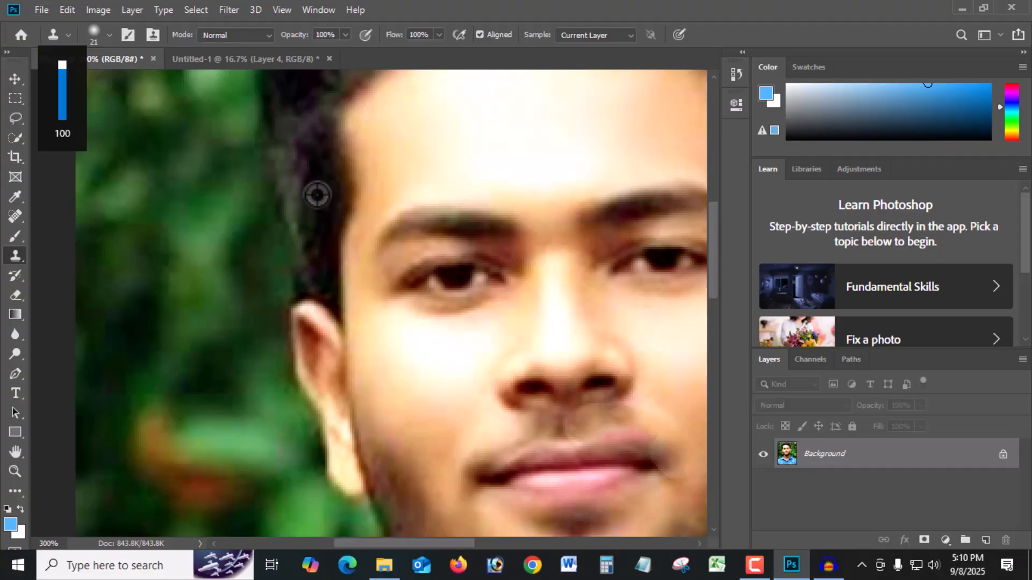
{"action": "left_click", "coordinate": [319, 206], "text": "alt"}
{"action": "left_click", "coordinate": [431, 382]}
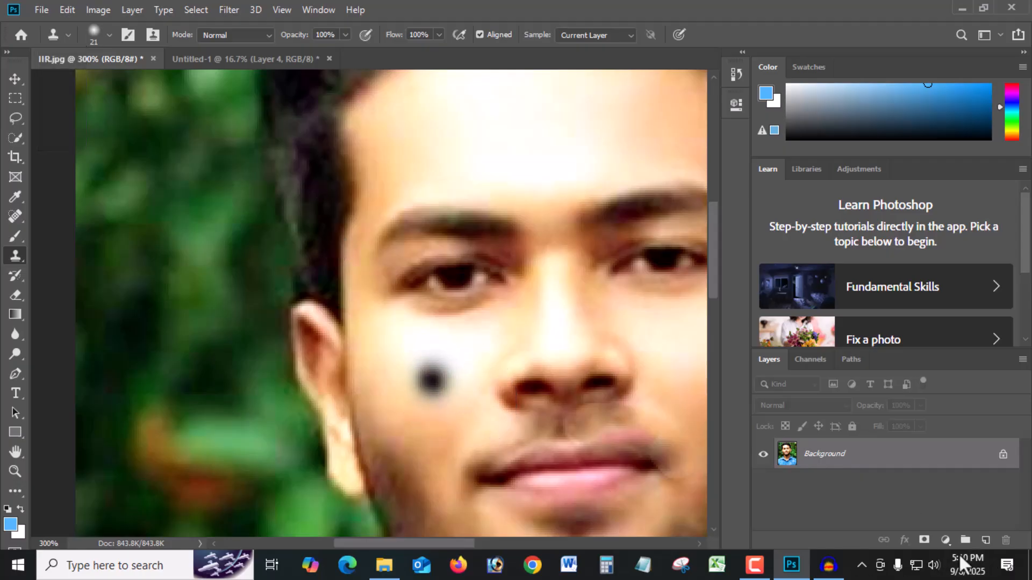
Try covering the dark cheek spot with nearby skin using a 20 px Clone Stamp, and undo the stamp
{"action": "scroll", "coordinate": [597, 430], "scroll_direction": "down", "scroll_amount": 3}
{"action": "scroll", "coordinate": [595, 416], "scroll_direction": "down", "scroll_amount": 1}
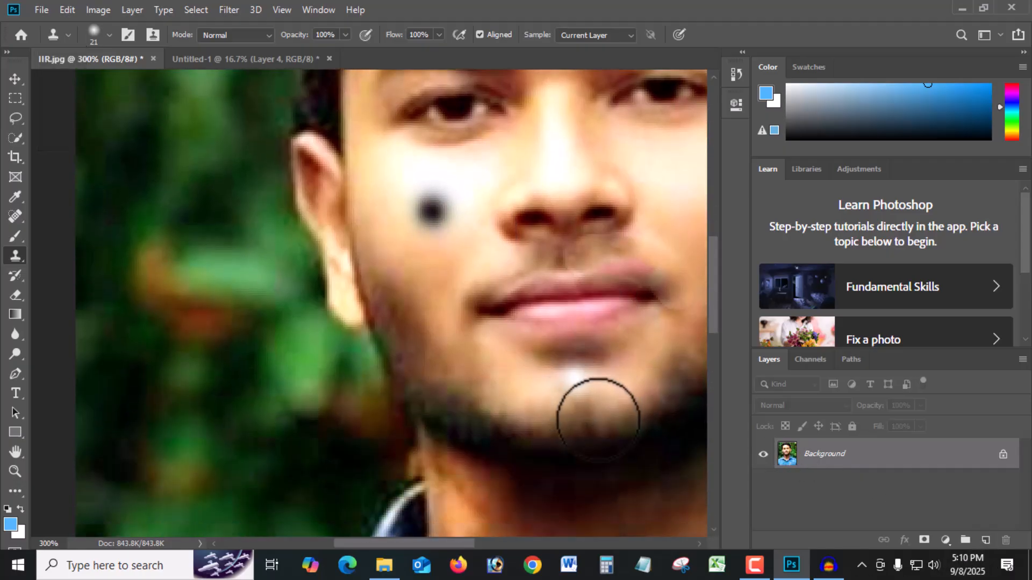
{"action": "scroll", "coordinate": [376, 311], "scroll_direction": "up", "scroll_amount": 2}
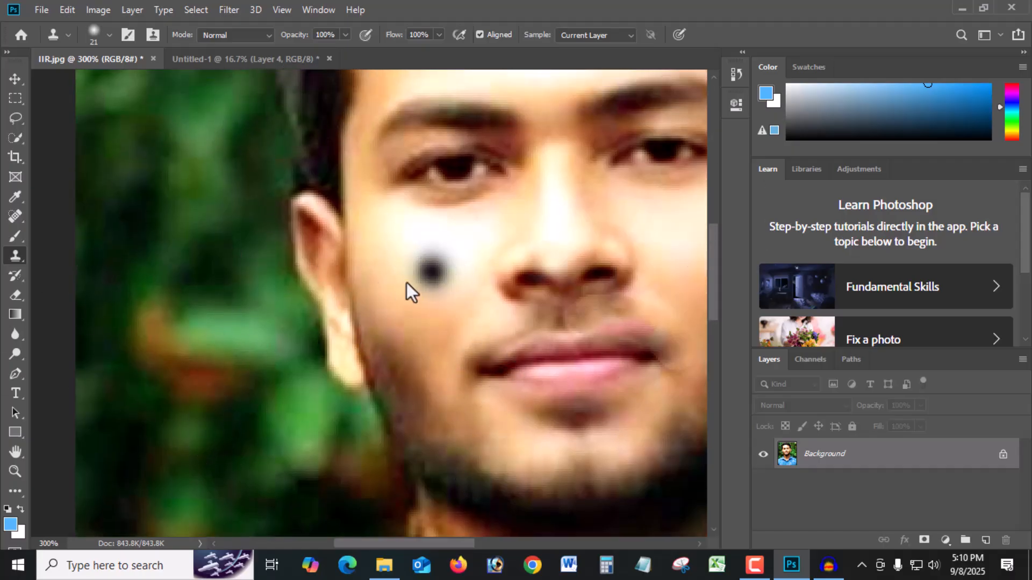
{"action": "scroll", "coordinate": [430, 315], "scroll_direction": "up", "scroll_amount": 1}
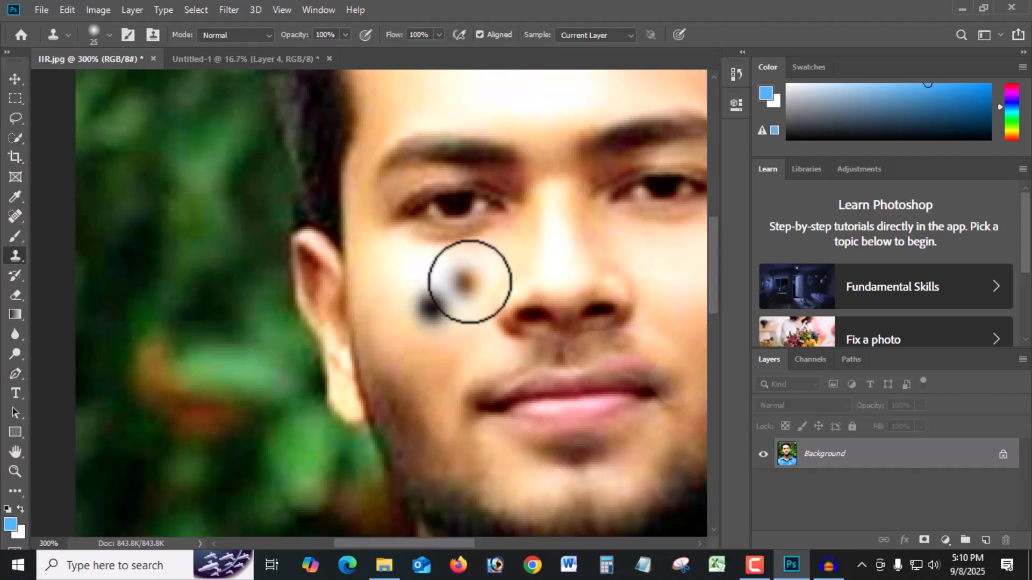
{"action": "key", "text": "bracketright"}
{"action": "key", "text": "bracketleft"}
{"action": "key", "text": "bracketleft"}
{"action": "key", "text": "bracketleft"}
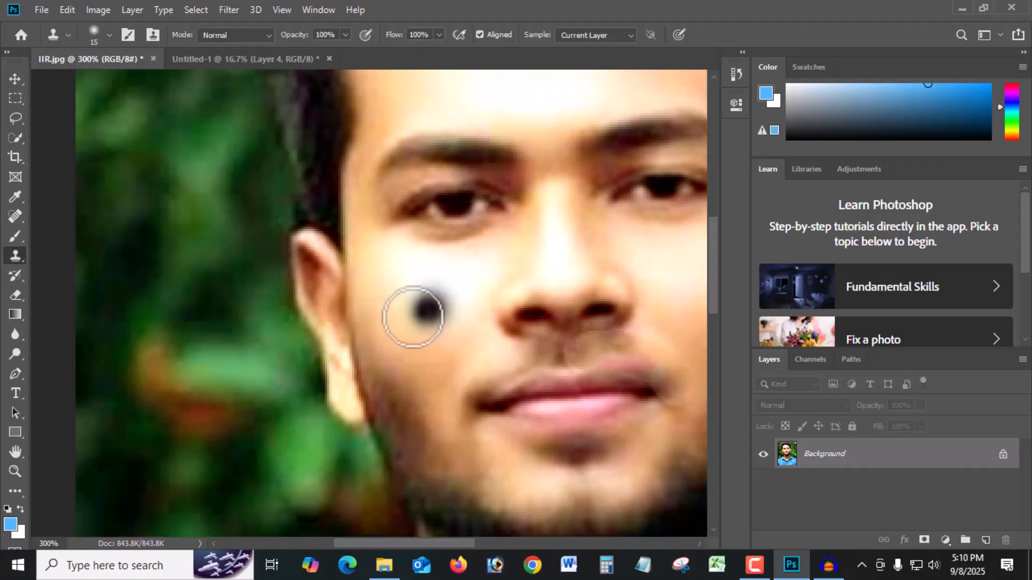
{"action": "key", "text": "bracketright"}
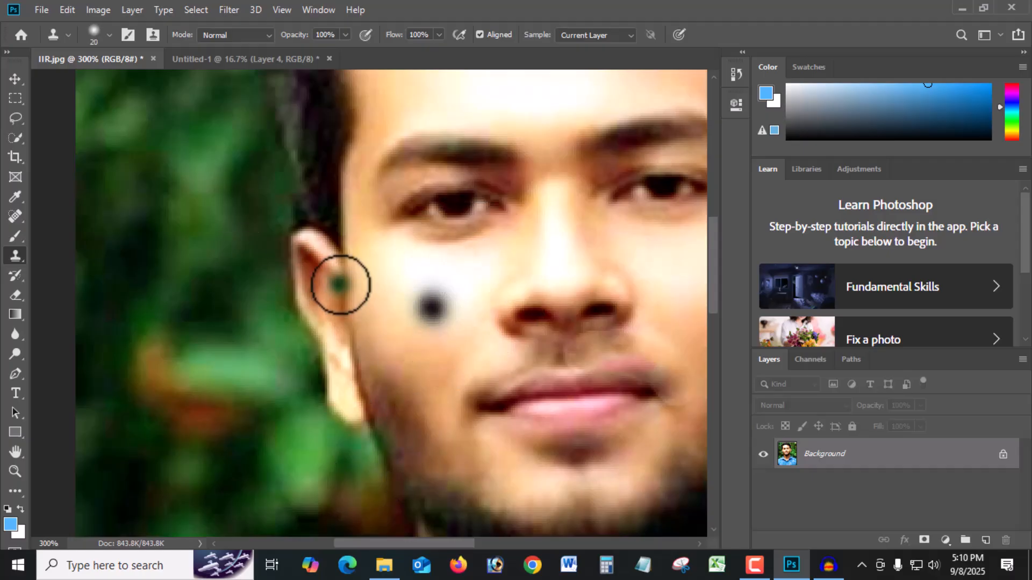
{"action": "left_click", "coordinate": [424, 353], "text": "alt"}
{"action": "left_click", "coordinate": [431, 307]}
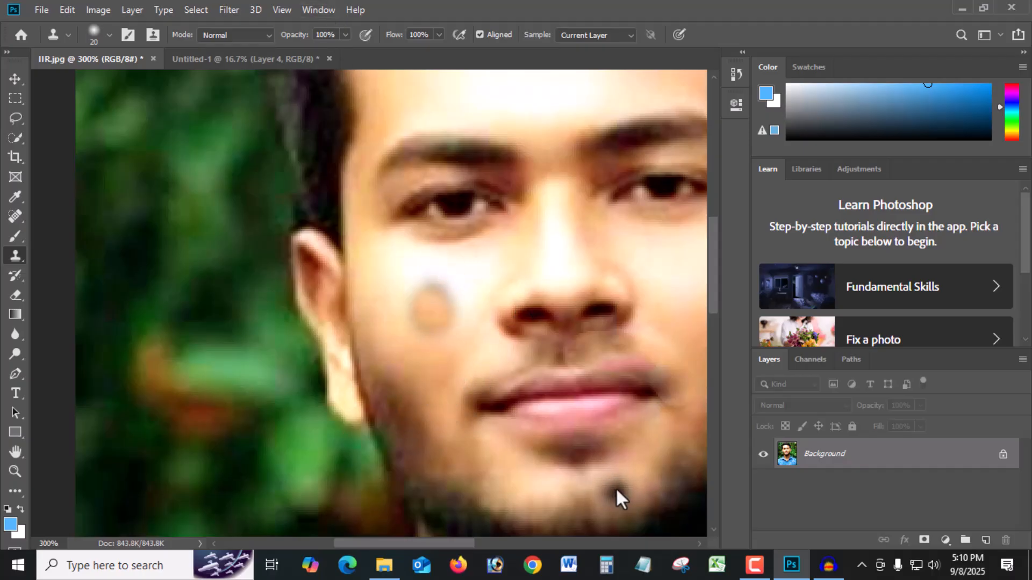
{"action": "key", "text": "ctrl+z"}
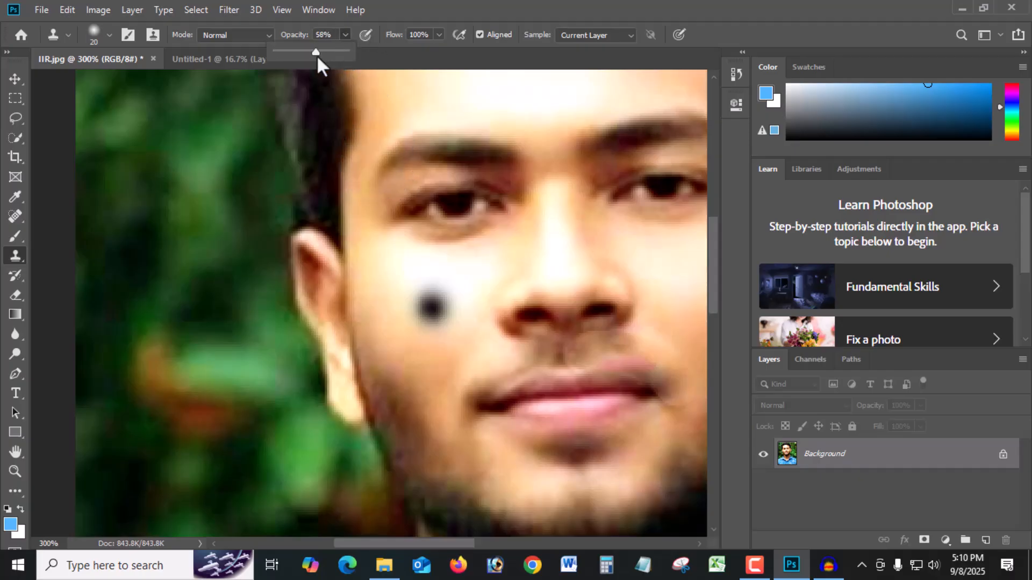
Set the Clone Stamp to 60% opacity and 56% flow, and clone cheek skin over the dark spot
{"action": "left_click", "coordinate": [439, 35]}
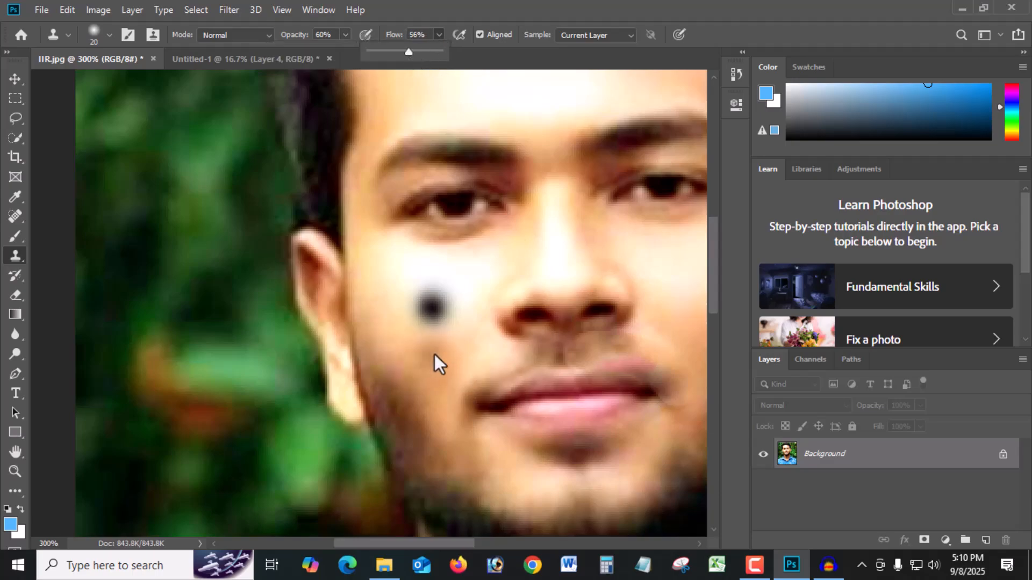
{"action": "left_click", "coordinate": [434, 337]}
{"action": "mouse_move", "coordinate": [430, 337]}
{"action": "left_mouse_down"}
{"action": "mouse_move", "coordinate": [433, 301]}
{"action": "mouse_move", "coordinate": [415, 312]}
{"action": "mouse_move", "coordinate": [430, 299]}
{"action": "left_mouse_up"}
{"action": "key", "text": "XF86AudioRaiseVolume"}
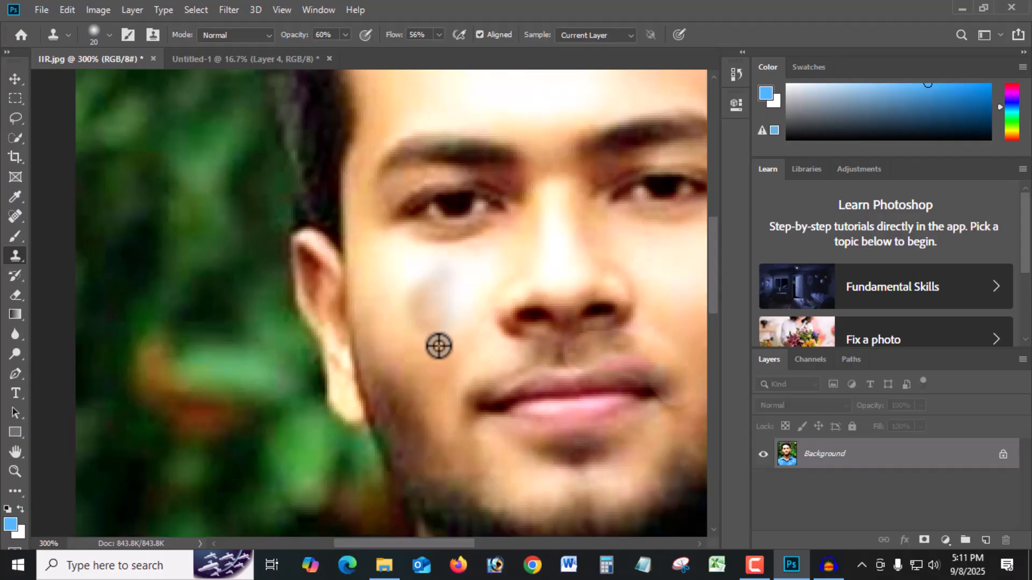
{"action": "mouse_move", "coordinate": [431, 320]}
{"action": "left_mouse_down"}
{"action": "mouse_move", "coordinate": [434, 292]}
{"action": "mouse_move", "coordinate": [435, 311]}
{"action": "left_mouse_up"}
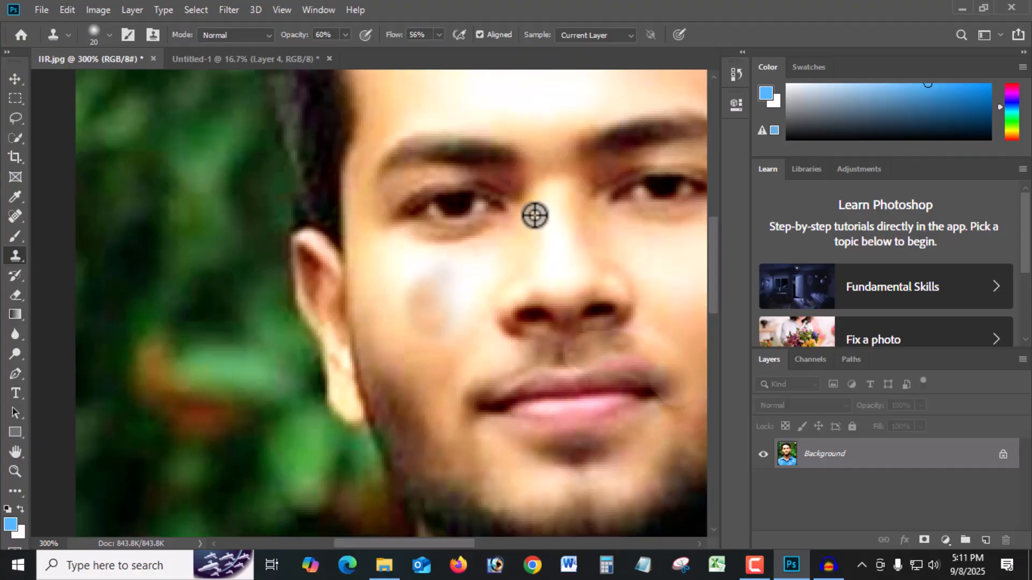
{"action": "key", "text": "XF86AudioRaiseVolume"}
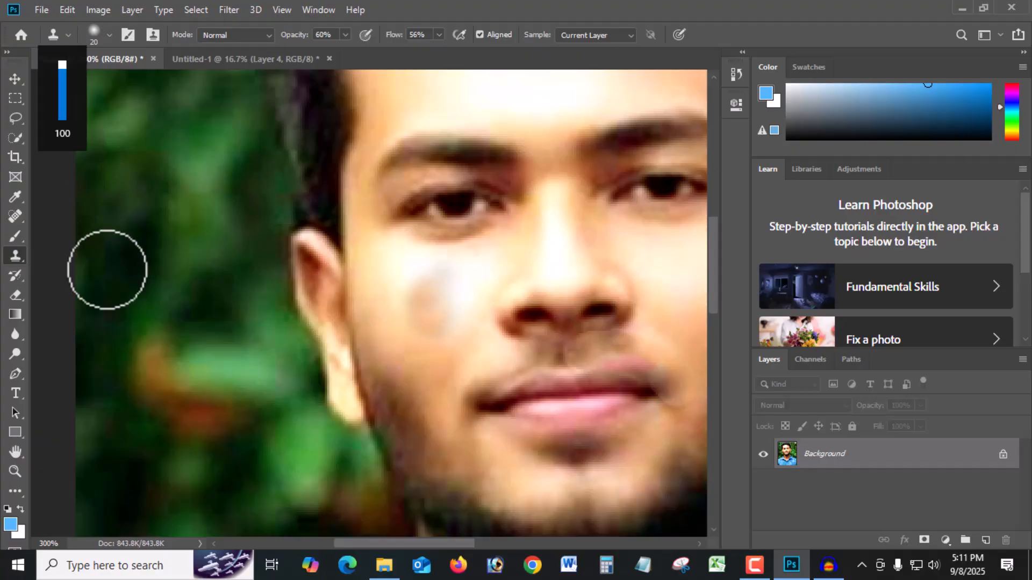
Blend away the remaining greyish stain on the cheek with Content-Aware strokes of the 19 px Spot Healing Brush
{"action": "left_click", "coordinate": [15, 217]}
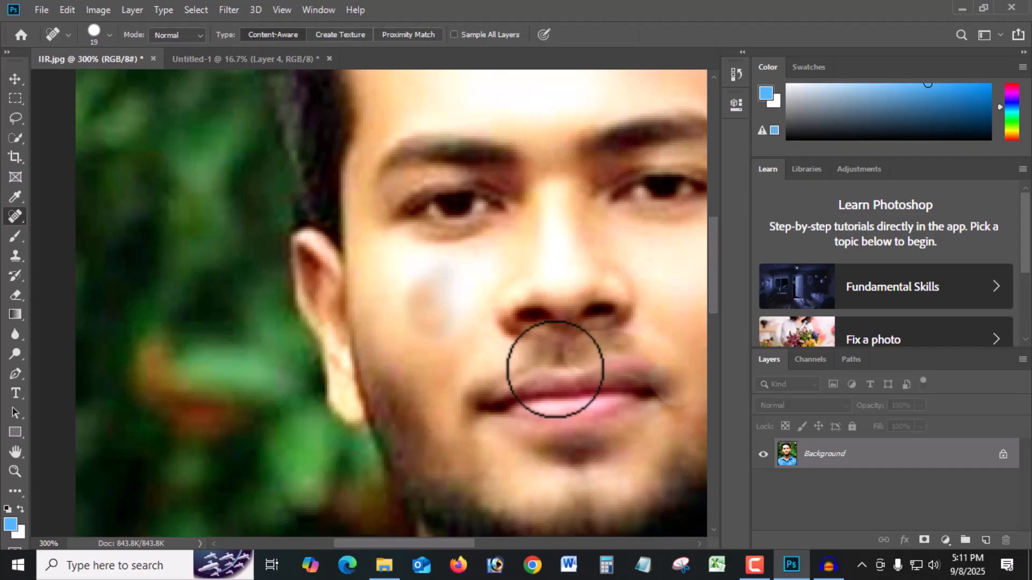
{"action": "key", "text": "XF86AudioRaiseVolume"}
{"action": "mouse_move", "coordinate": [430, 329]}
{"action": "left_mouse_down"}
{"action": "mouse_move", "coordinate": [419, 302]}
{"action": "mouse_move", "coordinate": [432, 284]}
{"action": "left_mouse_up"}
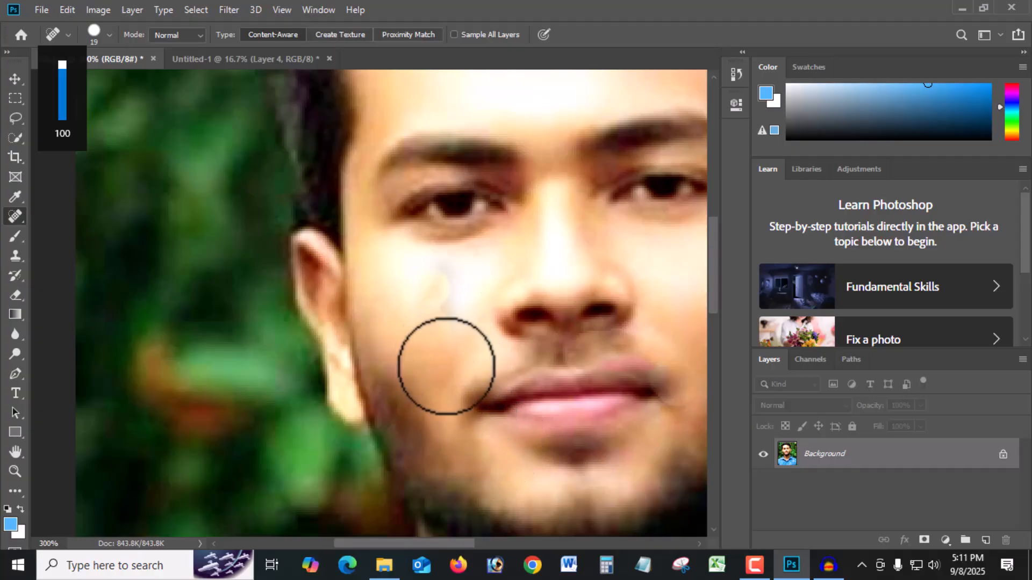
{"action": "left_click_drag", "start_coordinate": [454, 327], "coordinate": [435, 282]}
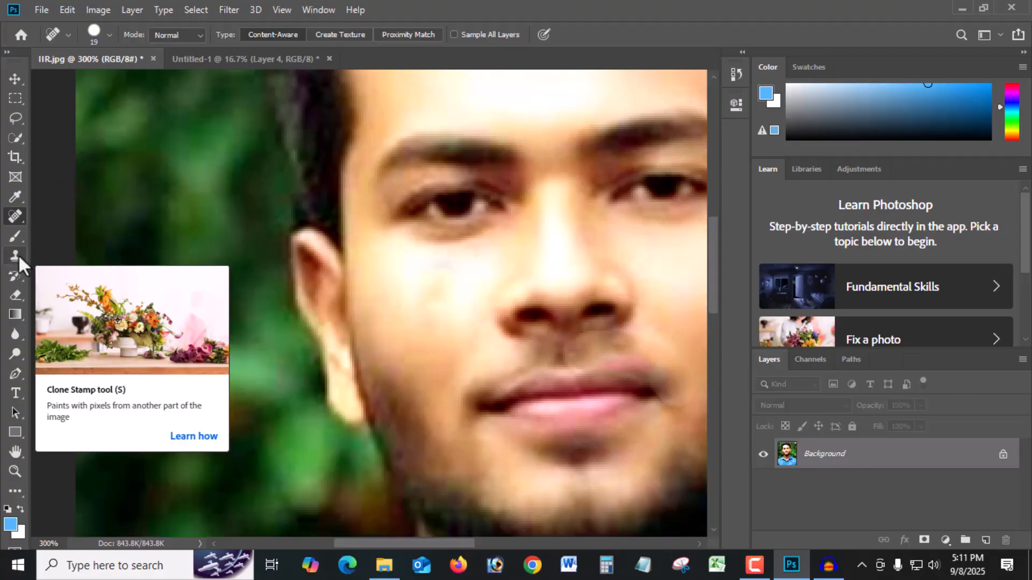
{"action": "key", "text": "XF86AudioRaiseVolume"}
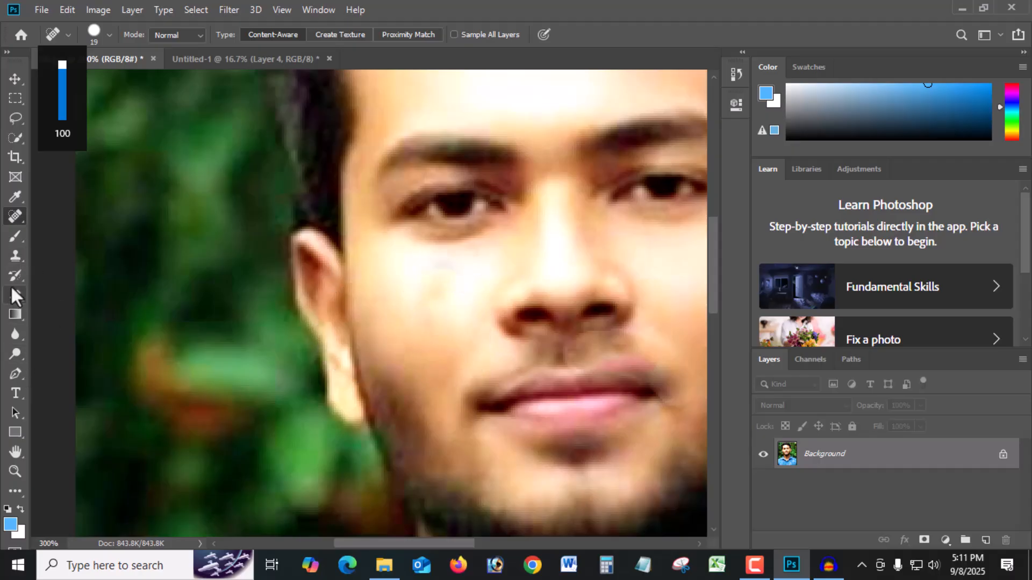
Even out the retouched cheek with Clone Stamp dabs sampled from the adjacent skin
{"action": "left_click", "coordinate": [15, 255]}
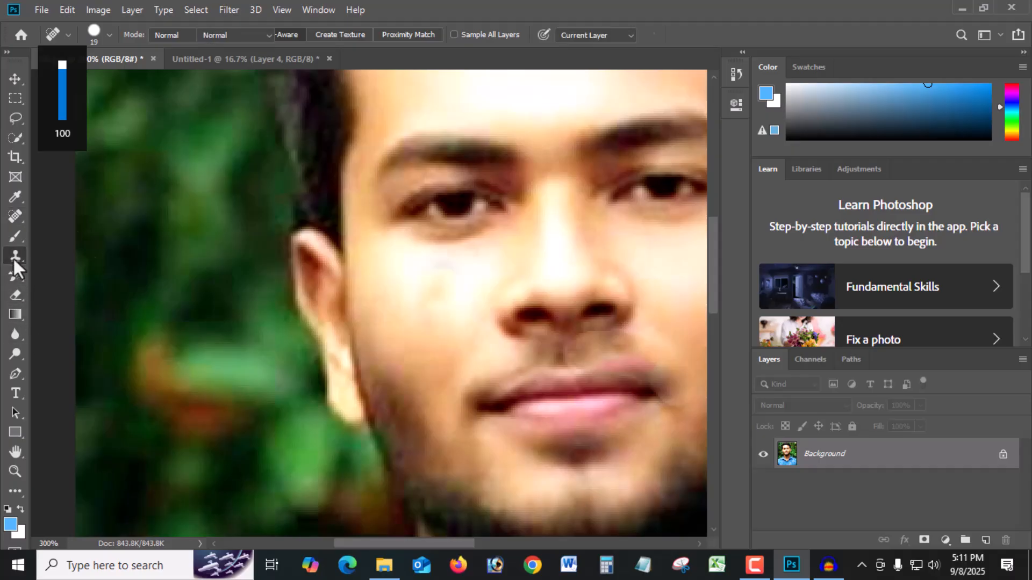
{"action": "left_click", "coordinate": [449, 324], "text": "alt"}
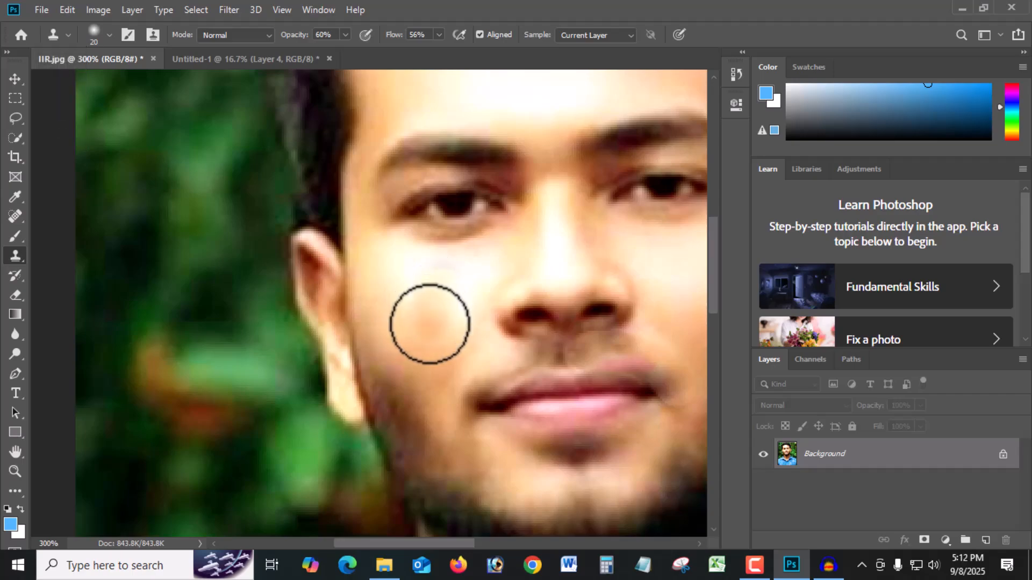
{"action": "key", "text": "space"}
{"action": "mouse_move", "coordinate": [608, 349]}
{"action": "left_mouse_down"}
{"action": "mouse_move", "coordinate": [560, 350]}
{"action": "mouse_move", "coordinate": [456, 307]}
{"action": "left_mouse_up"}
Select the entire IIR.jpg photo and fill it with the light blue foreground colour, leaving that colour as it is
{"action": "key", "text": "ctrl+minus"}
{"action": "key", "text": "ctrl+minus"}
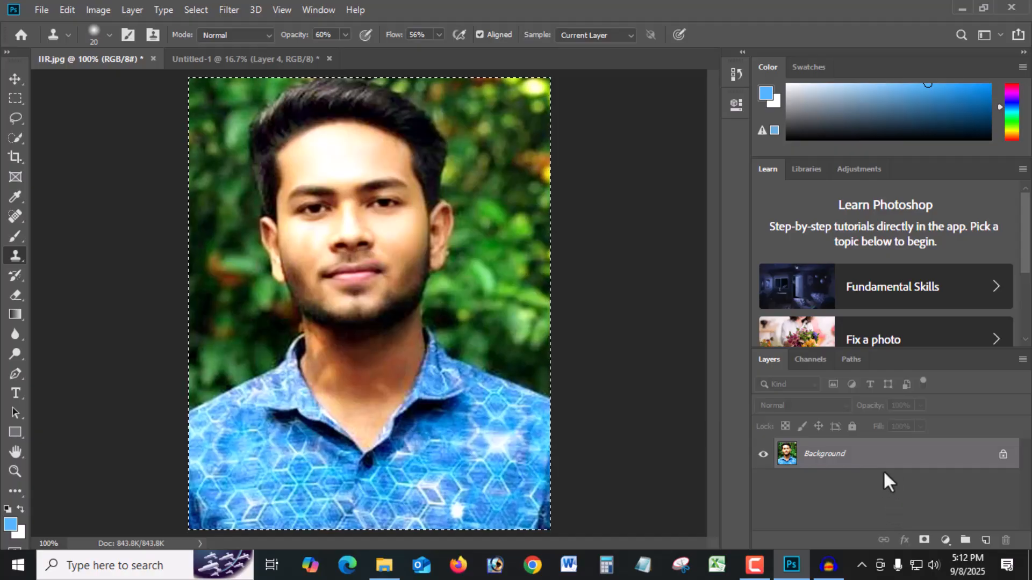
{"action": "key", "text": "XF86AudioRaiseVolume"}
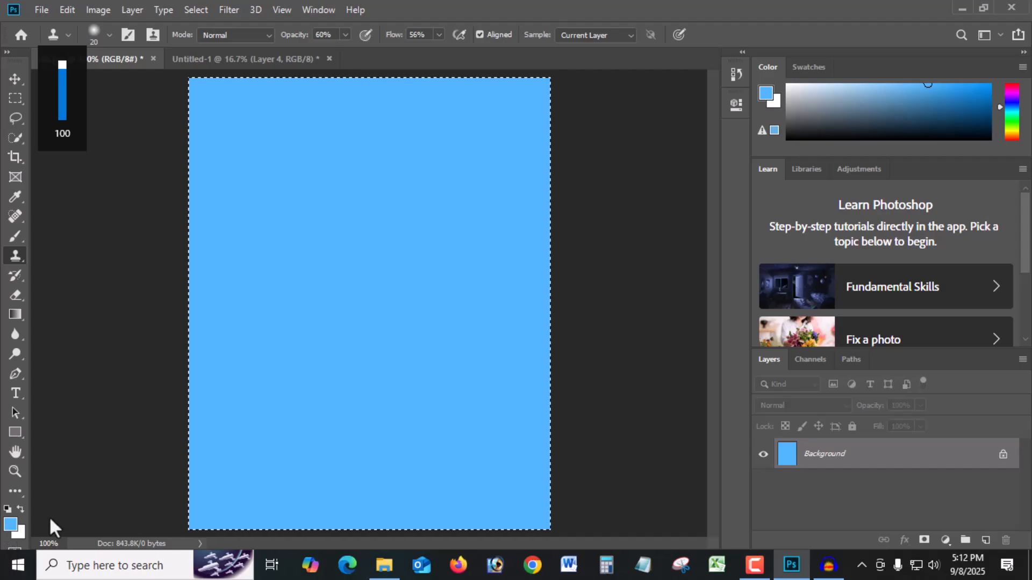
{"action": "left_click", "coordinate": [12, 527]}
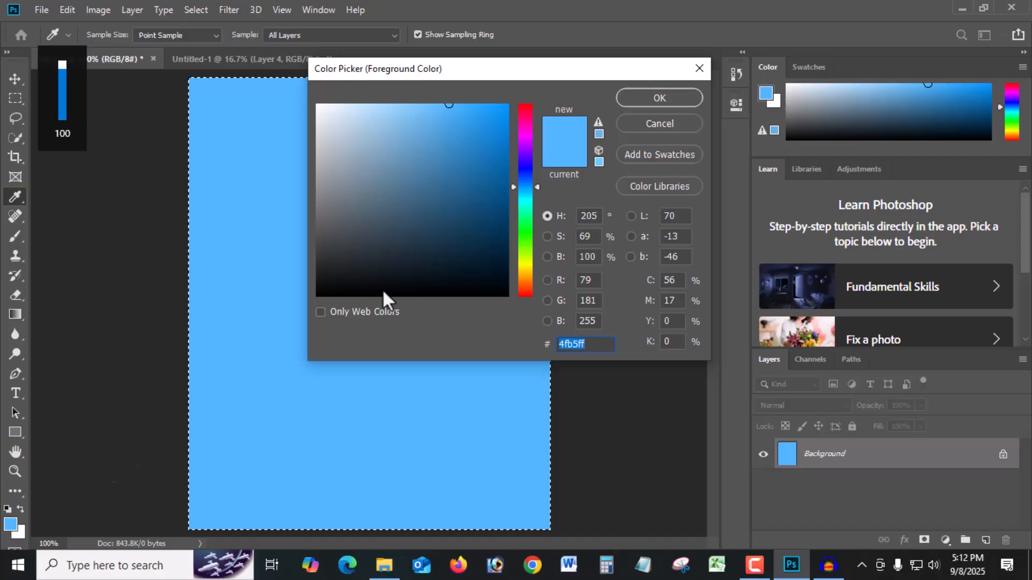
{"action": "left_click", "coordinate": [671, 124]}
{"action": "key", "text": "s"}
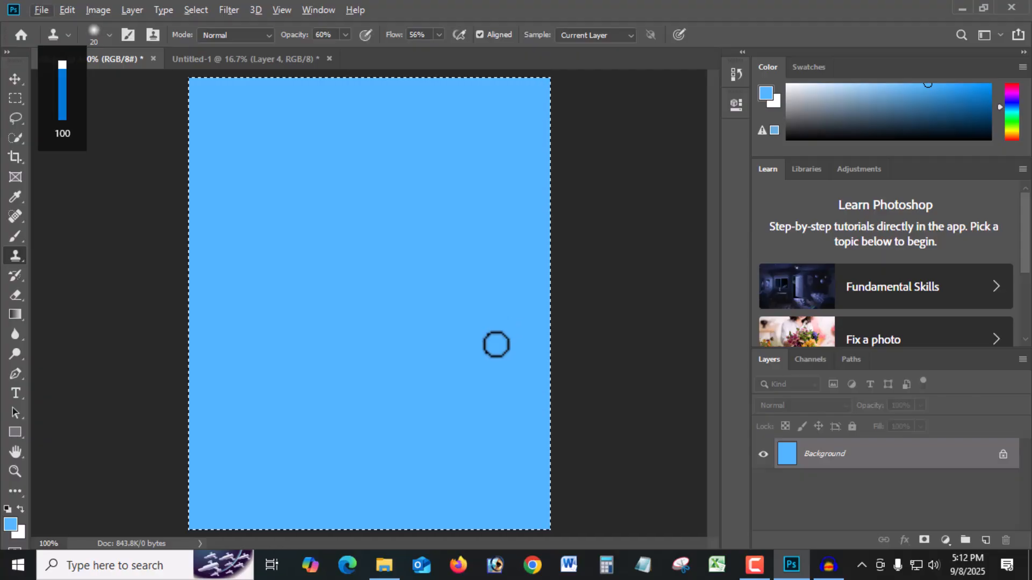
Try restoring the portrait through the blue fill with a 200 px History Brush, and reset the selected photo to solid light blue
{"action": "left_click", "coordinate": [17, 277]}
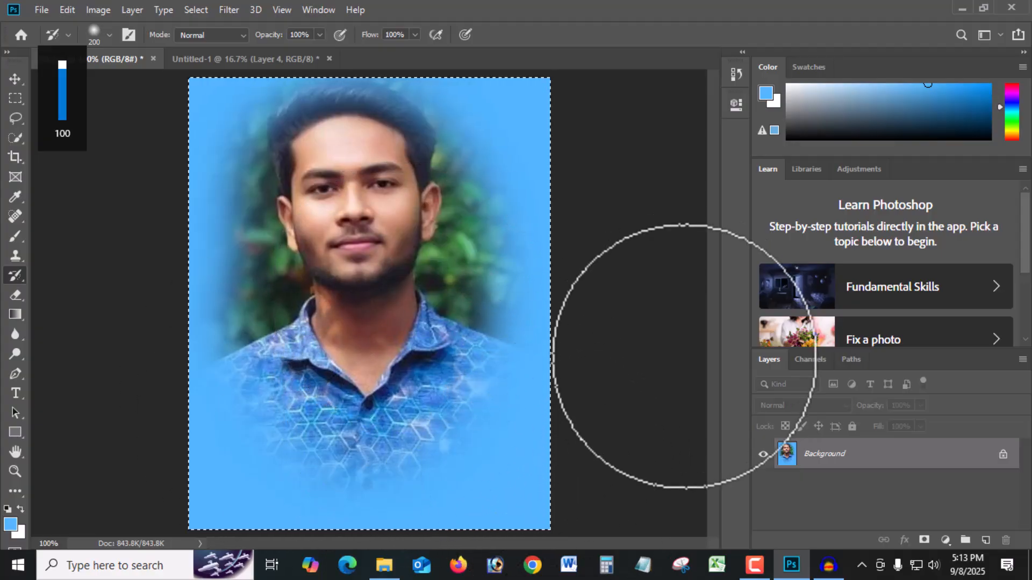
{"action": "key", "text": "ctrl+z"}
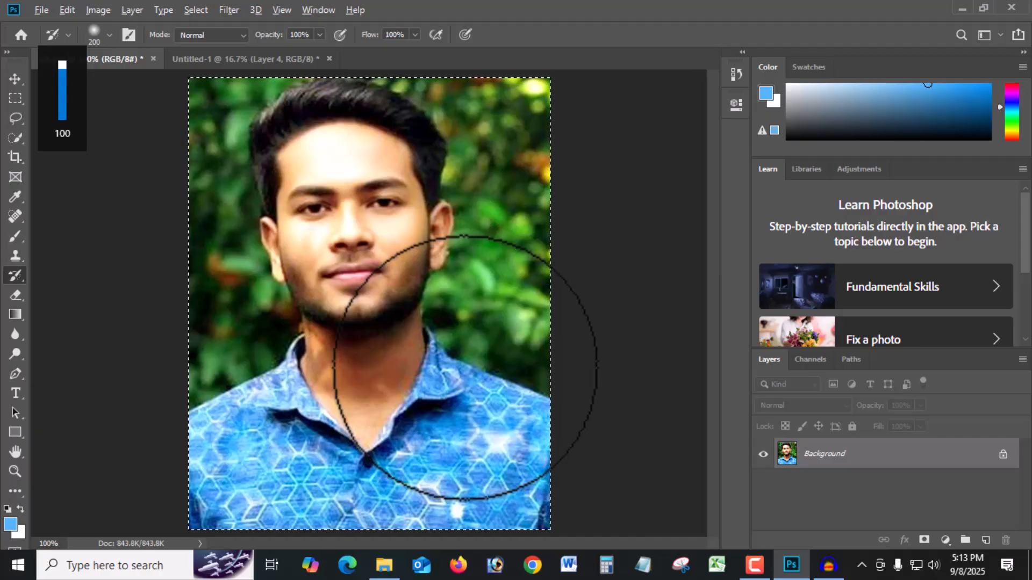
{"action": "key", "text": "alt+BackSpace"}
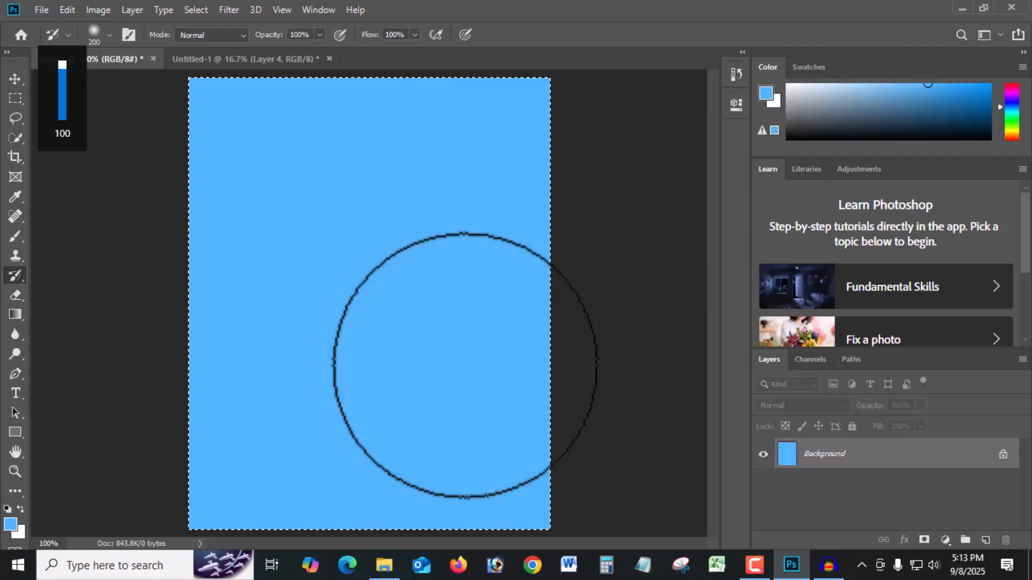
Set the foreground colour to purple c34fff and fill the whole selected photo with it
{"action": "left_click", "coordinate": [10, 524]}
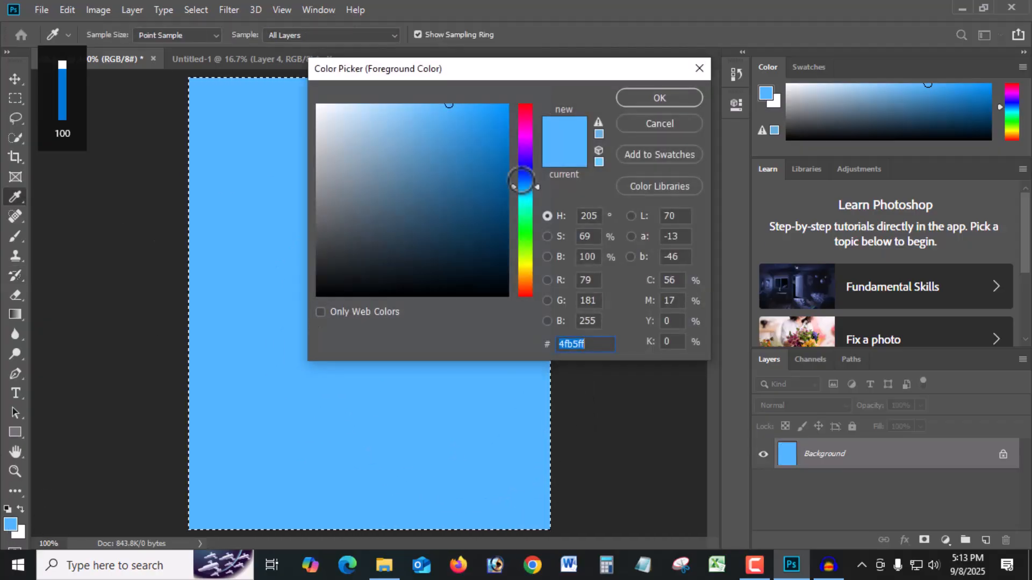
{"action": "left_click_drag", "start_coordinate": [524, 169], "coordinate": [532, 146]}
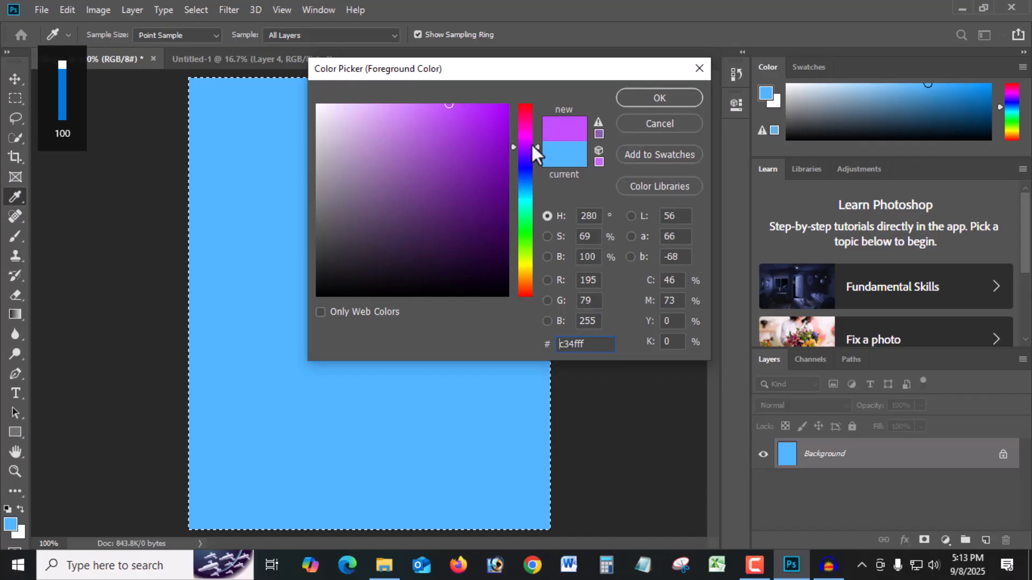
{"action": "key", "text": "Return"}
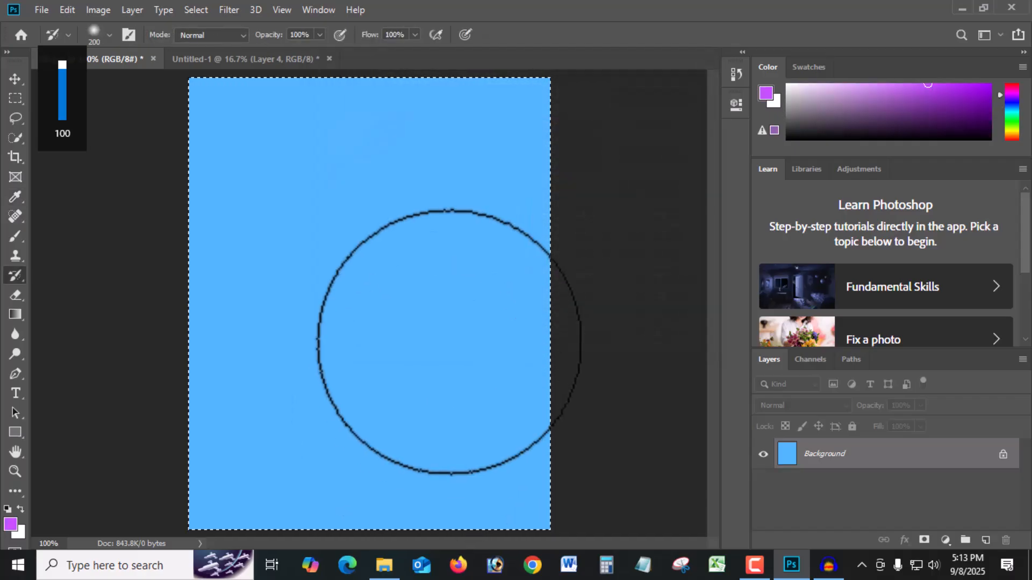
{"action": "key", "text": "alt+BackSpace"}
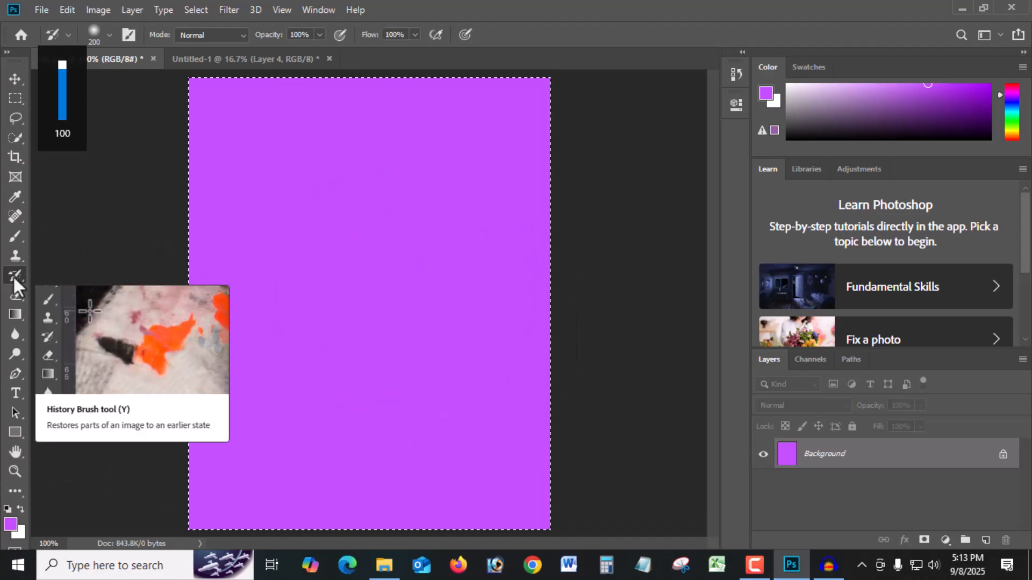
Paint the face, background foliage and shirt back through the purple fill with the 200 px History Brush
{"action": "mouse_move", "coordinate": [331, 308]}
{"action": "left_mouse_down"}
{"action": "mouse_move", "coordinate": [367, 213]}
{"action": "mouse_move", "coordinate": [404, 225]}
{"action": "mouse_move", "coordinate": [433, 312]}
{"action": "mouse_move", "coordinate": [410, 380]}
{"action": "mouse_move", "coordinate": [344, 396]}
{"action": "left_mouse_up"}
{"action": "mouse_move", "coordinate": [310, 166]}
{"action": "left_mouse_down"}
{"action": "mouse_move", "coordinate": [414, 146]}
{"action": "mouse_move", "coordinate": [474, 245]}
{"action": "mouse_move", "coordinate": [412, 328]}
{"action": "mouse_move", "coordinate": [417, 280]}
{"action": "left_mouse_up"}
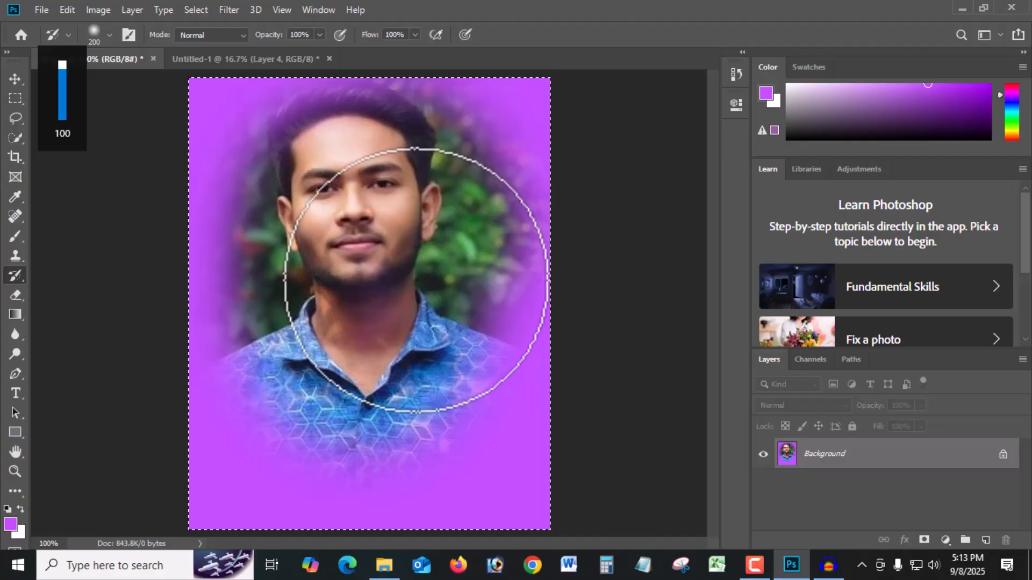
{"action": "left_click_drag", "start_coordinate": [430, 315], "coordinate": [423, 357]}
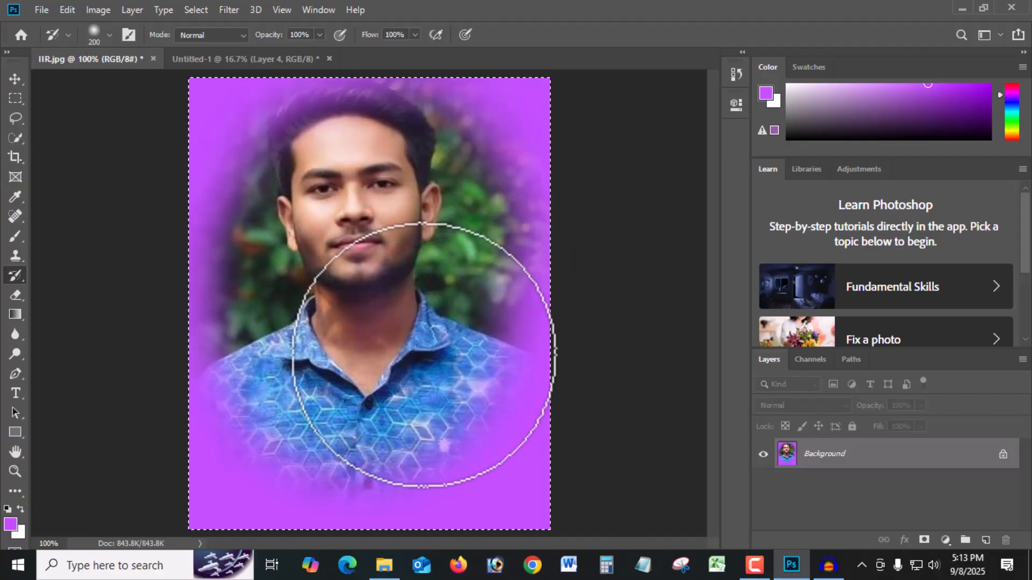
{"action": "key", "text": "0"}
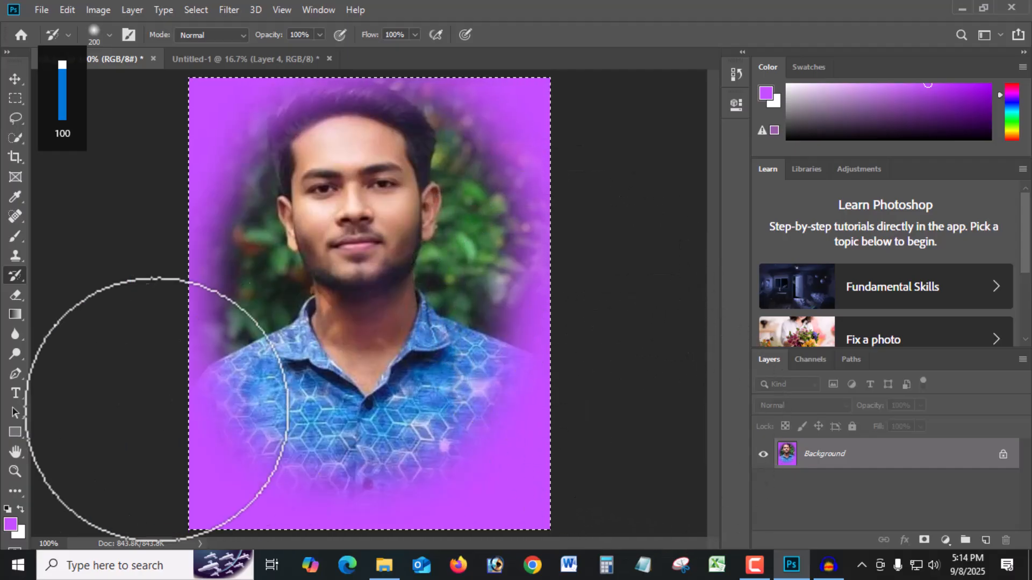
Undo the colour fills and History Brush strokes, and erase vertical streaks along the photo's upper-left edge with a 13 px Eraser
{"action": "left_click", "coordinate": [11, 296]}
{"action": "key", "text": "ctrl+z"}
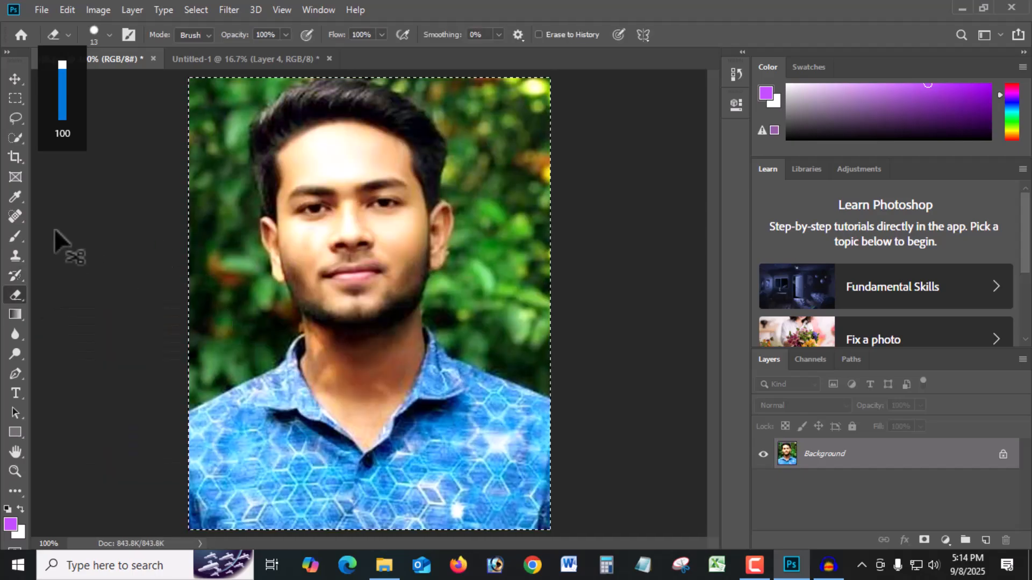
{"action": "left_click_drag", "start_coordinate": [196, 290], "coordinate": [192, 88]}
{"action": "left_click_drag", "start_coordinate": [208, 183], "coordinate": [210, 78]}
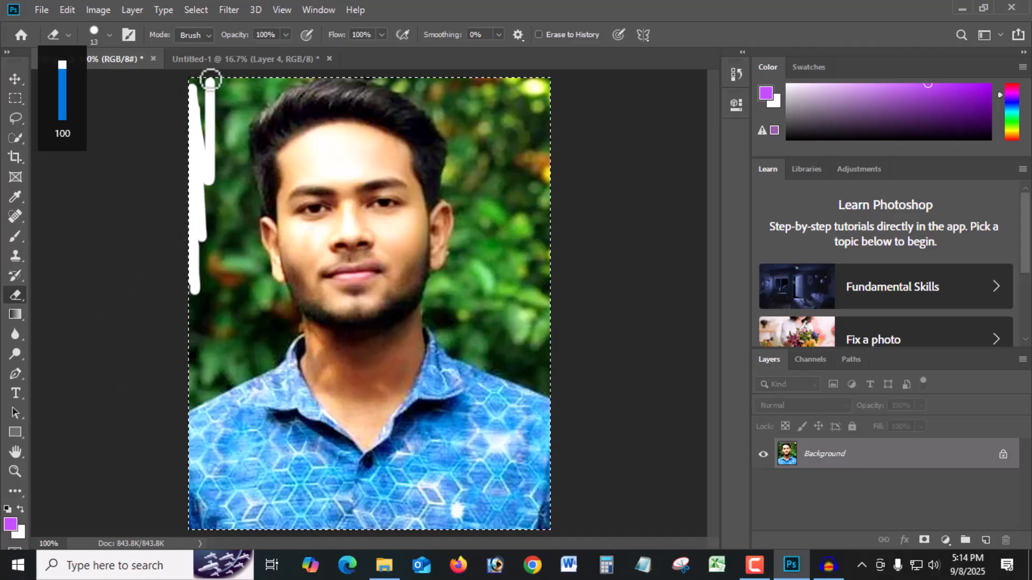
Keep the background colour white (ffffff) and erase most of the foliage on both sides of the portrait, enlarging the Eraser to 50 px
{"action": "left_click", "coordinate": [21, 534]}
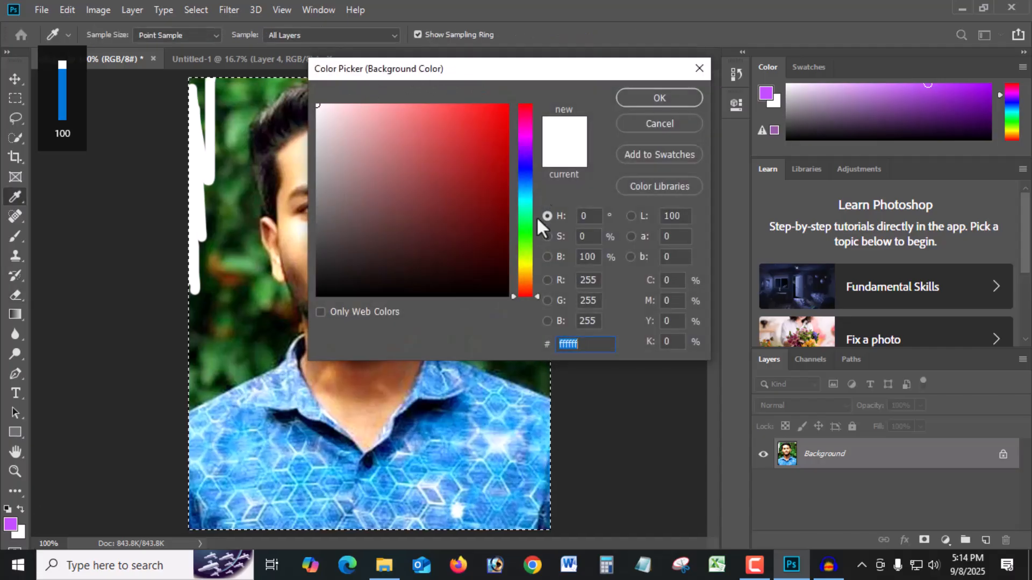
{"action": "left_click", "coordinate": [674, 98]}
{"action": "key", "text": "e"}
{"action": "left_click_drag", "start_coordinate": [220, 221], "coordinate": [210, 103]}
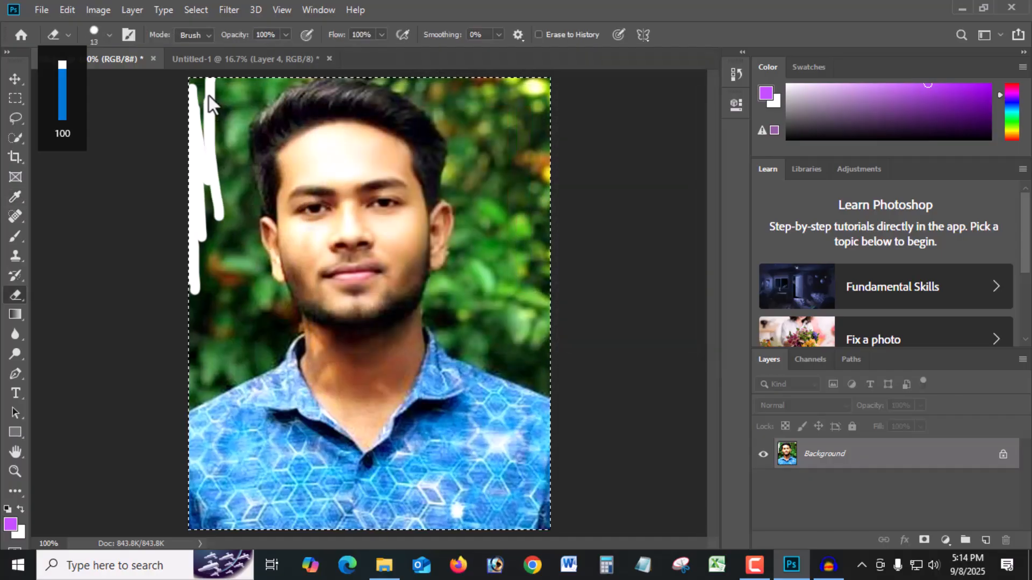
{"action": "mouse_move", "coordinate": [438, 288]}
{"action": "left_mouse_down"}
{"action": "mouse_move", "coordinate": [553, 376]}
{"action": "mouse_move", "coordinate": [505, 240]}
{"action": "mouse_move", "coordinate": [513, 81]}
{"action": "mouse_move", "coordinate": [571, 51]}
{"action": "mouse_move", "coordinate": [559, 288]}
{"action": "mouse_move", "coordinate": [518, 323]}
{"action": "mouse_move", "coordinate": [542, 359]}
{"action": "mouse_move", "coordinate": [502, 323]}
{"action": "mouse_move", "coordinate": [501, 150]}
{"action": "mouse_move", "coordinate": [458, 46]}
{"action": "mouse_move", "coordinate": [488, 173]}
{"action": "mouse_move", "coordinate": [472, 288]}
{"action": "mouse_move", "coordinate": [530, 349]}
{"action": "left_mouse_up"}
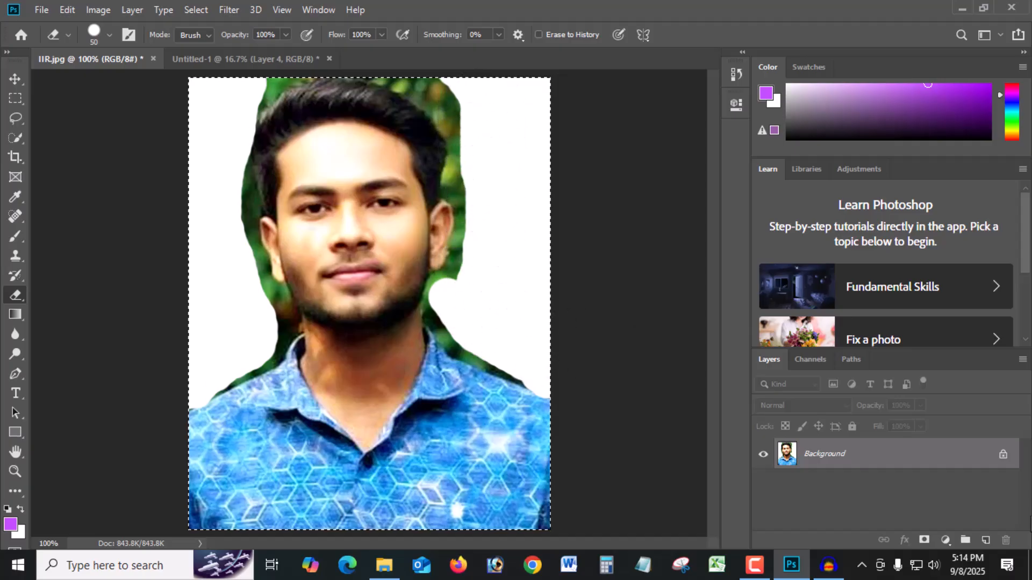
Convert the Background into Layer 0 and erase the area right of the head and a strip at the left to transparency
{"action": "double_click", "coordinate": [984, 462]}
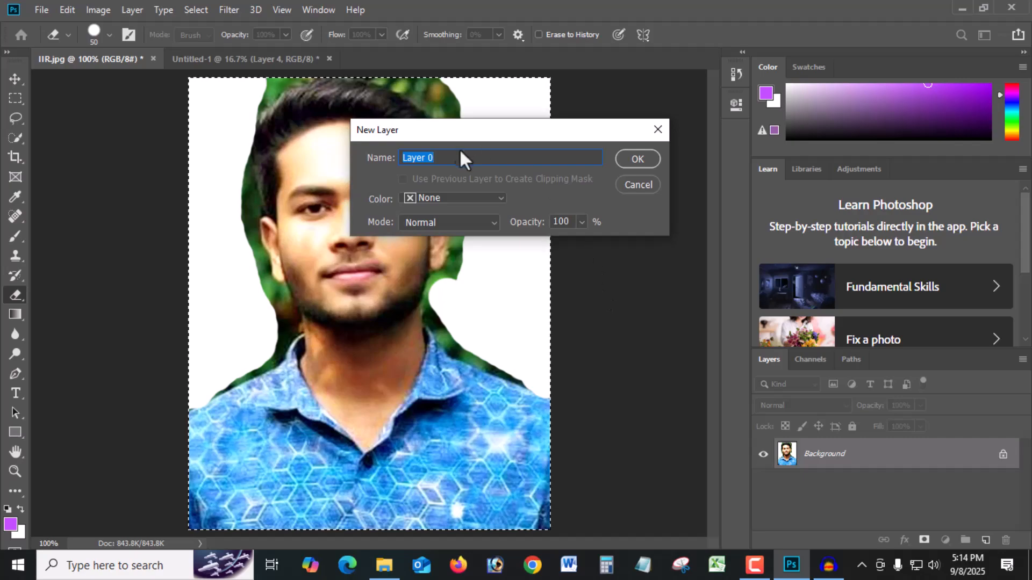
{"action": "left_click", "coordinate": [640, 158]}
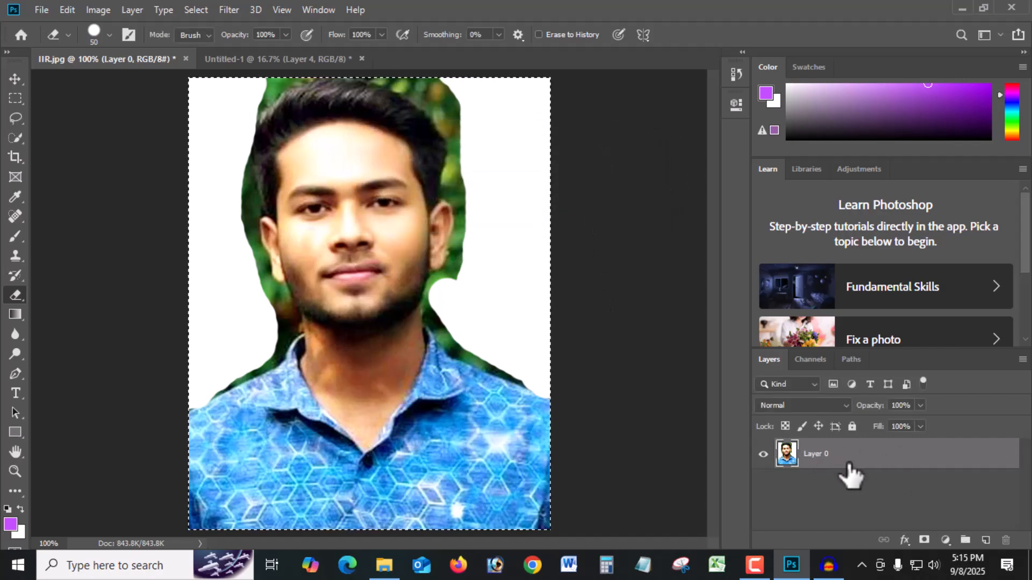
{"action": "mouse_move", "coordinate": [559, 359]}
{"action": "left_mouse_down"}
{"action": "mouse_move", "coordinate": [529, 318]}
{"action": "mouse_move", "coordinate": [511, 121]}
{"action": "mouse_move", "coordinate": [553, 295]}
{"action": "mouse_move", "coordinate": [531, 119]}
{"action": "mouse_move", "coordinate": [451, 90]}
{"action": "mouse_move", "coordinate": [560, 113]}
{"action": "mouse_move", "coordinate": [637, 302]}
{"action": "left_mouse_up"}
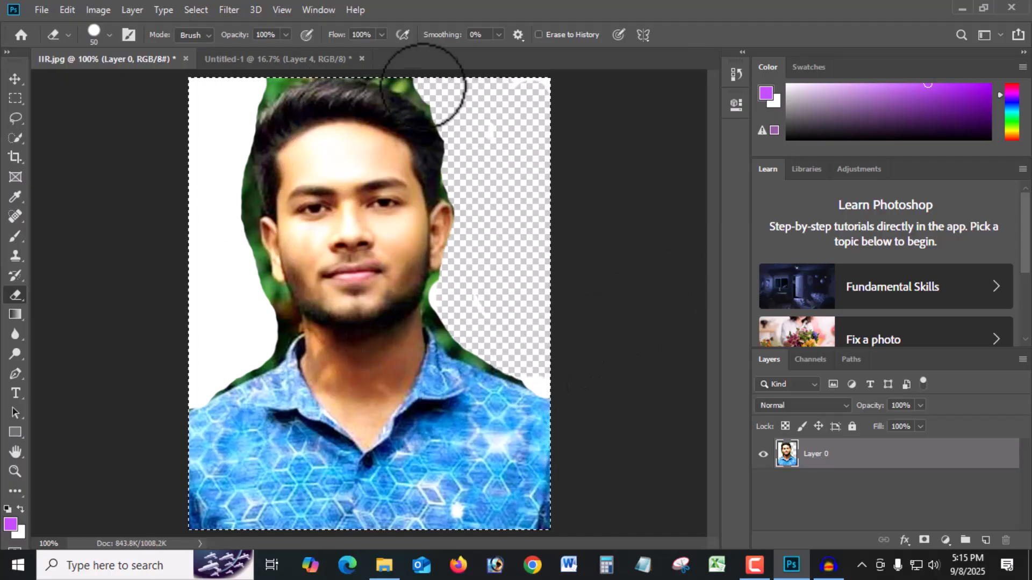
{"action": "left_click_drag", "start_coordinate": [214, 154], "coordinate": [210, 300]}
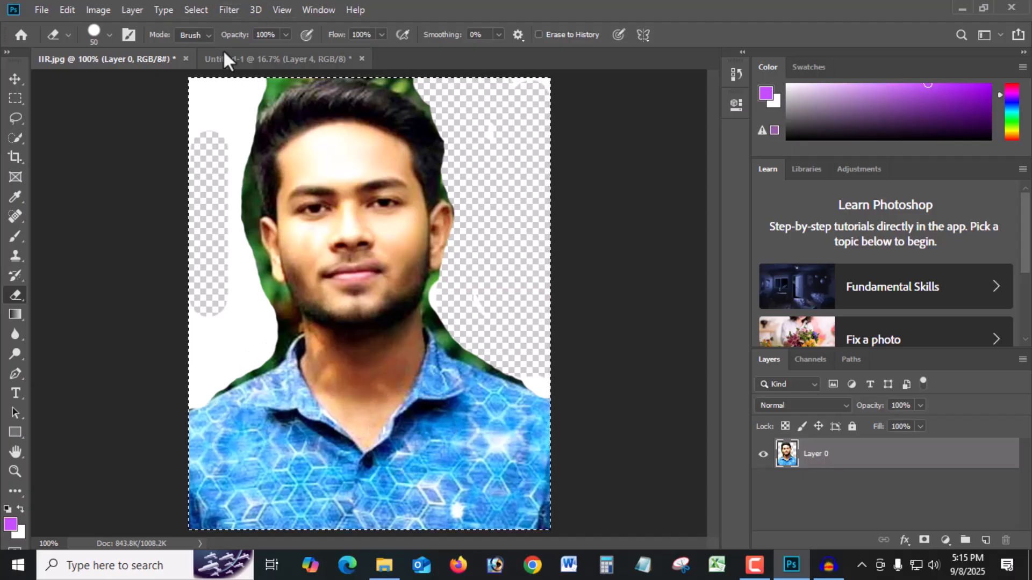
Open "WhatsApp Image 2025-09-08 at 12.39.01 PM.jpeg" from the Downloads folder
{"action": "left_click", "coordinate": [37, 13]}
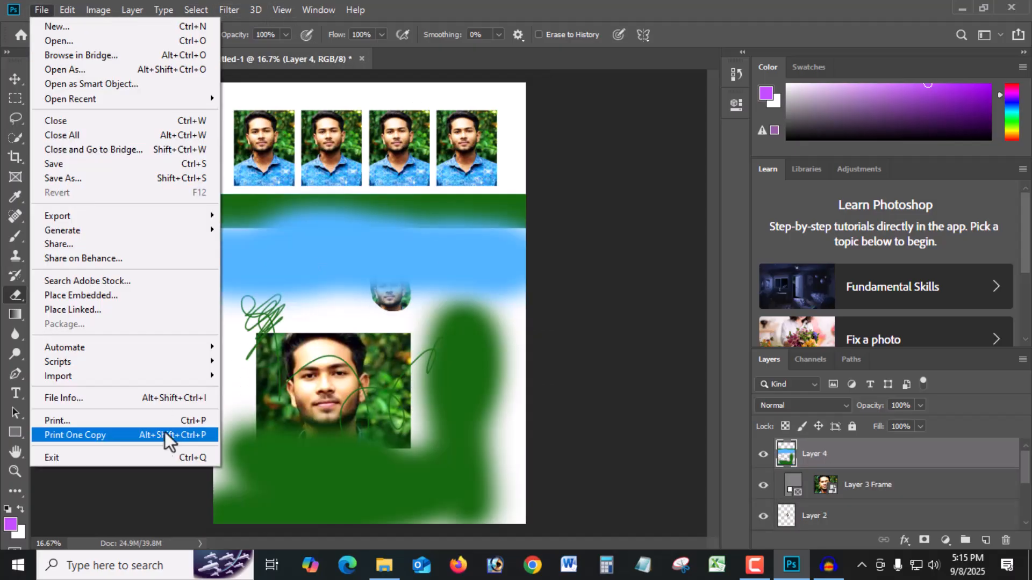
{"action": "left_click", "coordinate": [47, 67]}
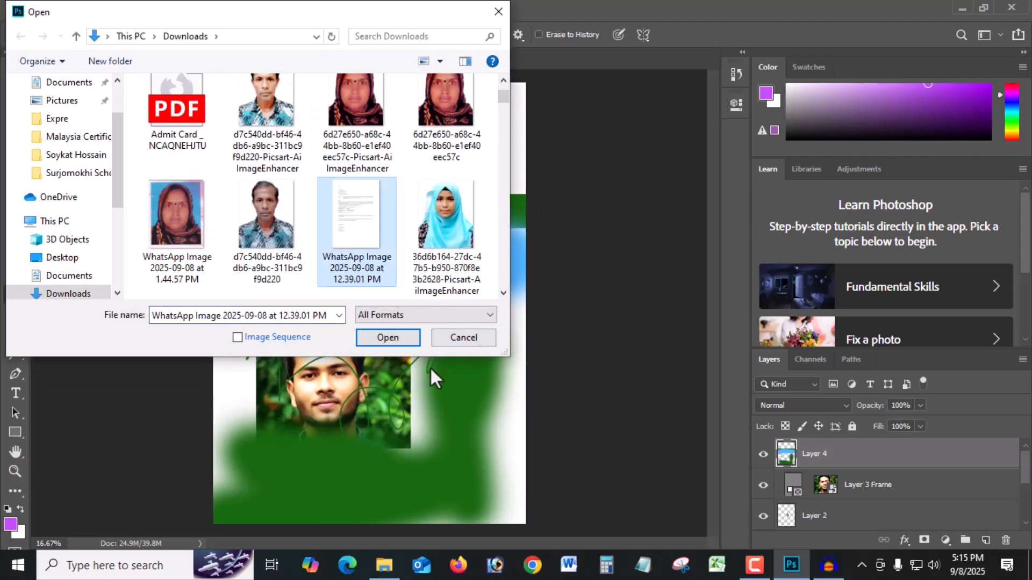
{"action": "left_click", "coordinate": [399, 340]}
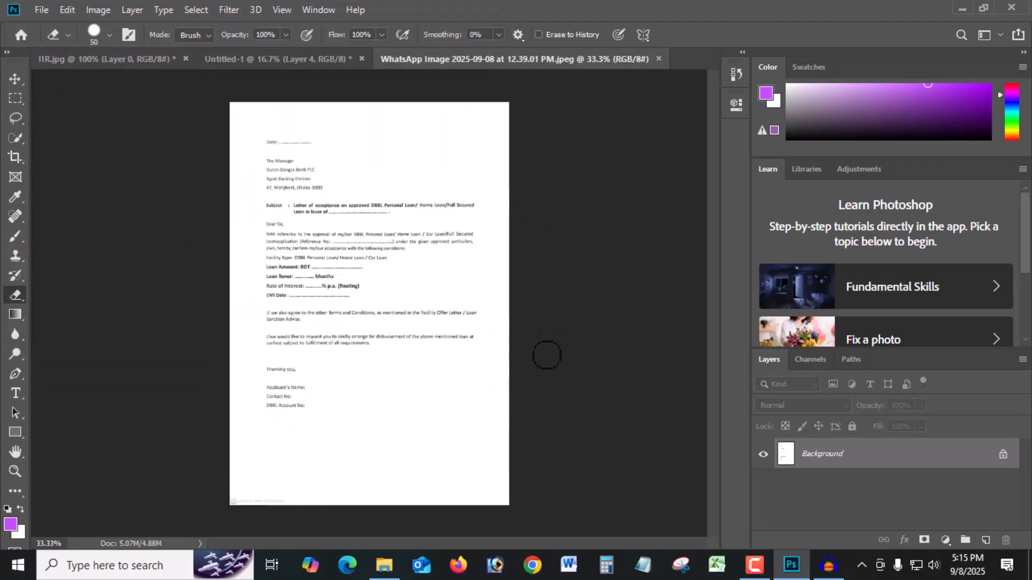
Add 12 pt text "Floatings" just below "(floating)" in the Rate of Interest line, and replace its wording with the person's name in parentheses
{"action": "key", "text": "ctrl+plus"}
{"action": "key", "text": "ctrl+plus"}
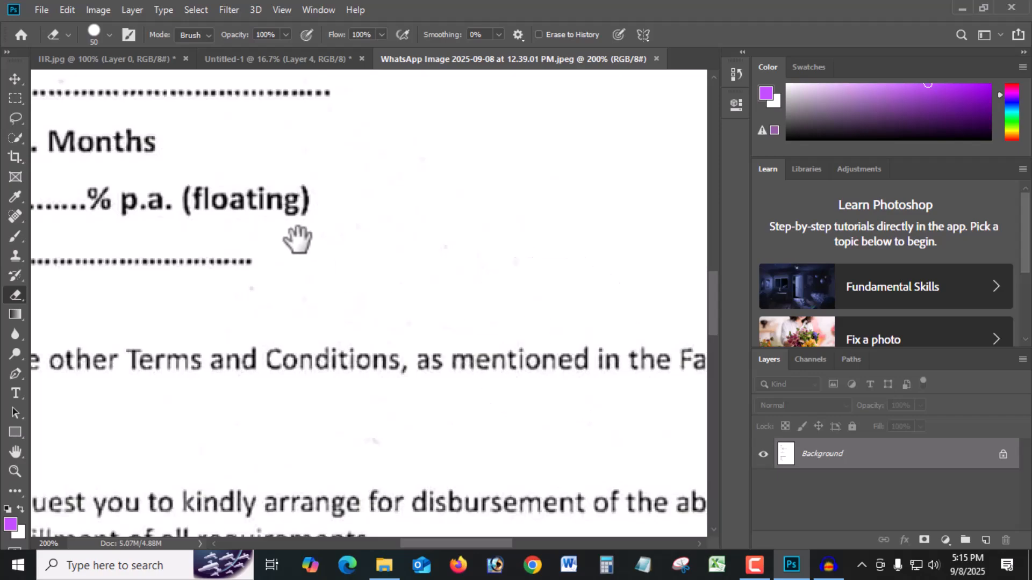
{"action": "left_click_drag", "start_coordinate": [299, 241], "coordinate": [511, 350]}
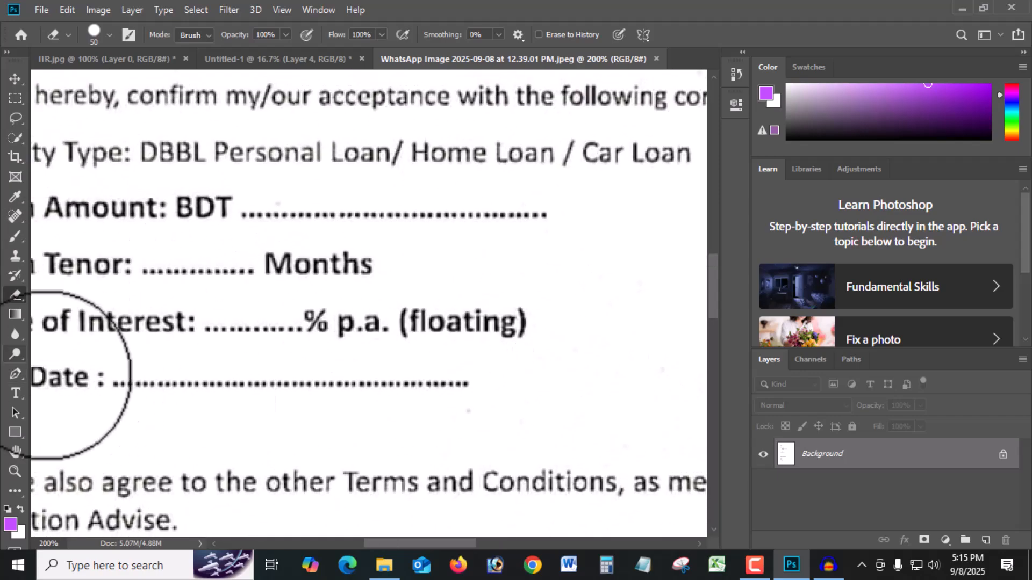
{"action": "left_click", "coordinate": [15, 394]}
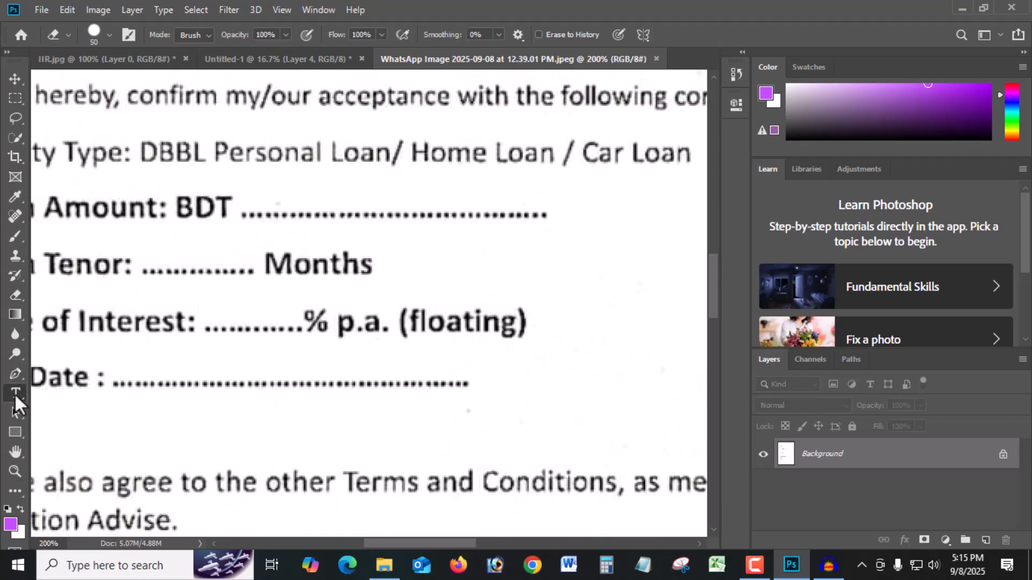
{"action": "left_click", "coordinate": [504, 354]}
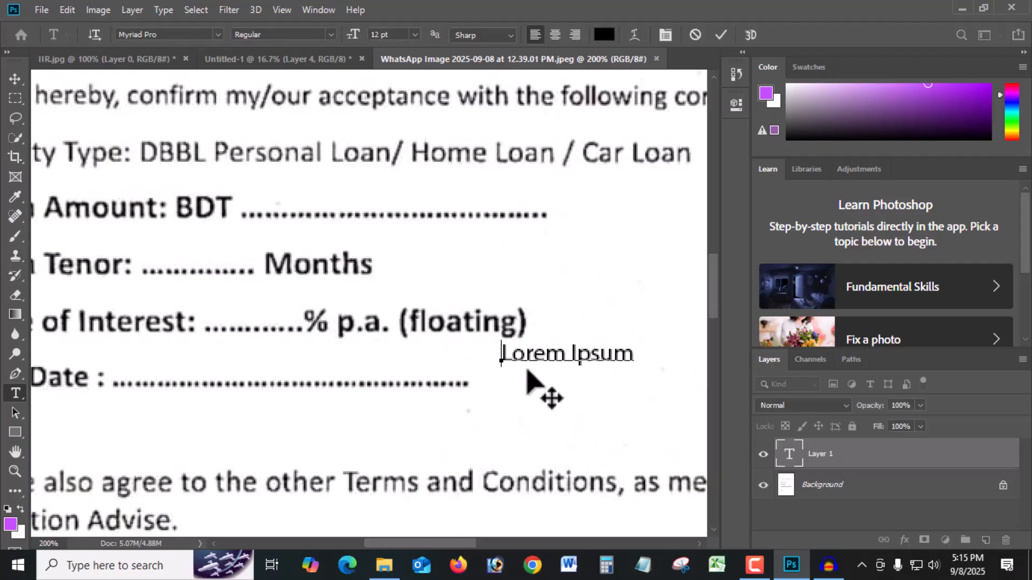
{"action": "type", "text": "Floatings"}
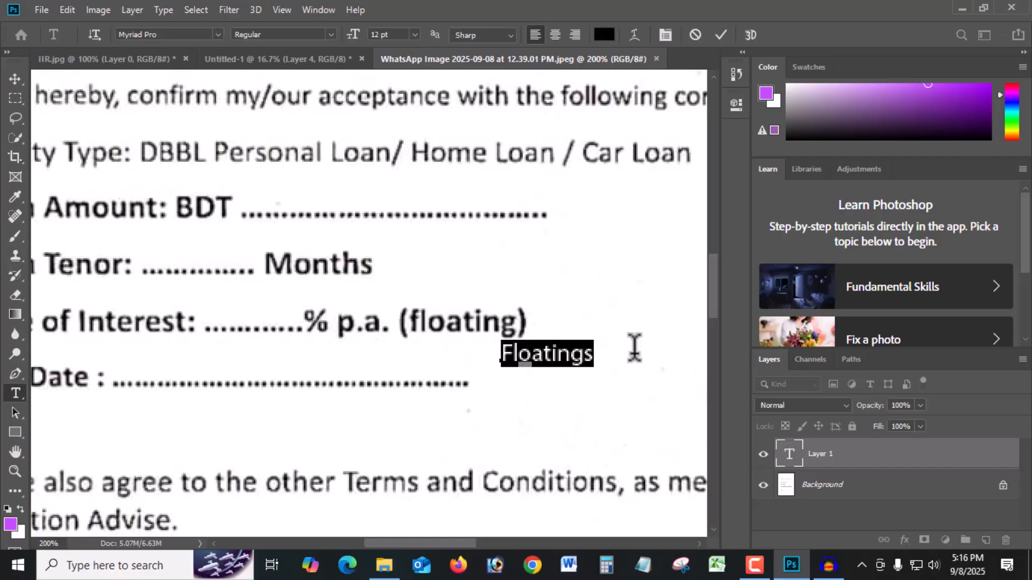
{"action": "type", "text": "Taibul)"}
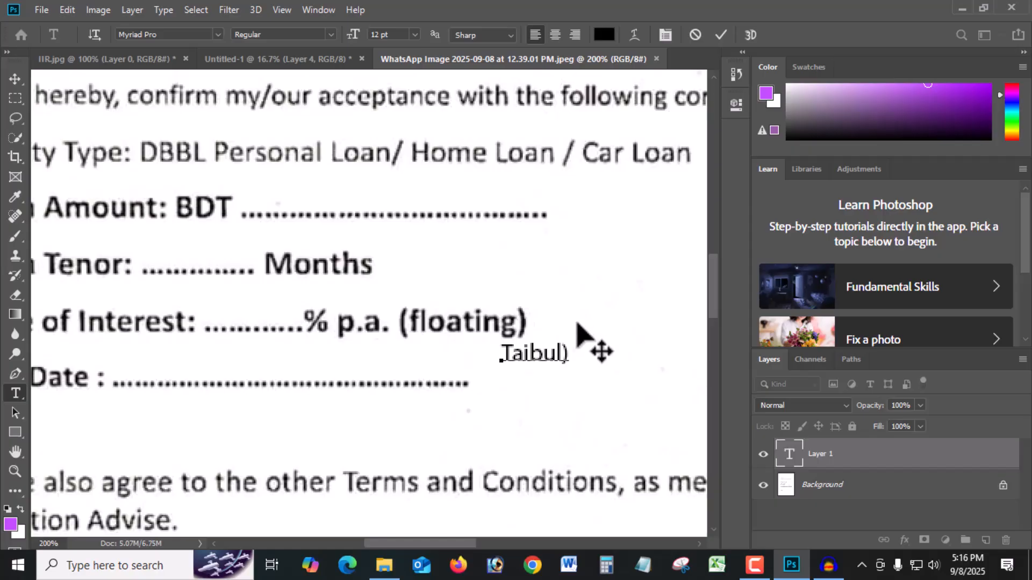
{"action": "left_click", "coordinate": [504, 349]}
{"action": "type", "text": "("}
Make the bracketed name bold and move it over the printed "(floating)"
{"action": "key", "text": "ctrl+a"}
{"action": "key", "text": "ctrl+shift+b"}
{"action": "left_click", "coordinate": [560, 353]}
{"action": "left_click_drag", "start_coordinate": [572, 388], "coordinate": [472, 350]}
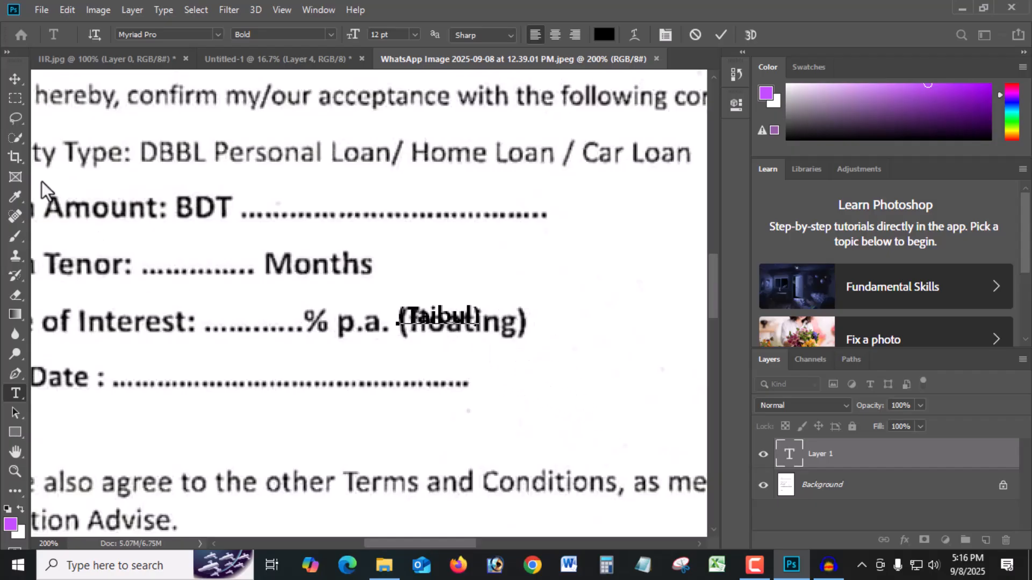
Scale the bracketed name to 157.79% and align it so it covers the printed "(floating)"
{"action": "left_click", "coordinate": [15, 80]}
{"action": "left_click_drag", "start_coordinate": [507, 344], "coordinate": [535, 345]}
{"action": "key", "text": "ctrl+t"}
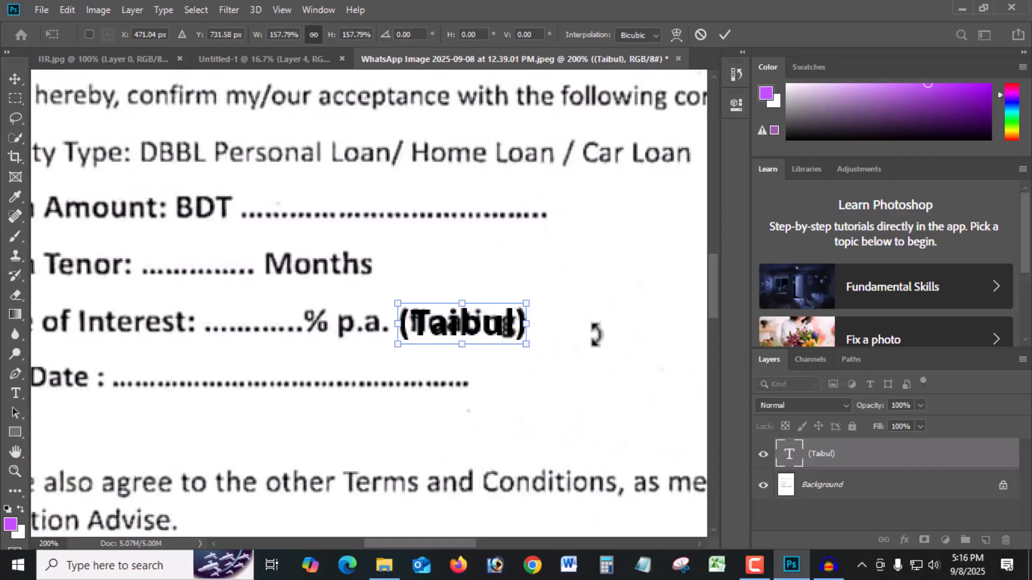
{"action": "key", "text": "Return"}
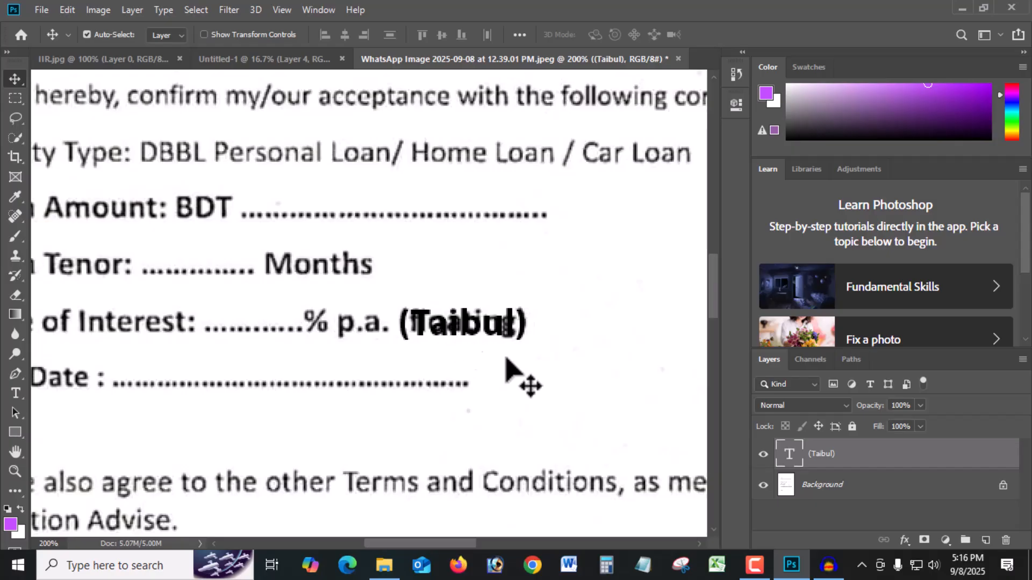
Erase the printed "(floating)" beneath the new text on the Background layer with the 50 px Eraser
{"action": "left_click", "coordinate": [818, 489]}
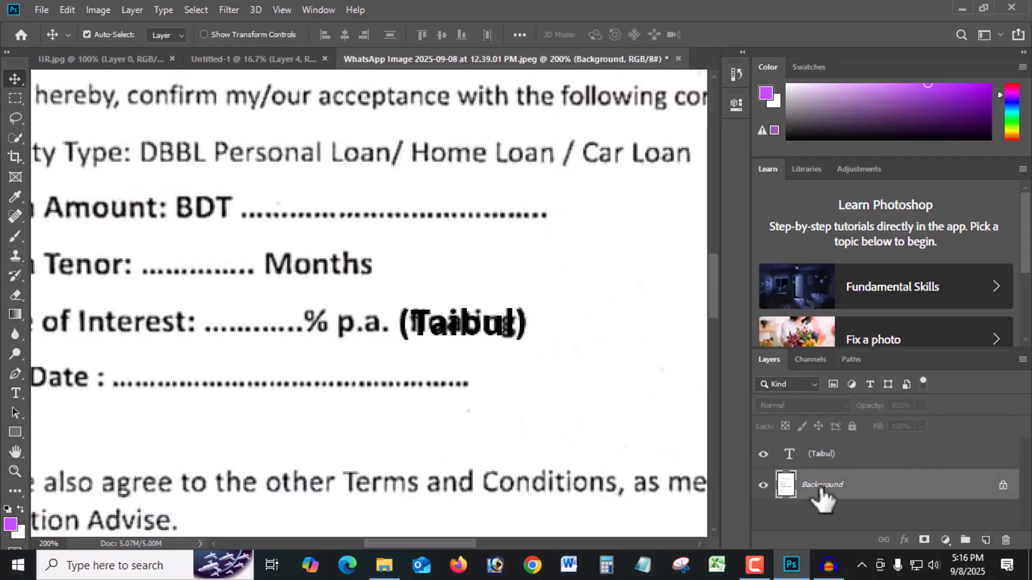
{"action": "left_click", "coordinate": [16, 295]}
{"action": "left_click_drag", "start_coordinate": [427, 333], "coordinate": [519, 331]}
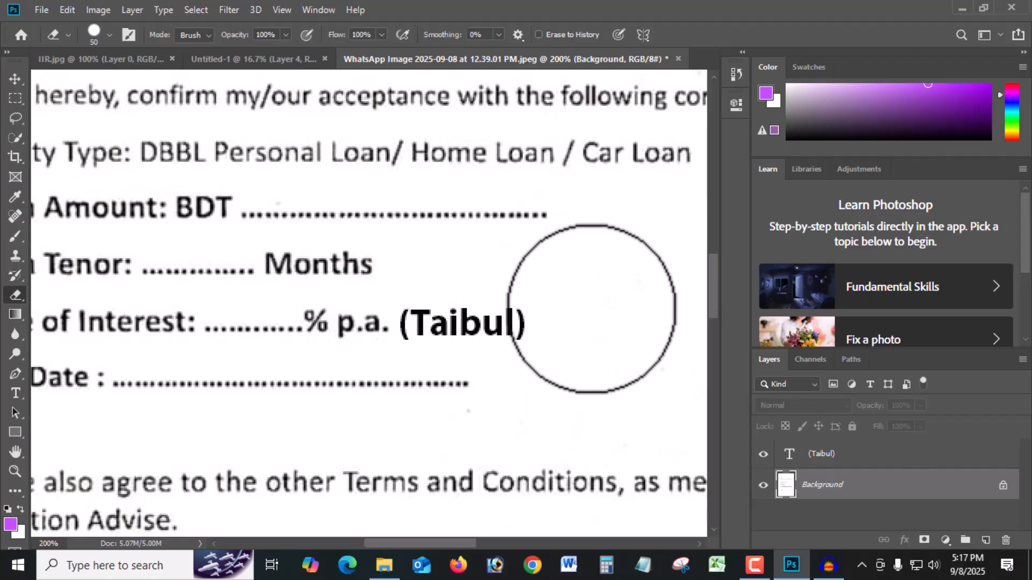
{"action": "left_click", "coordinate": [242, 59]}
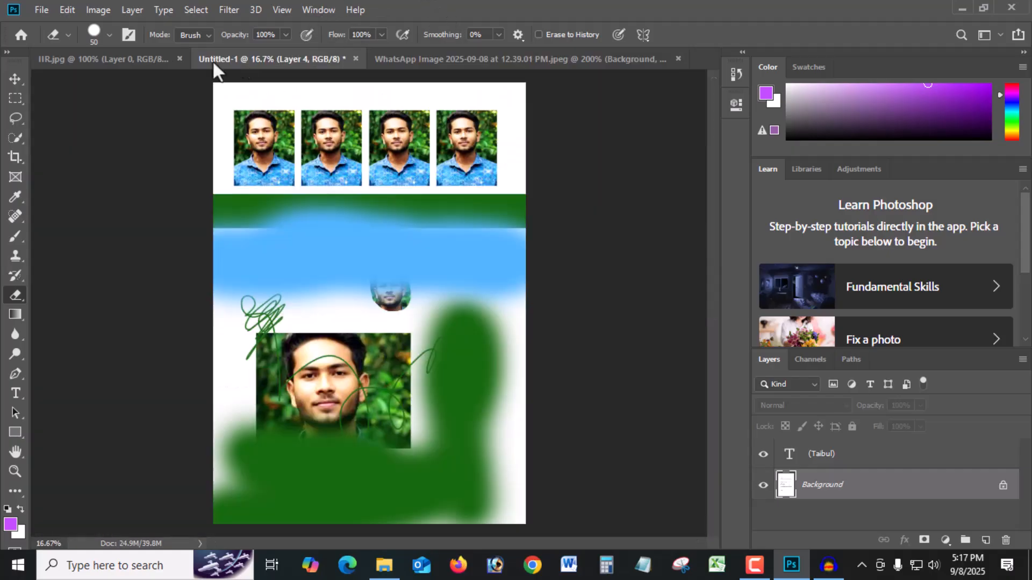
{"action": "left_click", "coordinate": [115, 59]}
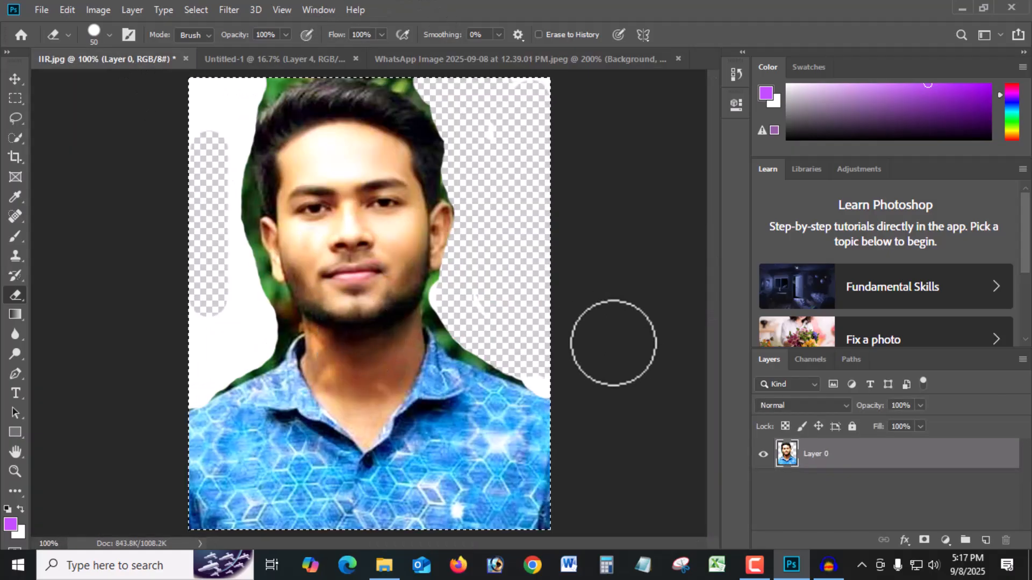
{"action": "left_click", "coordinate": [437, 65]}
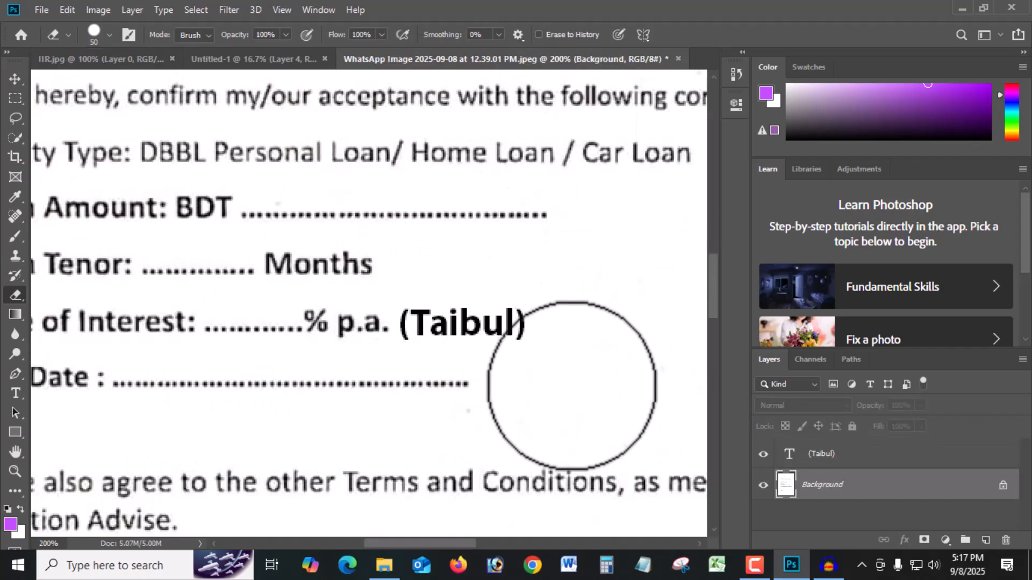
{"action": "left_click", "coordinate": [826, 455]}
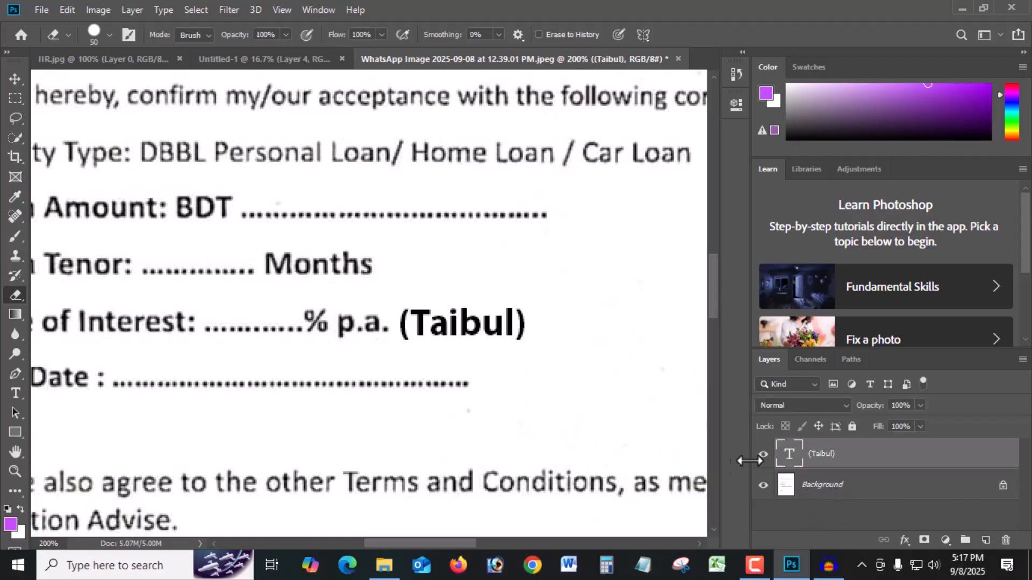
{"action": "left_click", "coordinate": [842, 492]}
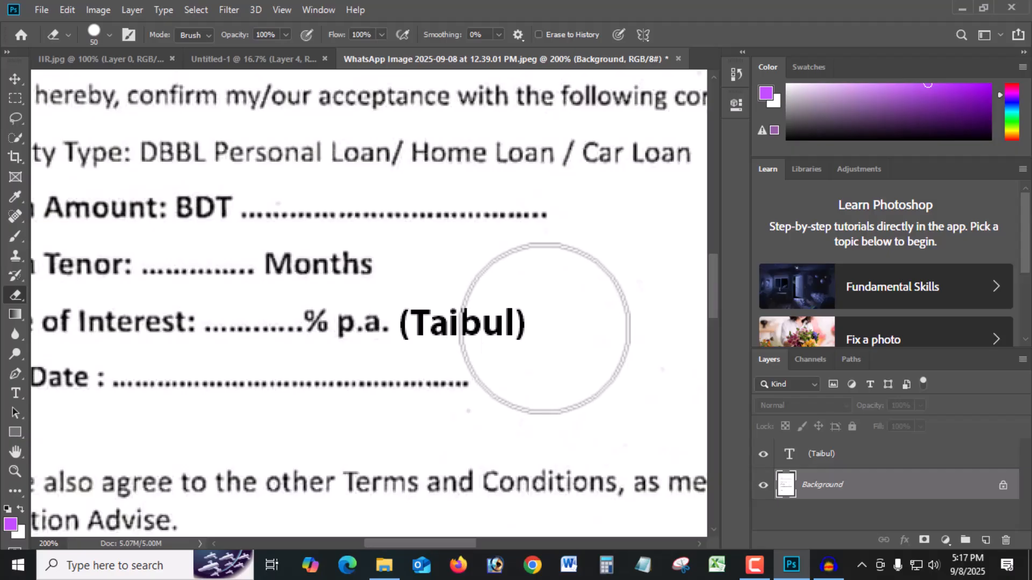
Erase the dotted line after "Loan Amount: BDT" and the final "s" of "Months" with the 50 px Eraser
{"action": "scroll", "coordinate": [579, 330], "scroll_direction": "up", "scroll_amount": 3}
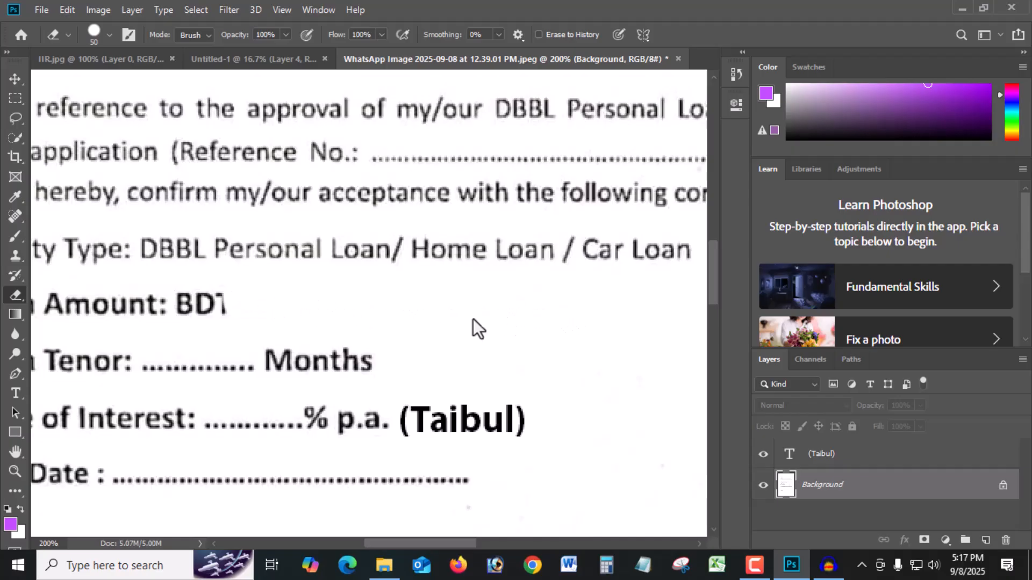
{"action": "scroll", "coordinate": [467, 410], "scroll_direction": "down", "scroll_amount": 1}
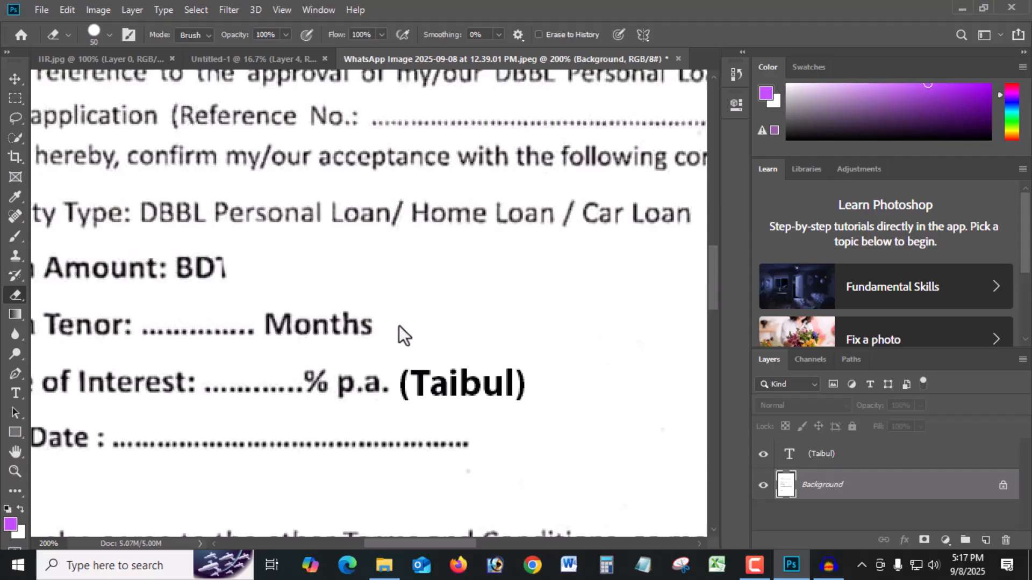
{"action": "left_click", "coordinate": [367, 326]}
Try erasing the "Scanned with CamScanner" mark at the foot of the page with the 50 px Eraser
{"action": "scroll", "coordinate": [234, 369], "scroll_direction": "down", "scroll_amount": 6}
{"action": "scroll", "coordinate": [294, 377], "scroll_direction": "down", "scroll_amount": 3}
{"action": "scroll", "coordinate": [318, 392], "scroll_direction": "up", "scroll_amount": 6}
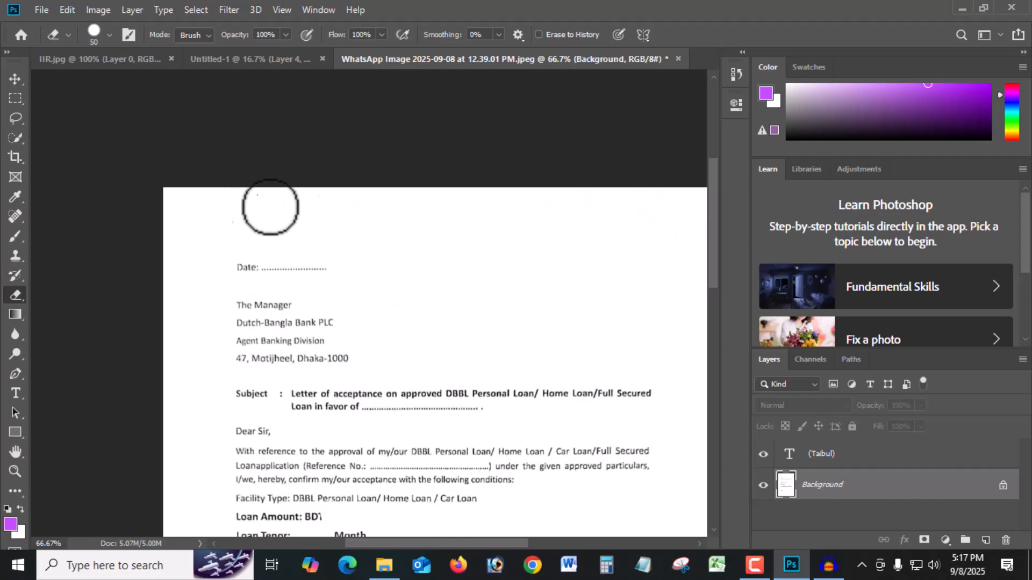
{"action": "scroll", "coordinate": [563, 323], "scroll_direction": "down", "scroll_amount": 4}
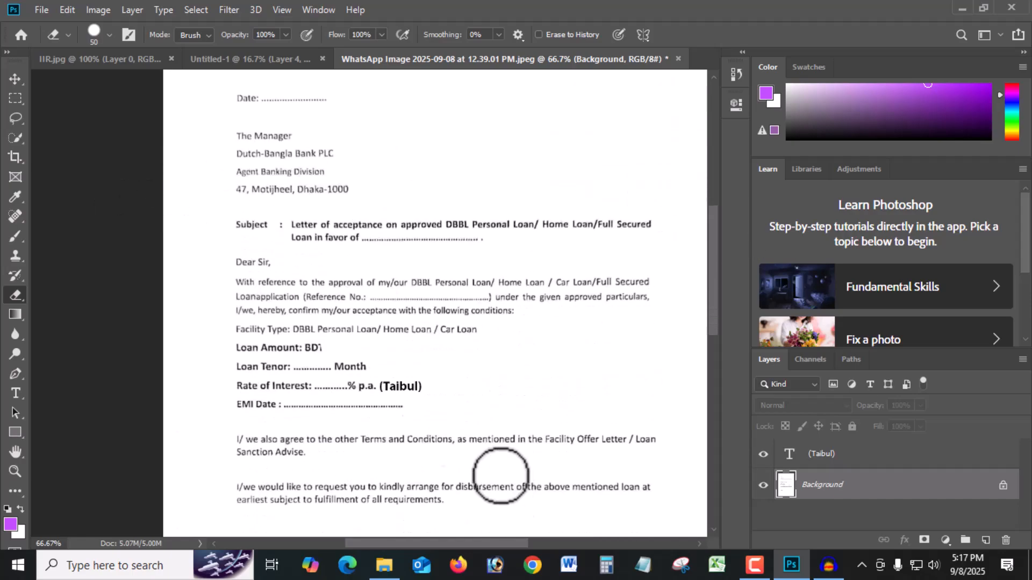
{"action": "scroll", "coordinate": [508, 497], "scroll_direction": "down", "scroll_amount": 9}
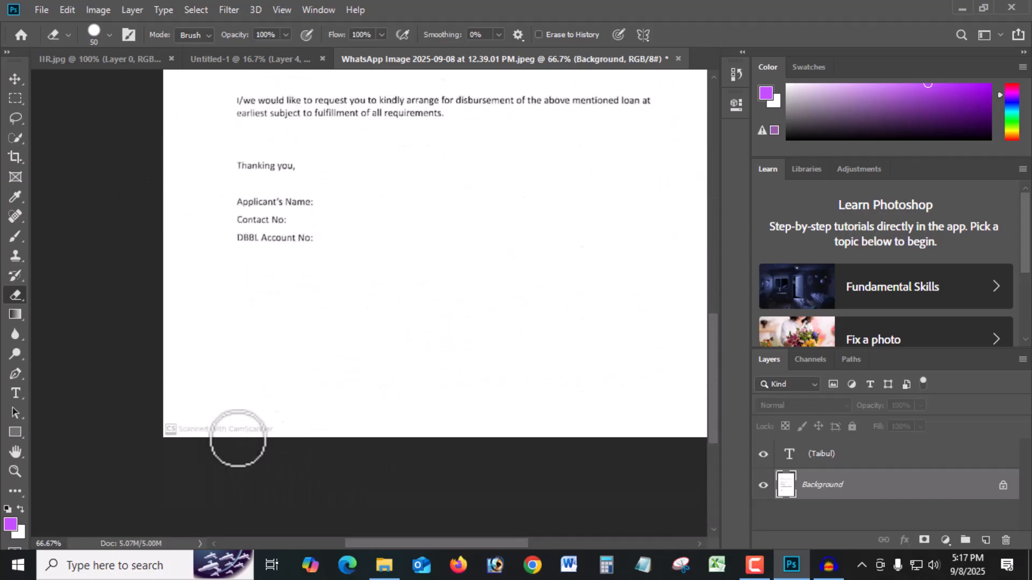
{"action": "key", "text": "ctrl+plus"}
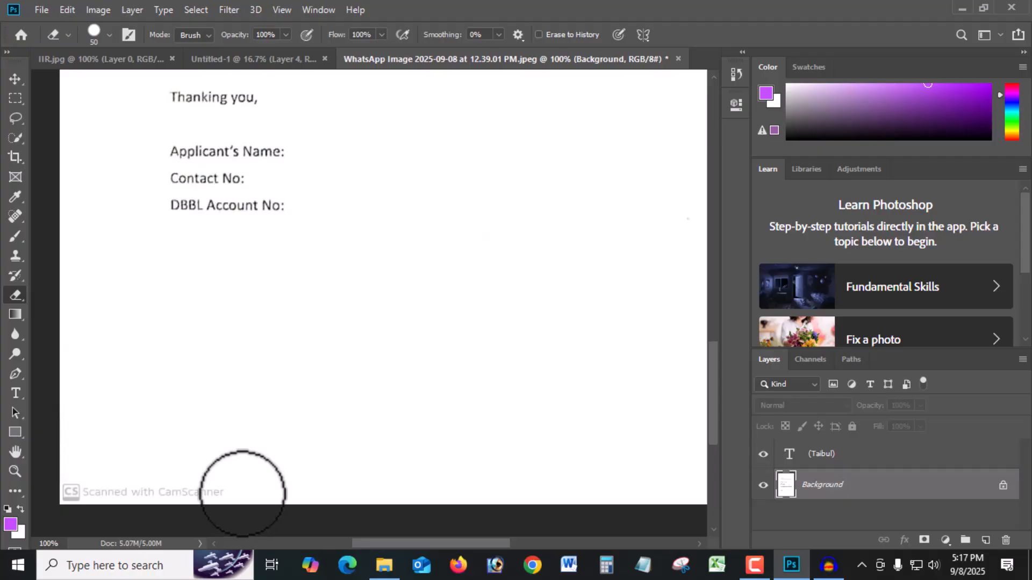
{"action": "left_click_drag", "start_coordinate": [236, 492], "coordinate": [76, 497]}
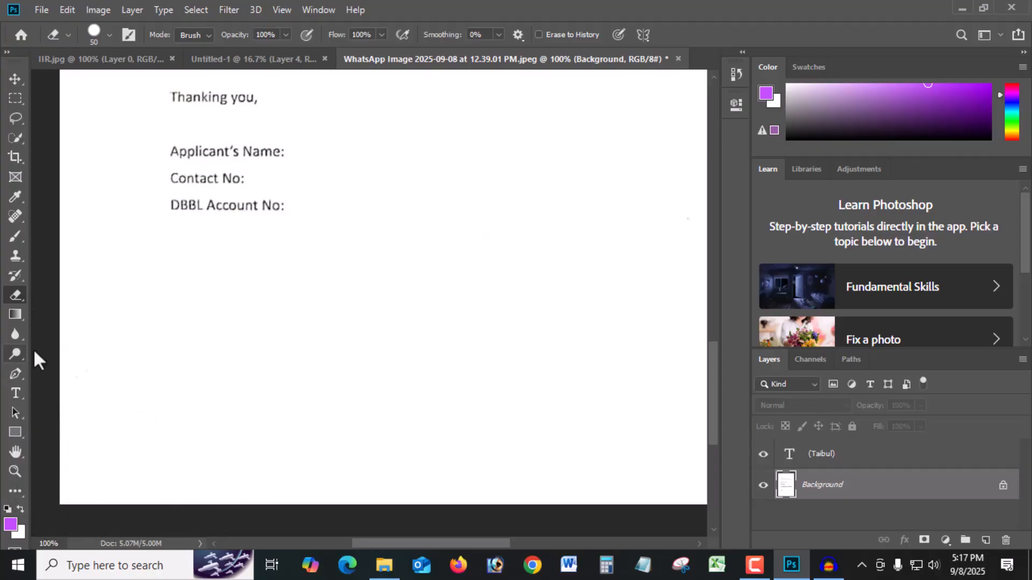
Try a purple-to-white linear gradient from the page's lower-left corner on the Background layer, and undo it
{"action": "left_click", "coordinate": [15, 314]}
{"action": "left_click_drag", "start_coordinate": [120, 422], "coordinate": [293, 305]}
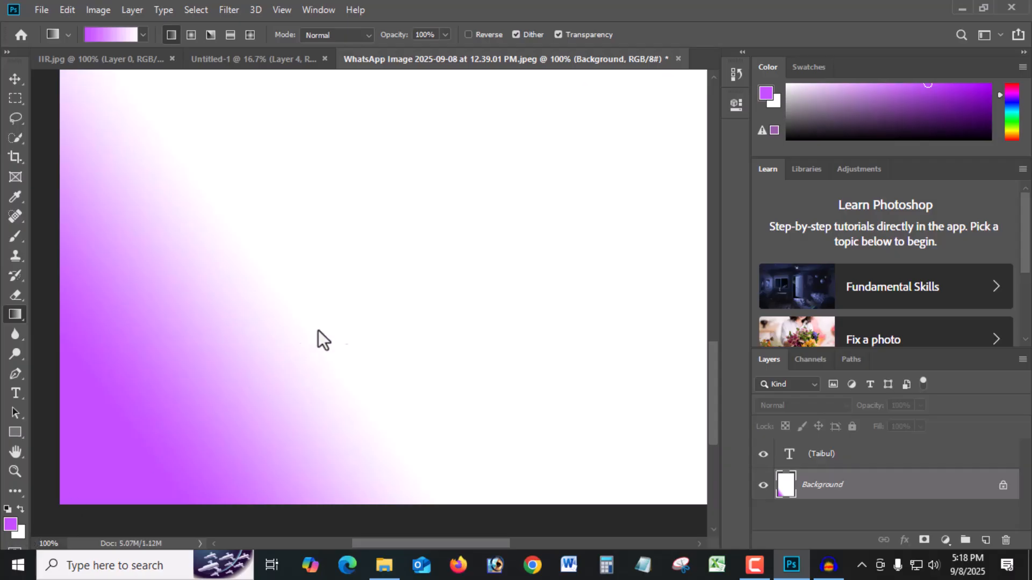
{"action": "scroll", "coordinate": [486, 286], "scroll_direction": "up", "scroll_amount": 10}
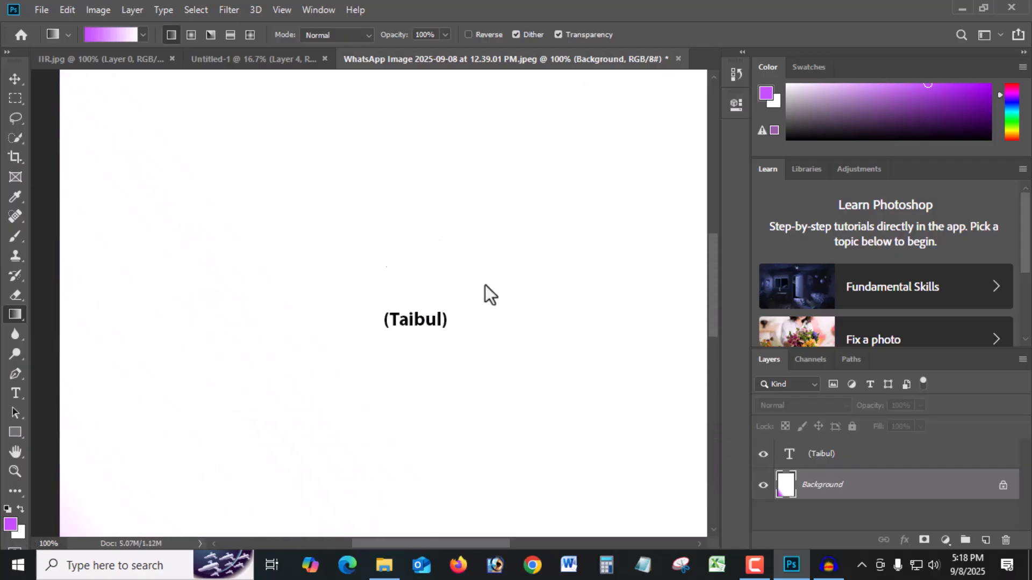
{"action": "scroll", "coordinate": [485, 285], "scroll_direction": "up", "scroll_amount": 3}
{"action": "scroll", "coordinate": [445, 376], "scroll_direction": "down", "scroll_amount": 8}
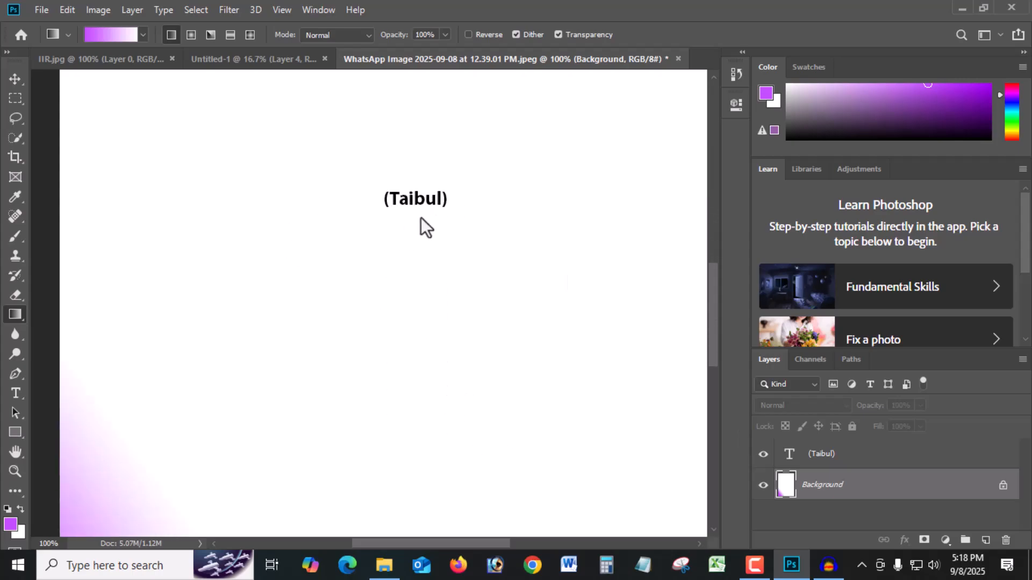
{"action": "key", "text": "XF86AudioRaiseVolume"}
{"action": "left_click", "coordinate": [763, 454]}
{"action": "scroll", "coordinate": [343, 309], "scroll_direction": "down", "scroll_amount": 8}
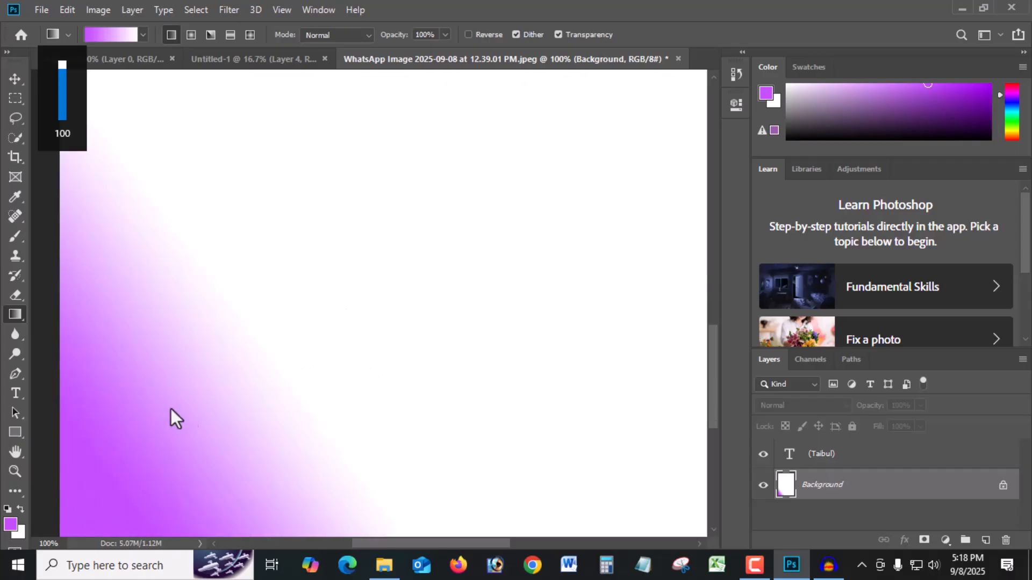
{"action": "scroll", "coordinate": [38, 336], "scroll_direction": "down", "scroll_amount": 5}
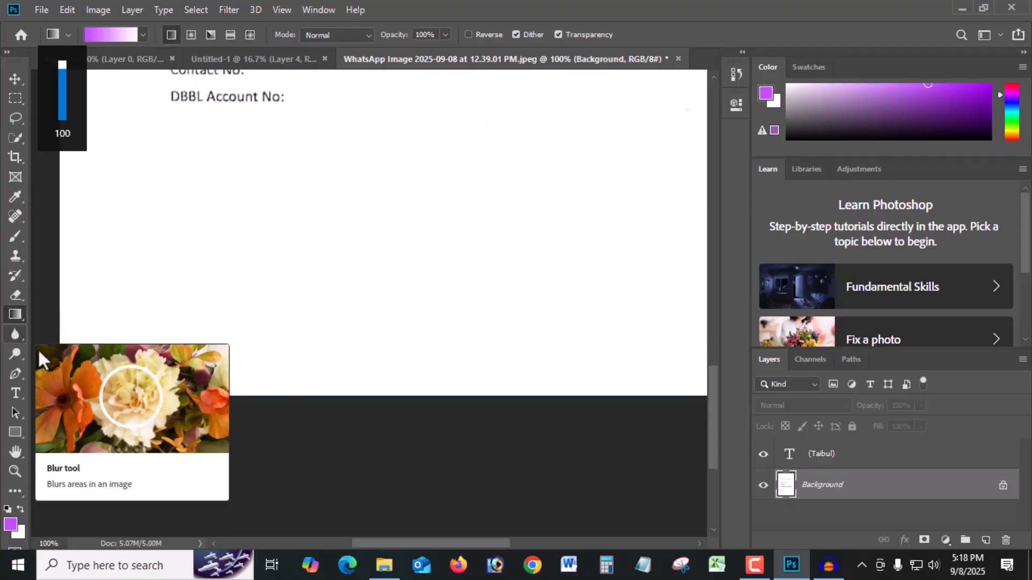
Choose the Blur tool, switch to IIR.jpg, undo its last change and clear the selection around the photo
{"action": "left_click", "coordinate": [12, 337]}
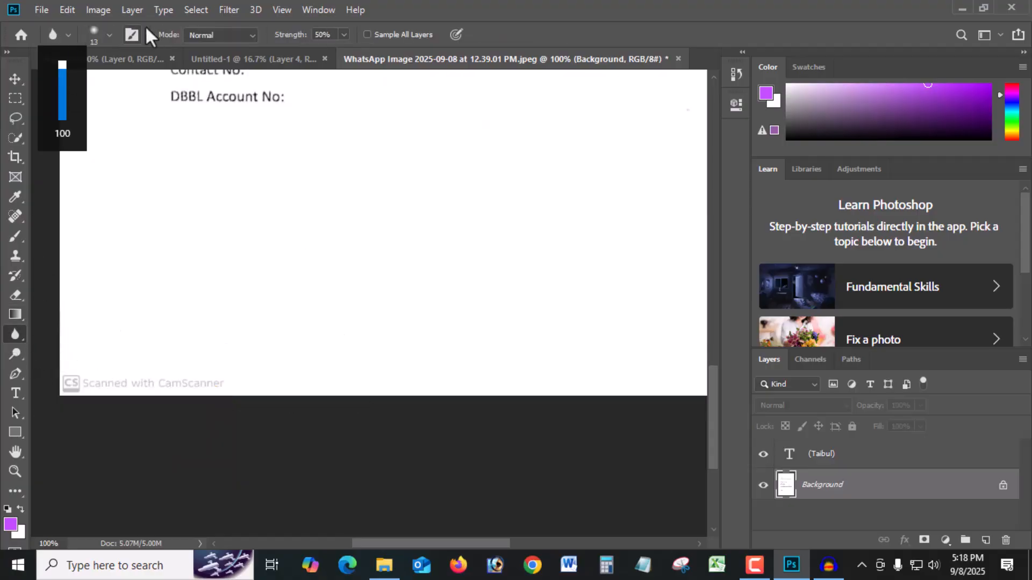
{"action": "left_click", "coordinate": [112, 55]}
{"action": "key", "text": "ctrl+z"}
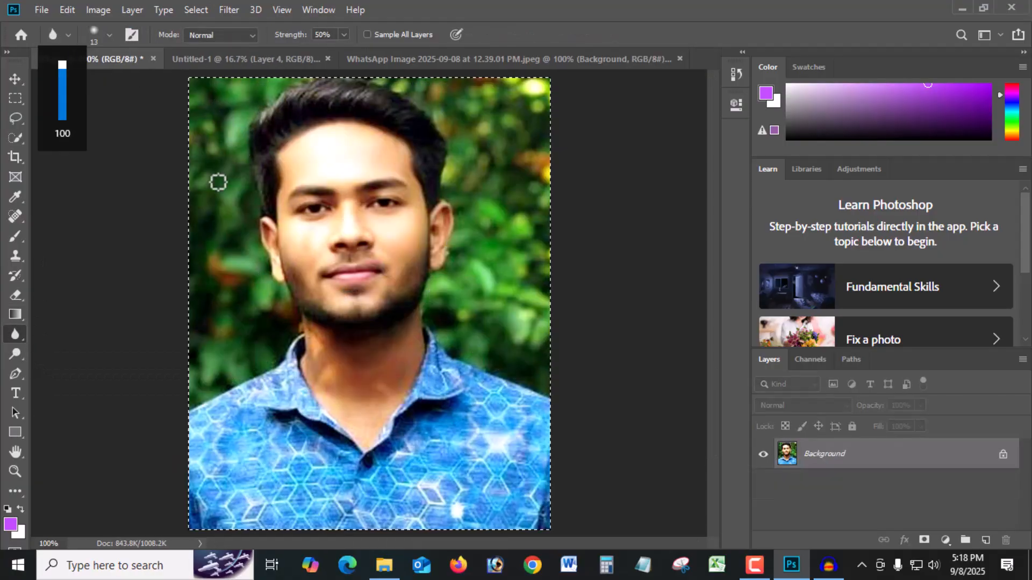
{"action": "key", "text": "ctrl+d"}
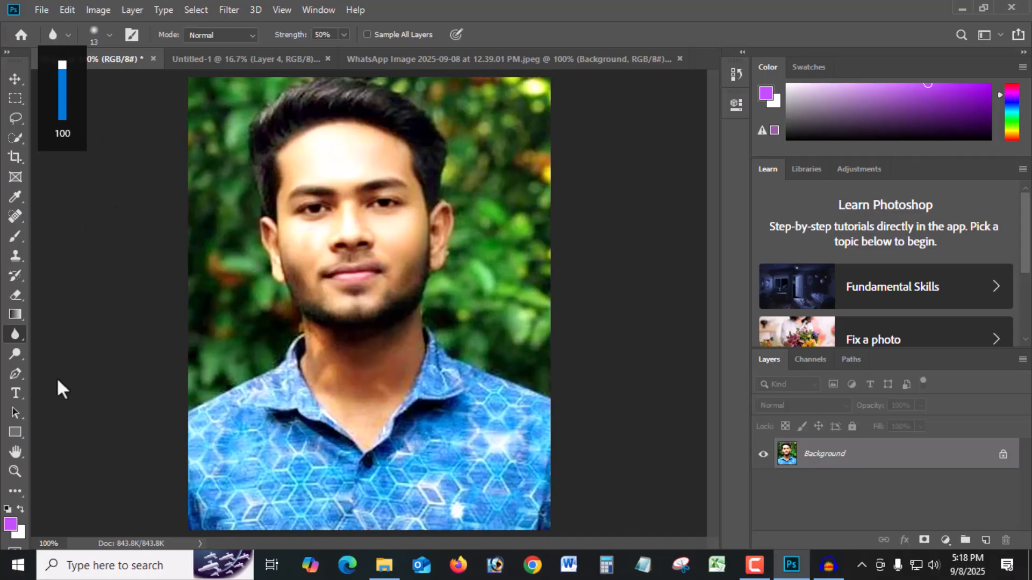
Enlarge the Blur brush to 100 px and blur the pattern of the blue shirt at 50% strength
{"action": "key", "text": "bracketright"}
{"action": "key", "text": "bracketright"}
{"action": "key", "text": "bracketright"}
{"action": "key", "text": "bracketright"}
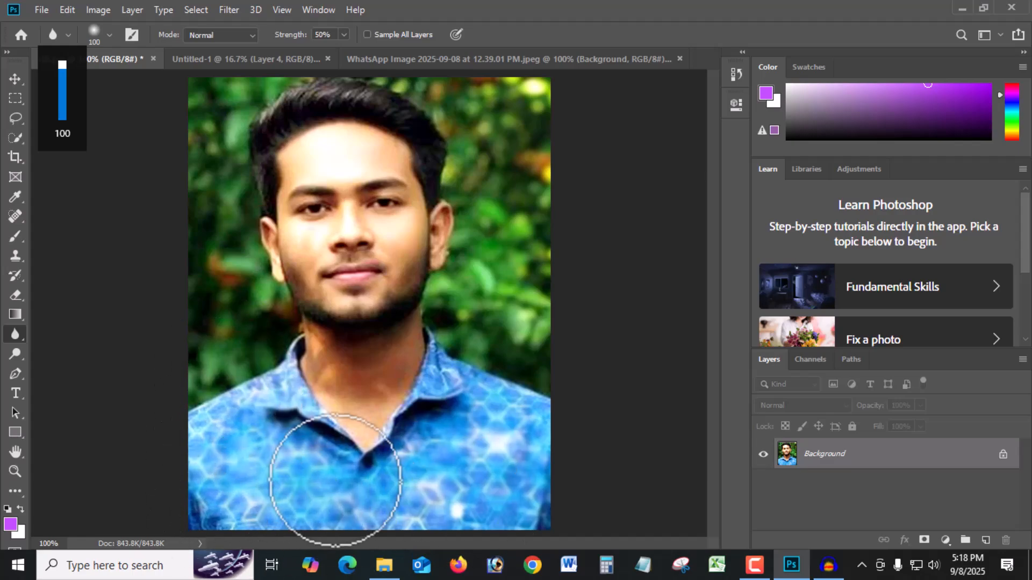
Return to the WhatsApp Image letter and merge the bracketed name's text layer into the Background layer
{"action": "left_click", "coordinate": [520, 60]}
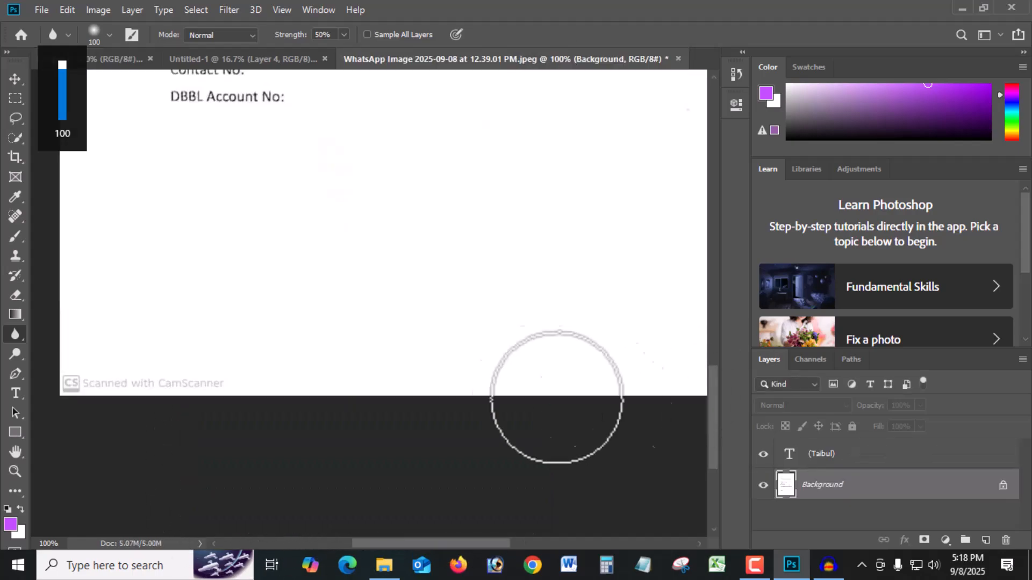
{"action": "scroll", "coordinate": [312, 254], "scroll_direction": "up", "scroll_amount": 5}
{"action": "scroll", "coordinate": [315, 254], "scroll_direction": "up", "scroll_amount": 6}
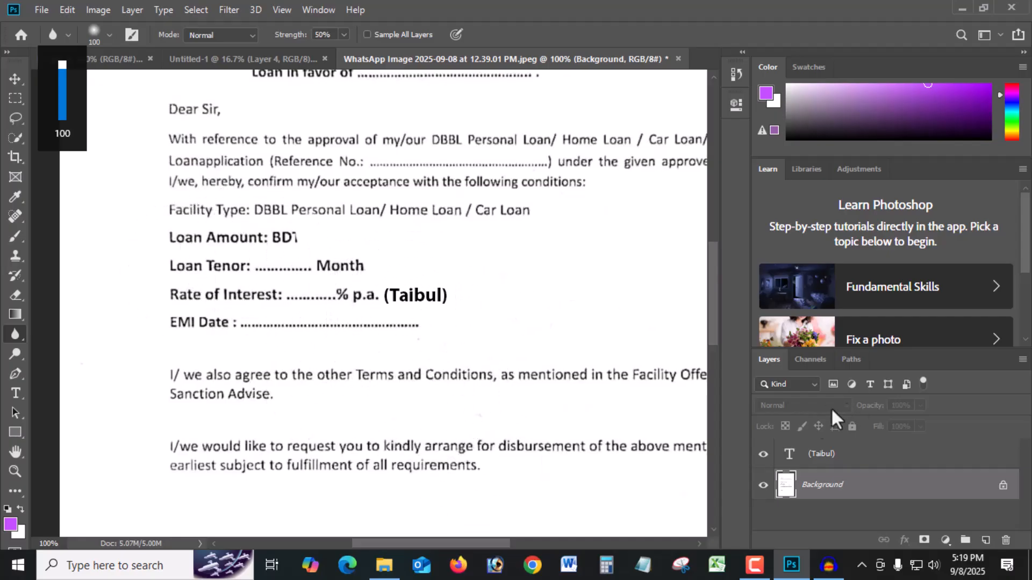
{"action": "left_click", "coordinate": [827, 456]}
{"action": "left_click", "coordinate": [832, 490]}
{"action": "left_click", "coordinate": [822, 451]}
{"action": "left_click", "coordinate": [828, 483]}
{"action": "left_click", "coordinate": [837, 460]}
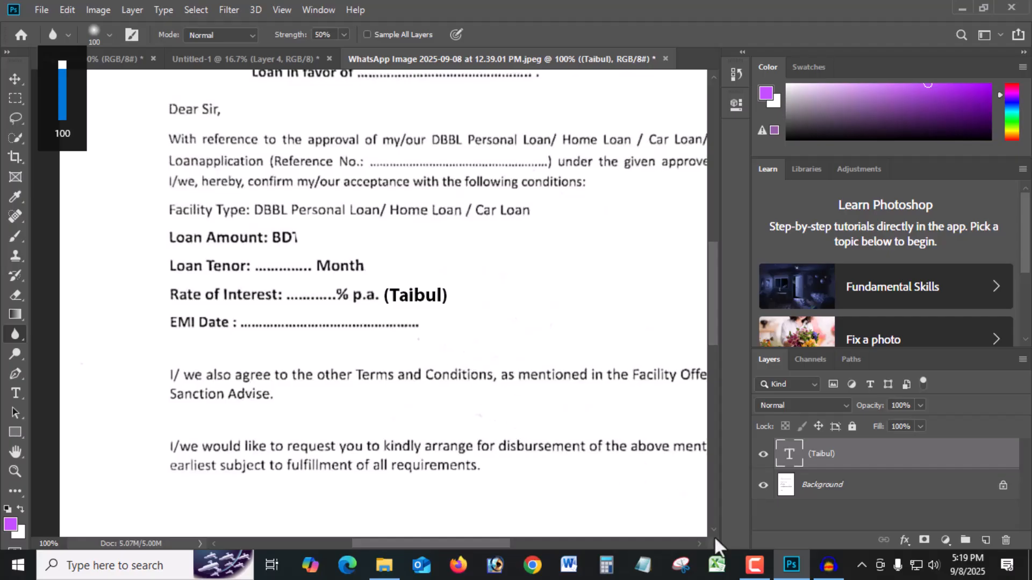
{"action": "key", "text": "Delete"}
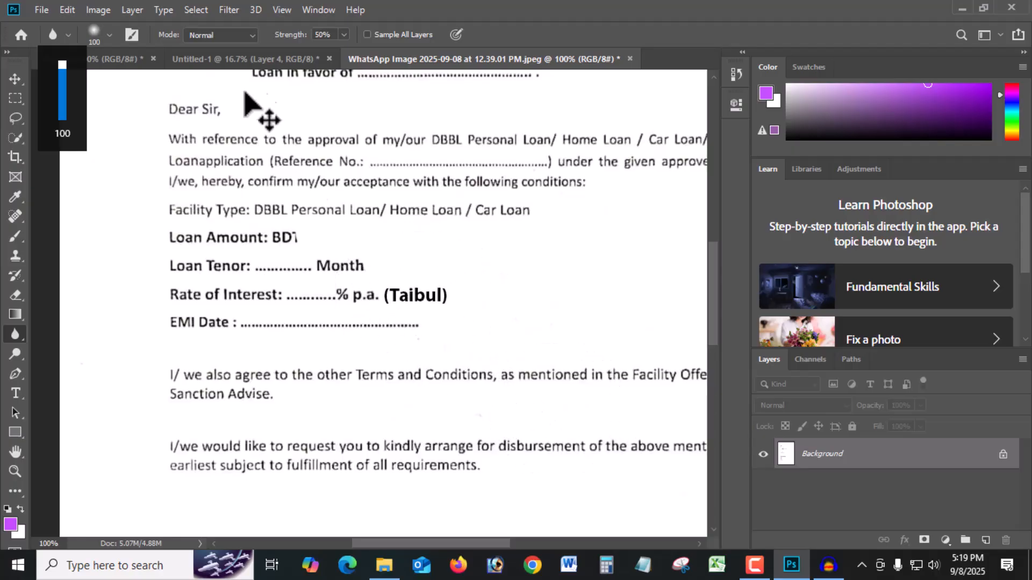
Set the Blur tool's strength to 30%
{"action": "left_click", "coordinate": [334, 36]}
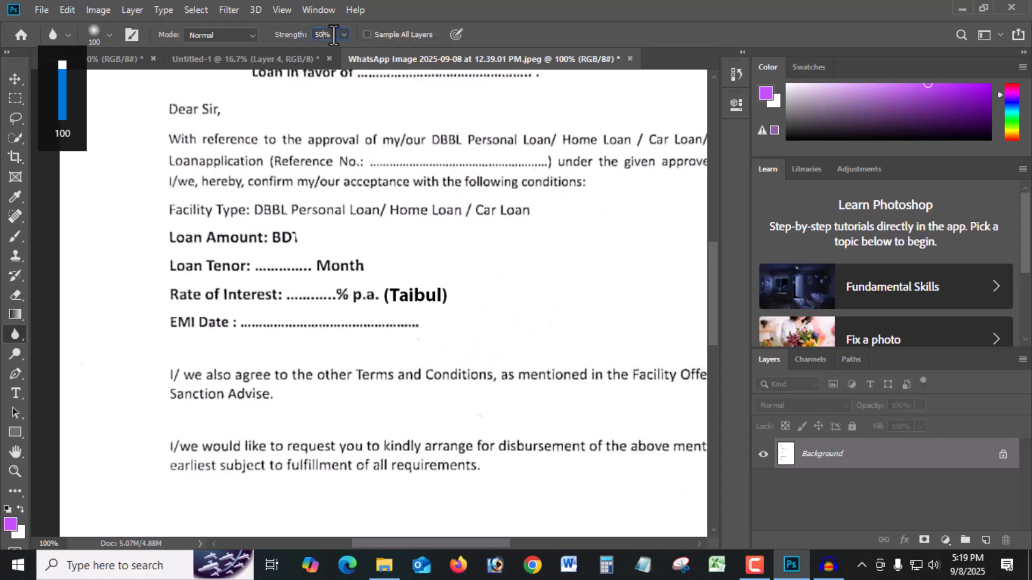
{"action": "left_click", "coordinate": [319, 35]}
{"action": "key", "text": "Return"}
{"action": "key", "text": "Return"}
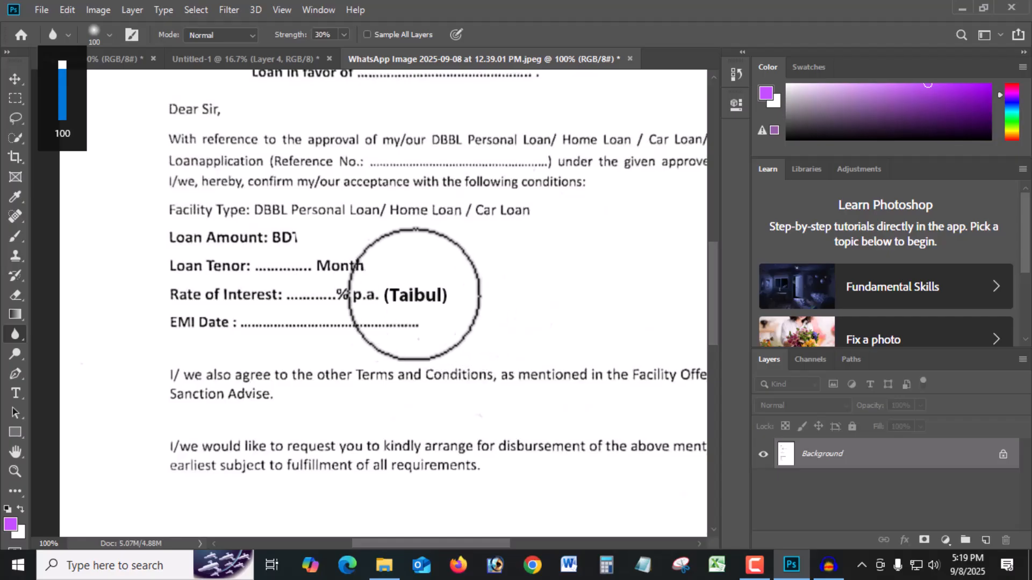
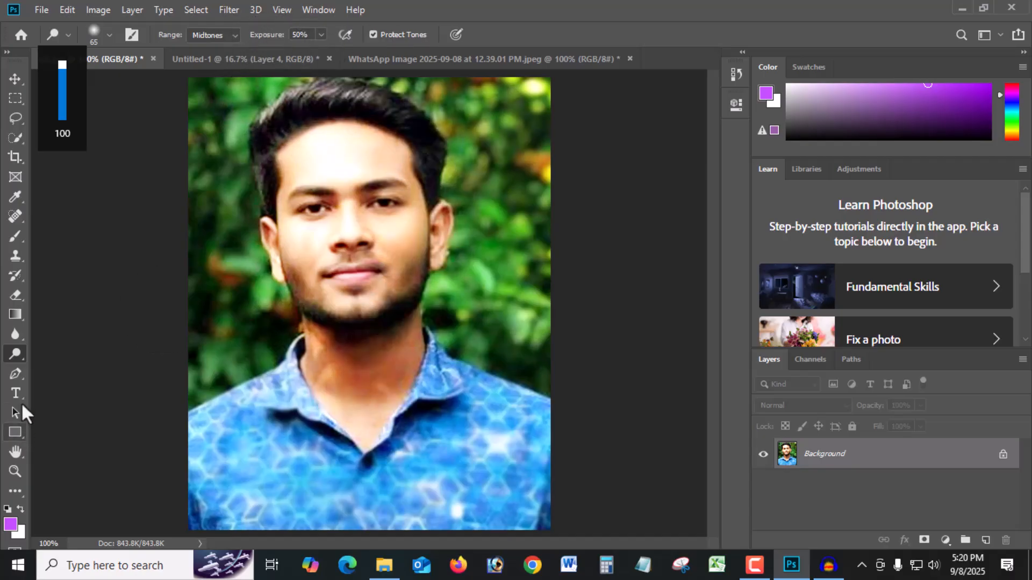
Start a Pen path on IIR.jpg at the photo's left edge, following the shoulder and collar up to the neck
{"action": "left_click", "coordinate": [15, 375]}
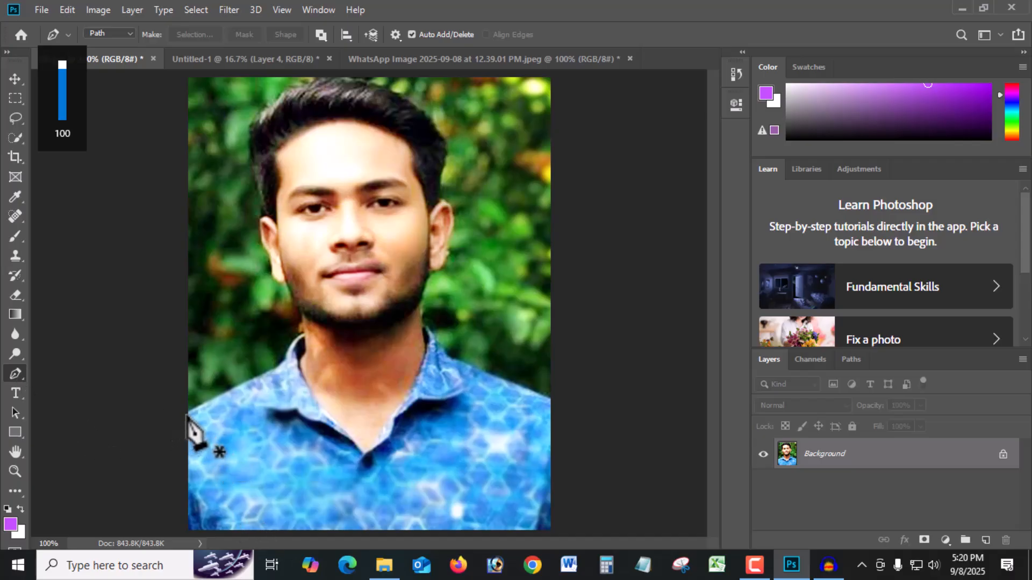
{"action": "left_click", "coordinate": [186, 412]}
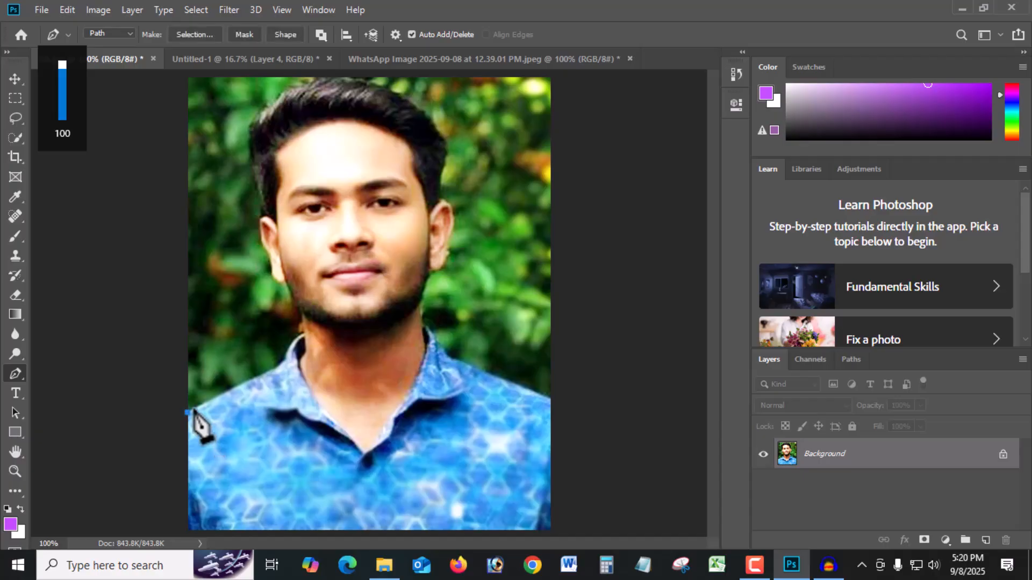
{"action": "left_click", "coordinate": [282, 361]}
{"action": "left_click", "coordinate": [301, 334]}
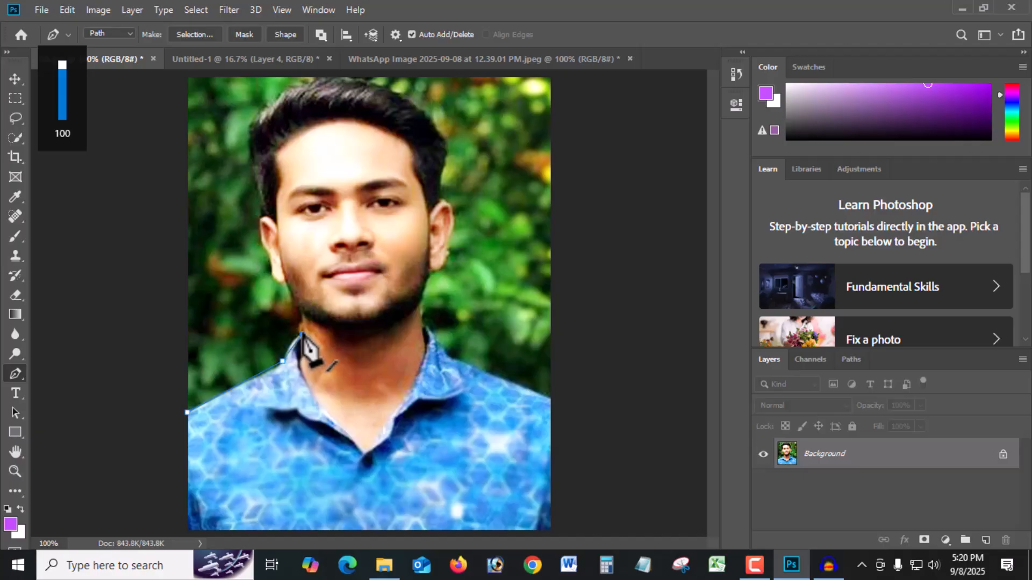
{"action": "left_click", "coordinate": [301, 317]}
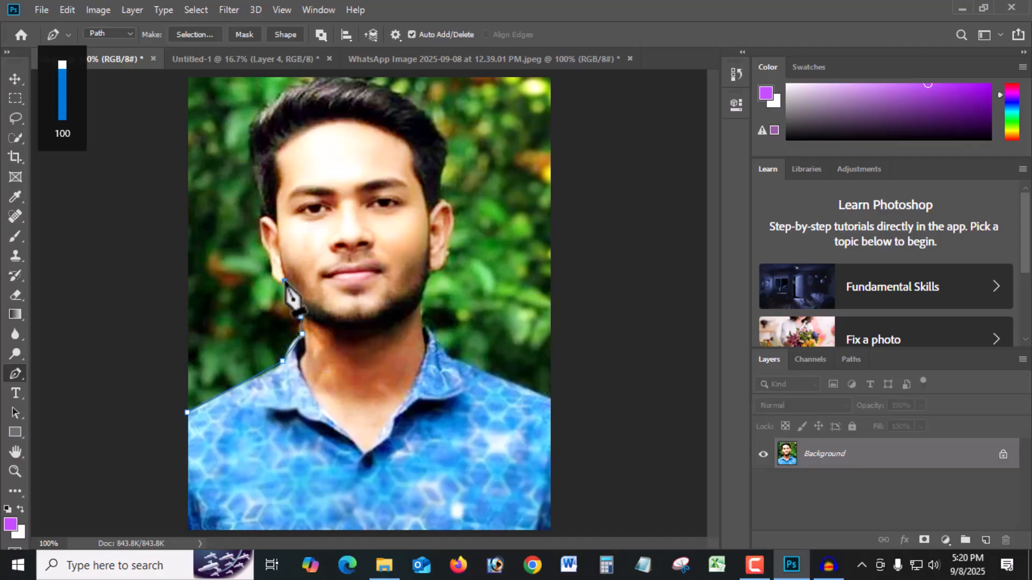
Continue the path with closely spaced points along the jaw and around the ear on the photo's left side
{"action": "left_click", "coordinate": [285, 281]}
{"action": "left_click", "coordinate": [272, 282]}
{"action": "left_click", "coordinate": [267, 268]}
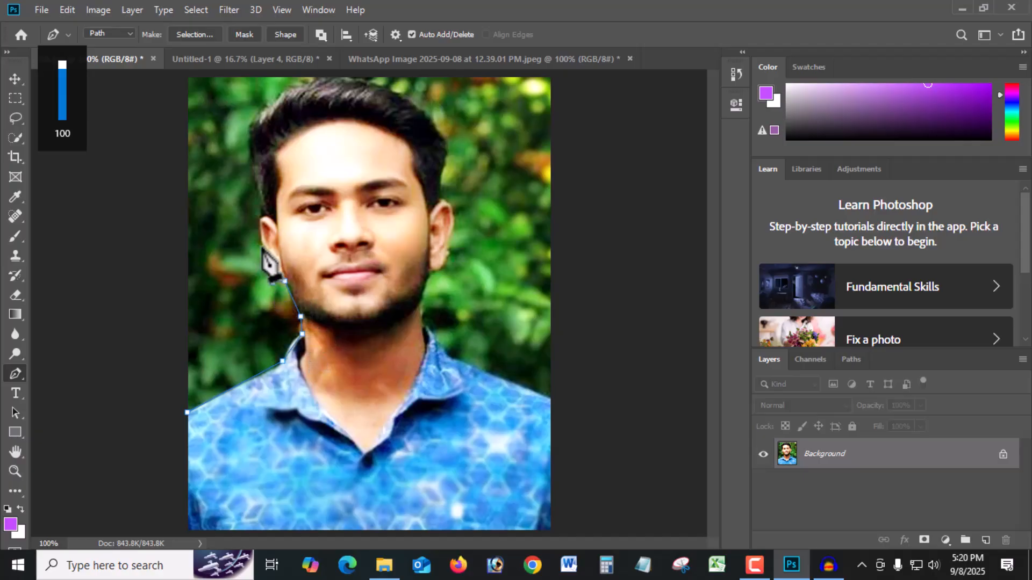
{"action": "left_click", "coordinate": [267, 255]}
{"action": "left_click", "coordinate": [261, 247]}
{"action": "left_click", "coordinate": [258, 222]}
{"action": "left_click", "coordinate": [260, 213]}
Curve the path over the hair and down to the top of the opposite ear, removing outgoing handles where the direction changes
{"action": "left_click_drag", "start_coordinate": [273, 99], "coordinate": [328, 67]}
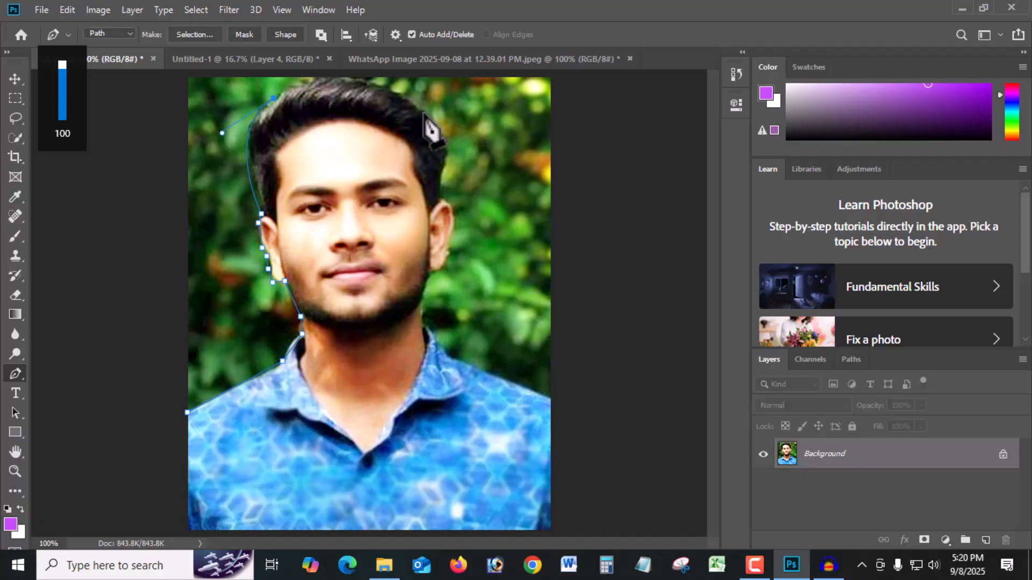
{"action": "left_click_drag", "start_coordinate": [423, 113], "coordinate": [480, 180]}
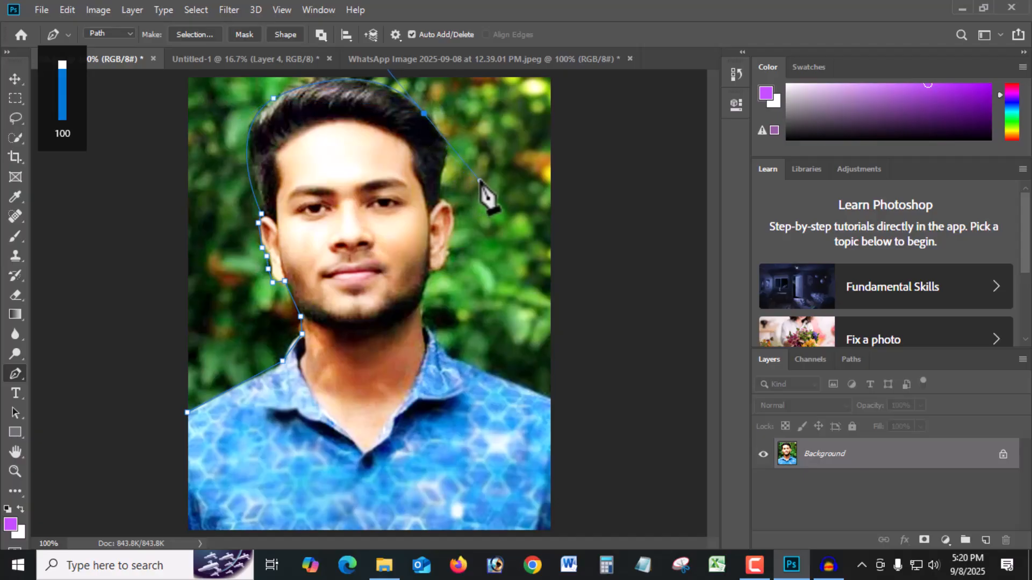
{"action": "left_click", "coordinate": [424, 113], "text": "alt"}
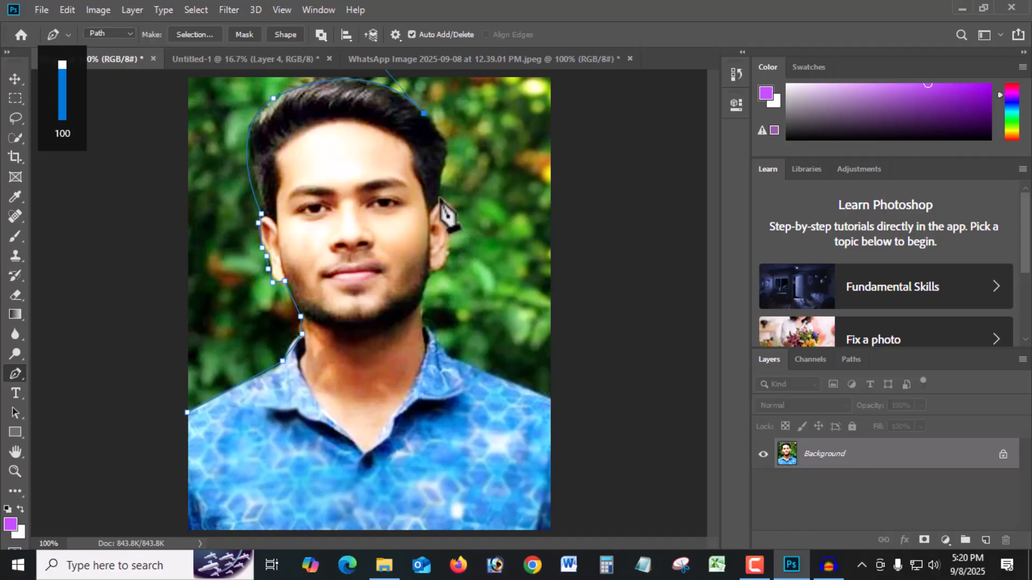
{"action": "left_click_drag", "start_coordinate": [439, 199], "coordinate": [424, 263]}
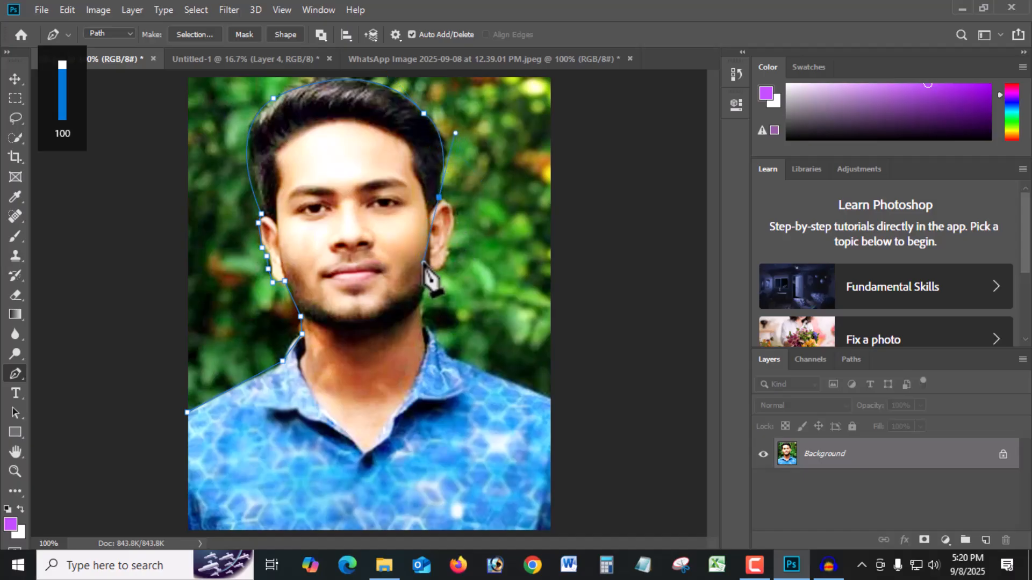
{"action": "left_click", "coordinate": [439, 198], "text": "alt"}
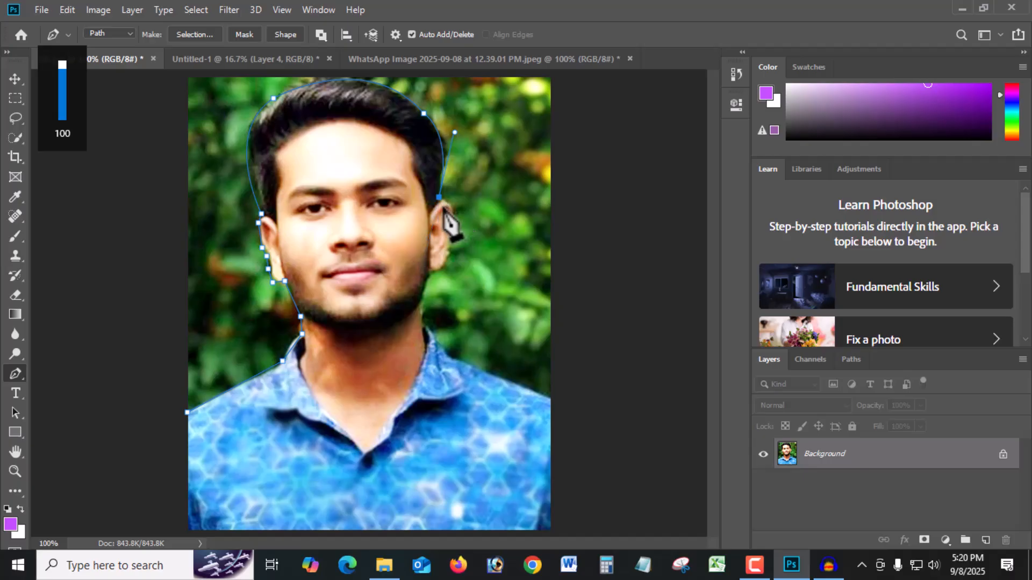
Continue the Pen path around the second ear, down the jaw and neck, and along the collar and shoulder to the photo's right edge
{"action": "left_click_drag", "start_coordinate": [447, 254], "coordinate": [430, 317]}
{"action": "left_click", "coordinate": [446, 253], "text": "alt"}
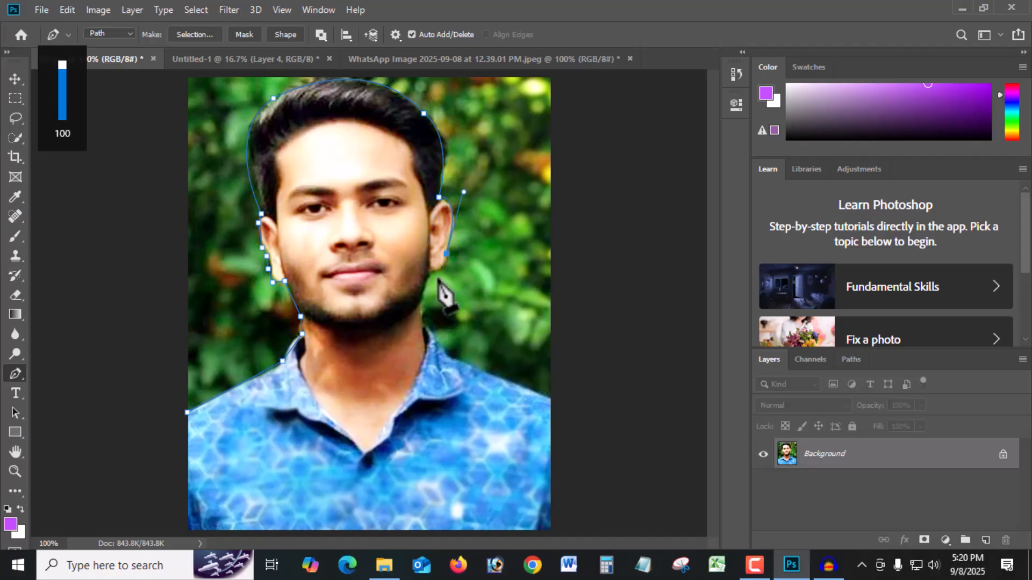
{"action": "left_click_drag", "start_coordinate": [430, 273], "coordinate": [461, 308]}
{"action": "left_click", "coordinate": [421, 300]}
{"action": "left_click", "coordinate": [422, 322]}
{"action": "left_click", "coordinate": [425, 331]}
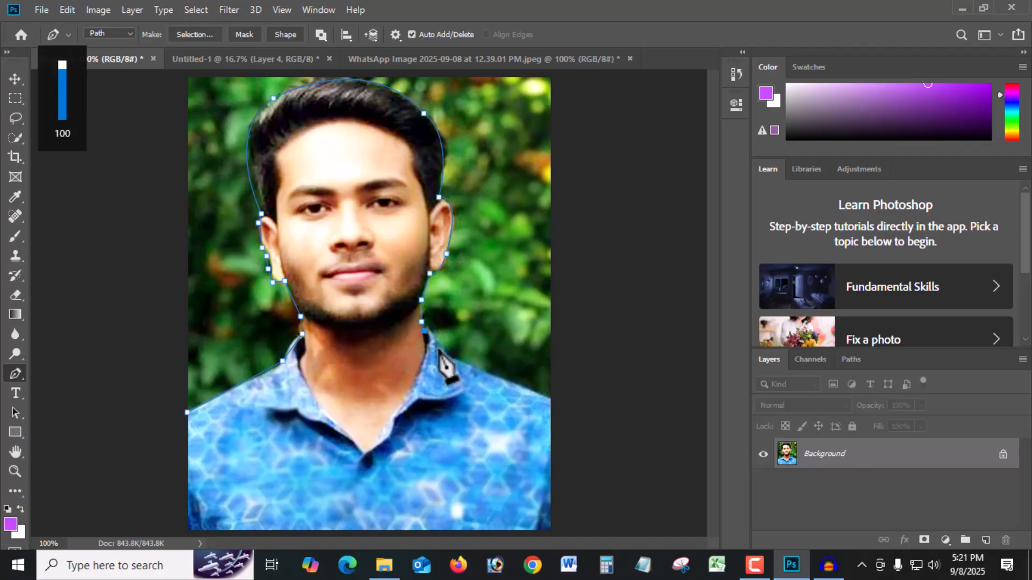
{"action": "left_click", "coordinate": [553, 400]}
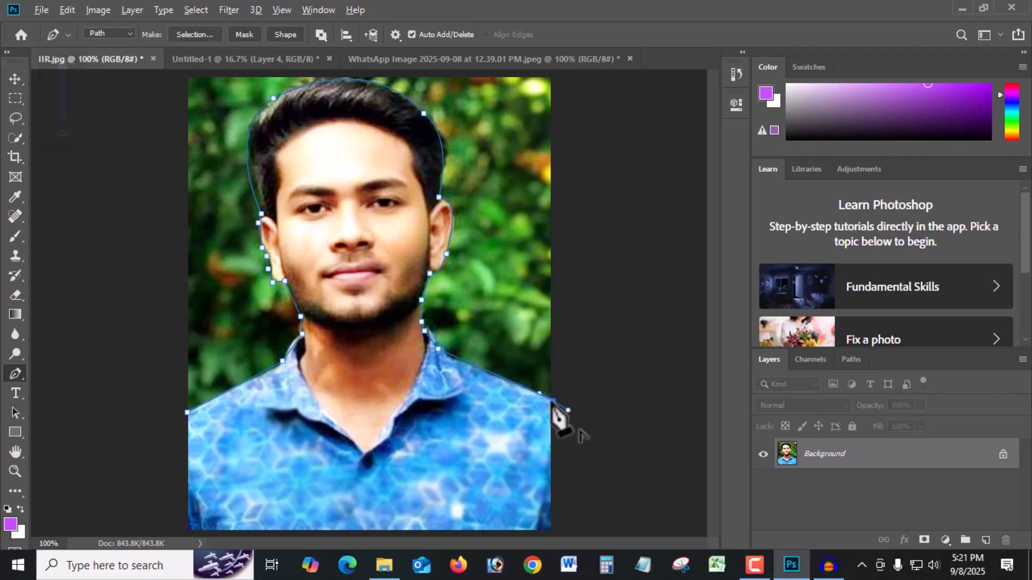
Close the path with a wide loop outside the canvas around the photo's upper part, ending at the starting point on the left shoulder
{"action": "key", "text": "ctrl+minus"}
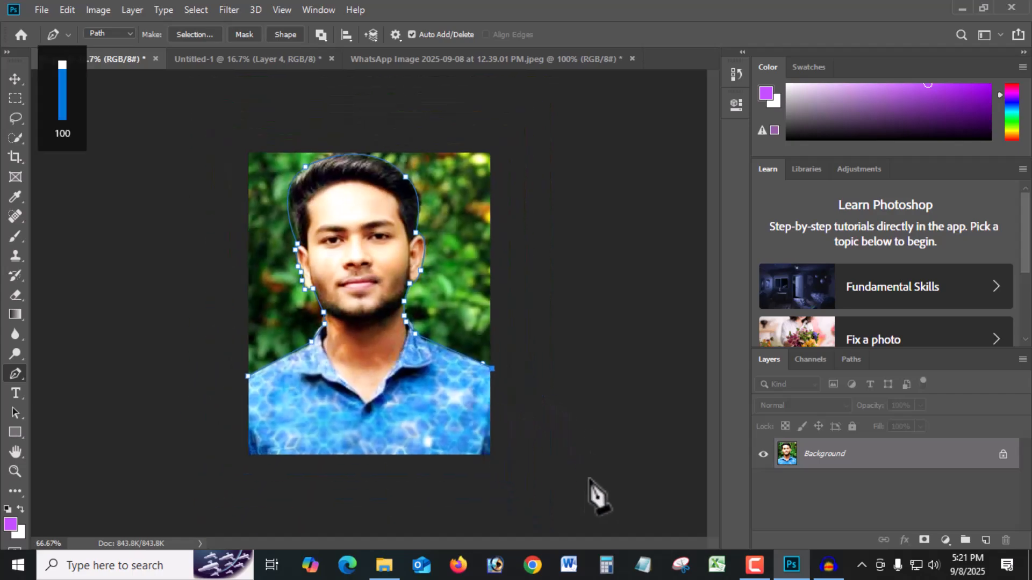
{"action": "left_click", "coordinate": [535, 374]}
{"action": "left_click_drag", "start_coordinate": [601, 293], "coordinate": [601, 266]}
{"action": "left_click", "coordinate": [588, 192]}
{"action": "left_click", "coordinate": [535, 114]}
{"action": "left_click", "coordinate": [381, 102]}
{"action": "left_click", "coordinate": [253, 102]}
{"action": "left_click", "coordinate": [168, 183]}
{"action": "left_click_drag", "start_coordinate": [164, 346], "coordinate": [175, 358]}
{"action": "left_click", "coordinate": [247, 377]}
Convert the path into a new anti-aliased selection with a 0 px feather radius, and feather that selection by 2 pixels
{"action": "right_click", "coordinate": [263, 230]}
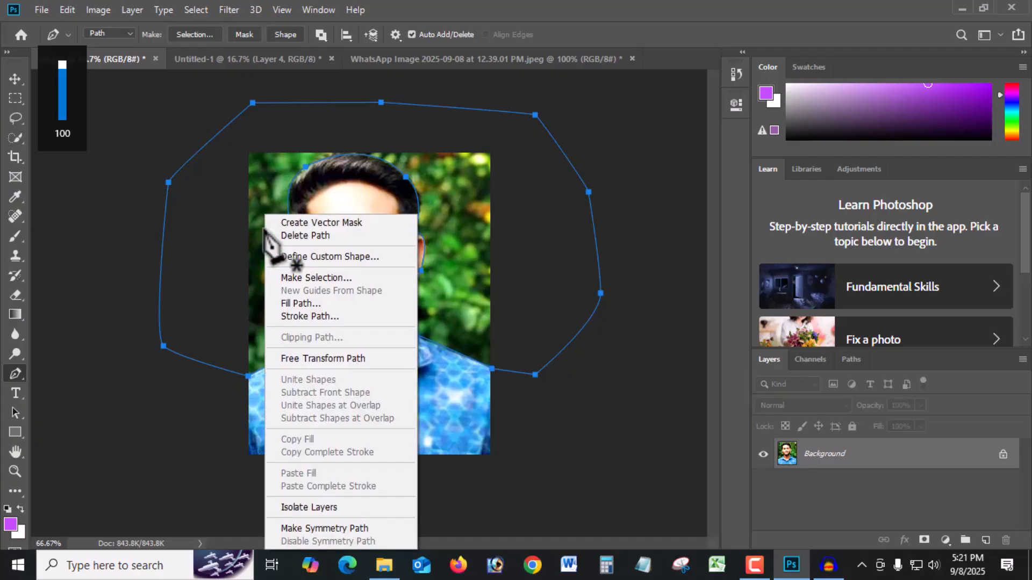
{"action": "left_click", "coordinate": [343, 277]}
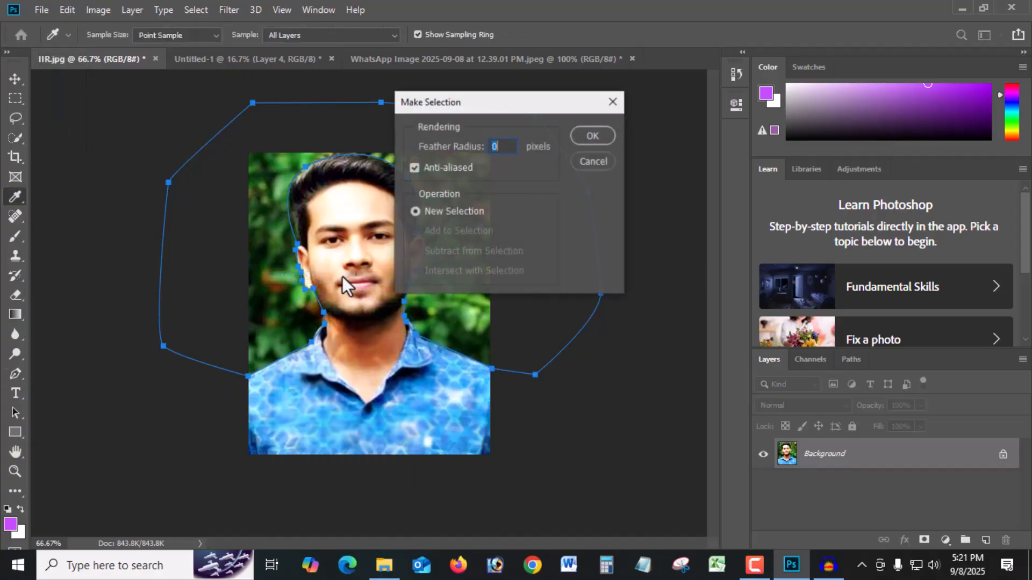
{"action": "left_click", "coordinate": [592, 135]}
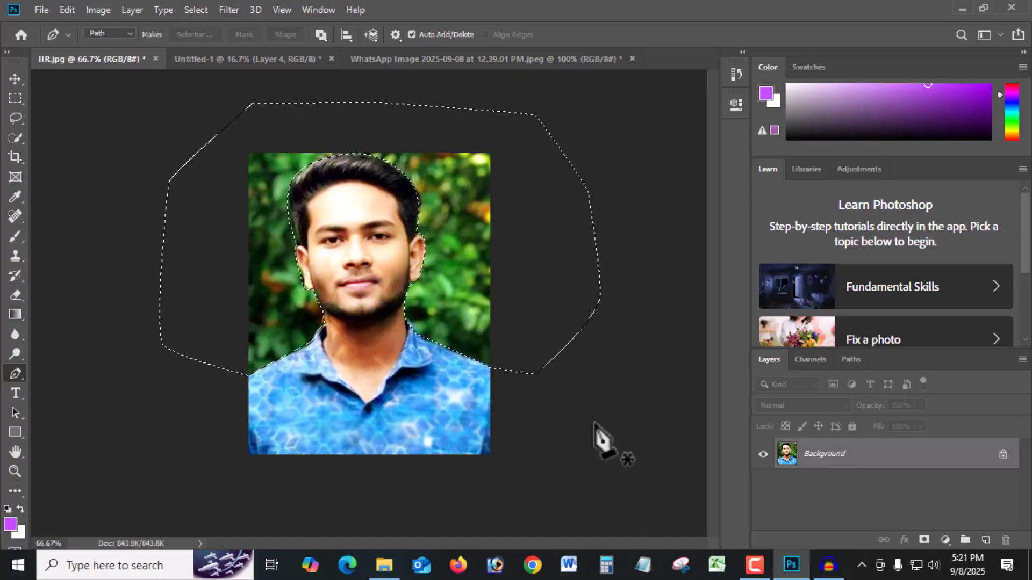
{"action": "key", "text": "shift+F6"}
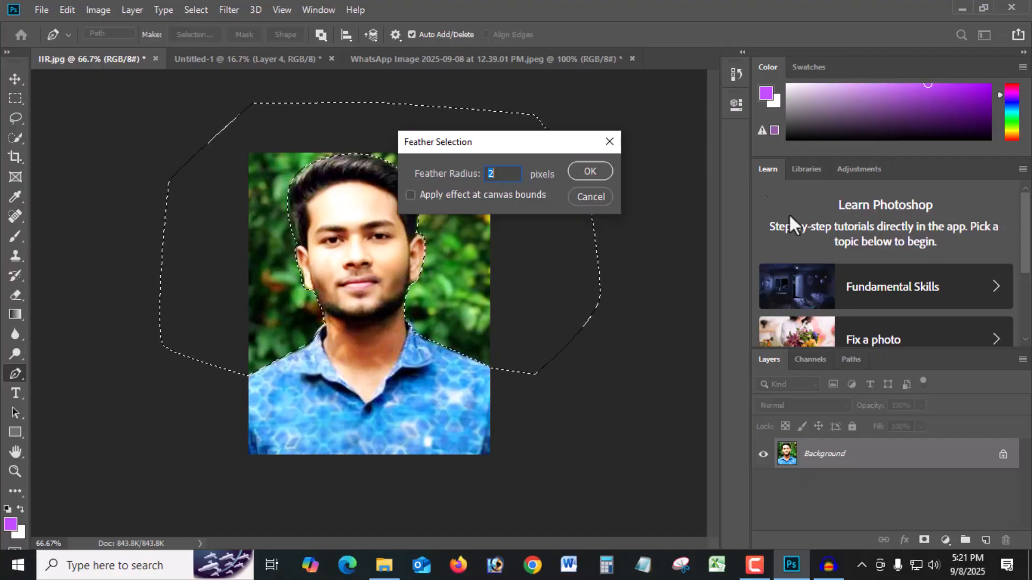
{"action": "left_click", "coordinate": [609, 172]}
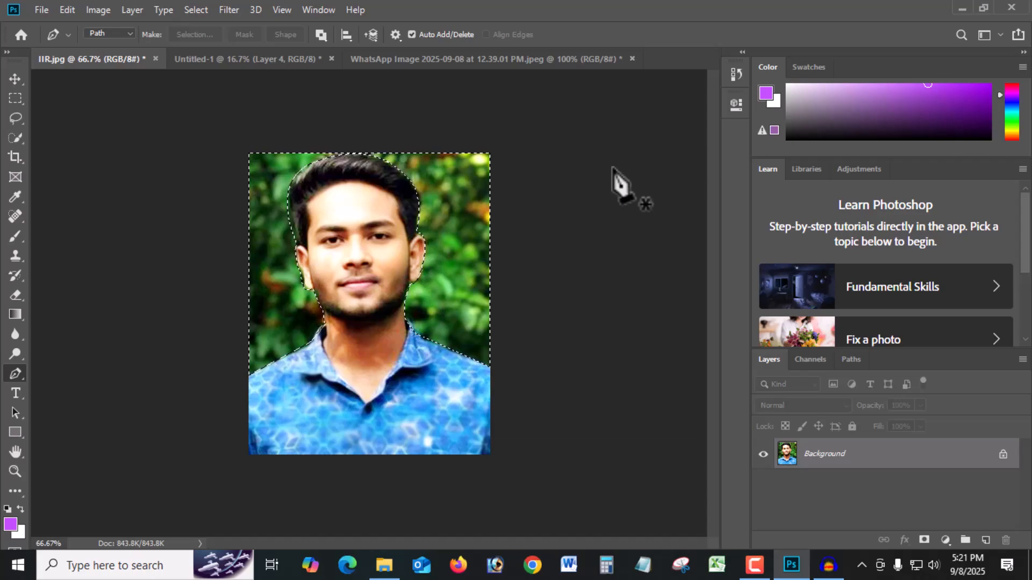
Try a Content-Aware fill at 100% opacity on the selected background, and undo it
{"action": "key", "text": "shift+F5"}
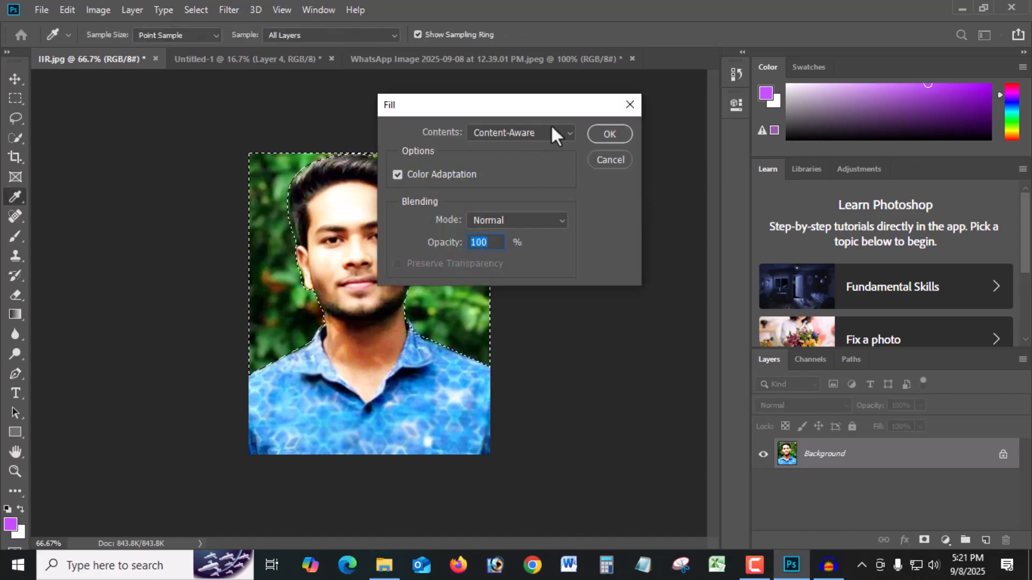
{"action": "left_click", "coordinate": [610, 134]}
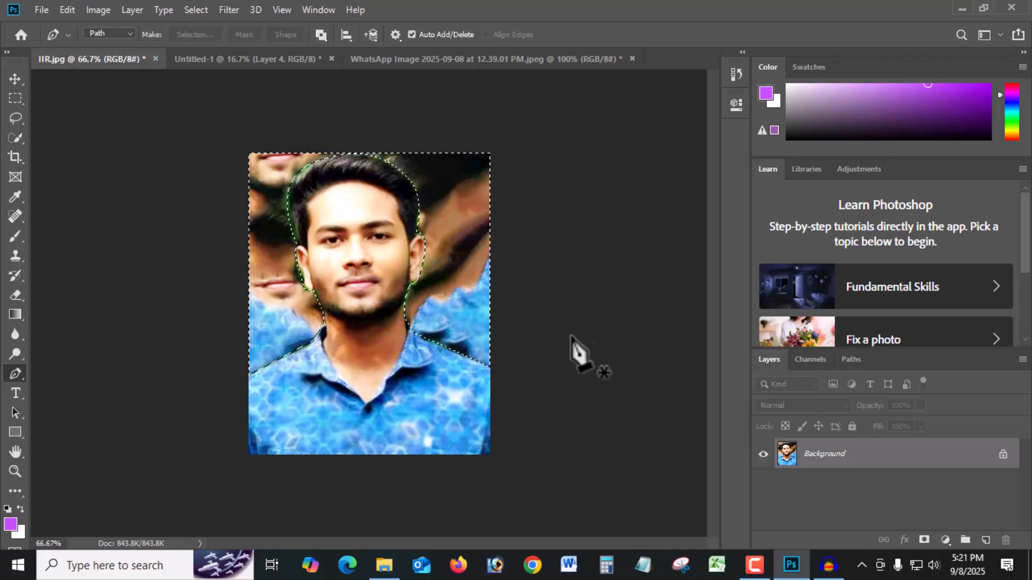
{"action": "key", "text": "XF86AudioRaiseVolume"}
{"action": "key", "text": "ctrl+z"}
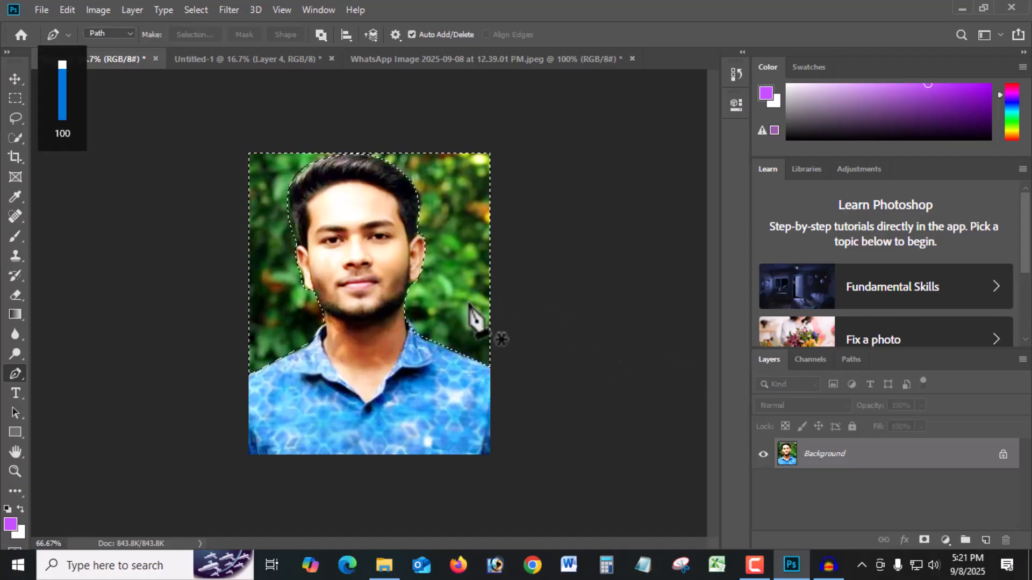
Fill the background selection, feathered another 2 pixels, with the white Background Color and deselect it
{"action": "key", "text": "shift+F6"}
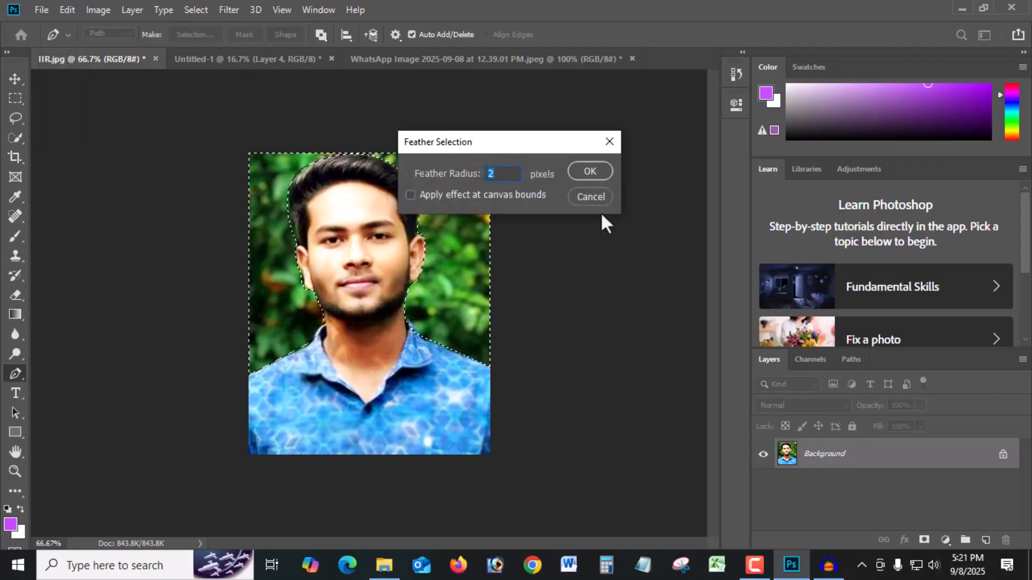
{"action": "left_click", "coordinate": [598, 175]}
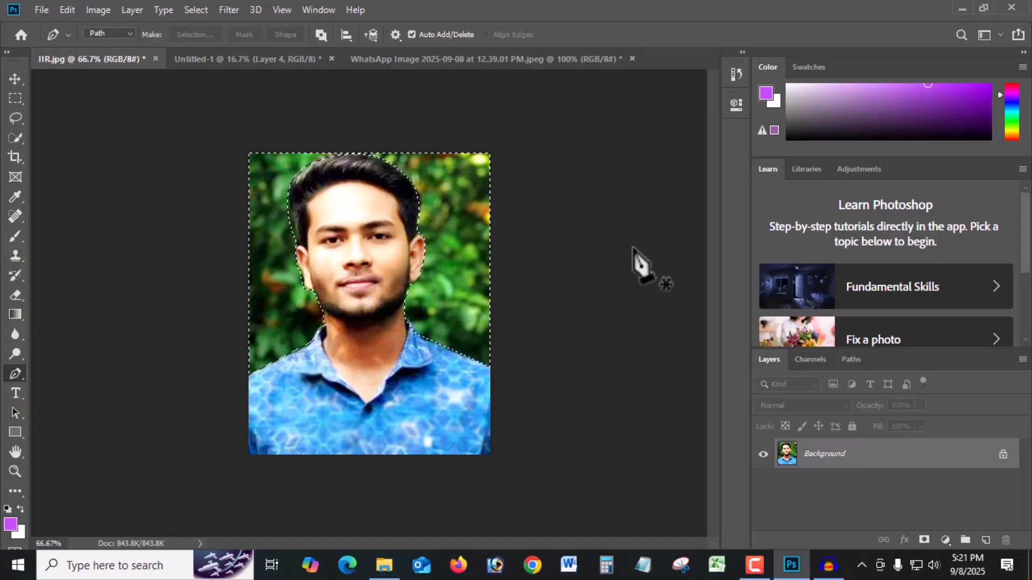
{"action": "key", "text": "shift+F5"}
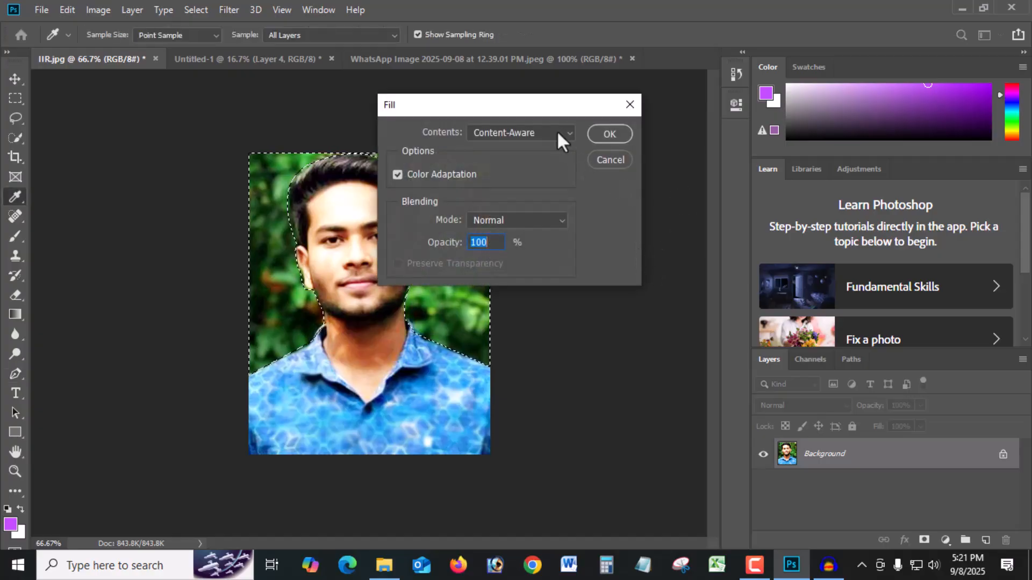
{"action": "left_click", "coordinate": [556, 132]}
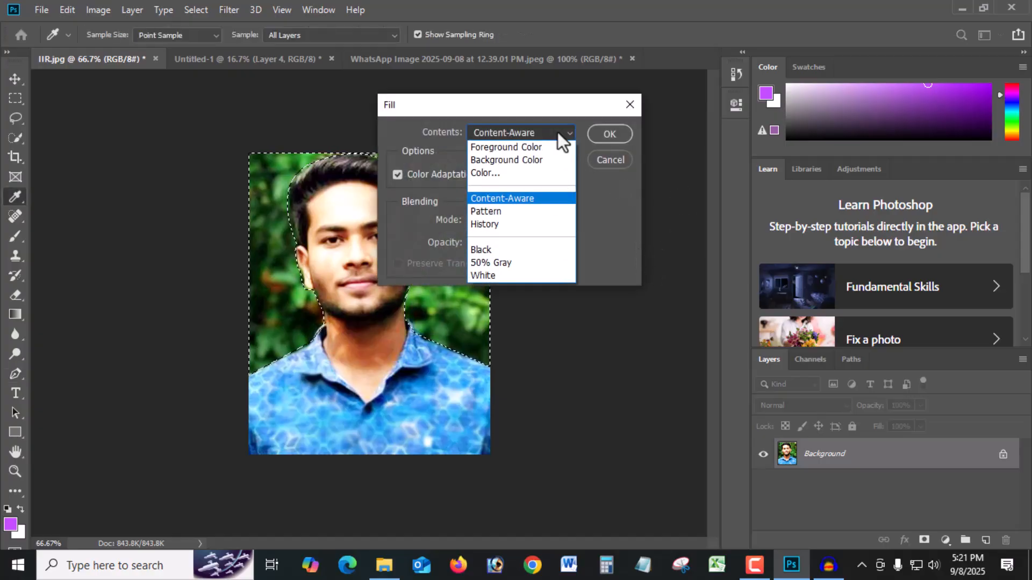
{"action": "left_click", "coordinate": [532, 165]}
{"action": "left_click", "coordinate": [609, 134]}
{"action": "key", "text": "p"}
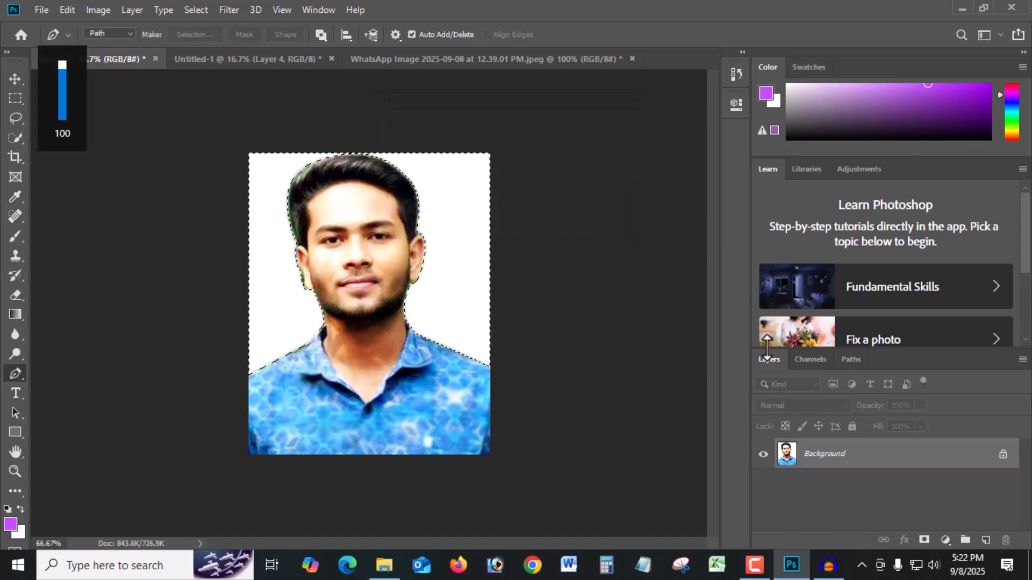
{"action": "left_click", "coordinate": [16, 95]}
{"action": "left_click", "coordinate": [522, 220]}
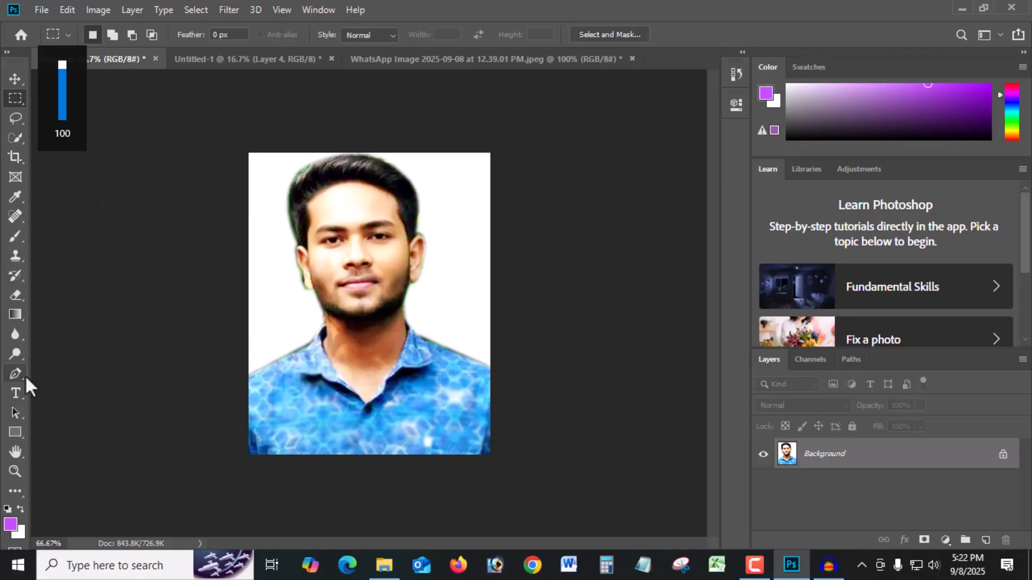
Draw a purple rectangle shape about 2552 × 631 px across the Untitled-1 page, over the blue band below the row of photos
{"action": "left_click", "coordinate": [14, 412]}
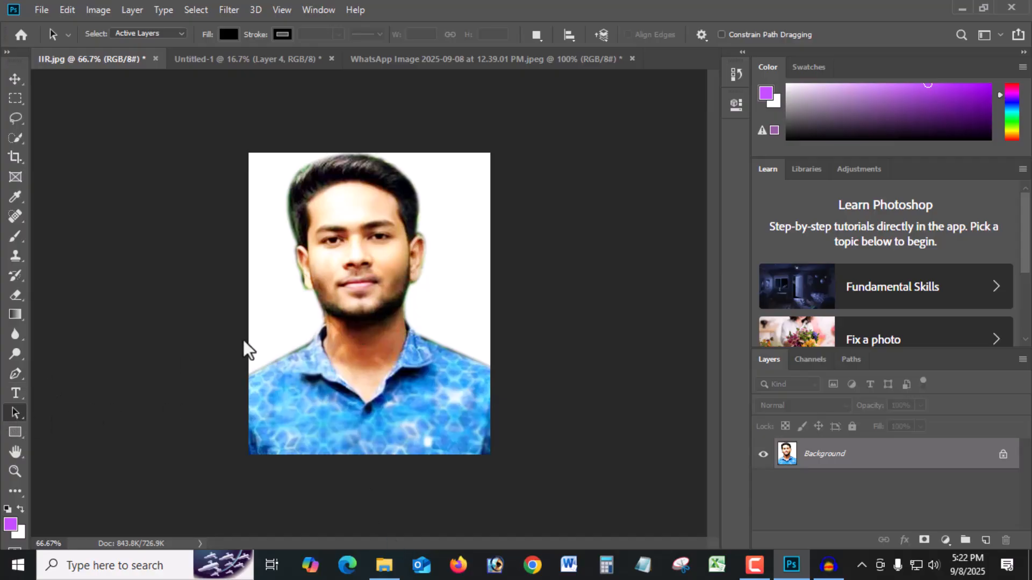
{"action": "left_click", "coordinate": [15, 433]}
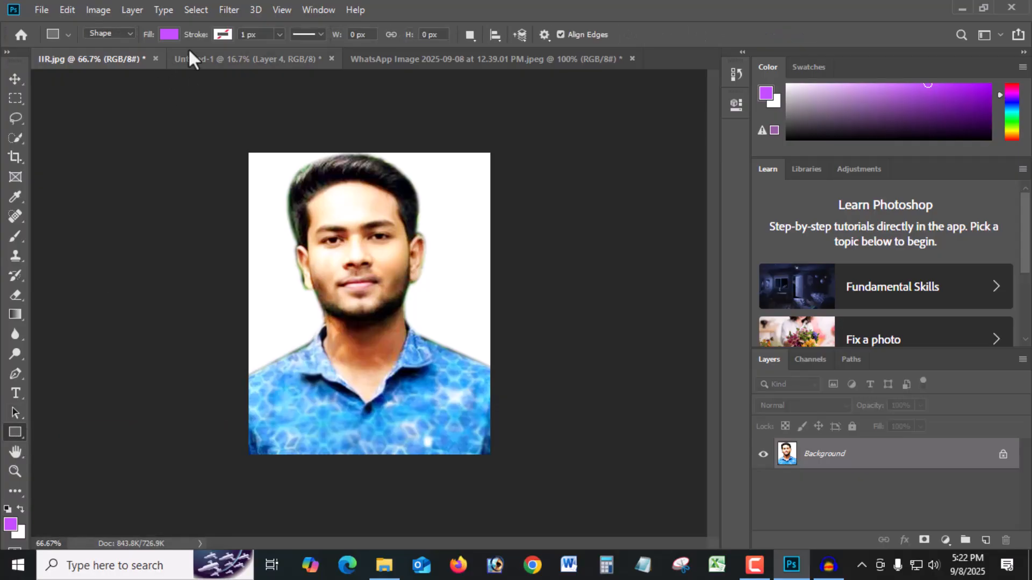
{"action": "left_click", "coordinate": [260, 60]}
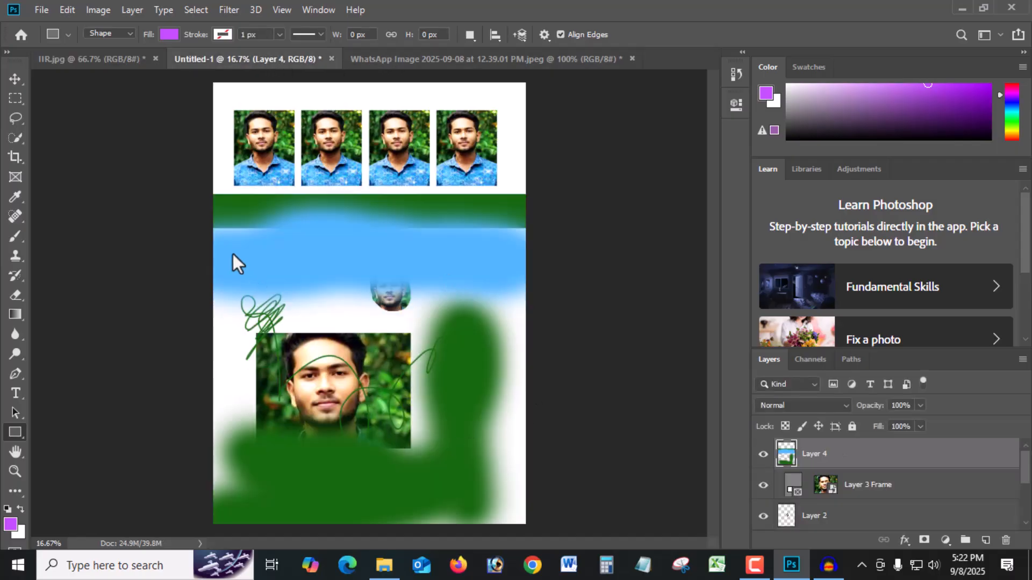
{"action": "left_click_drag", "start_coordinate": [206, 208], "coordinate": [527, 287]}
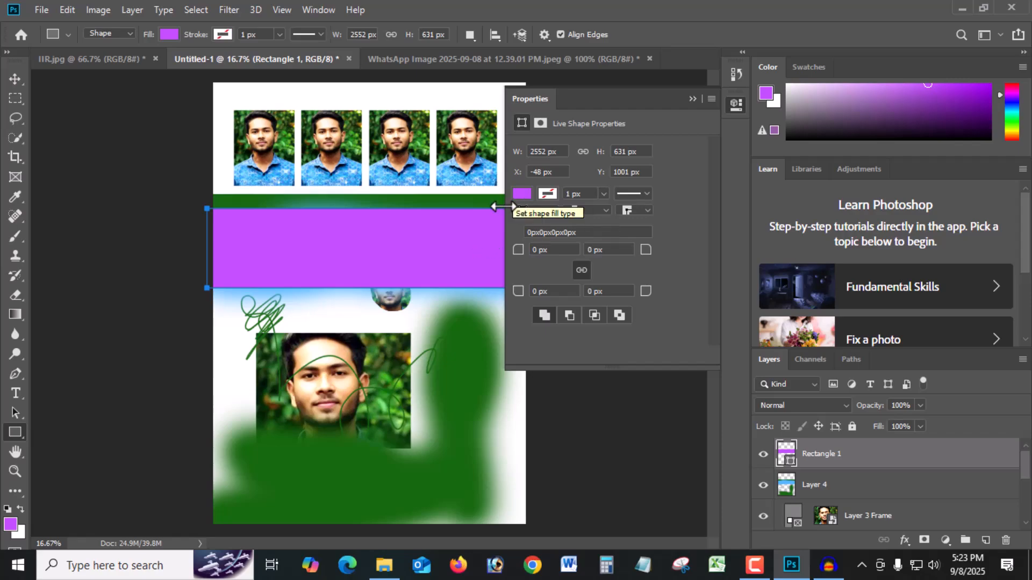
Set the rectangle's fill to a solid yellow swatch
{"action": "left_click", "coordinate": [523, 194]}
{"action": "left_click", "coordinate": [522, 194]}
{"action": "left_click", "coordinate": [522, 194]}
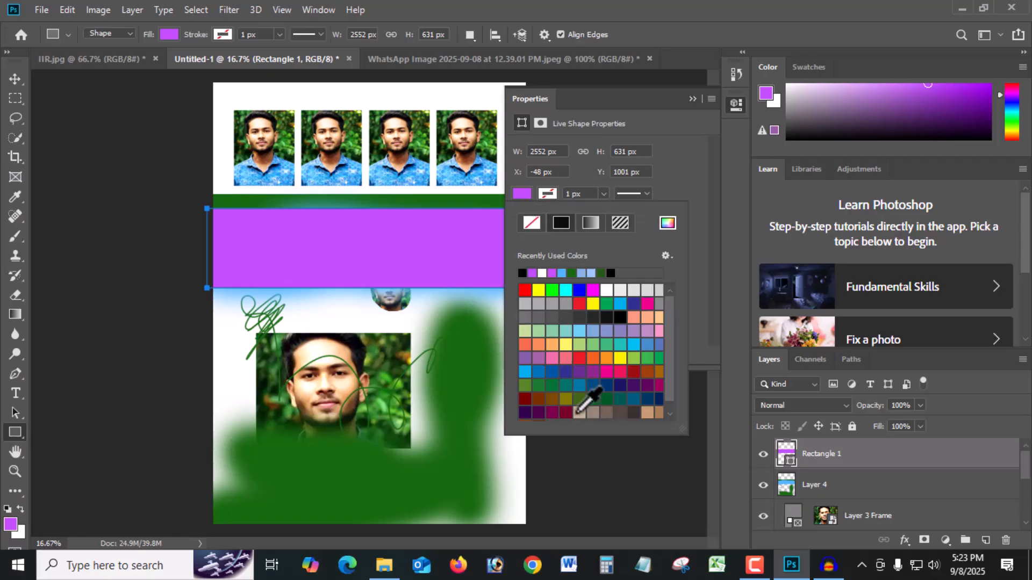
{"action": "left_click", "coordinate": [620, 365]}
{"action": "left_click", "coordinate": [620, 358]}
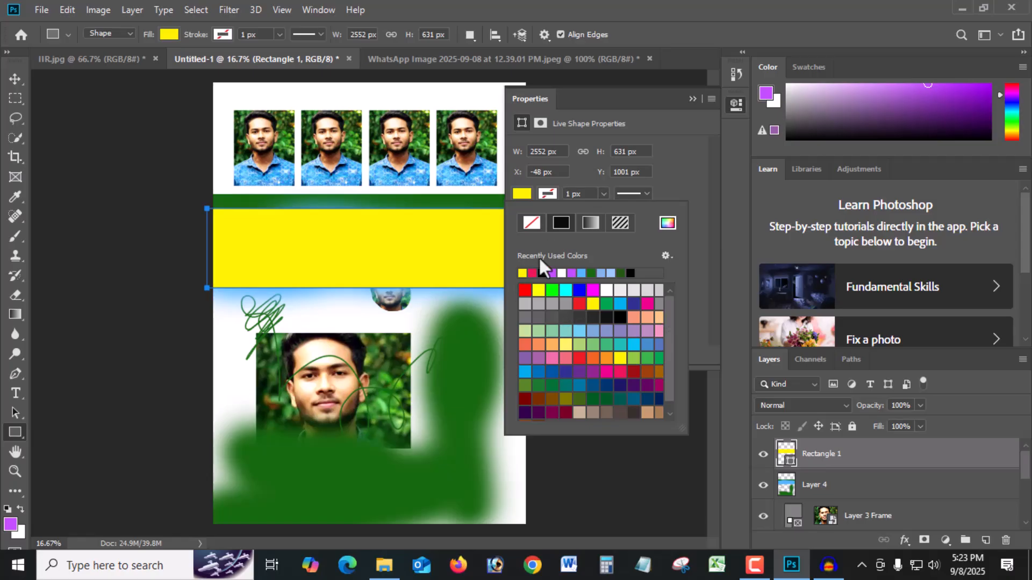
Give the rectangle a solid black stroke with a width of 21.06 px
{"action": "left_click", "coordinate": [547, 193]}
{"action": "left_click", "coordinate": [547, 194]}
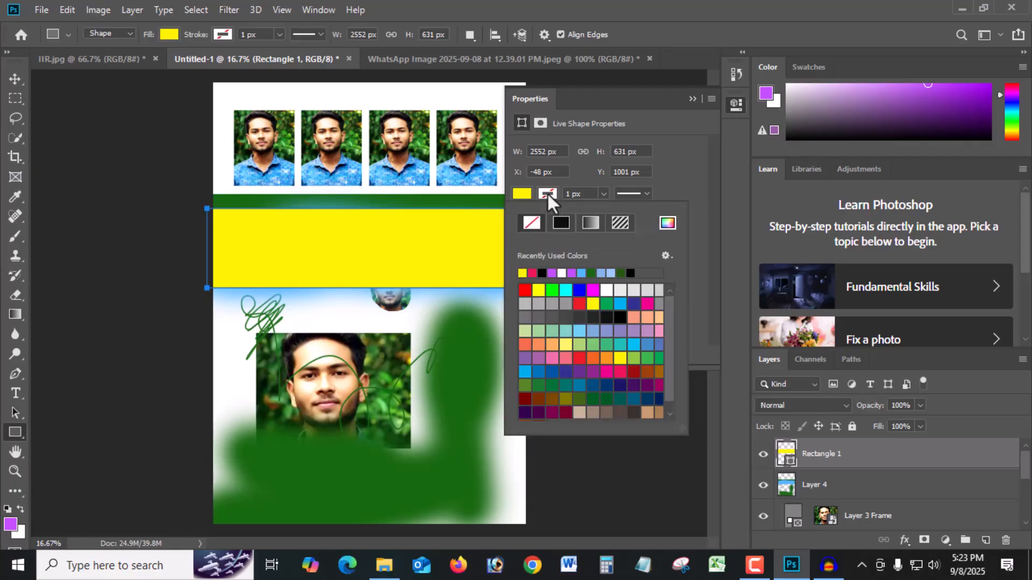
{"action": "left_click", "coordinate": [566, 331]}
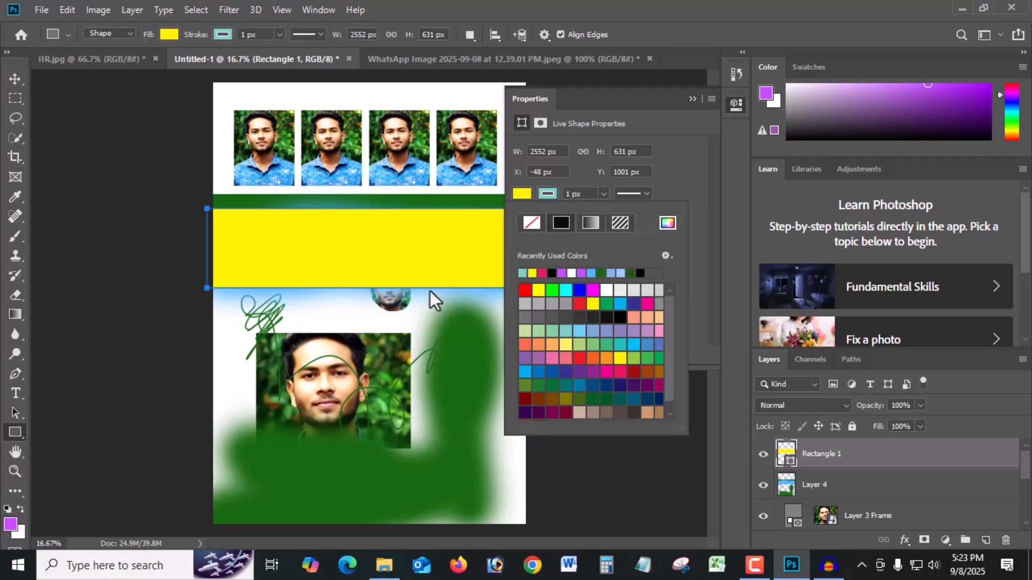
{"action": "left_click", "coordinate": [635, 304]}
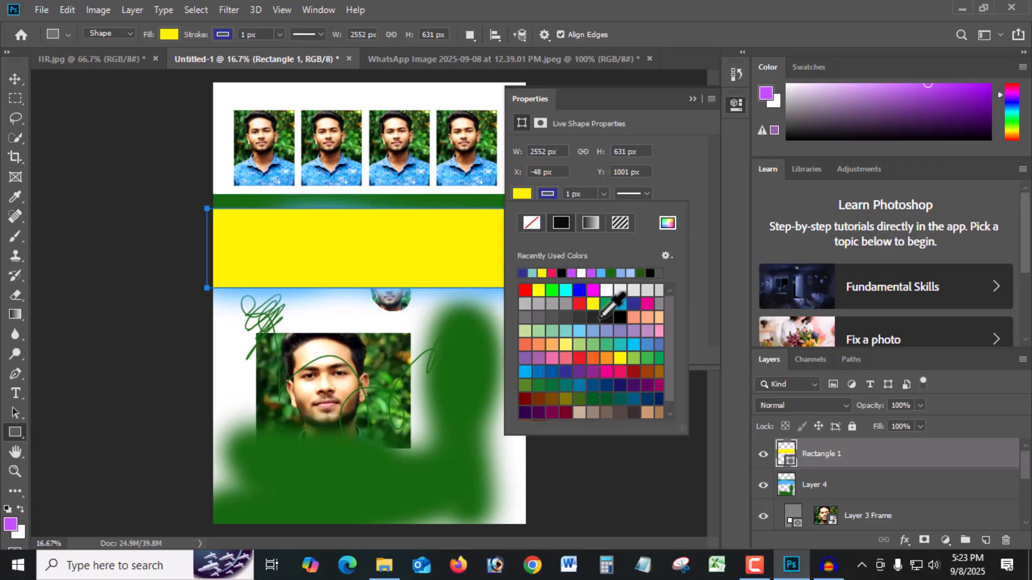
{"action": "left_click", "coordinate": [620, 317]}
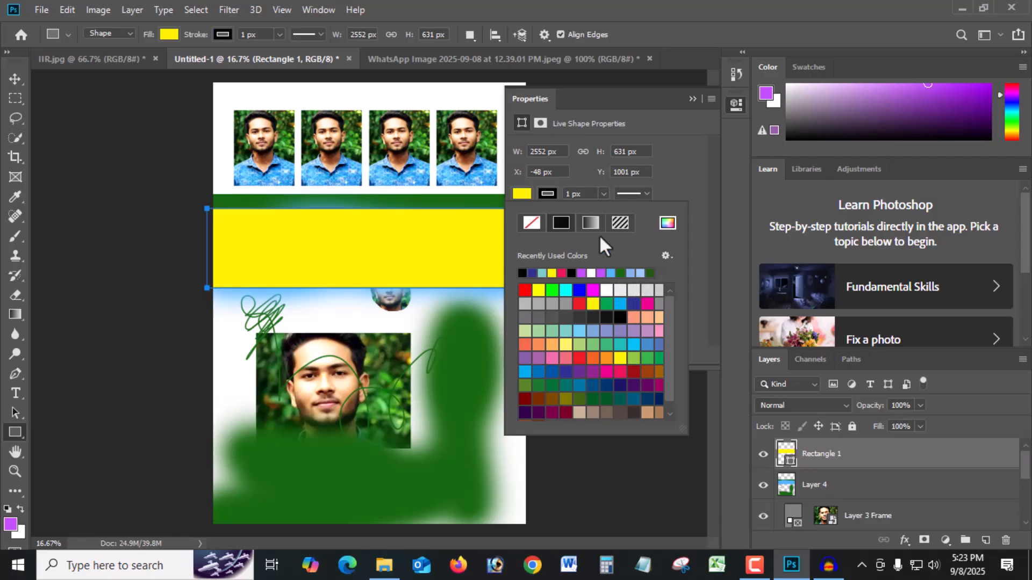
{"action": "left_click", "coordinate": [576, 195]}
{"action": "left_click", "coordinate": [603, 195]}
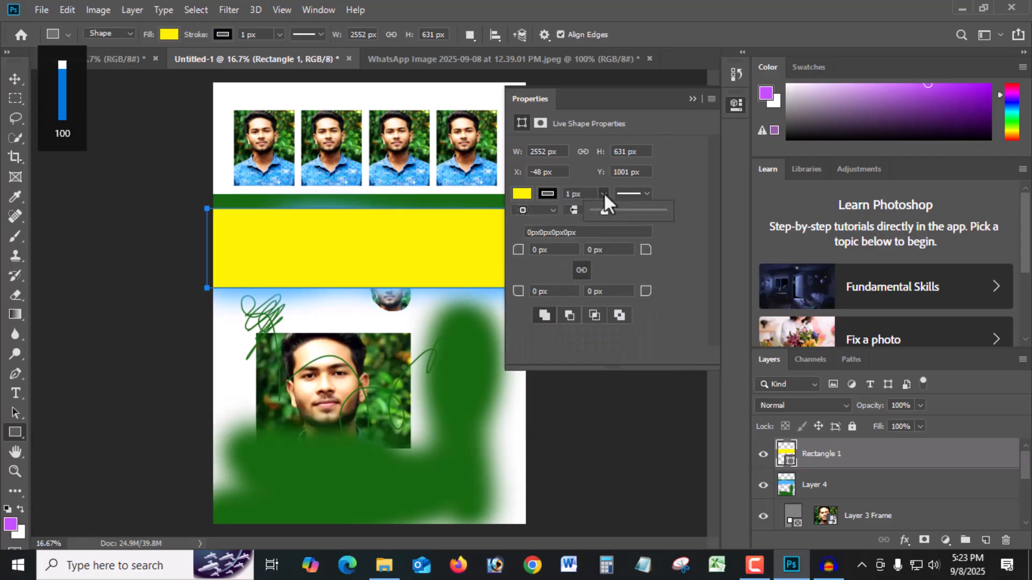
{"action": "left_click_drag", "start_coordinate": [604, 210], "coordinate": [609, 211]}
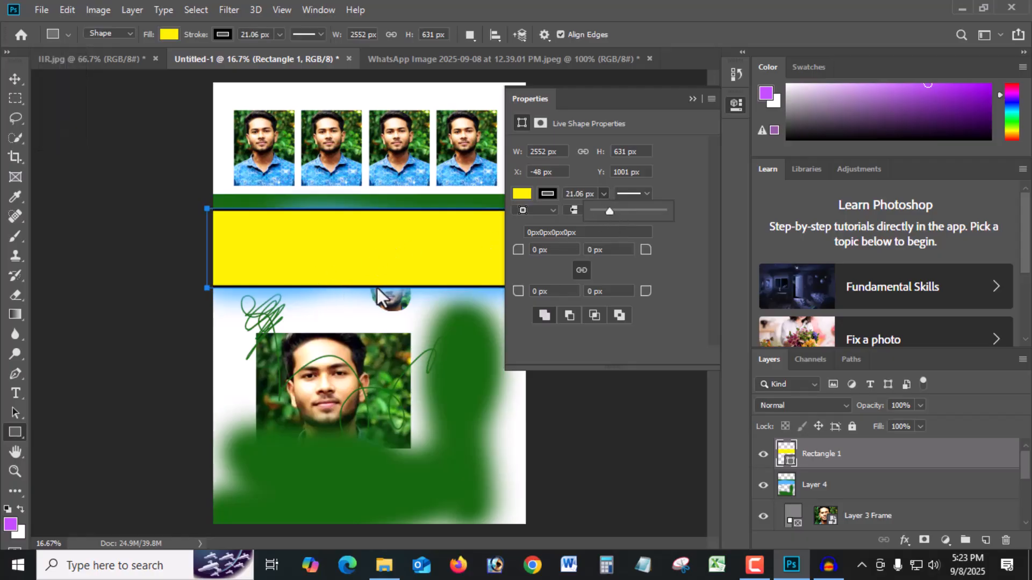
{"action": "left_click", "coordinate": [692, 99]}
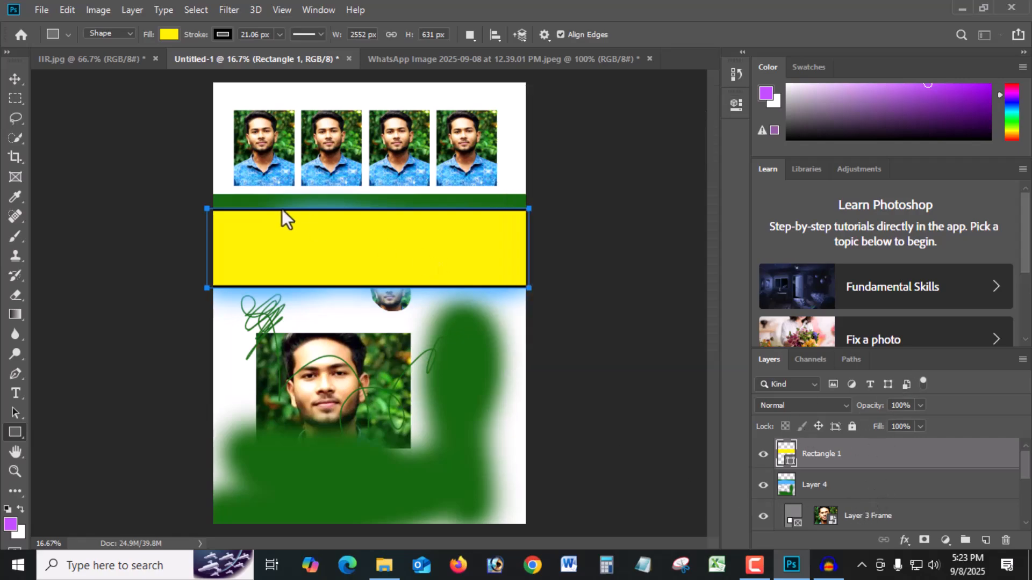
Change the rectangle shape's fill from yellow to a bright green with the colour picker
{"action": "double_click", "coordinate": [787, 456]}
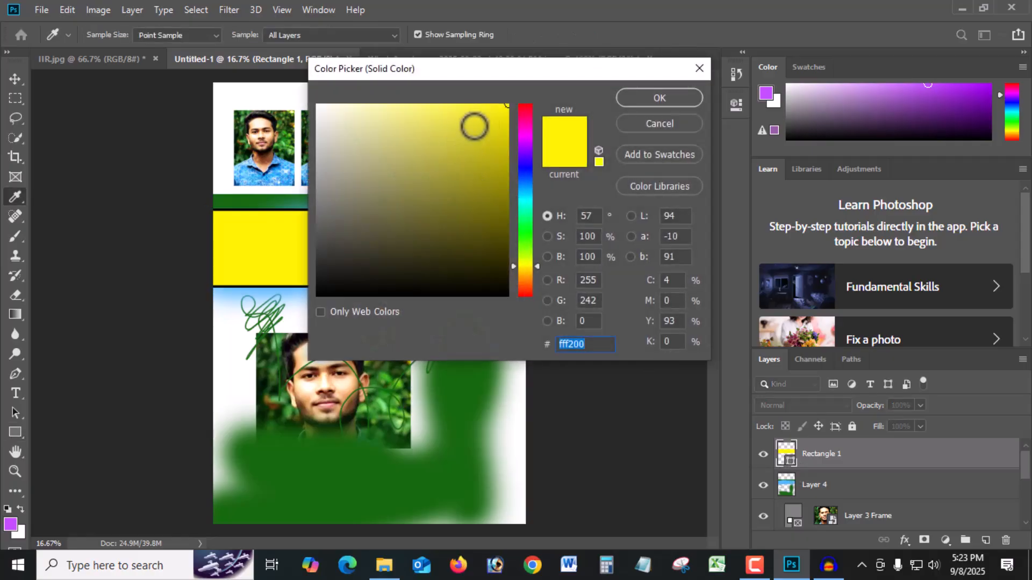
{"action": "left_click", "coordinate": [671, 121]}
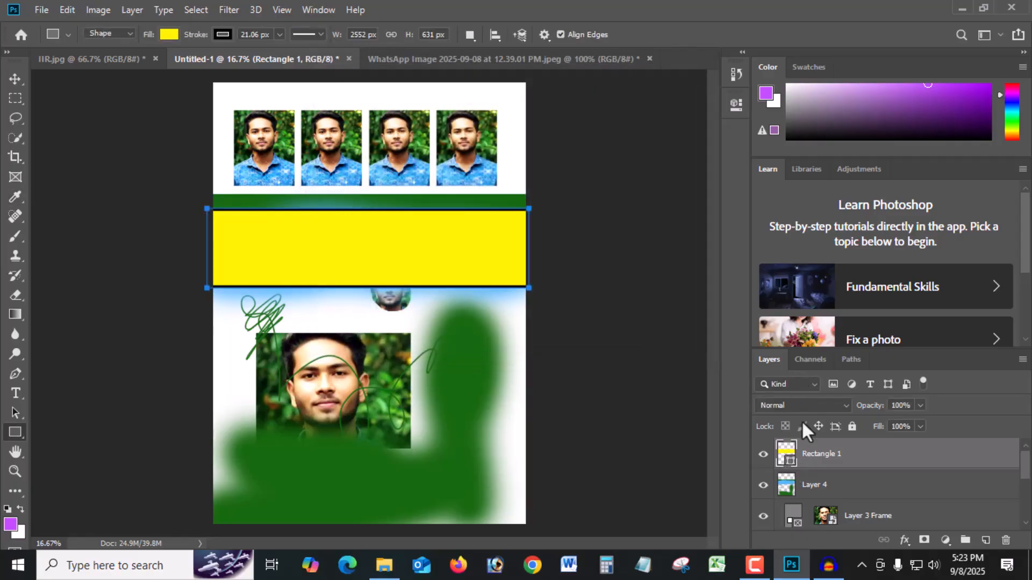
{"action": "double_click", "coordinate": [788, 457]}
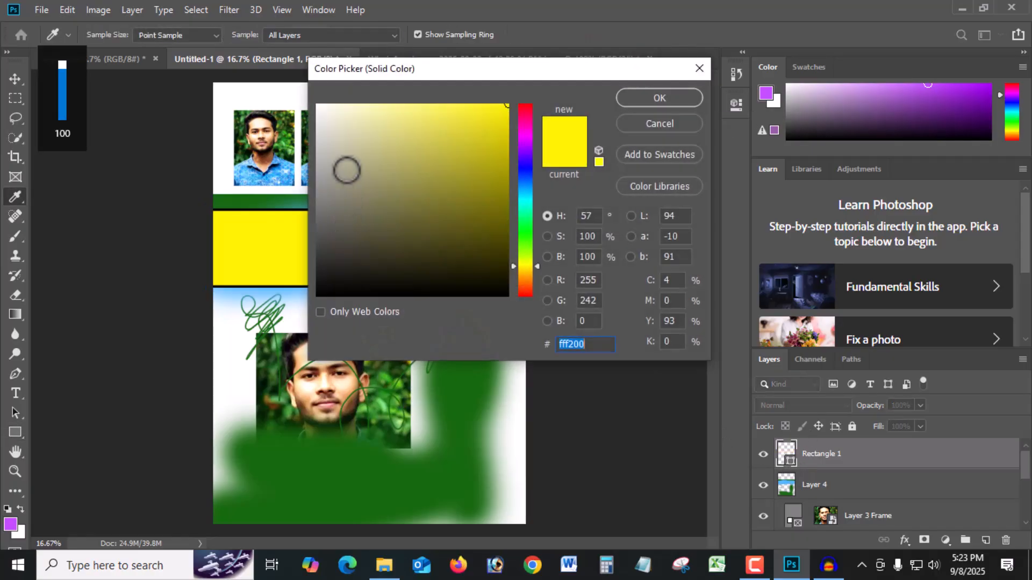
{"action": "left_click", "coordinate": [525, 235]}
{"action": "left_click", "coordinate": [489, 215]}
{"action": "left_click", "coordinate": [507, 120]}
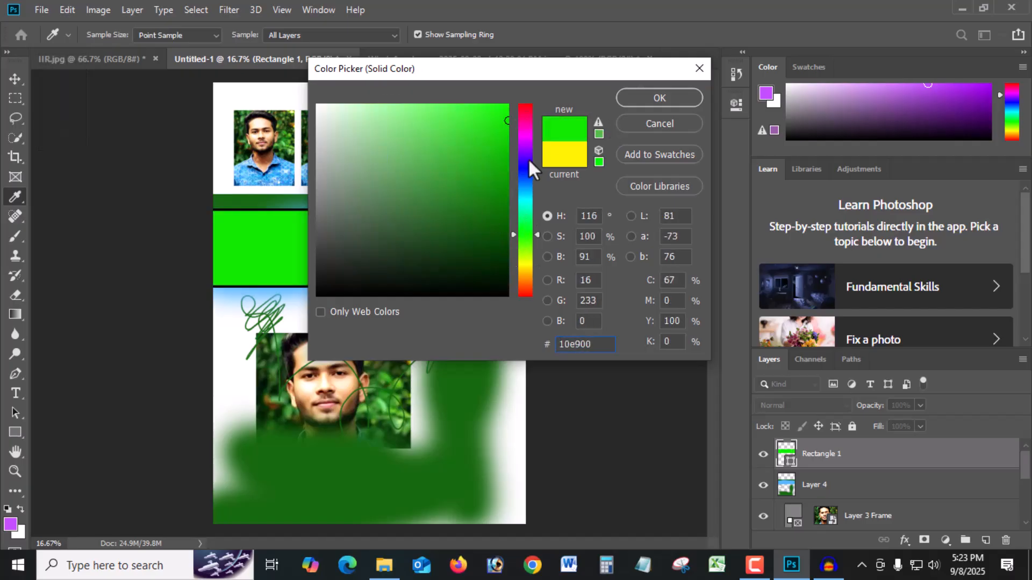
{"action": "key", "text": "Return"}
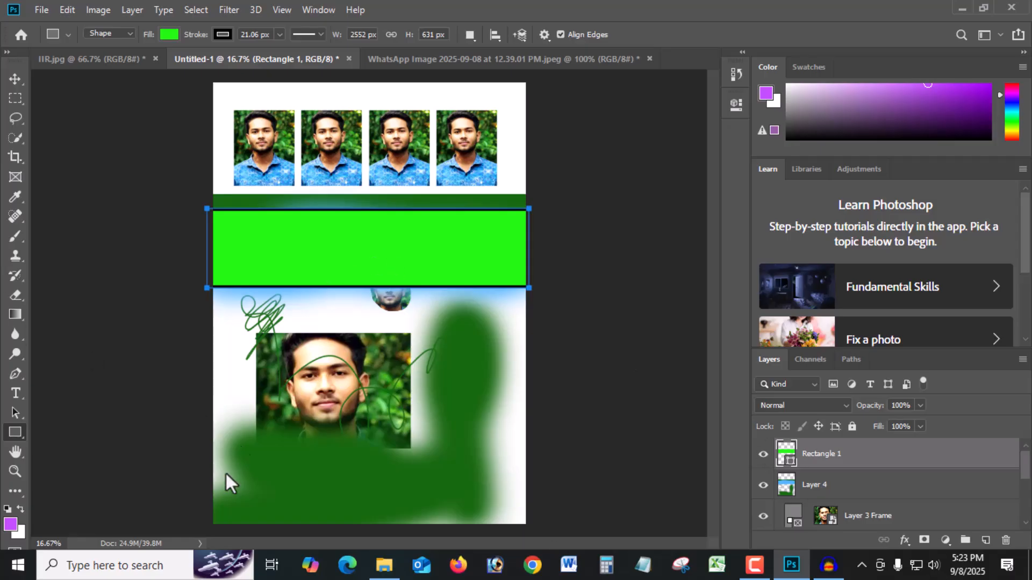
Examine the photo row, the green rectangle and the lower painted area at 33.3% zoom with the Hand tool
{"action": "left_click", "coordinate": [15, 451]}
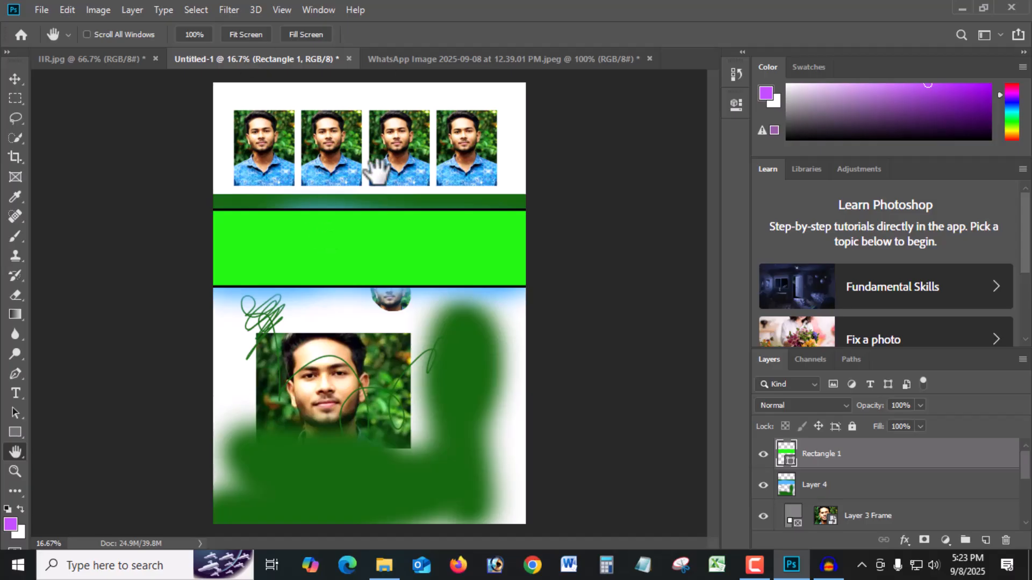
{"action": "key", "text": "ctrl+plus"}
{"action": "key", "text": "ctrl+plus"}
{"action": "left_click_drag", "start_coordinate": [307, 214], "coordinate": [396, 34]}
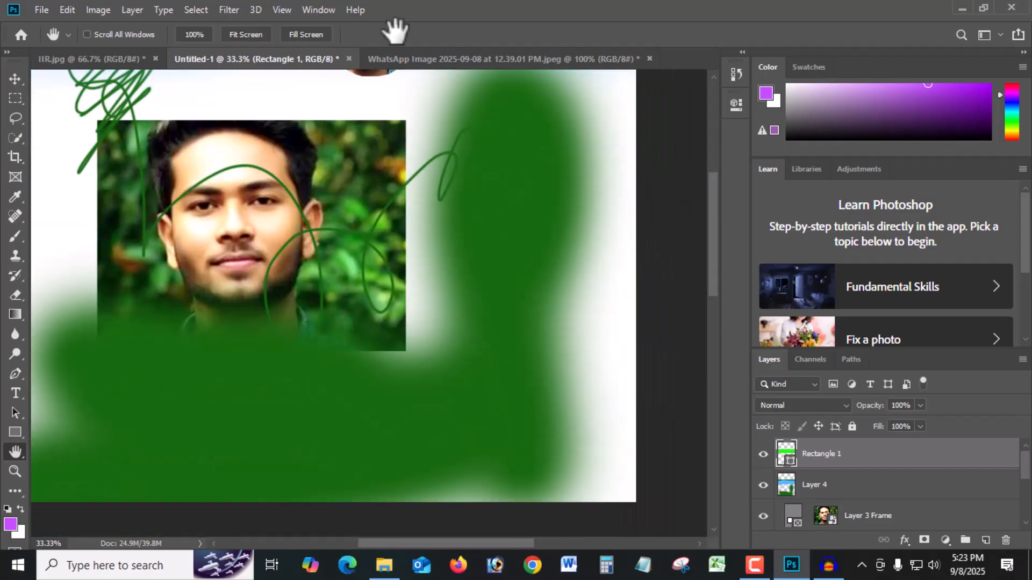
{"action": "left_click_drag", "start_coordinate": [419, 224], "coordinate": [329, 244]}
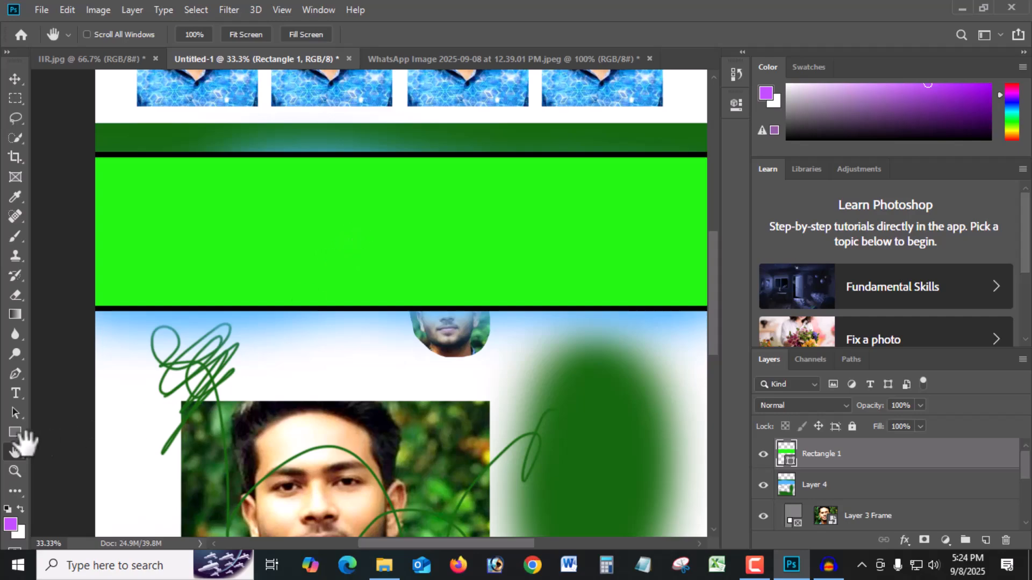
{"action": "left_click", "coordinate": [15, 315]}
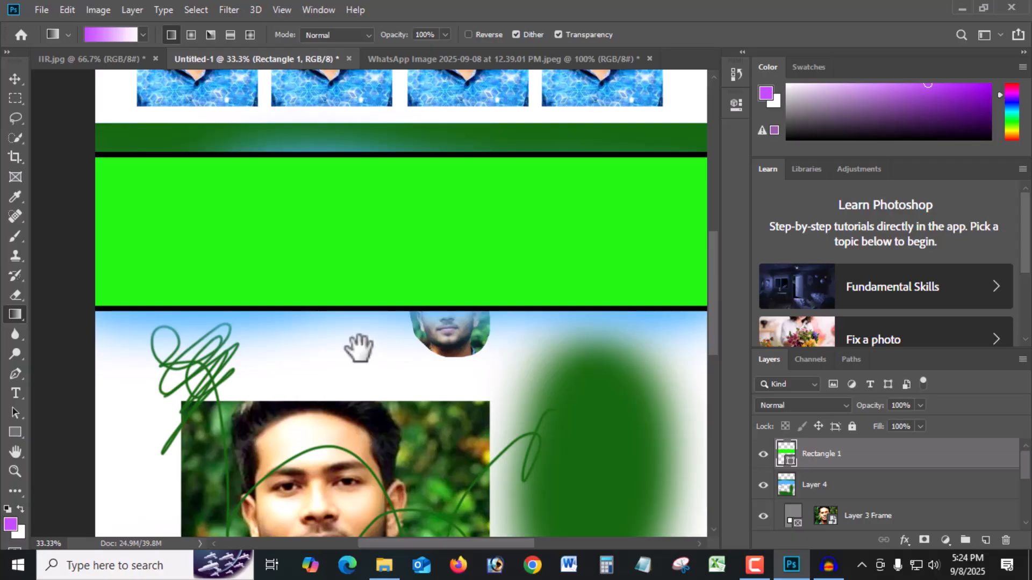
{"action": "scroll", "coordinate": [361, 336], "scroll_direction": "up", "scroll_amount": 6}
{"action": "left_click_drag", "start_coordinate": [423, 274], "coordinate": [396, 411]}
{"action": "scroll", "coordinate": [396, 410], "scroll_direction": "down", "scroll_amount": 15}
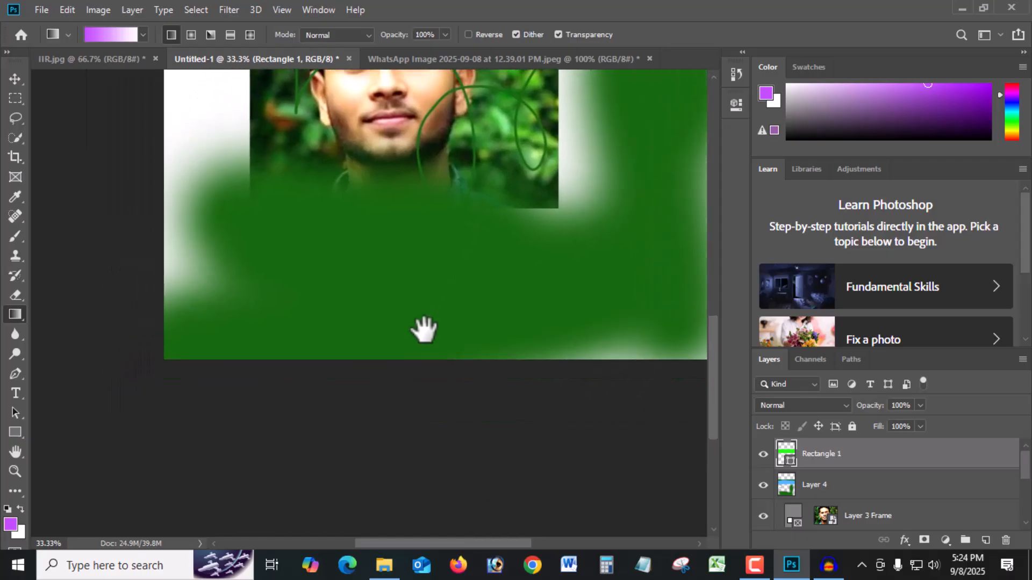
{"action": "key", "text": "XF86AudioRaiseVolume"}
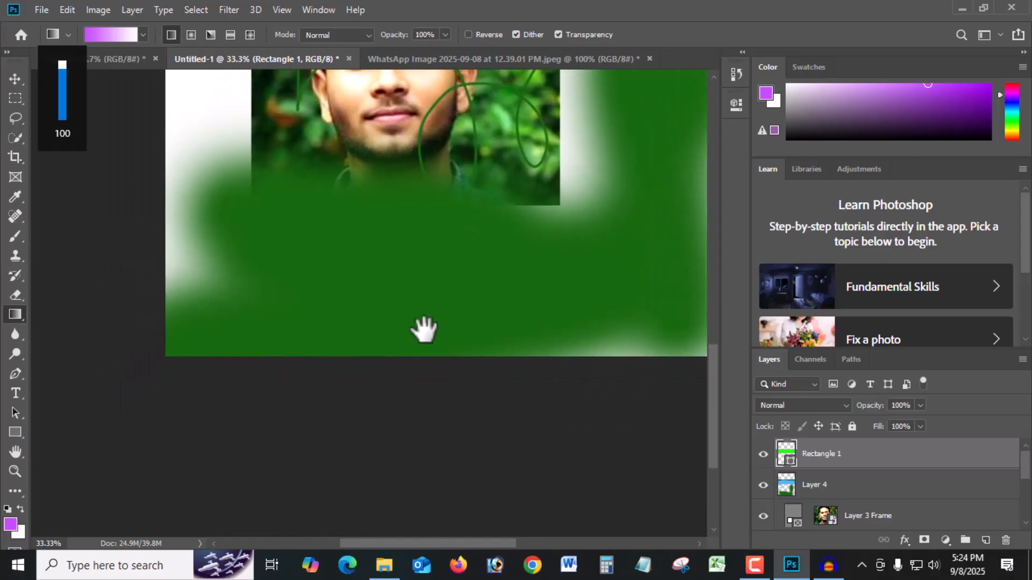
{"action": "left_click", "coordinate": [410, 194]}
{"action": "left_click", "coordinate": [488, 221]}
{"action": "scroll", "coordinate": [468, 211], "scroll_direction": "up", "scroll_amount": 15}
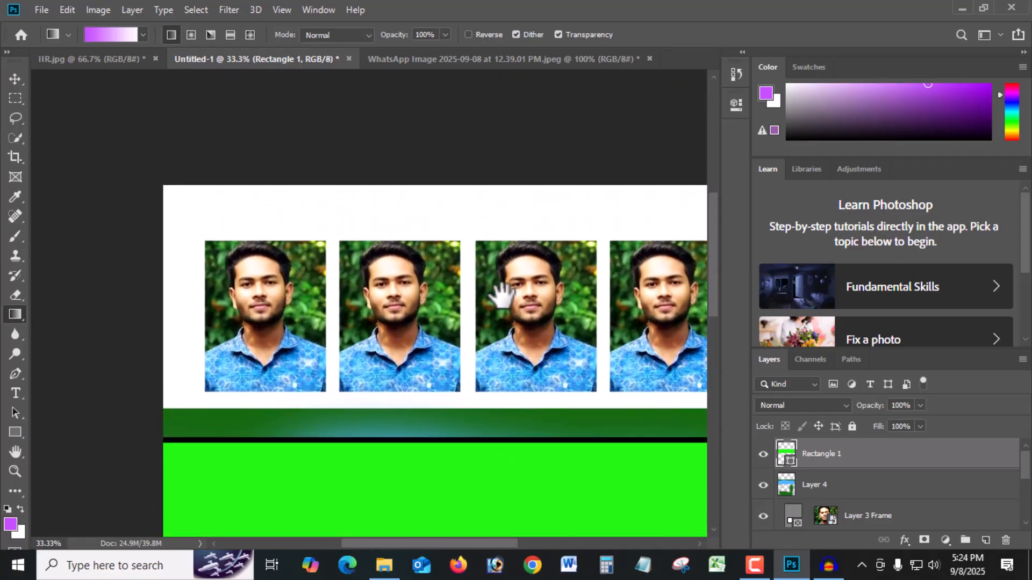
{"action": "scroll", "coordinate": [503, 325], "scroll_direction": "down", "scroll_amount": 15}
{"action": "key", "text": "XF86AudioRaiseVolume"}
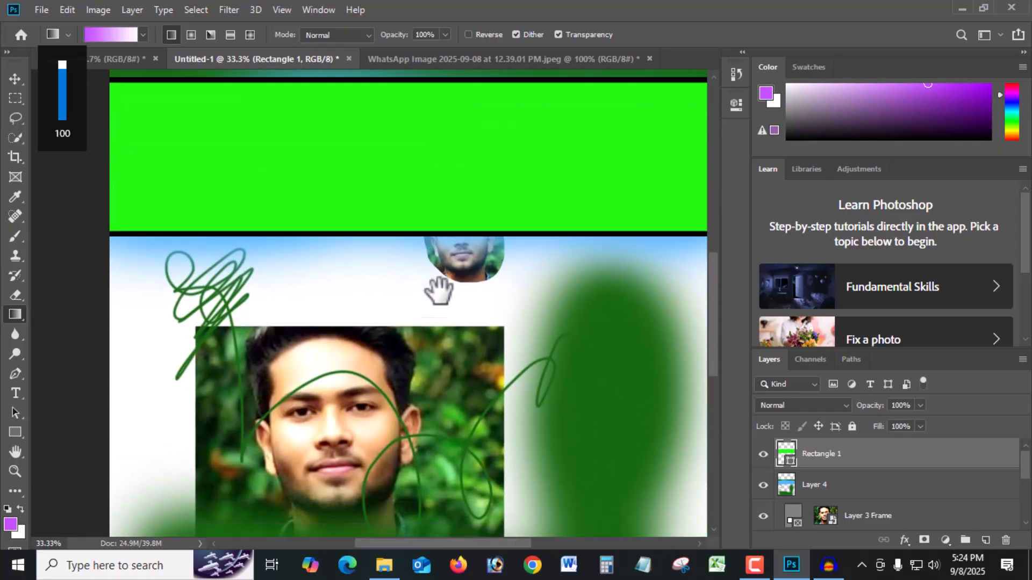
Inspect the large portrait and the photo row at up to 100% magnification using the Zoom and Hand tools
{"action": "left_click", "coordinate": [15, 471]}
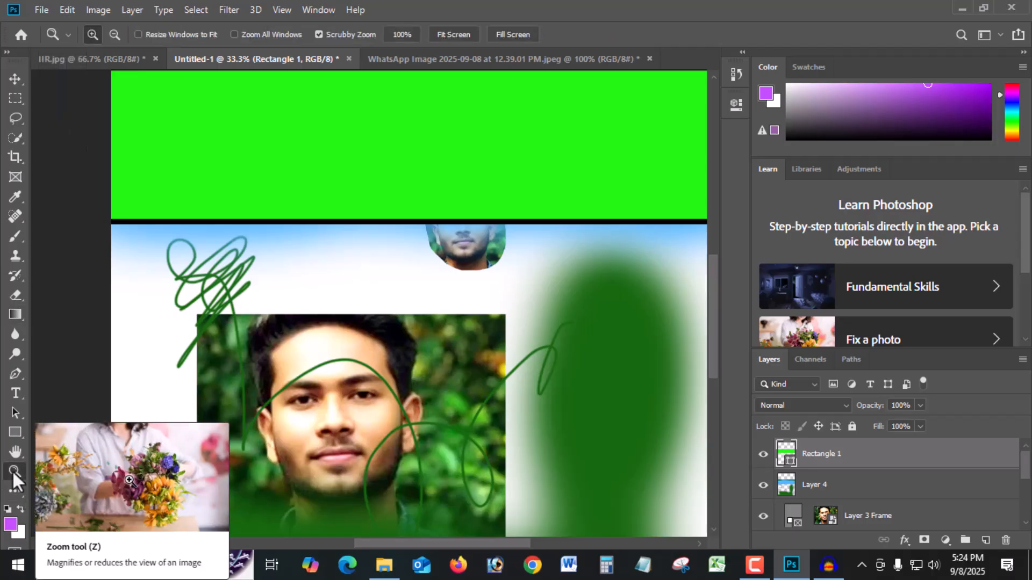
{"action": "left_click", "coordinate": [393, 317]}
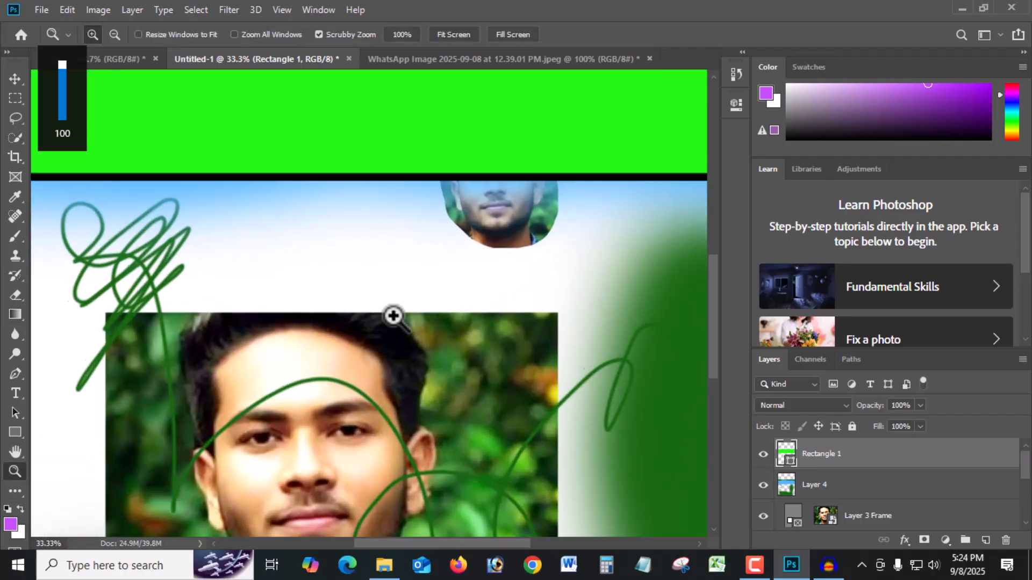
{"action": "left_click", "coordinate": [393, 316]}
{"action": "left_click", "coordinate": [393, 317]}
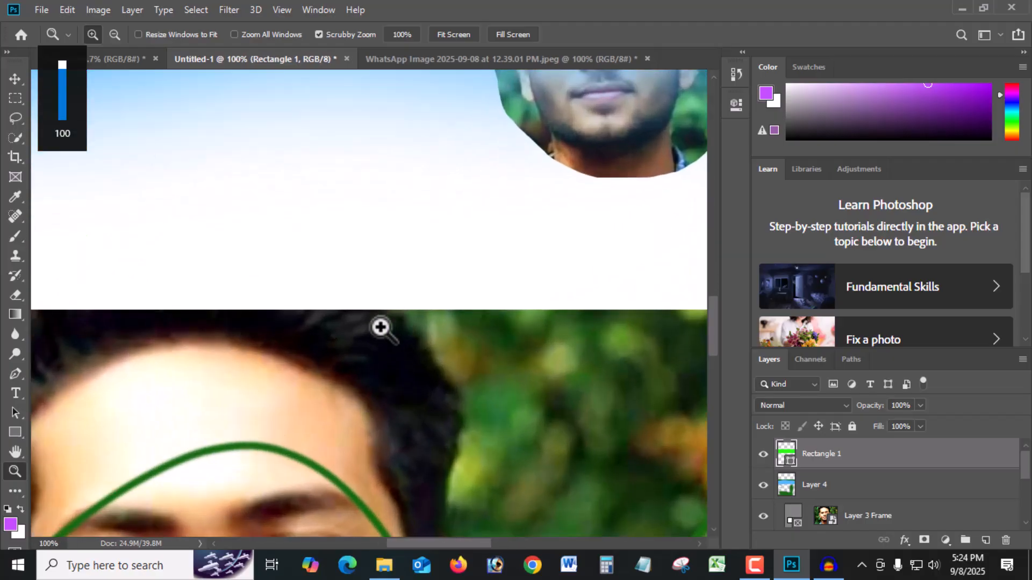
{"action": "left_click", "coordinate": [15, 452]}
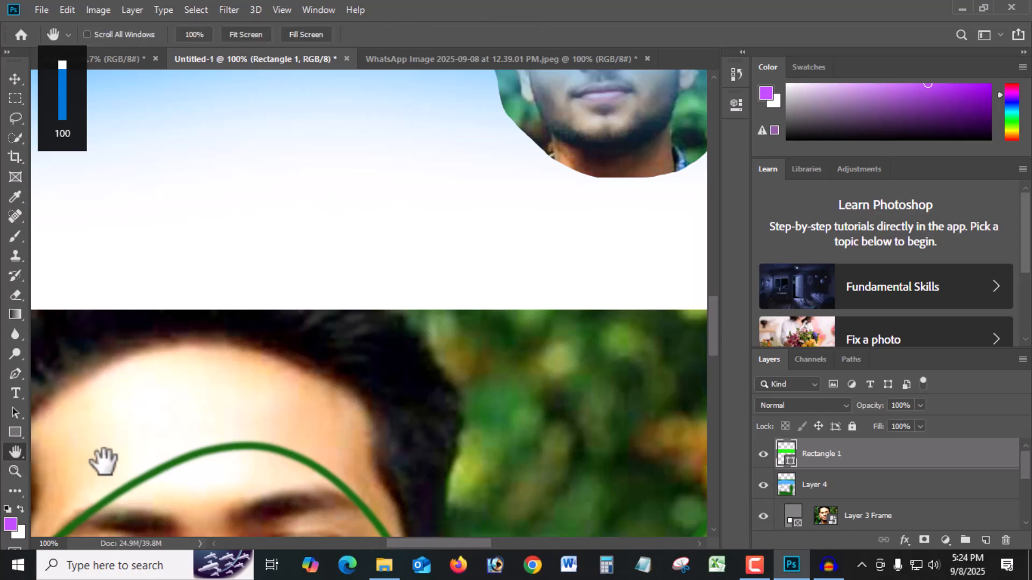
{"action": "key", "text": "ctrl+0"}
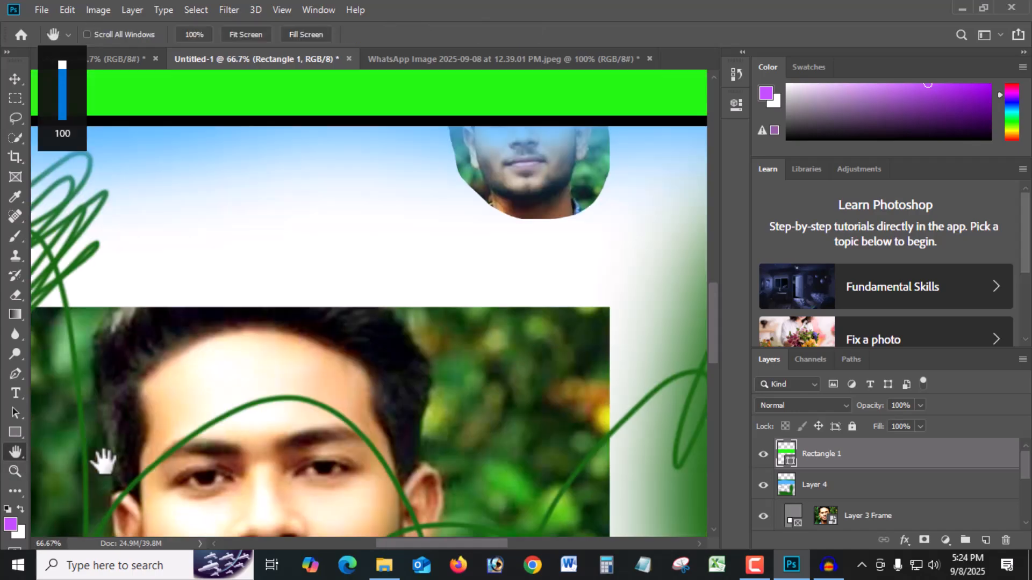
{"action": "key", "text": "ctrl+1"}
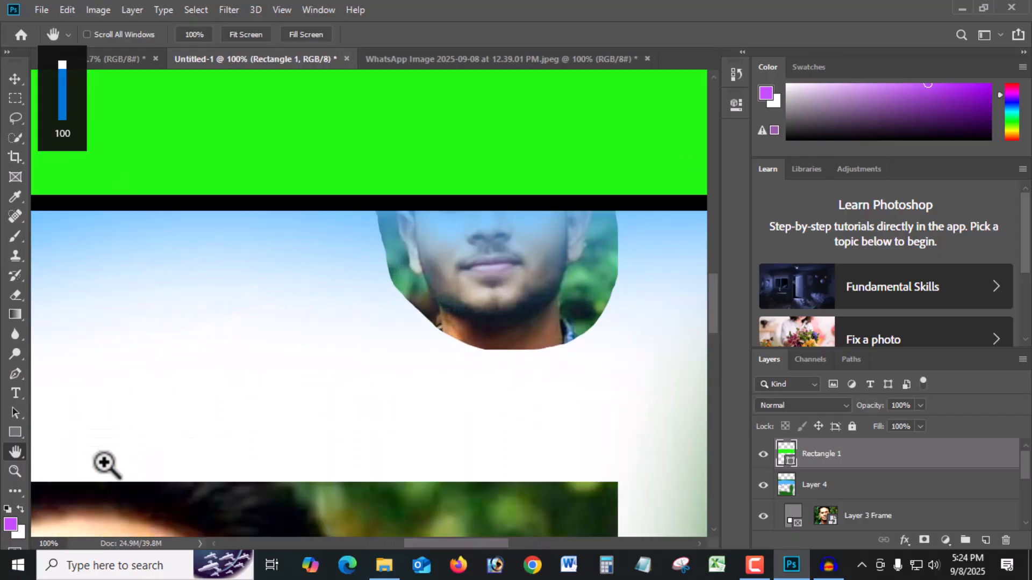
{"action": "left_click_drag", "start_coordinate": [246, 260], "coordinate": [347, 473]}
{"action": "left_click_drag", "start_coordinate": [343, 317], "coordinate": [396, 444]}
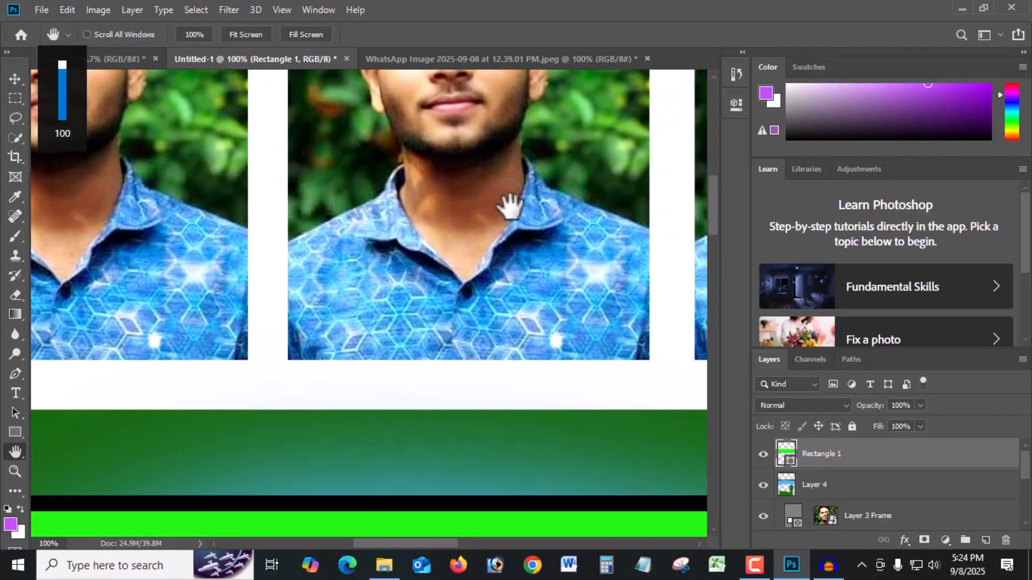
{"action": "key", "text": "ctrl+minus"}
{"action": "key", "text": "ctrl+minus"}
{"action": "key", "text": "ctrl+minus"}
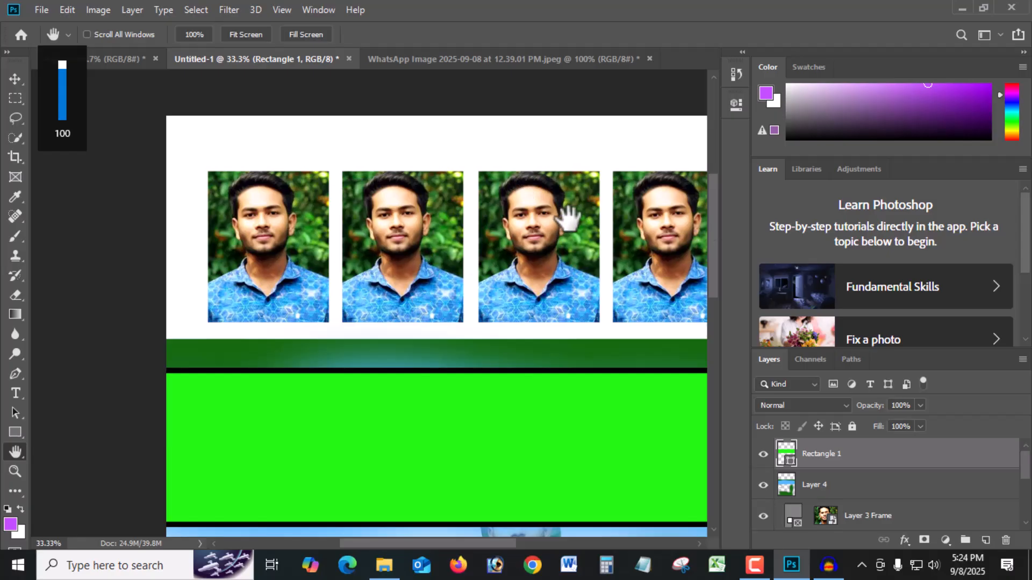
{"action": "left_click_drag", "start_coordinate": [535, 230], "coordinate": [426, 299]}
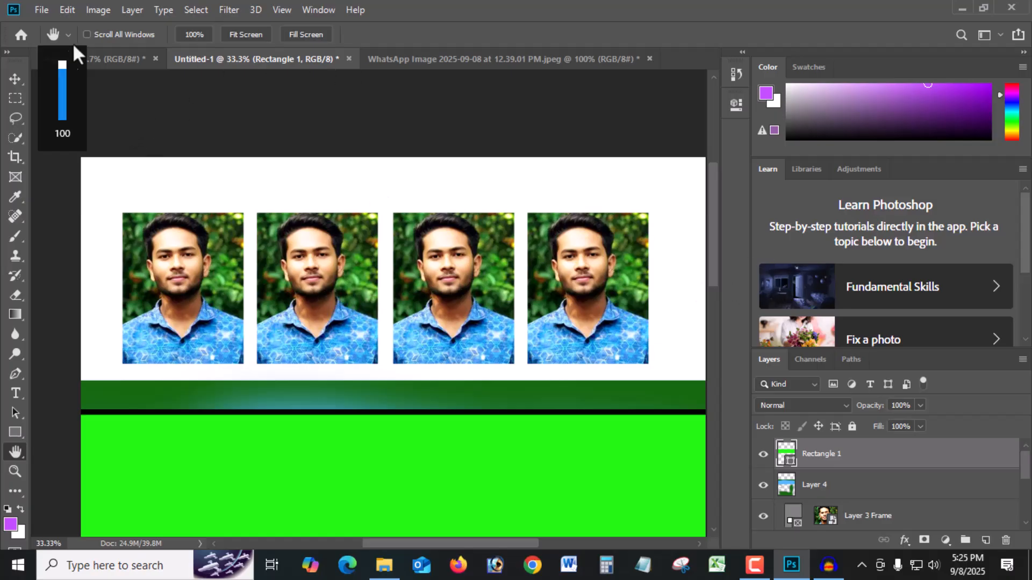
Save the document as Untitled-1 in Photoshop PSD format with layers in the Downloads folder
{"action": "left_click", "coordinate": [41, 10]}
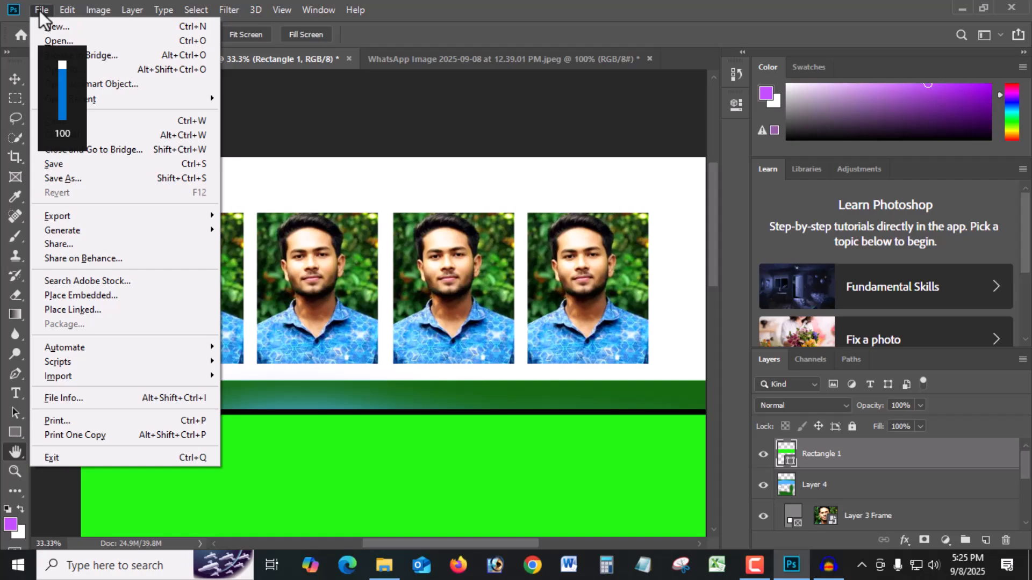
{"action": "left_click", "coordinate": [70, 179]}
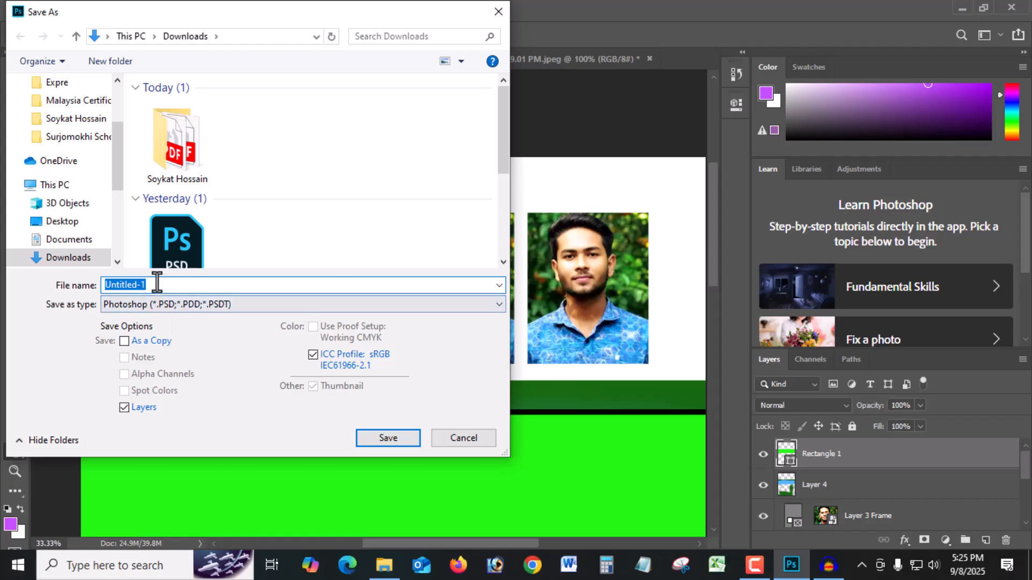
{"action": "left_click", "coordinate": [133, 308]}
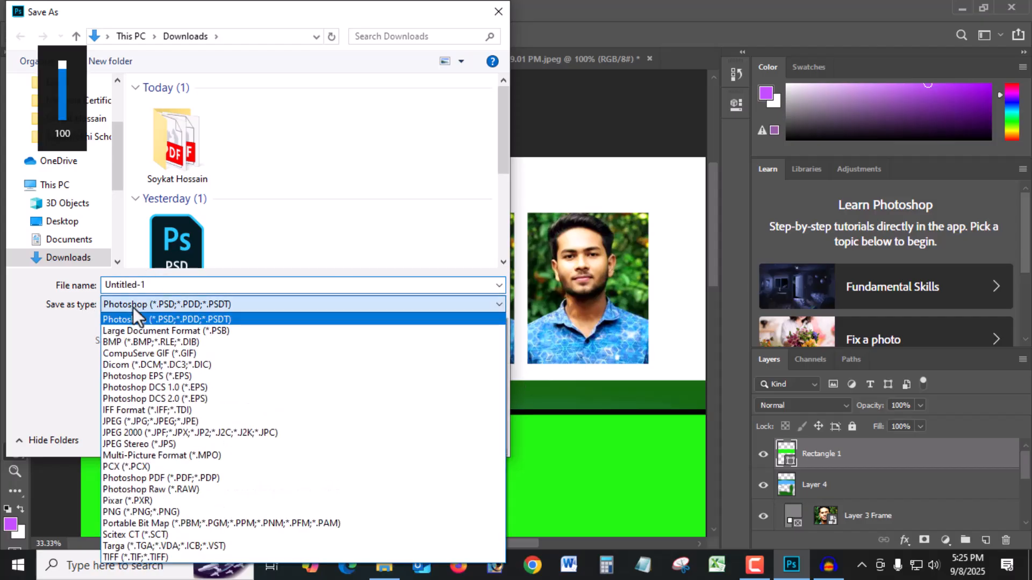
{"action": "left_click", "coordinate": [135, 307]}
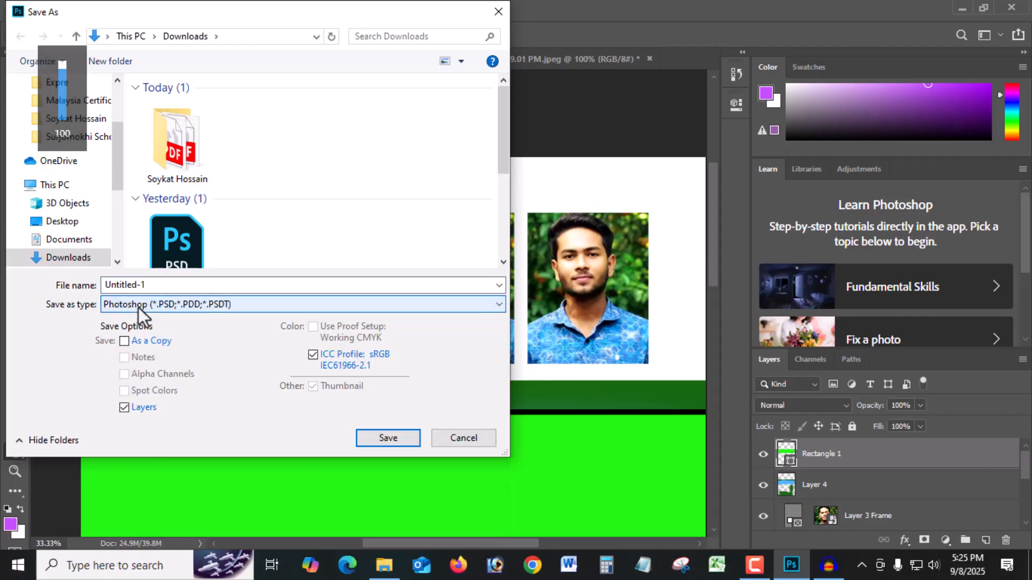
{"action": "left_click", "coordinate": [395, 443]}
{"action": "left_click", "coordinate": [682, 148]}
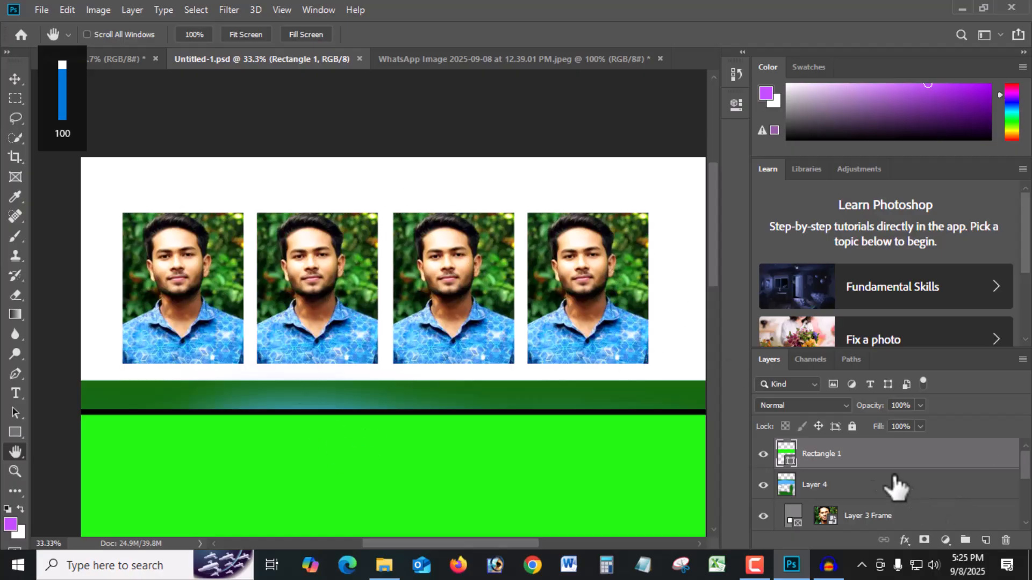
Look through the layer stack of the saved Untitled-1.psd
{"action": "scroll", "coordinate": [870, 500], "scroll_direction": "down", "scroll_amount": 5}
{"action": "left_click", "coordinate": [796, 454]}
{"action": "scroll", "coordinate": [865, 495], "scroll_direction": "up", "scroll_amount": 5}
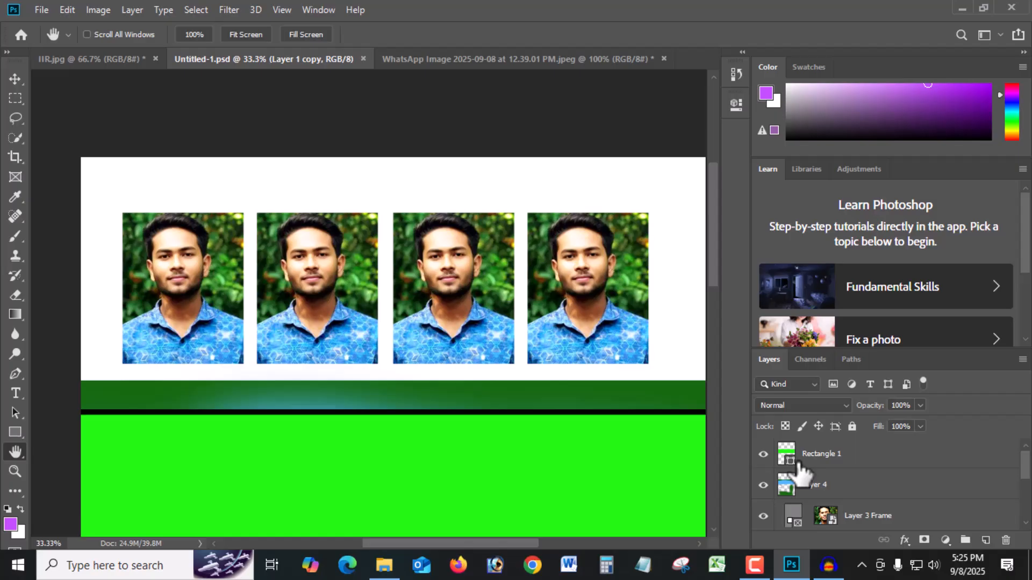
Quit Photoshop without saving the changes to the other open images
{"action": "left_click", "coordinate": [1011, 7]}
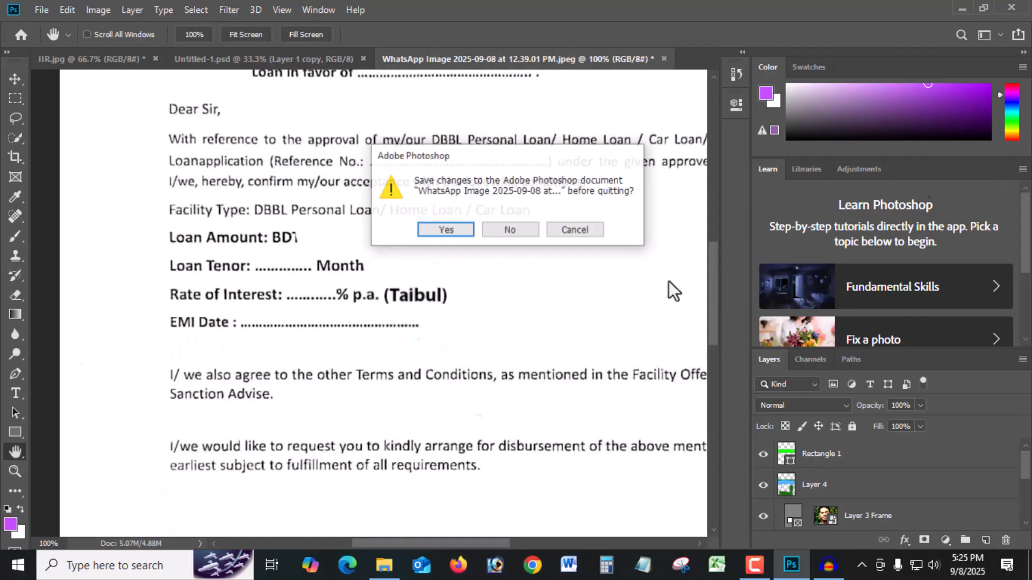
{"action": "left_click", "coordinate": [513, 230]}
{"action": "left_click", "coordinate": [516, 229]}
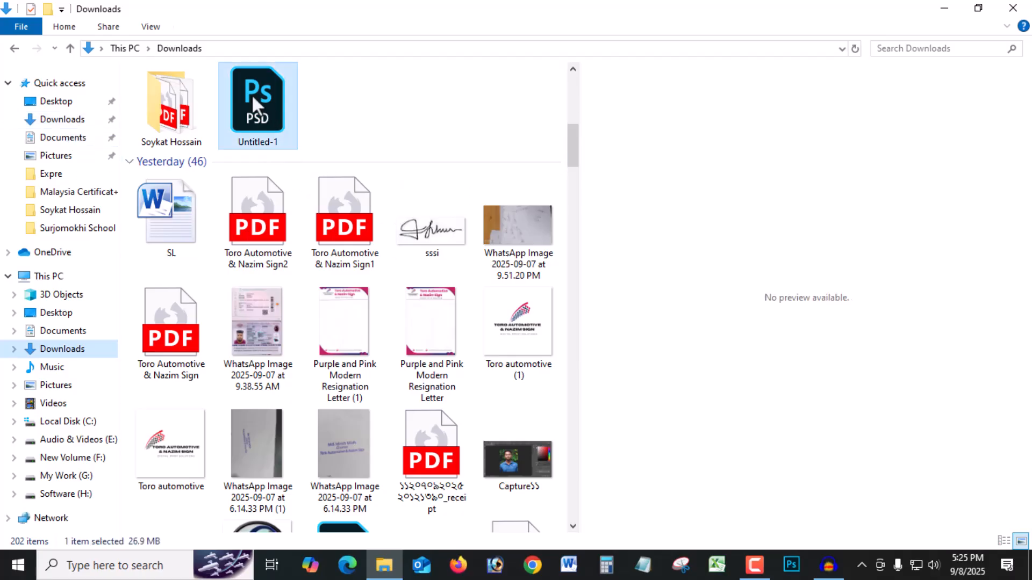
Find the saved Untitled-1 PSD in the Downloads folder in File Explorer and reopen it in Photoshop
{"action": "left_click", "coordinate": [252, 94]}
{"action": "scroll", "coordinate": [256, 92], "scroll_direction": "up", "scroll_amount": 5}
{"action": "left_click", "coordinate": [317, 179]}
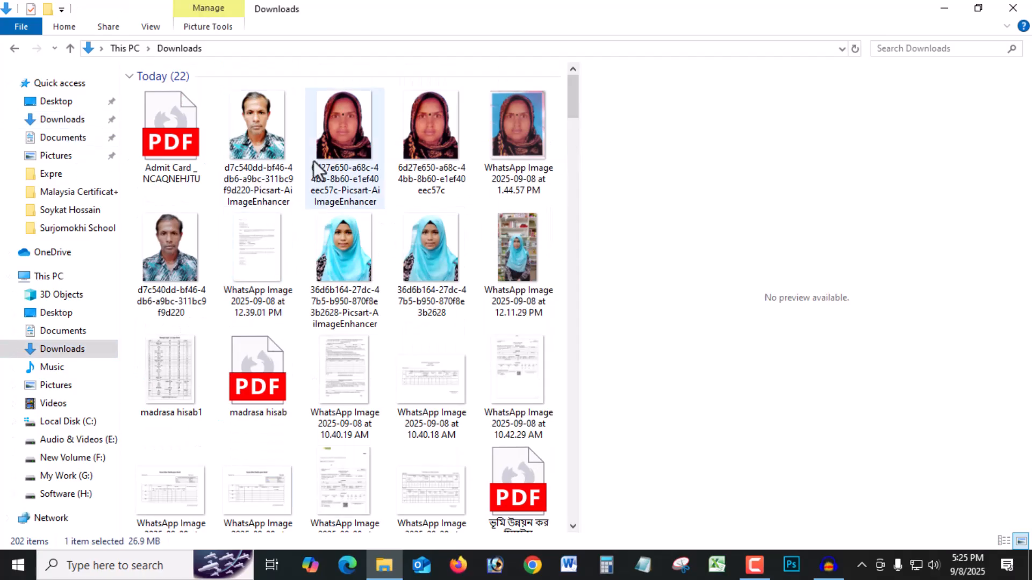
{"action": "scroll", "coordinate": [311, 172], "scroll_direction": "down", "scroll_amount": 7}
{"action": "scroll", "coordinate": [309, 164], "scroll_direction": "up", "scroll_amount": 7}
{"action": "scroll", "coordinate": [307, 252], "scroll_direction": "down", "scroll_amount": 2}
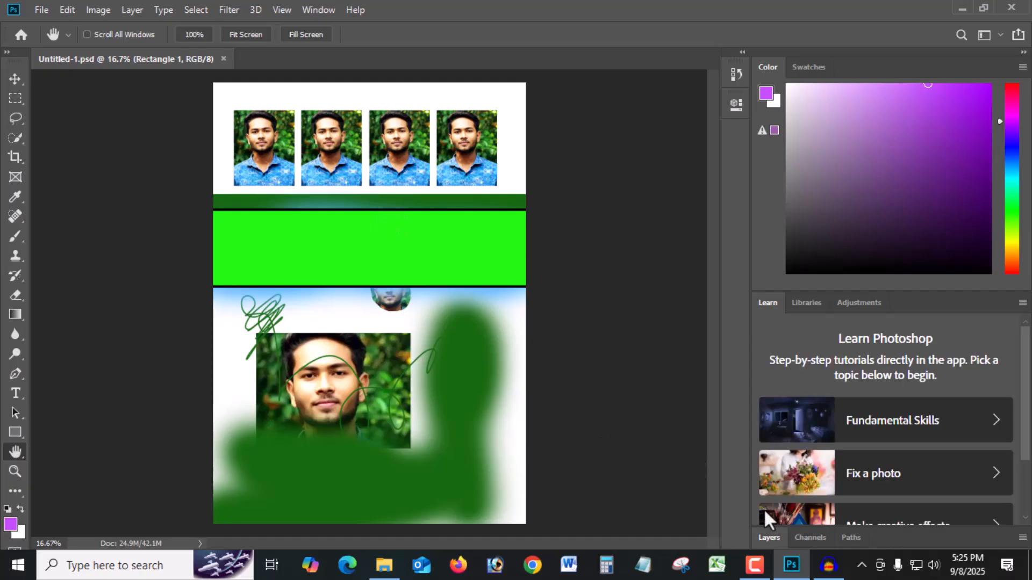
Show the layers of the reopened Untitled-1.psd and review them from the rectangle shape down to the Background
{"action": "left_click", "coordinate": [770, 538]}
{"action": "scroll", "coordinate": [838, 456], "scroll_direction": "down", "scroll_amount": 5}
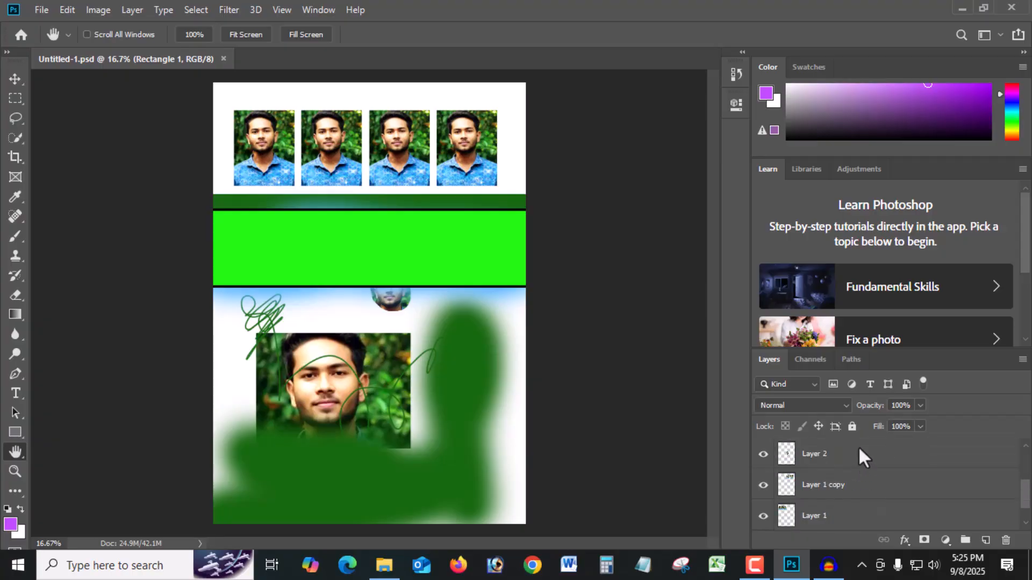
{"action": "scroll", "coordinate": [800, 515], "scroll_direction": "up", "scroll_amount": 5}
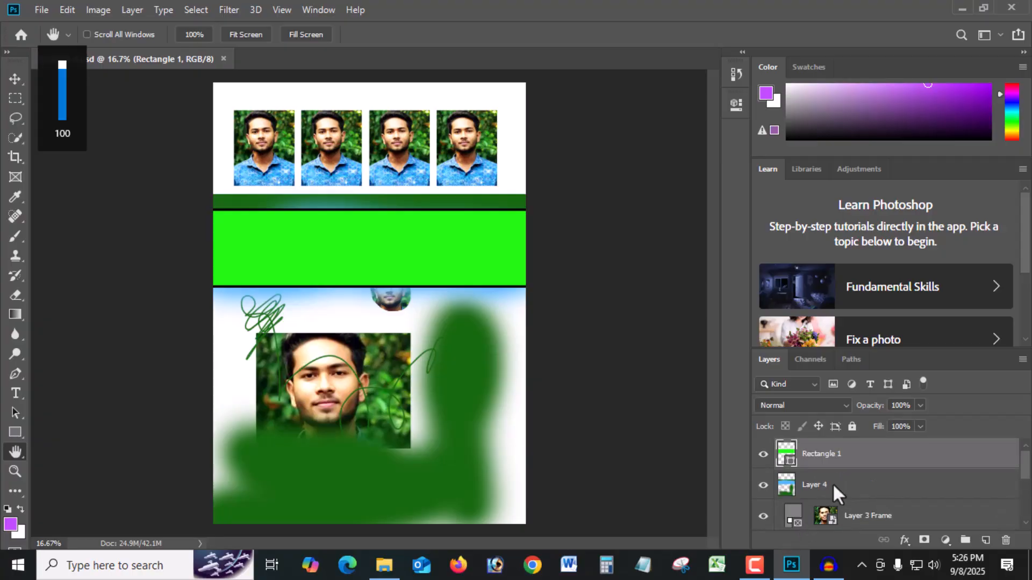
{"action": "scroll", "coordinate": [834, 499], "scroll_direction": "down", "scroll_amount": 5}
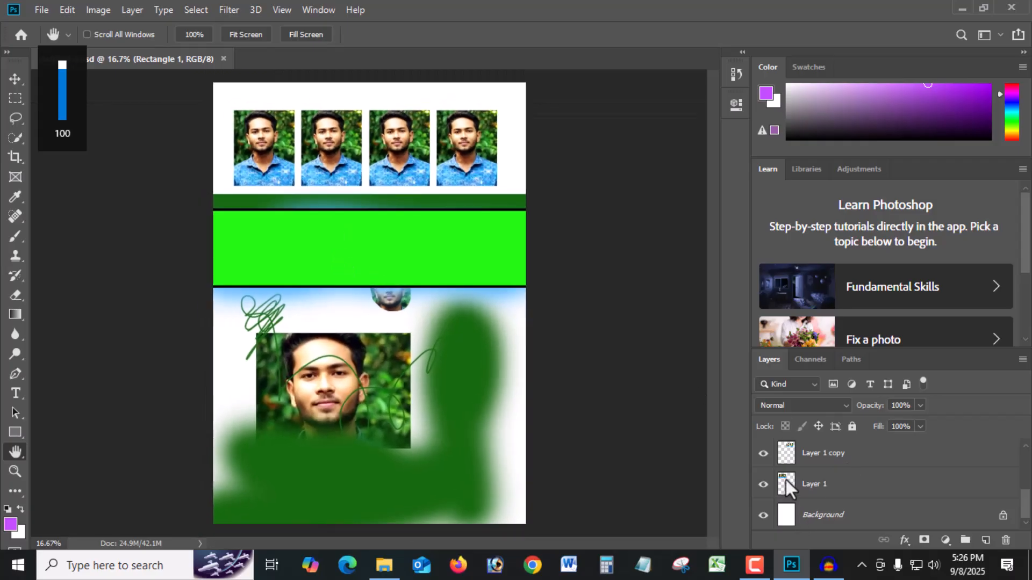
Select Layer 1 just above the Background and look over the layers above it
{"action": "left_click", "coordinate": [786, 479]}
{"action": "scroll", "coordinate": [817, 489], "scroll_direction": "up", "scroll_amount": 2}
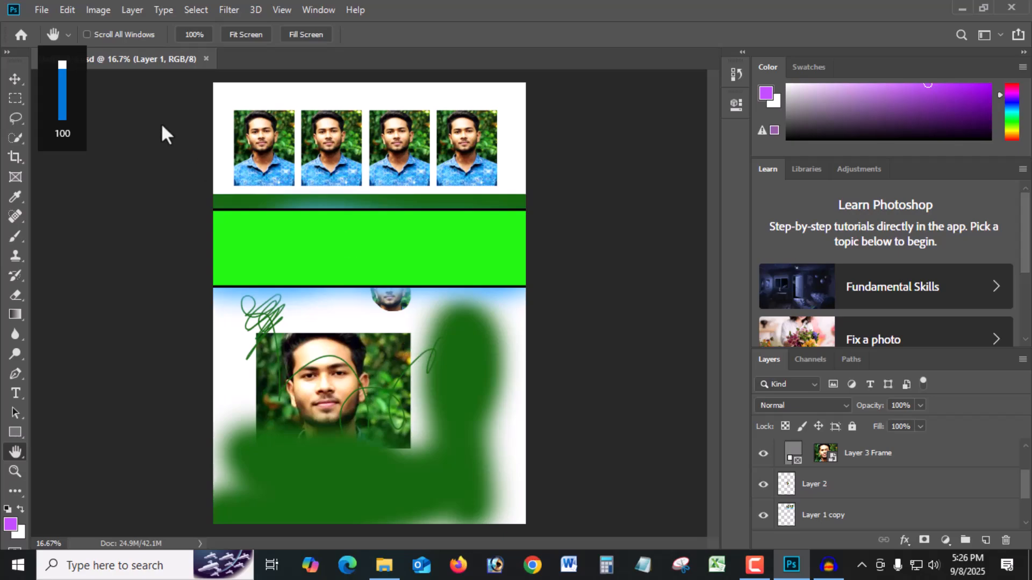
Try saving a copy of Untitled-1 in Downloads as JPEG and as Photoshop PDF, and cancel the save
{"action": "left_click", "coordinate": [42, 10]}
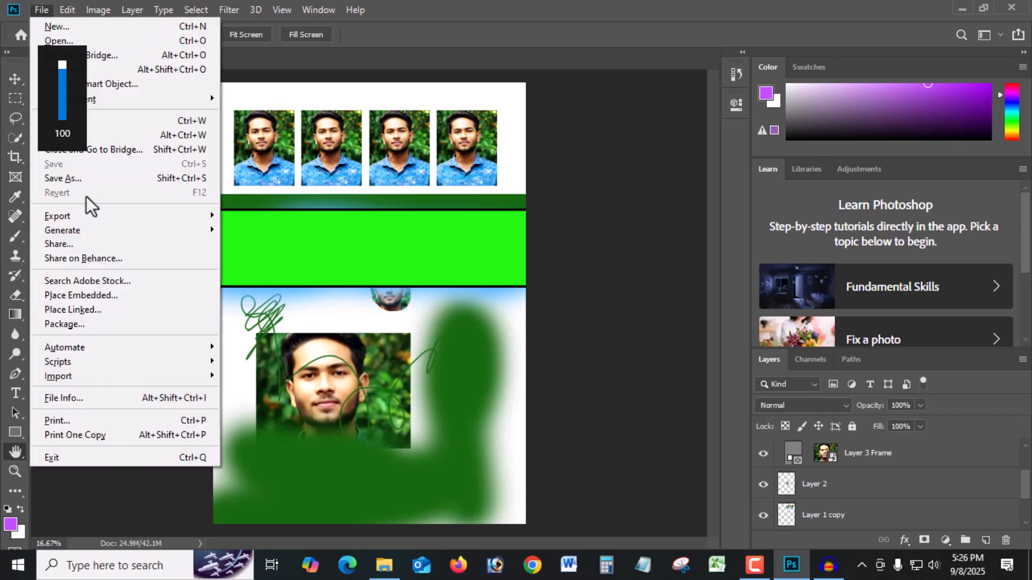
{"action": "left_click", "coordinate": [80, 179]}
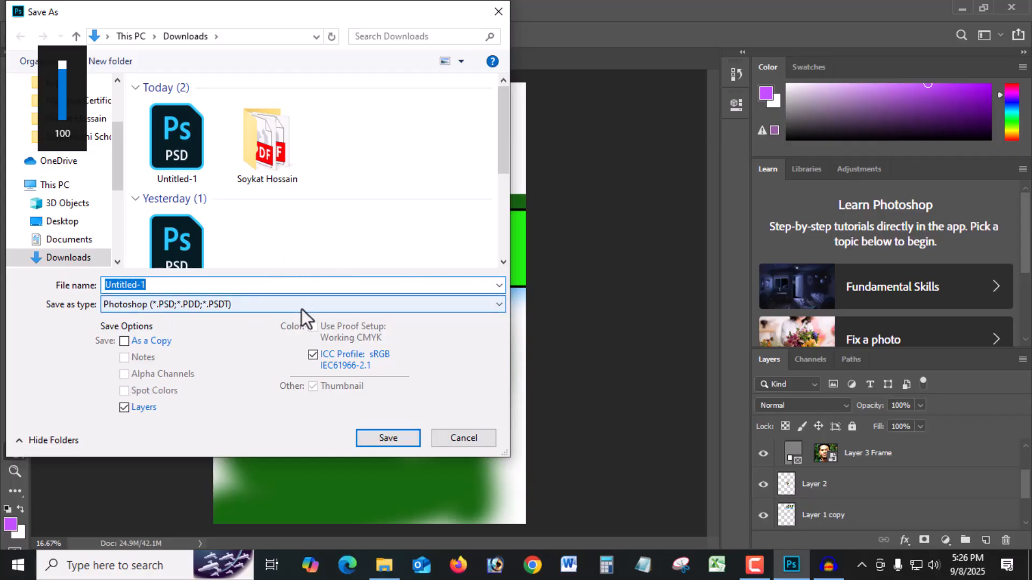
{"action": "left_click", "coordinate": [243, 304]}
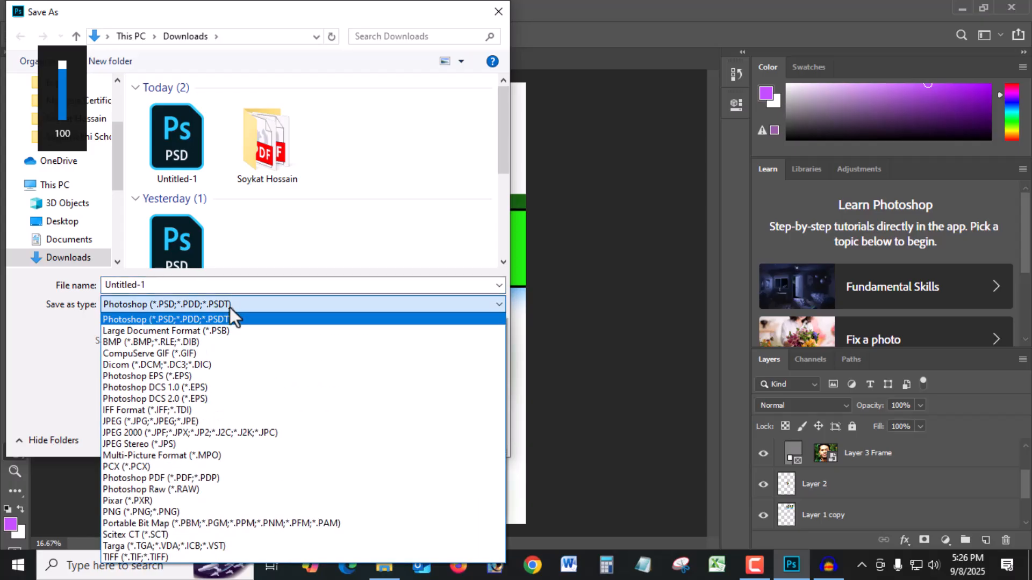
{"action": "left_click", "coordinate": [175, 421]}
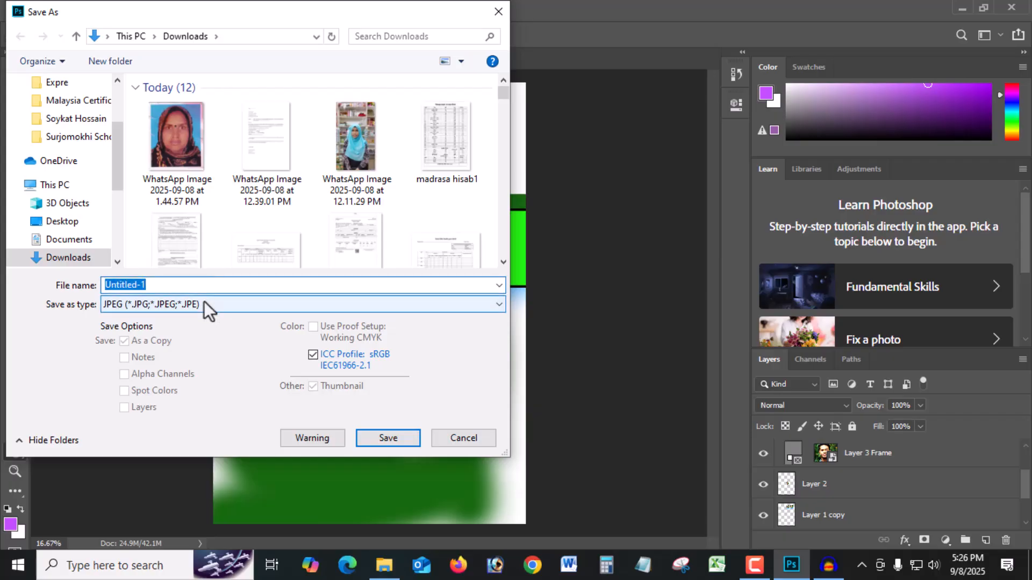
{"action": "left_click", "coordinate": [204, 300]}
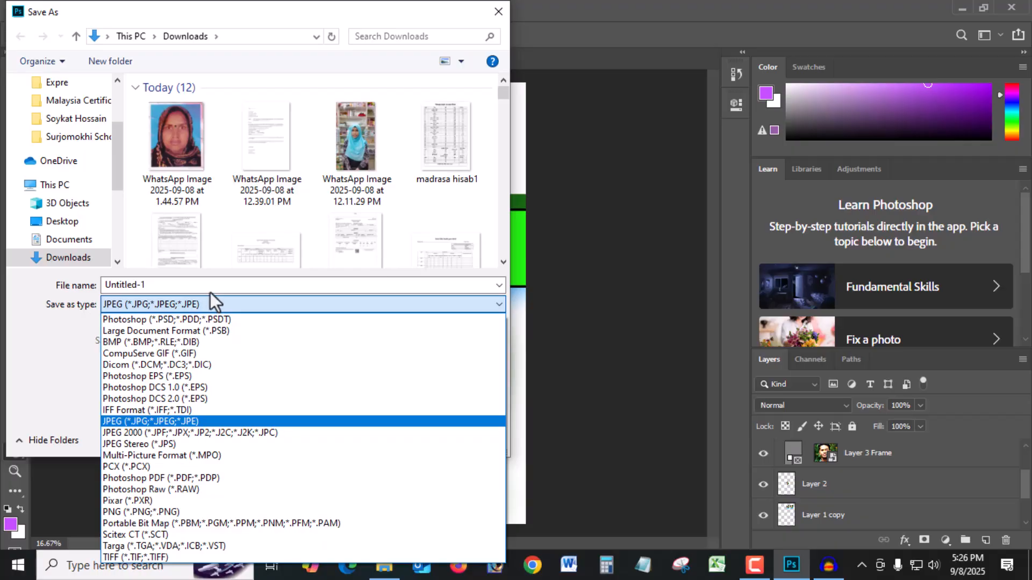
{"action": "left_click", "coordinate": [197, 479]}
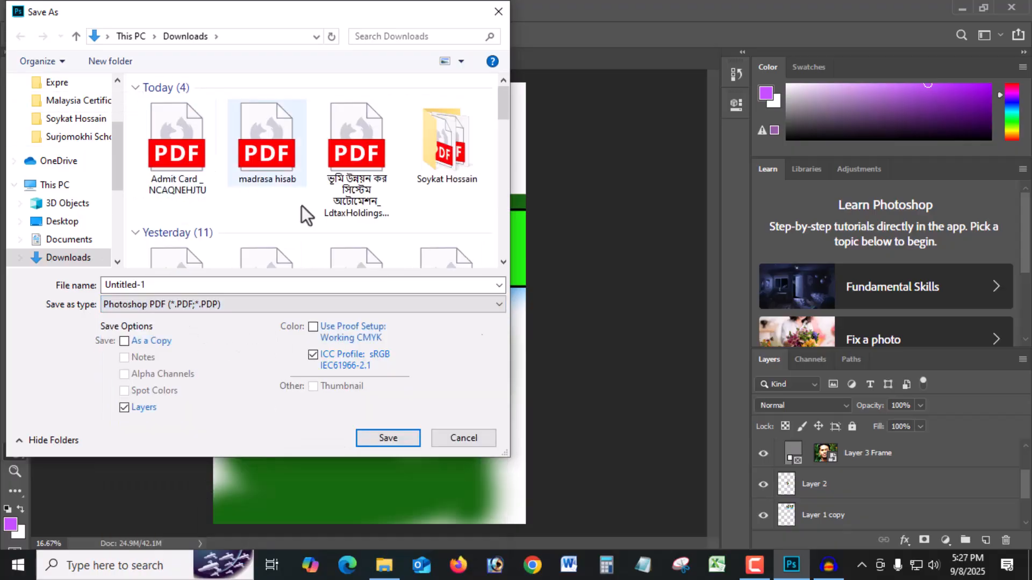
{"action": "left_click", "coordinate": [171, 285]}
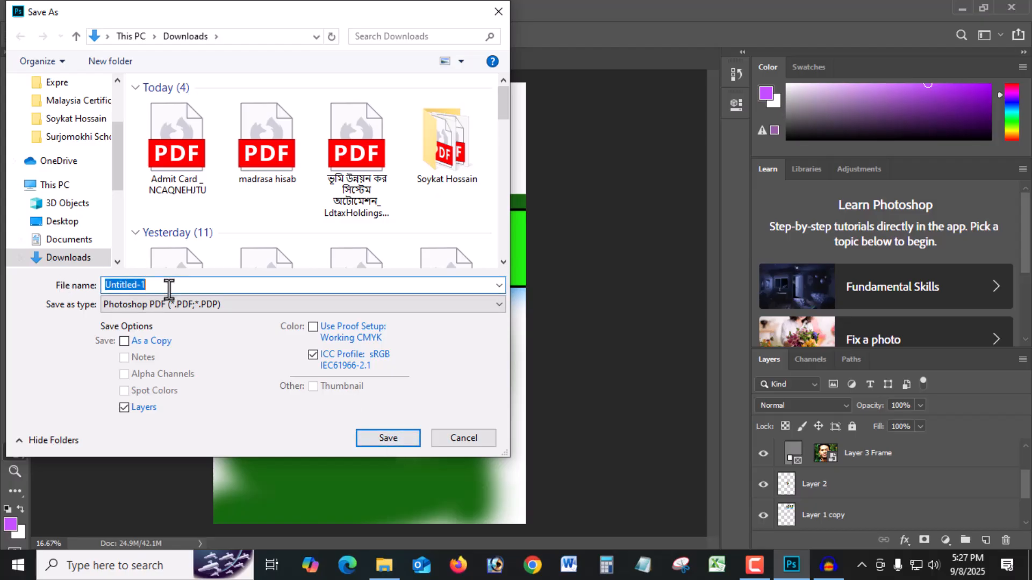
{"action": "left_click", "coordinate": [458, 440]}
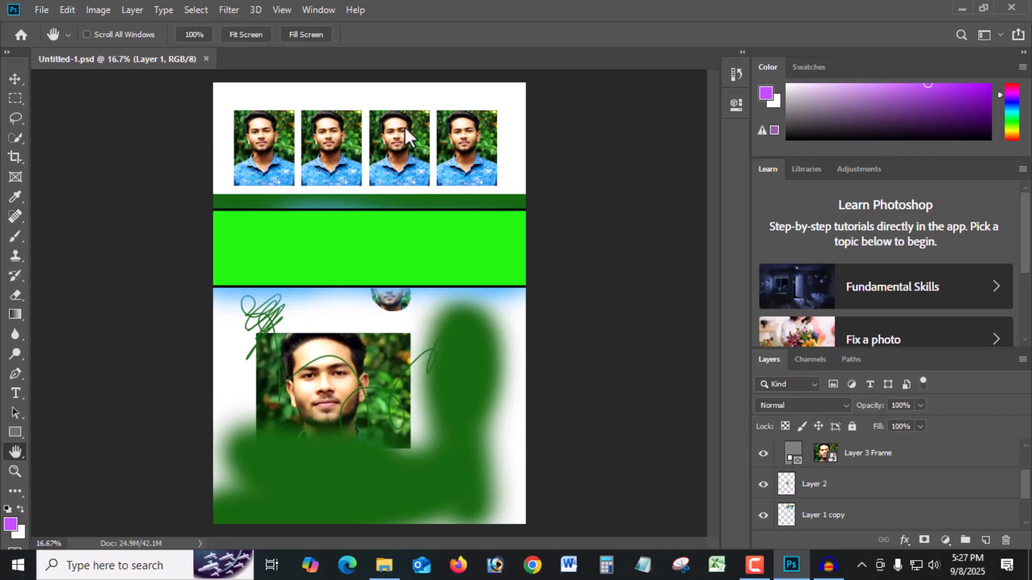